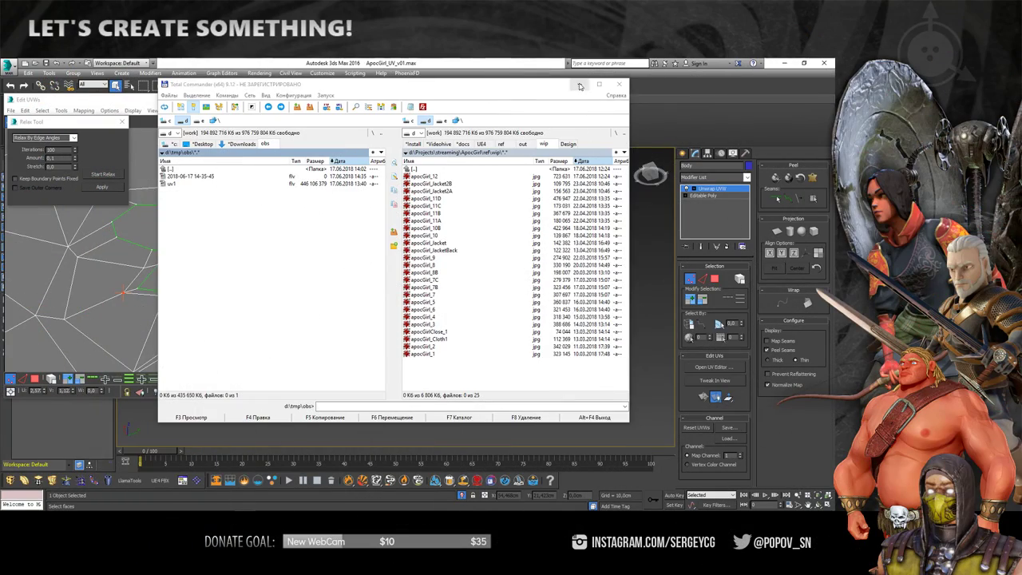
# Close Total Commander to bring back the 3ds Max hand scene and its Edit UVWs window
pyautogui.click(580, 84)
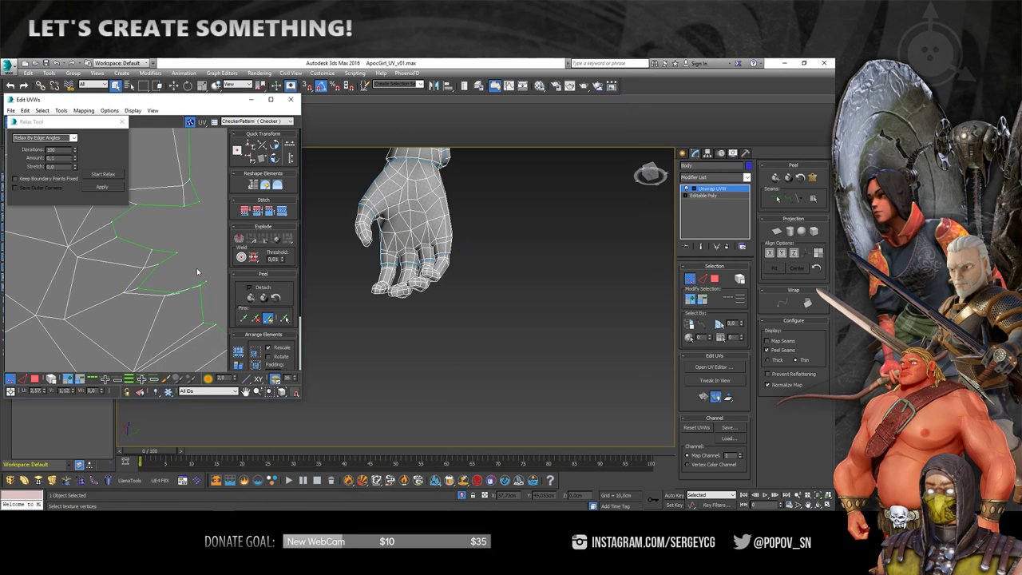
# Pull a stray UV vertex upward along the finger seam, checking the fingers from several angles
pyautogui.moveTo(140, 256); pyautogui.dragTo(188, 288, button='middle')
pyautogui.moveTo(149, 303); pyautogui.dragTo(158, 289)
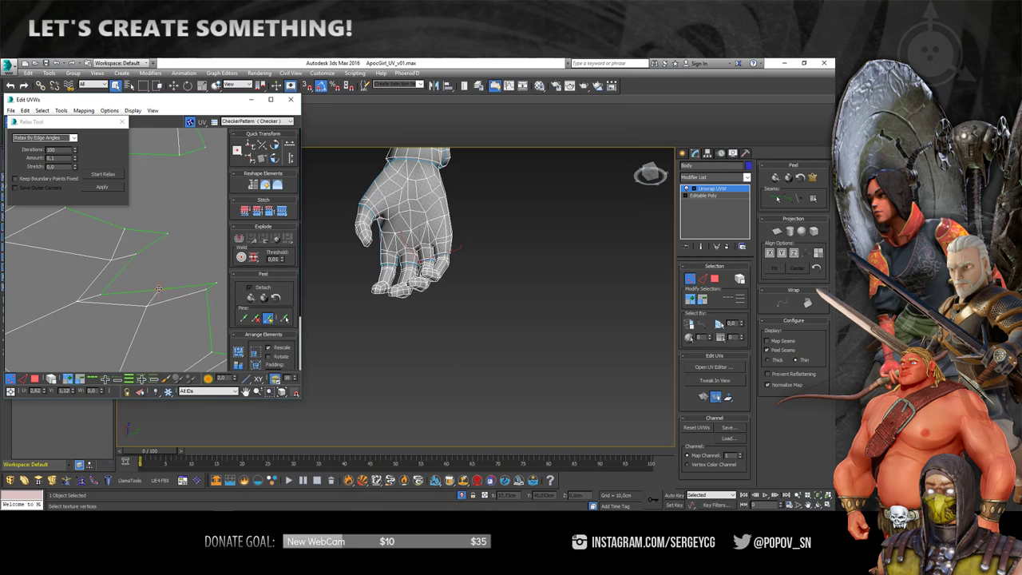
pyautogui.scroll(5, 438, 258)
pyautogui.scroll(2, 439, 258)
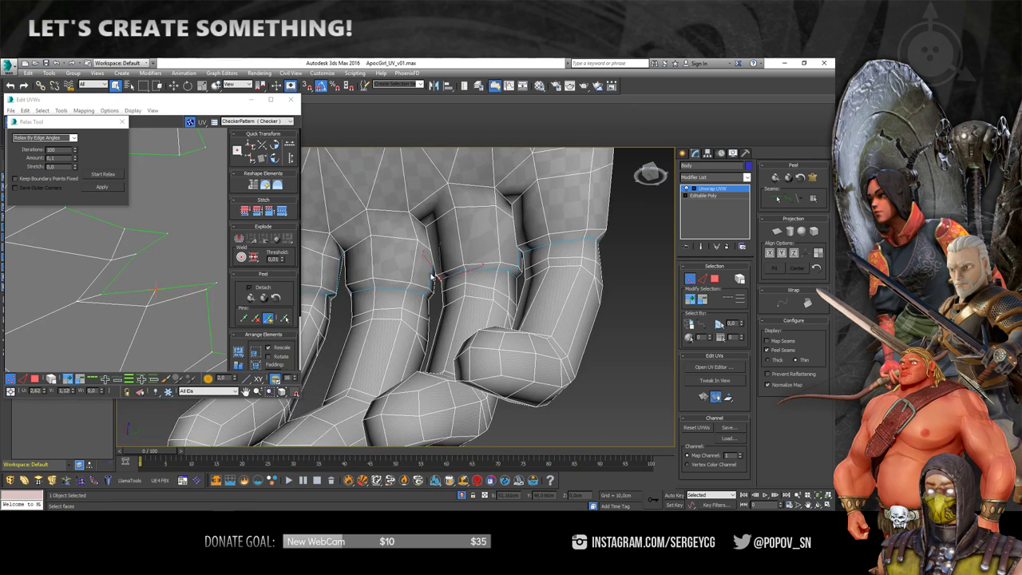
pyautogui.scroll(3, 438, 258)
pyautogui.keyDown('alt'); pyautogui.moveTo(438, 258); pyautogui.dragTo(479, 239, button='middle'); pyautogui.keyUp('alt')
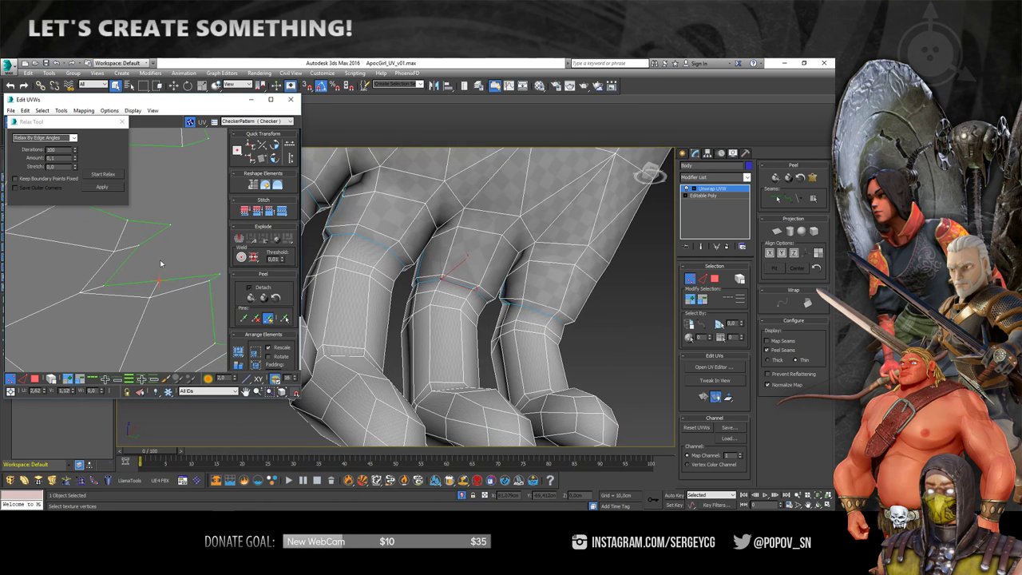
pyautogui.moveTo(143, 239); pyautogui.dragTo(165, 268, button='middle')
pyautogui.scroll(-2, 165, 268)
pyautogui.moveTo(210, 267); pyautogui.dragTo(166, 264, button='middle')
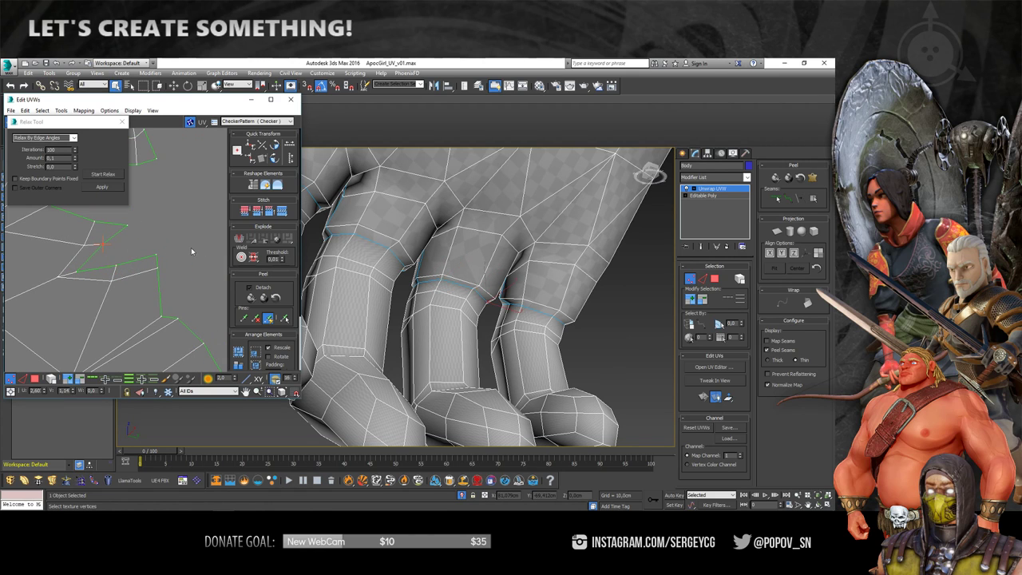
pyautogui.scroll(-1, 191, 252)
pyautogui.moveTo(174, 211); pyautogui.dragTo(178, 288, button='middle')
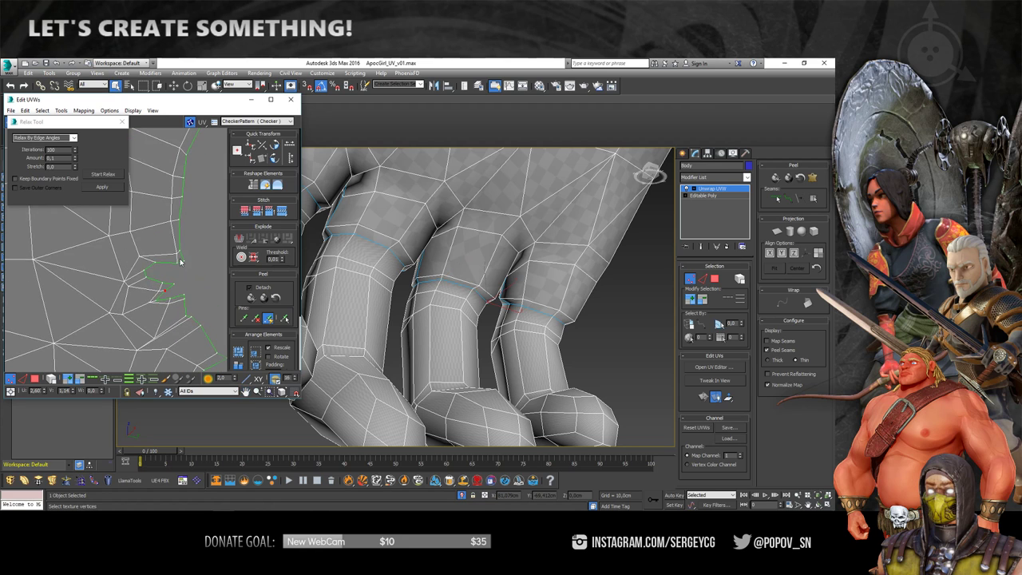
pyautogui.scroll(-3, 180, 261)
pyautogui.scroll(2, 176, 256)
pyautogui.scroll(1, 167, 251)
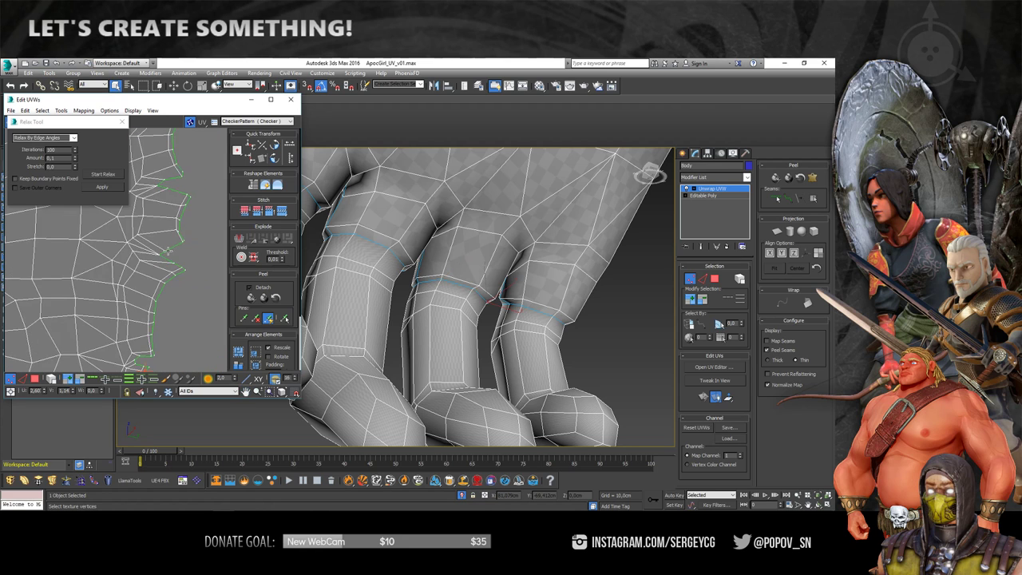
pyautogui.scroll(-1, 170, 250)
pyautogui.moveTo(169, 242); pyautogui.dragTo(175, 254, button='middle')
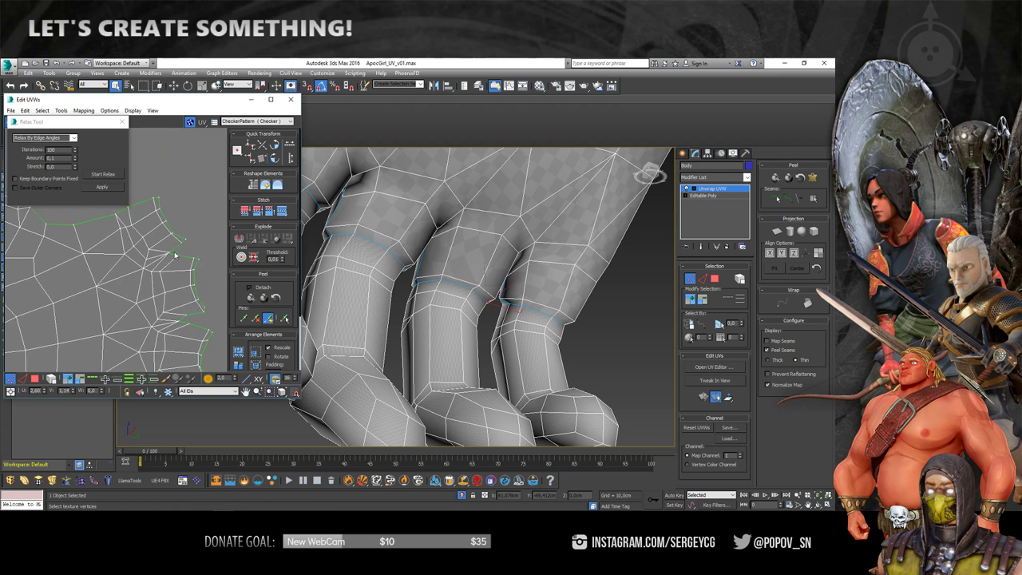
pyautogui.scroll(3, 175, 255)
# Select another seam vertex and shift the selected vertices down-right, then up-left, into place
pyautogui.keyDown('alt'); pyautogui.moveTo(514, 313); pyautogui.dragTo(171, 297, button='middle'); pyautogui.keyUp('alt')
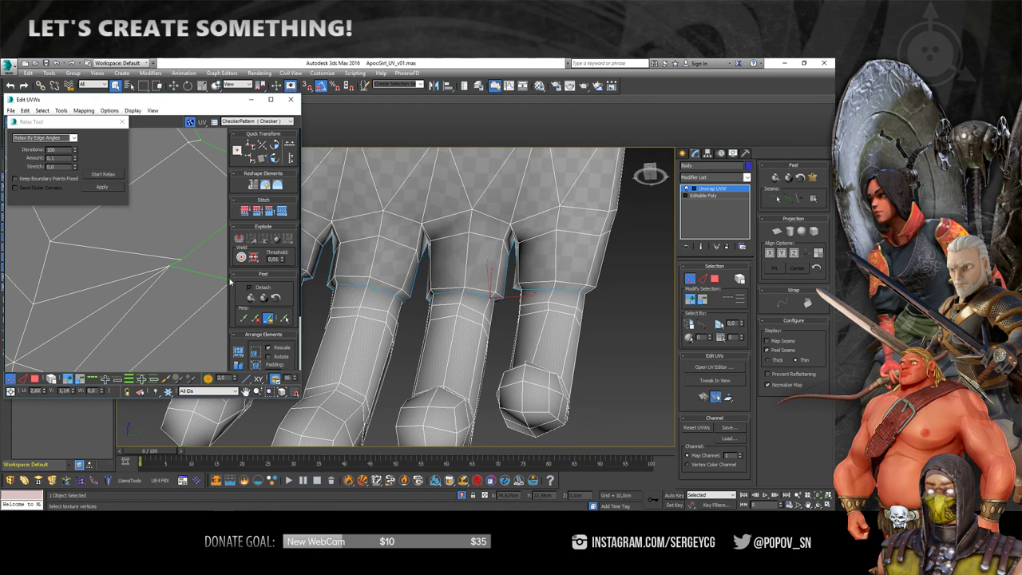
pyautogui.scroll(-2, 145, 215)
pyautogui.scroll(-3, 151, 209)
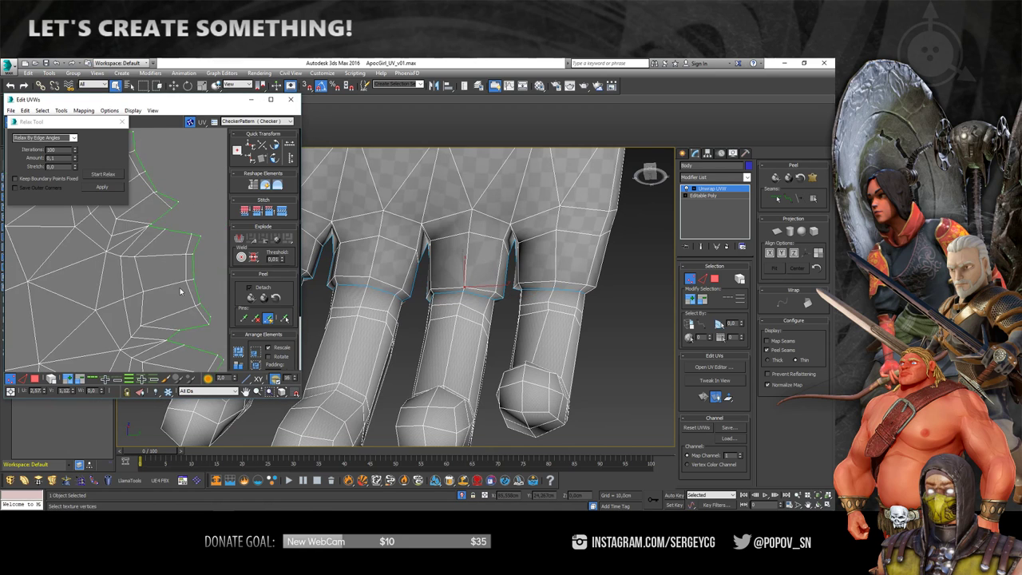
pyautogui.scroll(-2, 174, 201)
pyautogui.scroll(1, 172, 209)
pyautogui.scroll(1, 170, 225)
pyautogui.scroll(1, 168, 241)
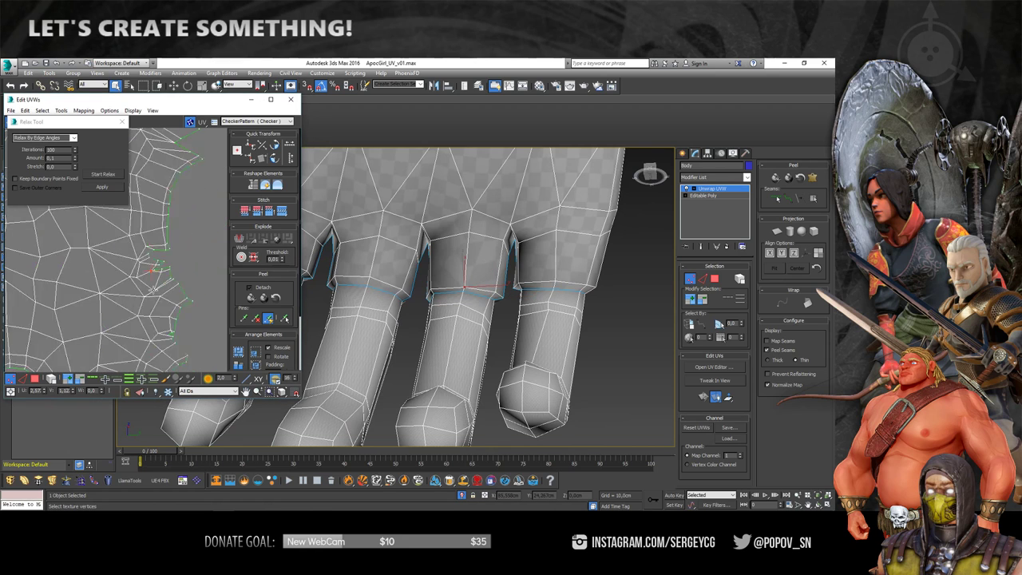
pyautogui.scroll(1, 165, 259)
pyautogui.moveTo(138, 235); pyautogui.dragTo(152, 277, button='middle')
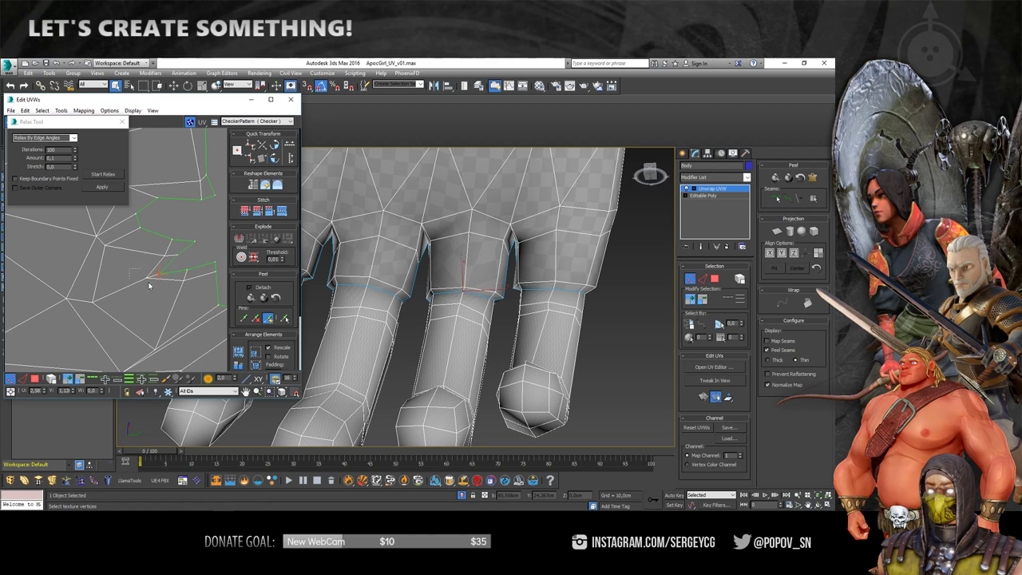
pyautogui.click(150, 275)
pyautogui.moveTo(155, 276); pyautogui.dragTo(120, 262, button='middle')
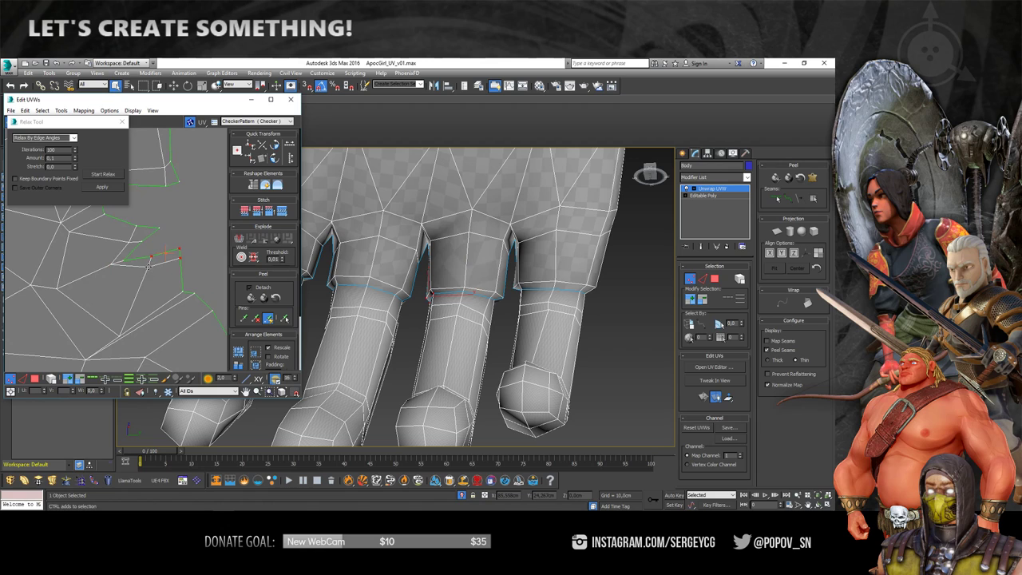
pyautogui.moveTo(149, 265); pyautogui.dragTo(157, 276)
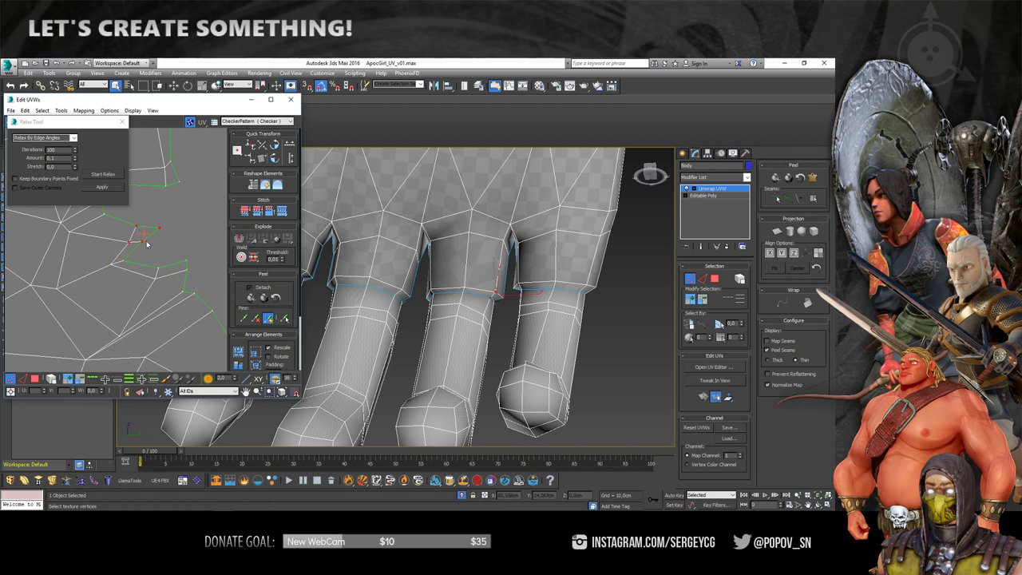
pyautogui.moveTo(142, 244); pyautogui.dragTo(137, 229)
pyautogui.moveTo(151, 242); pyautogui.dragTo(203, 290, button='middle')
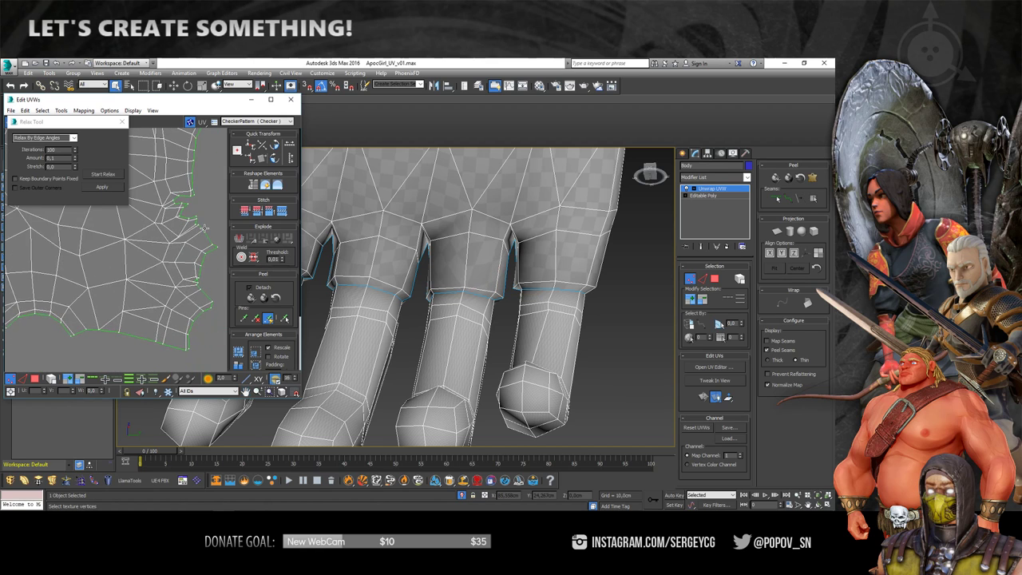
pyautogui.scroll(3, 172, 257)
pyautogui.scroll(2, 164, 253)
# Straighten a finger-seam vertex by shifting it left, then down-right and up-right
pyautogui.click(163, 251)
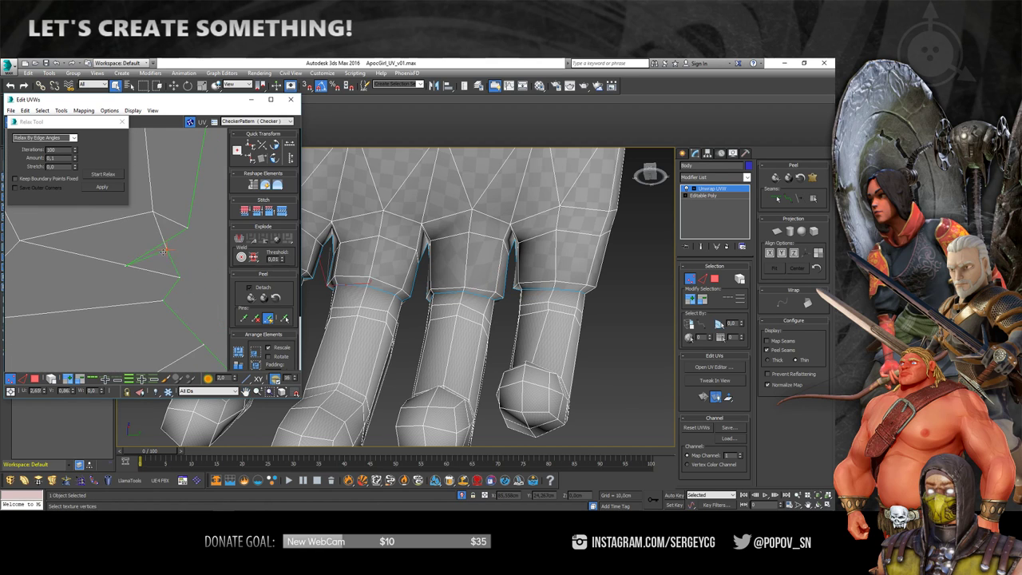
pyautogui.moveTo(121, 269); pyautogui.dragTo(138, 259)
pyautogui.moveTo(335, 281)
pyautogui.keyDown('alt'); pyautogui.mouseDown(button='middle')
pyautogui.moveTo(518, 297)
pyautogui.moveTo(503, 286)
pyautogui.moveTo(519, 296)
pyautogui.mouseUp(button='middle'); pyautogui.keyUp('alt')
pyautogui.moveTo(160, 246); pyautogui.dragTo(146, 244, button='middle')
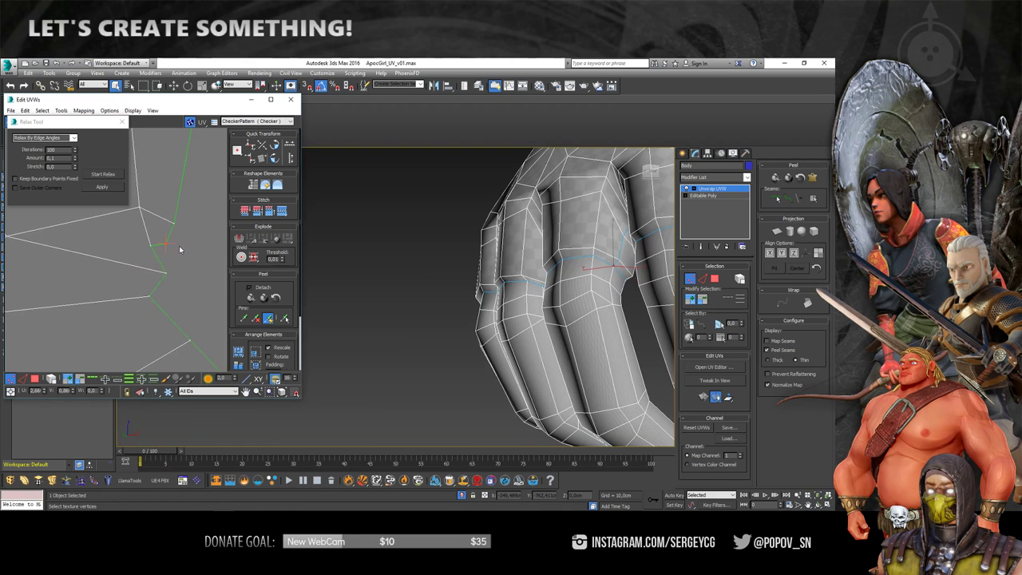
pyautogui.scroll(-1, 192, 245)
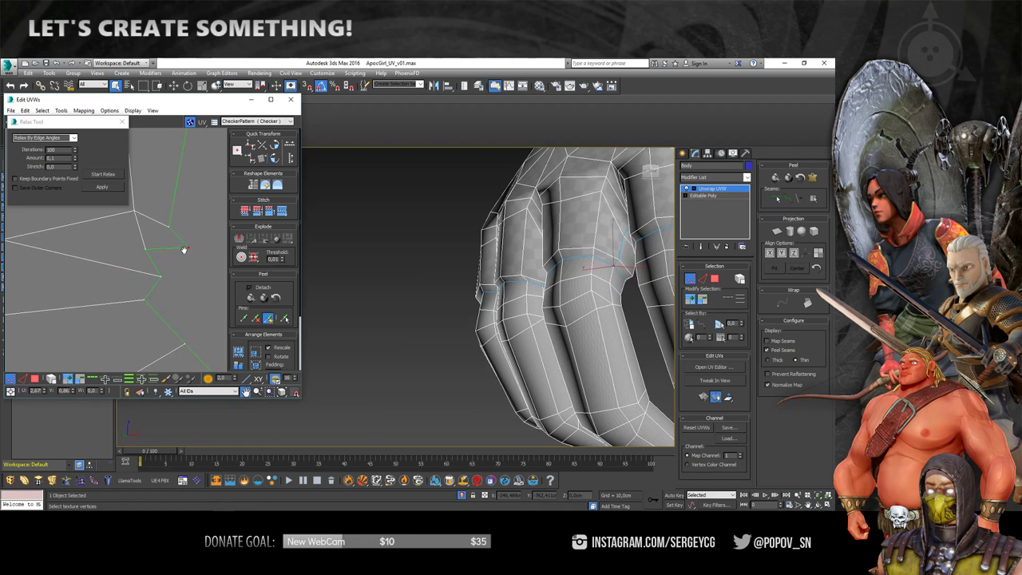
pyautogui.scroll(-1, 190, 246)
pyautogui.moveTo(154, 249); pyautogui.dragTo(173, 257)
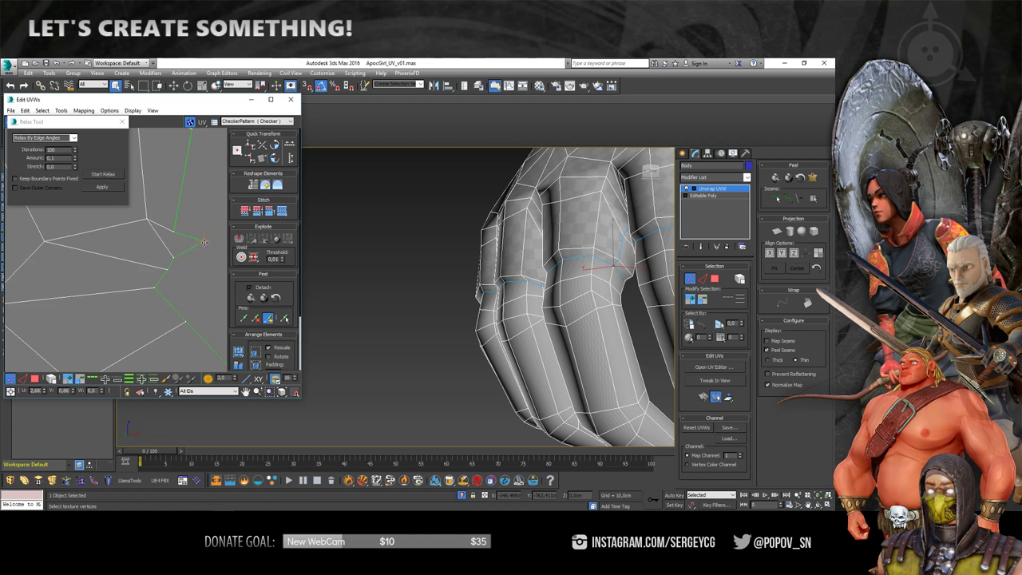
pyautogui.moveTo(182, 251); pyautogui.dragTo(147, 215, button='middle')
pyautogui.moveTo(140, 217); pyautogui.dragTo(145, 211)
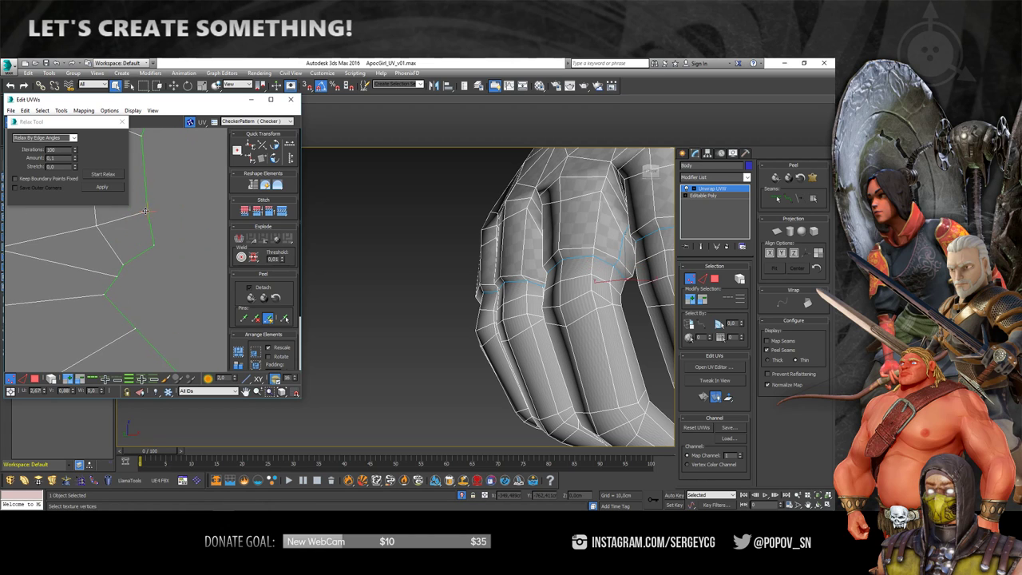
# Select a neighbouring seam vertex, move it right, then zoom out over the whole UV shell
pyautogui.moveTo(138, 222); pyautogui.dragTo(144, 273, button='middle')
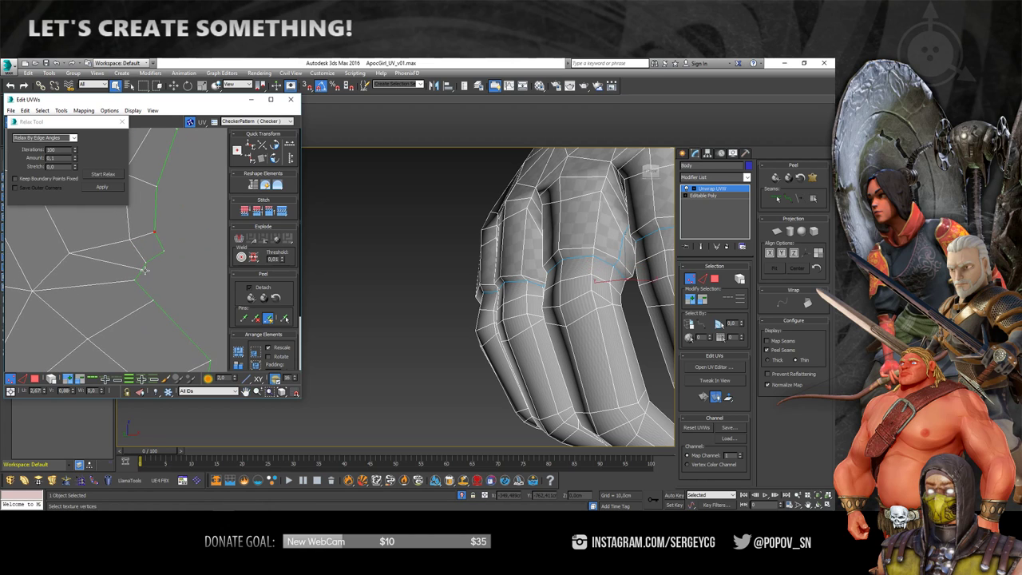
pyautogui.click(140, 270)
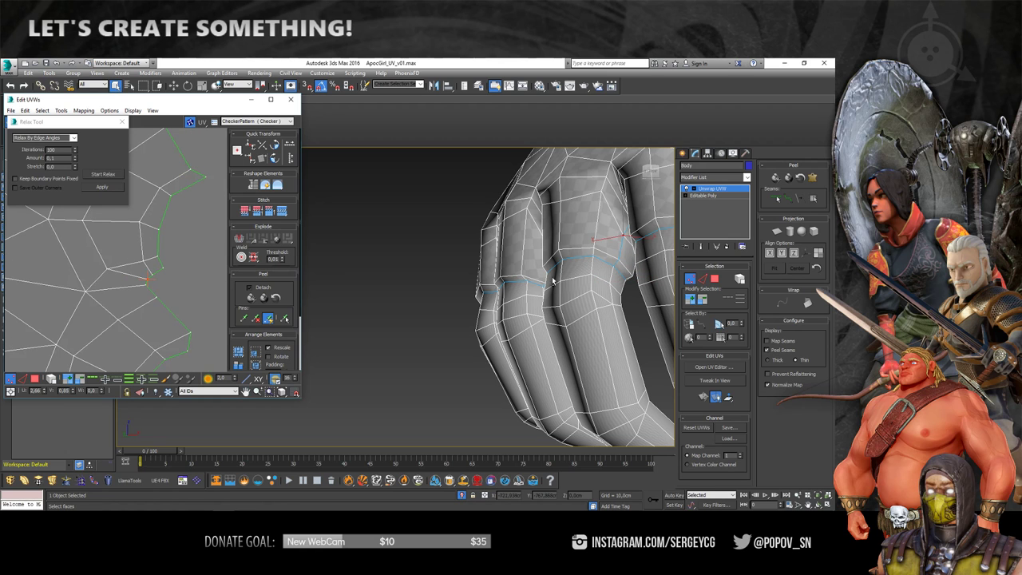
pyautogui.moveTo(479, 275)
pyautogui.keyDown('alt'); pyautogui.mouseDown(button='middle')
pyautogui.moveTo(525, 274)
pyautogui.moveTo(456, 265)
pyautogui.moveTo(479, 256)
pyautogui.mouseUp(button='middle'); pyautogui.keyUp('alt')
pyautogui.scroll(4, 477, 269)
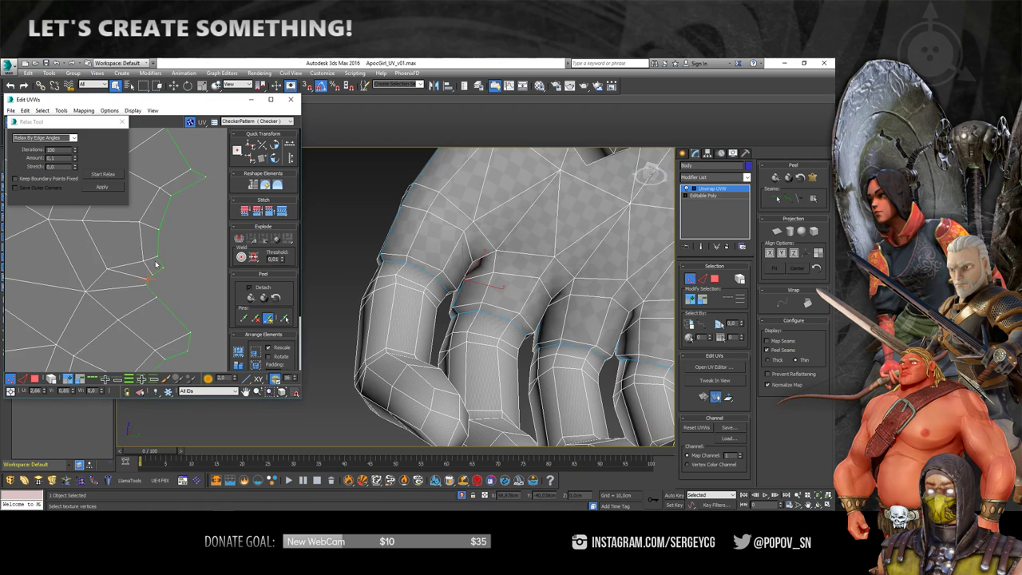
pyautogui.scroll(1, 164, 272)
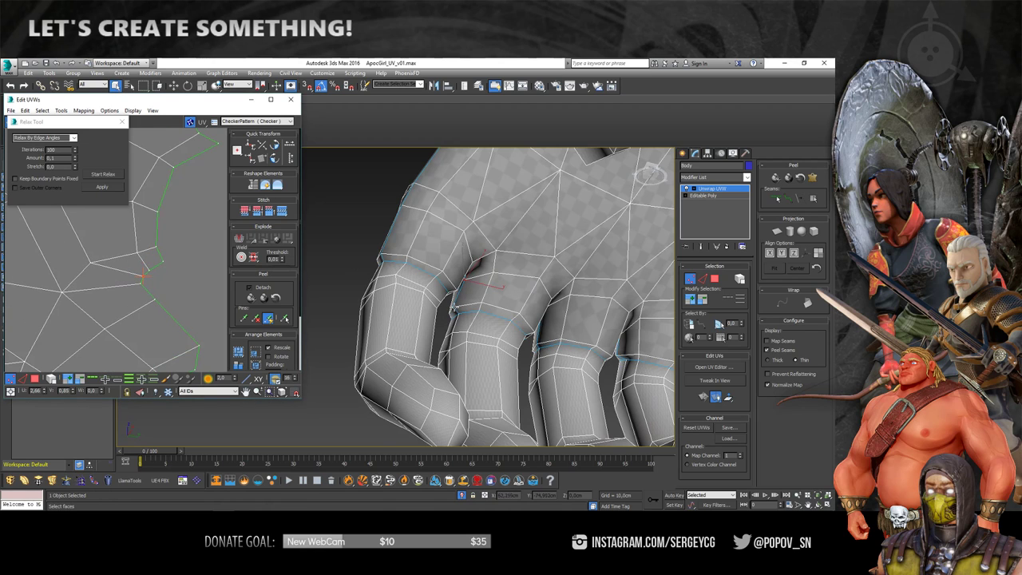
pyautogui.click(453, 307)
pyautogui.scroll(1, 162, 274)
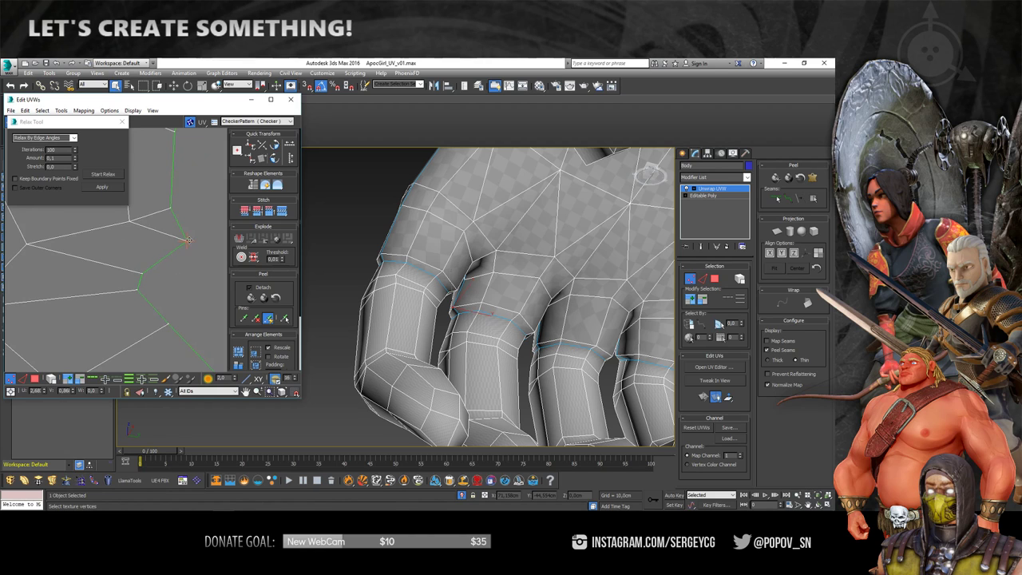
pyautogui.moveTo(189, 240); pyautogui.dragTo(203, 237)
pyautogui.moveTo(203, 237); pyautogui.dragTo(160, 269, button='middle')
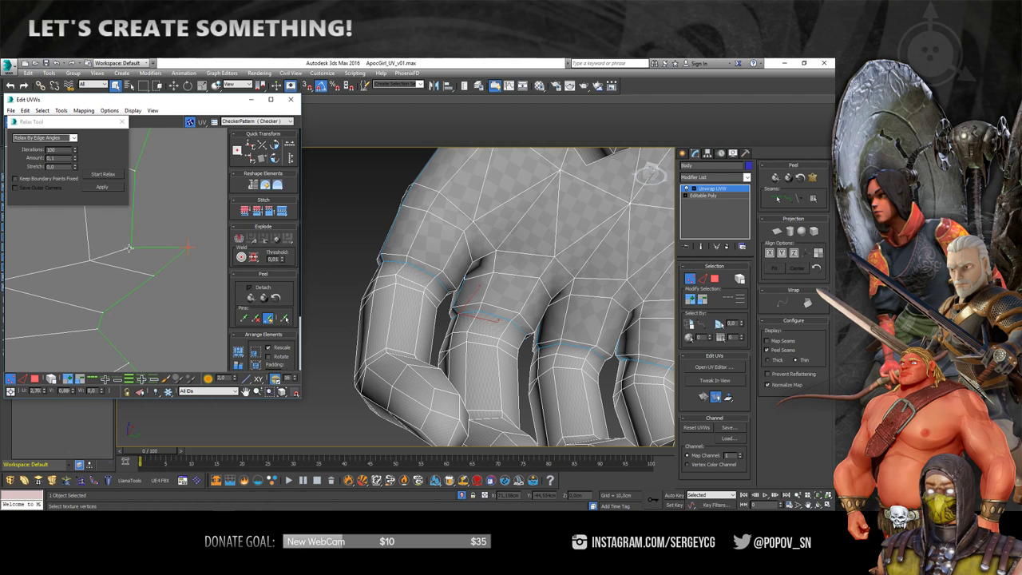
pyautogui.scroll(-2, 160, 272)
pyautogui.scroll(-2, 163, 279)
pyautogui.scroll(-2, 165, 284)
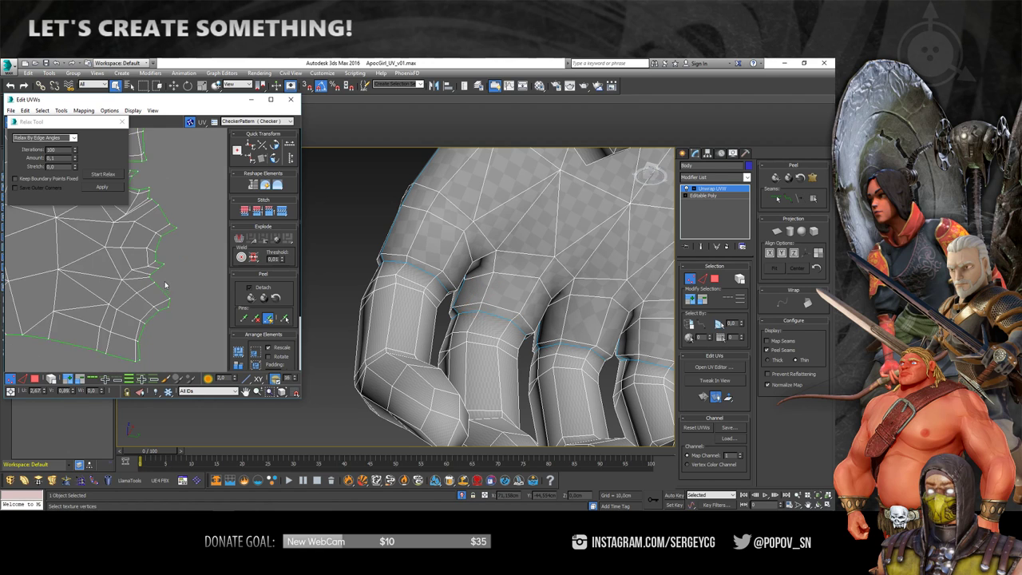
pyautogui.moveTo(165, 284); pyautogui.dragTo(225, 288, button='middle')
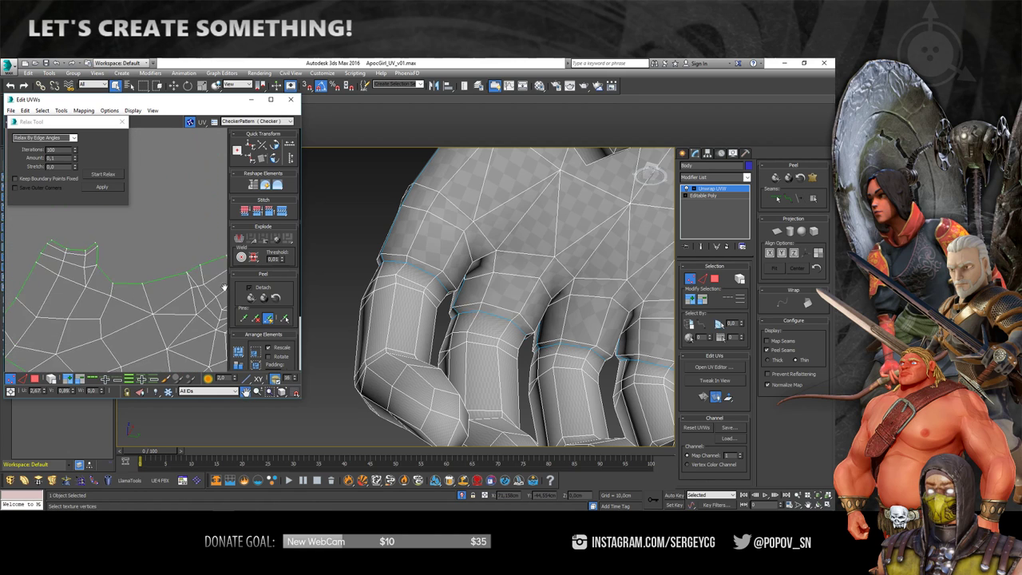
pyautogui.scroll(3, 191, 284)
pyautogui.scroll(2, 164, 282)
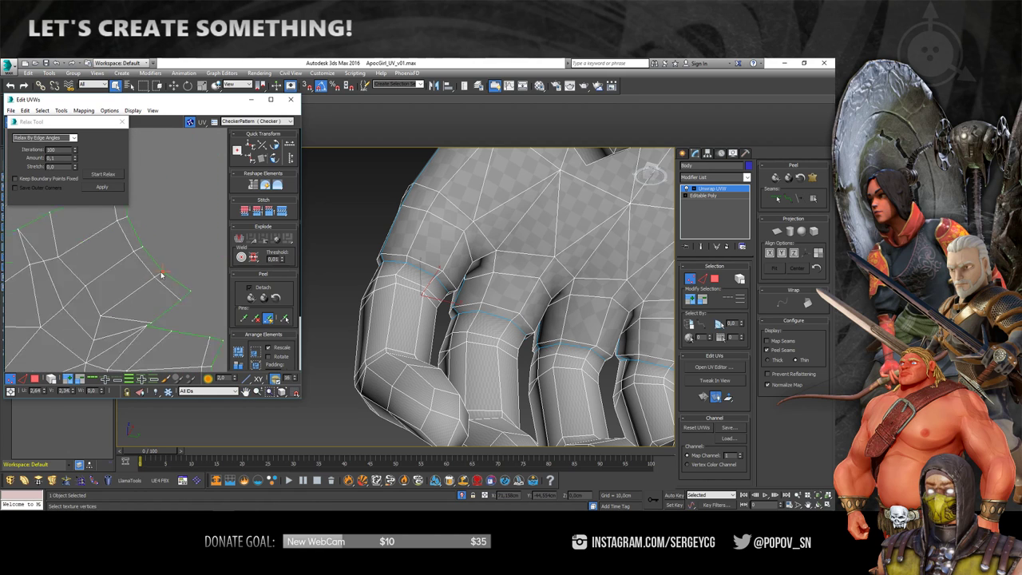
pyautogui.scroll(-3, 161, 275)
pyautogui.scroll(-2, 120, 258)
pyautogui.scroll(3, 142, 266)
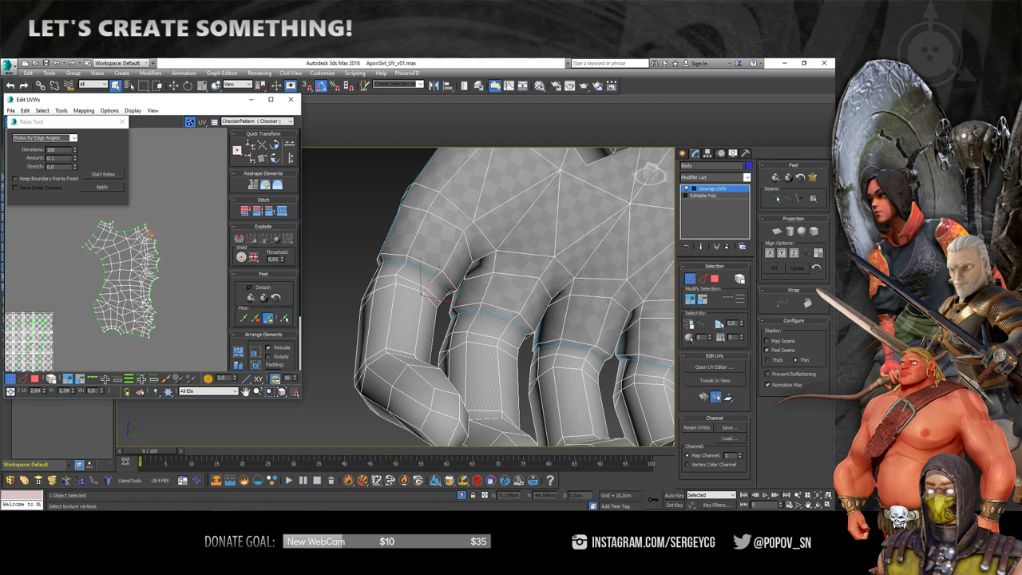
pyautogui.scroll(-5, 463, 285)
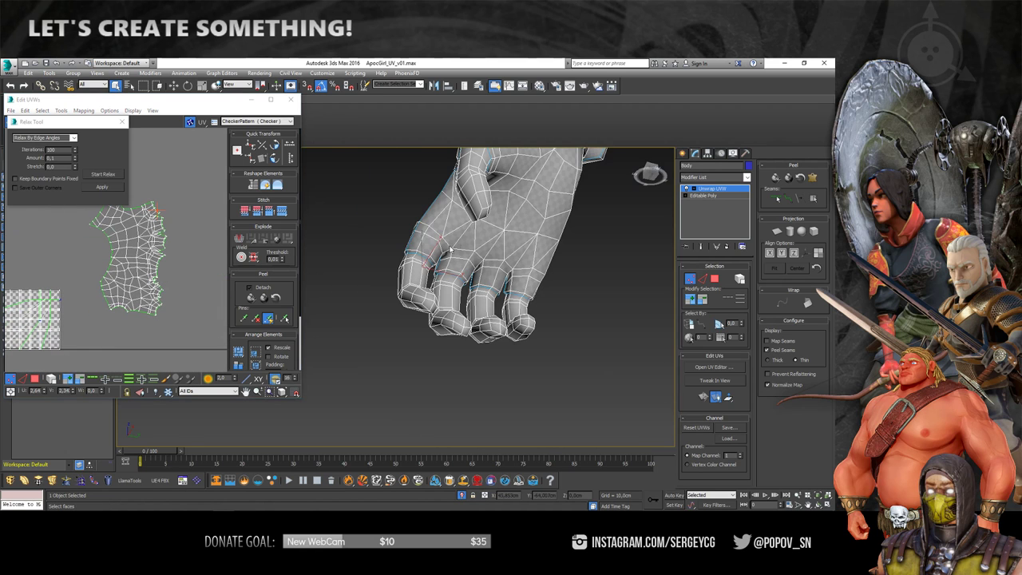
pyautogui.keyDown('alt'); pyautogui.moveTo(449, 251); pyautogui.dragTo(496, 309, button='middle'); pyautogui.keyUp('alt')
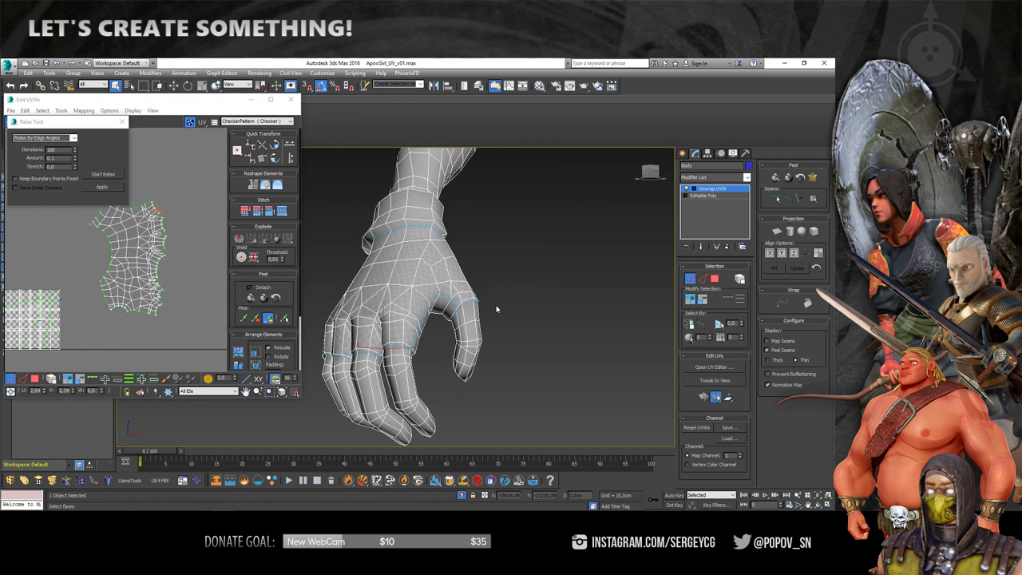
pyautogui.moveTo(423, 330)
pyautogui.keyDown('alt'); pyautogui.mouseDown(button='middle')
pyautogui.moveTo(477, 285)
pyautogui.moveTo(375, 308)
pyautogui.mouseUp(button='middle'); pyautogui.keyUp('alt')
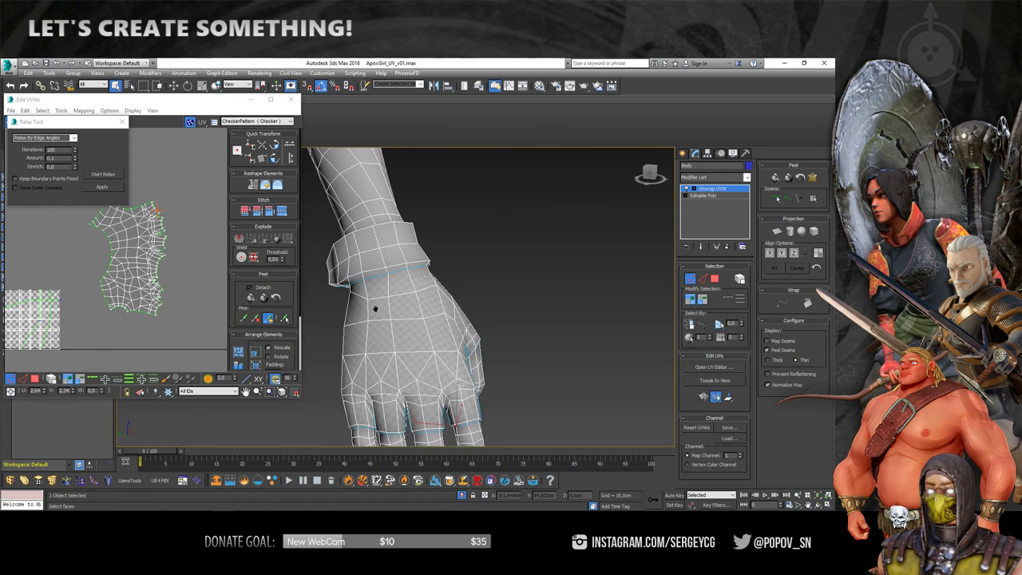
pyautogui.scroll(-3, 144, 263)
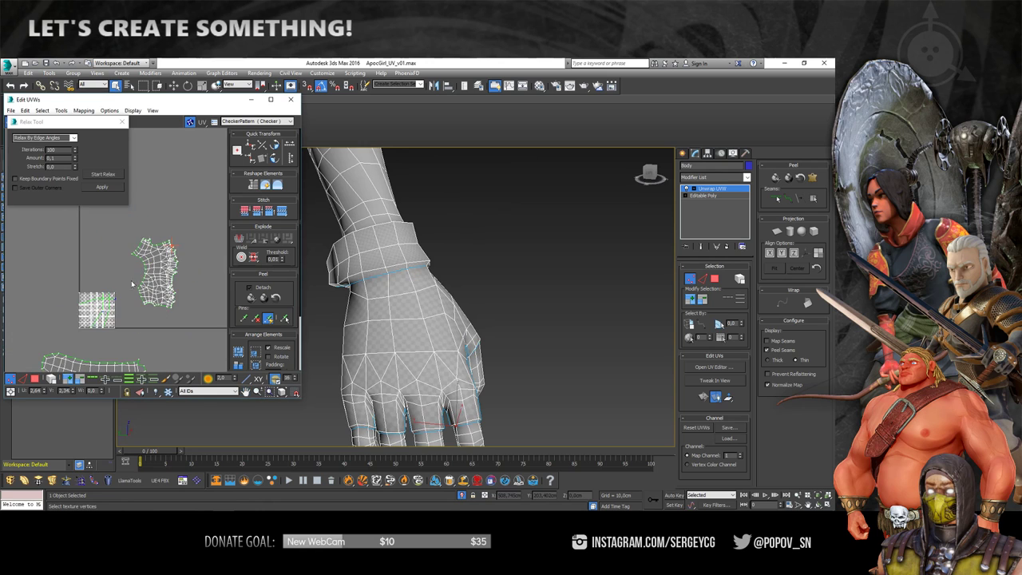
pyautogui.moveTo(120, 296); pyautogui.dragTo(139, 240, button='middle')
pyautogui.moveTo(444, 306)
pyautogui.keyDown('alt'); pyautogui.mouseDown(button='middle')
pyautogui.moveTo(413, 310)
pyautogui.moveTo(548, 299)
pyautogui.moveTo(432, 261)
pyautogui.moveTo(415, 276)
pyautogui.moveTo(444, 315)
pyautogui.moveTo(431, 307)
pyautogui.mouseUp(button='middle'); pyautogui.keyUp('alt')
# Box-select the small checkered island and move it off the 0–1 UV tile
pyautogui.scroll(3, 445, 315)
pyautogui.scroll(1, 144, 246)
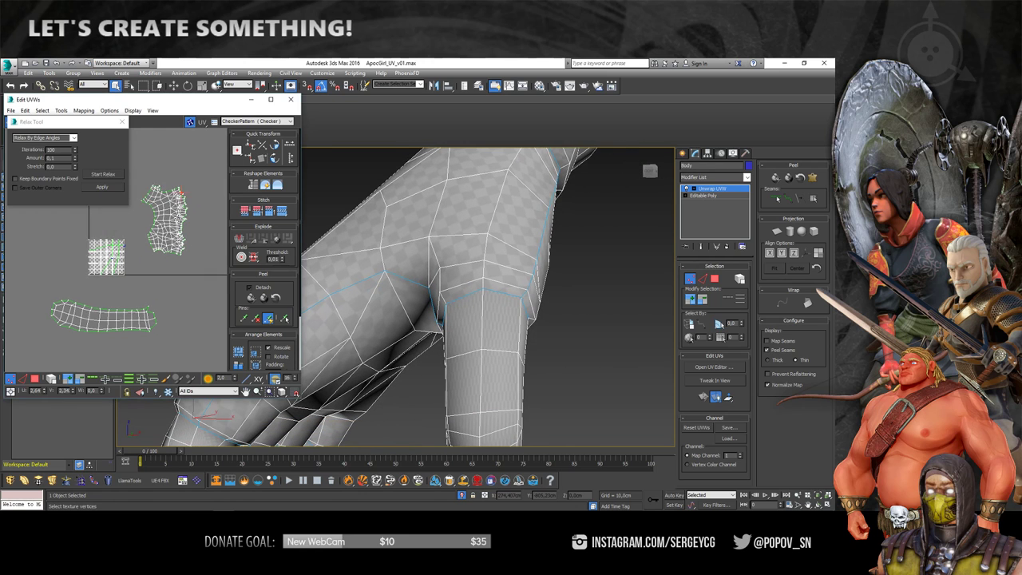
pyautogui.scroll(1, 143, 246)
pyautogui.scroll(1, 144, 246)
pyautogui.scroll(-2, 144, 246)
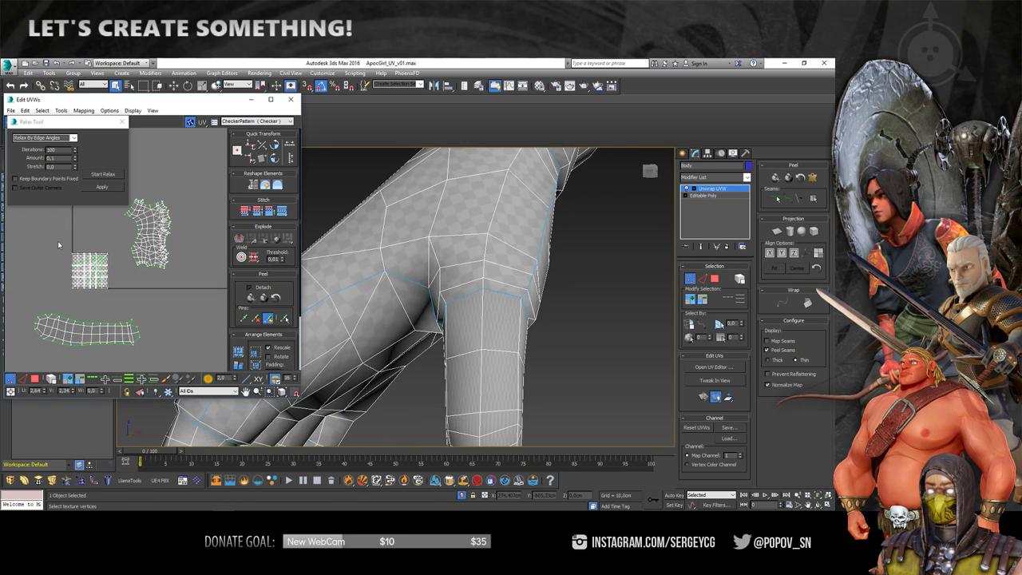
pyautogui.moveTo(107, 302); pyautogui.dragTo(114, 301)
pyautogui.moveTo(98, 268); pyautogui.dragTo(183, 300)
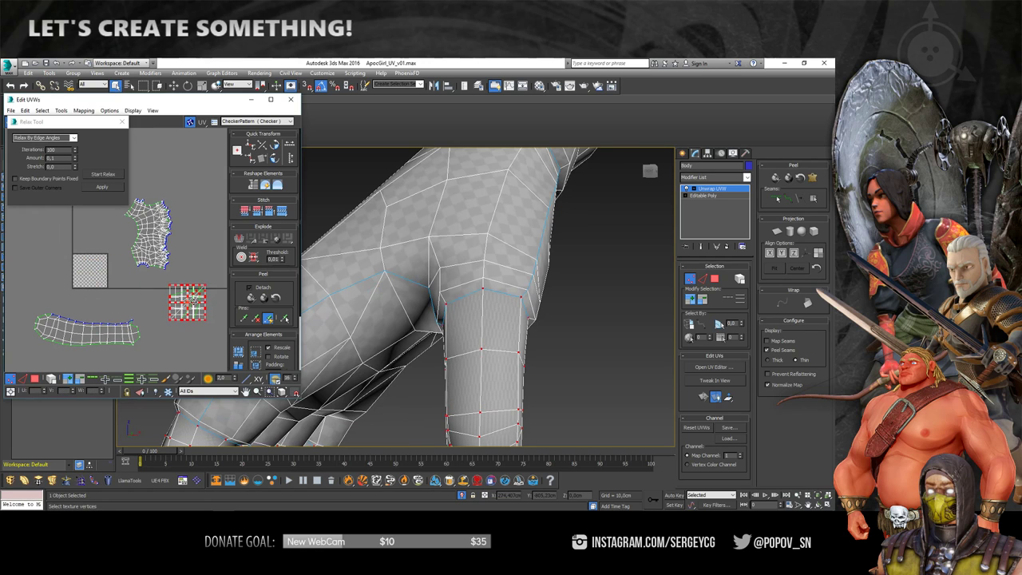
pyautogui.moveTo(129, 229); pyautogui.dragTo(124, 255, button='middle')
# Select the whole hand island in polygon mode and pack it into the UV square
pyautogui.press('3')
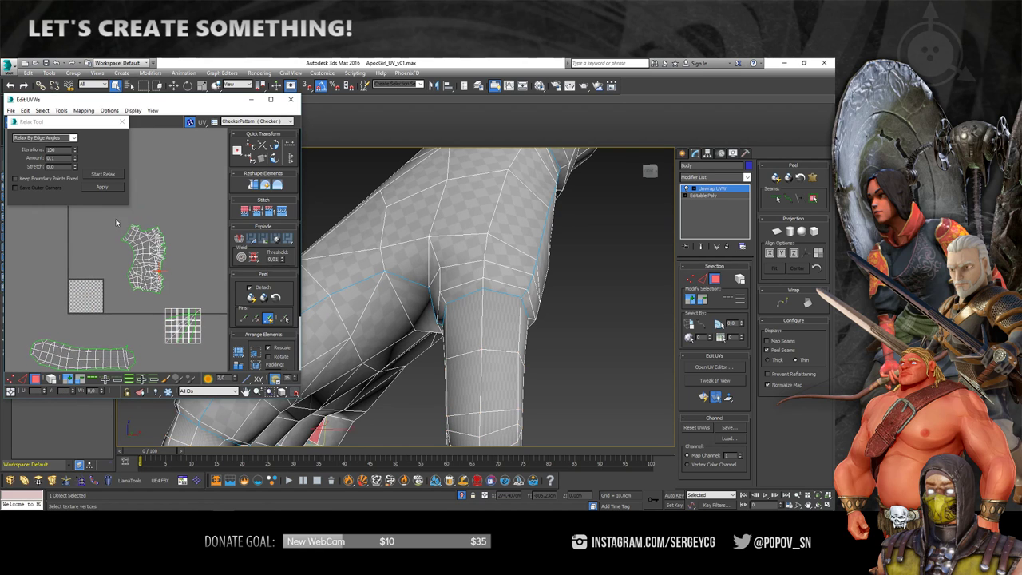
pyautogui.hotkey('ctrl', 'i')
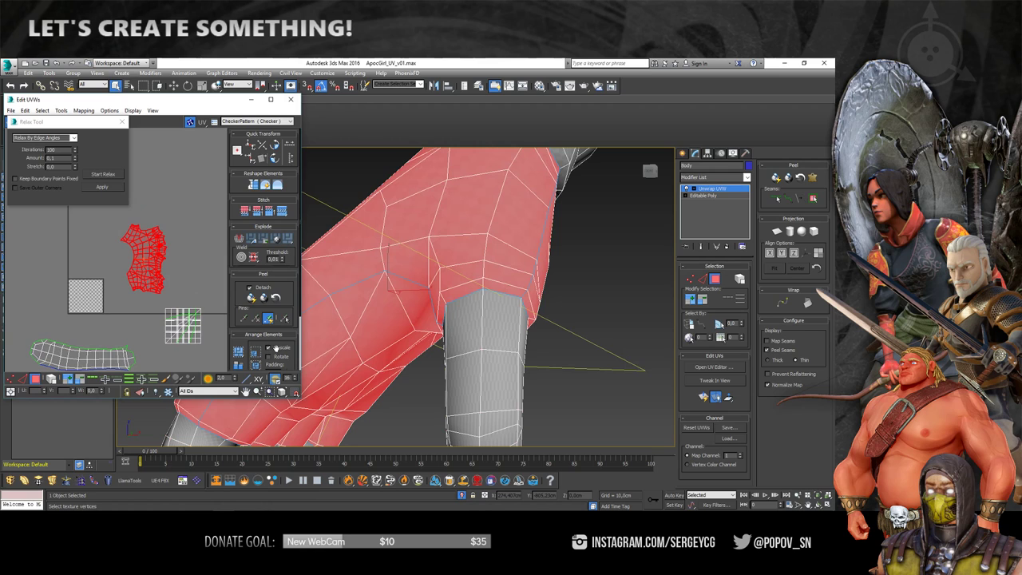
pyautogui.click(238, 352)
pyautogui.moveTo(93, 123); pyautogui.dragTo(93, 138)
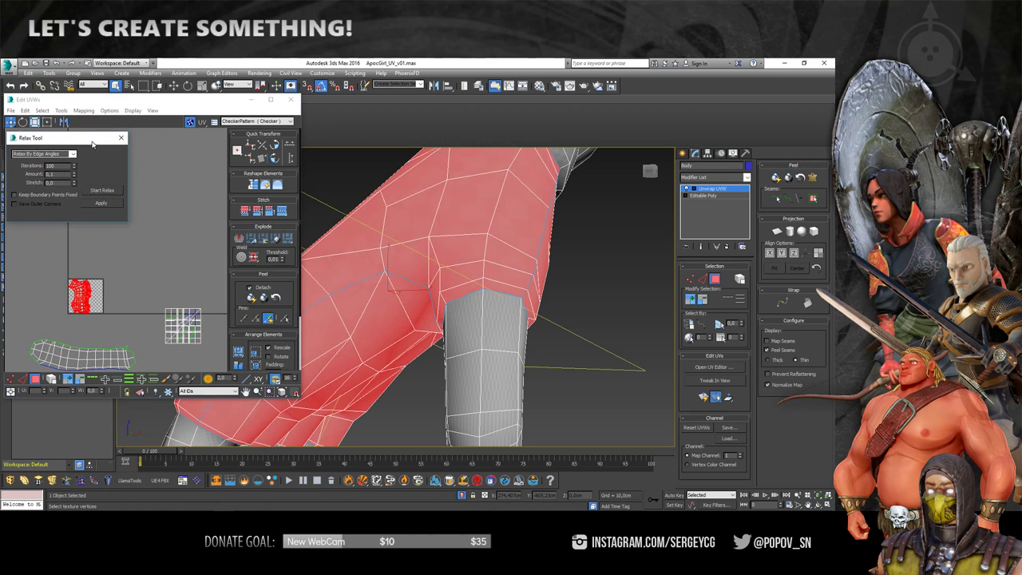
pyautogui.click(60, 110)
# Render the hand UV template with Solid fill, inspect it, and re-render at 640 × 640
pyautogui.click(80, 269)
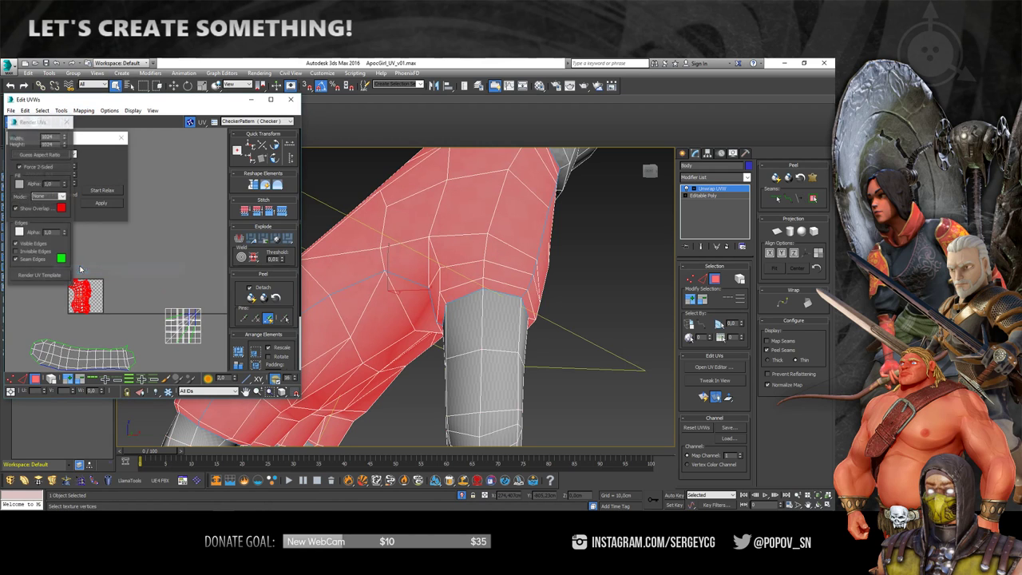
pyautogui.click(58, 196)
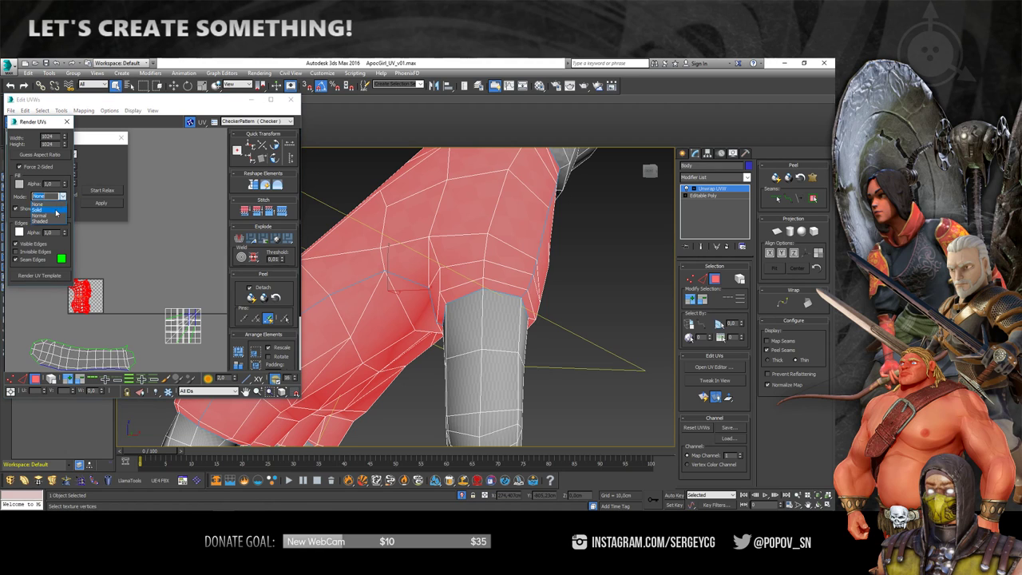
pyautogui.click(48, 209)
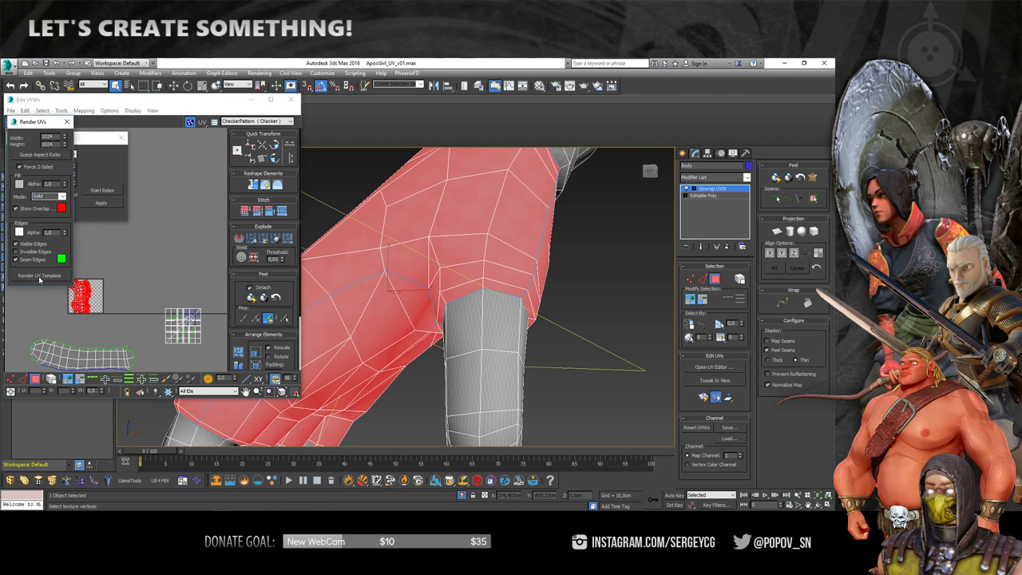
pyautogui.click(39, 276)
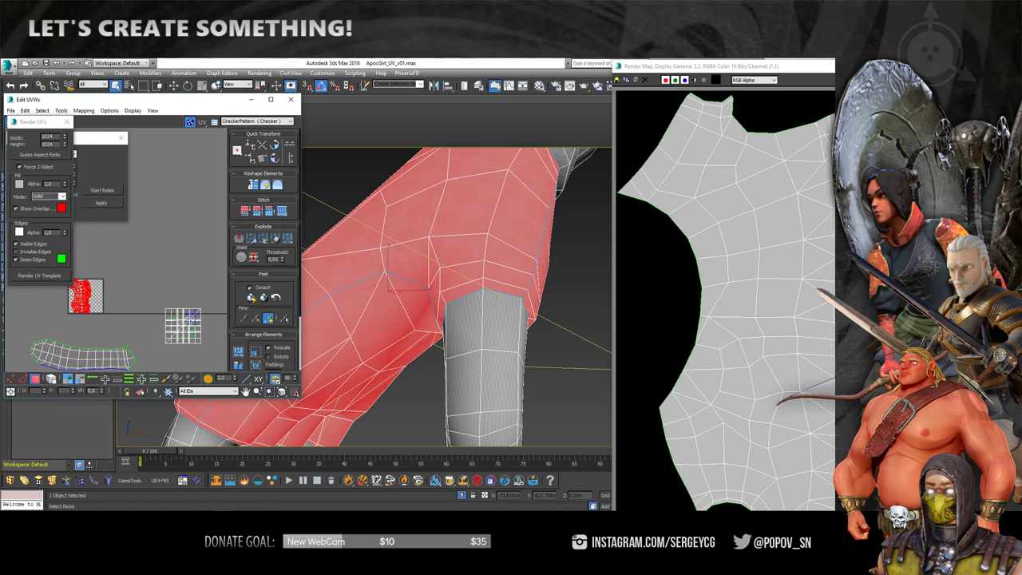
pyautogui.moveTo(703, 65); pyautogui.dragTo(721, 85)
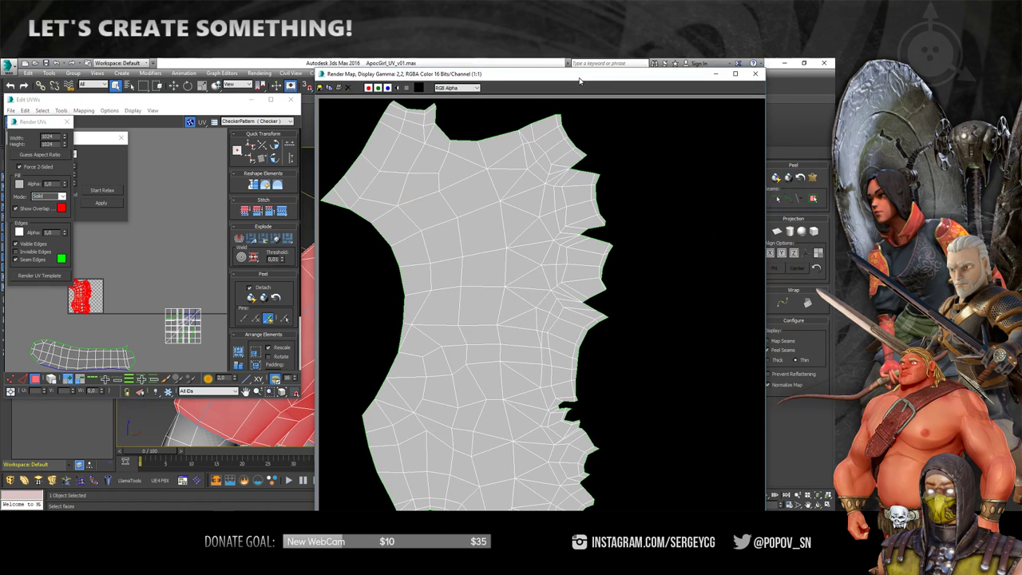
pyautogui.click(712, 82)
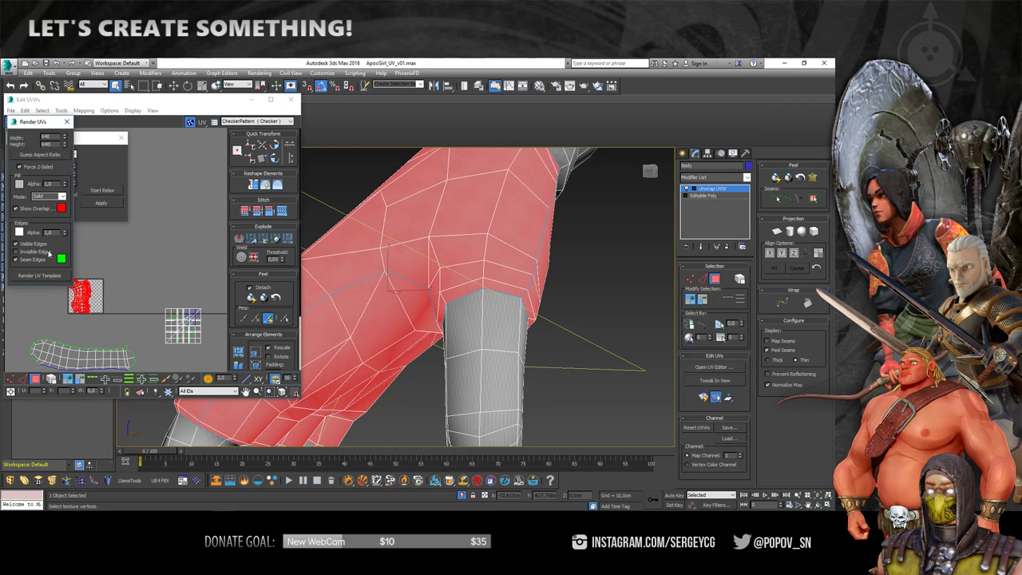
pyautogui.click(54, 280)
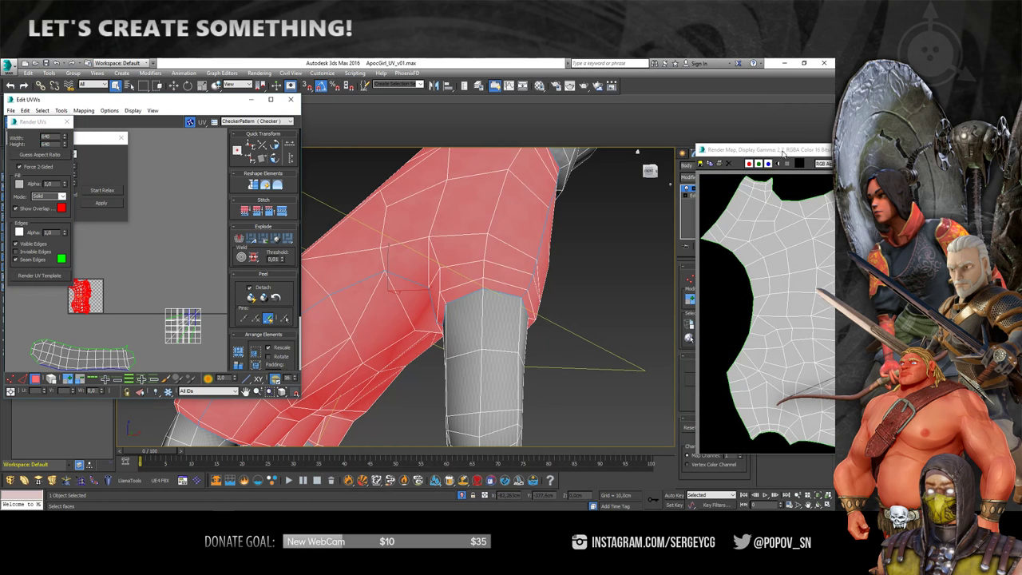
pyautogui.moveTo(783, 152); pyautogui.dragTo(410, 107)
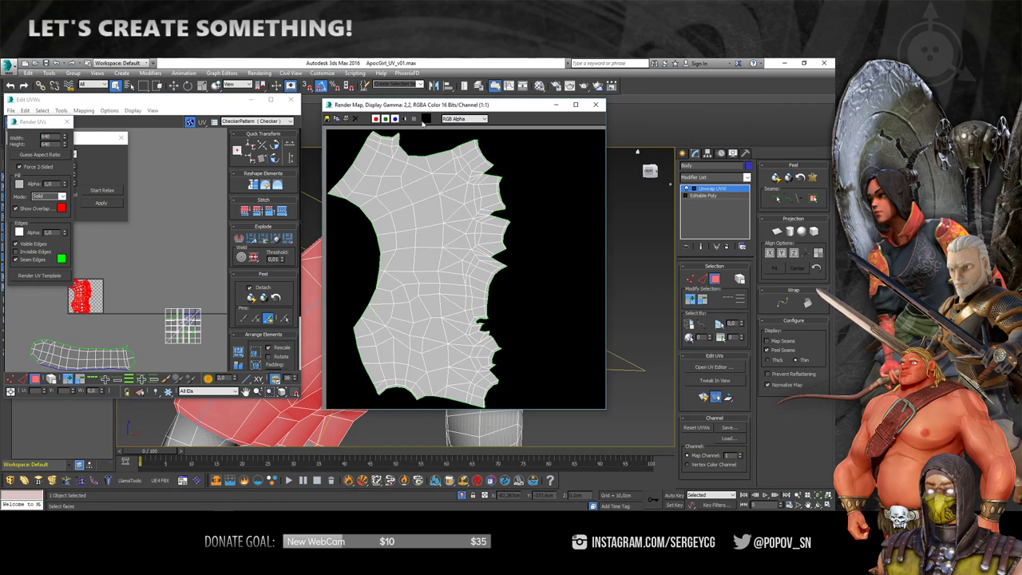
pyautogui.click(595, 104)
pyautogui.scroll(-3, 520, 241)
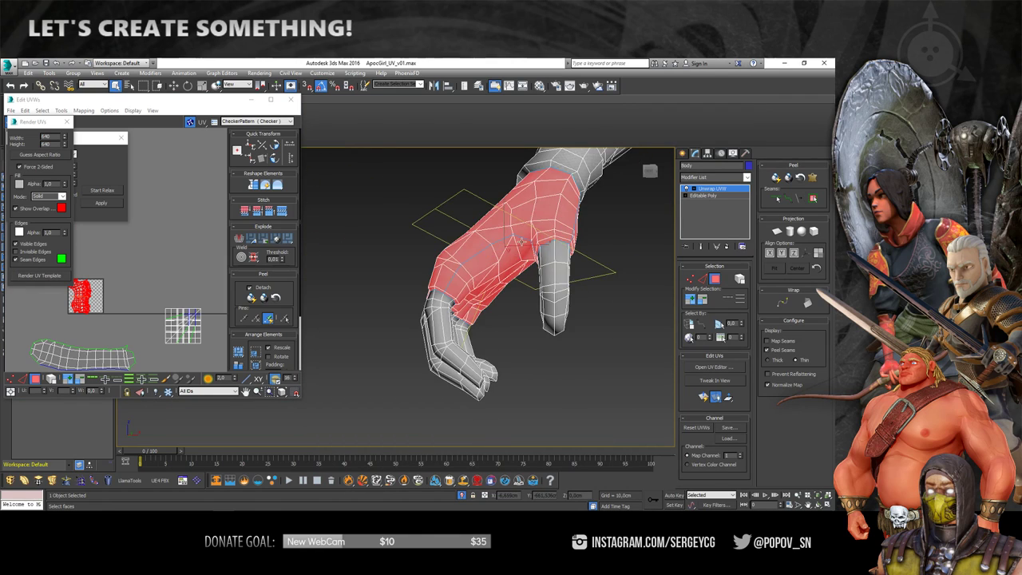
# Orbit to the finger's side and turn on Point to Point seams in the Peel rollout
pyautogui.scroll(1, 523, 241)
pyautogui.scroll(2, 519, 240)
pyautogui.scroll(3, 503, 235)
pyautogui.scroll(-2, 497, 233)
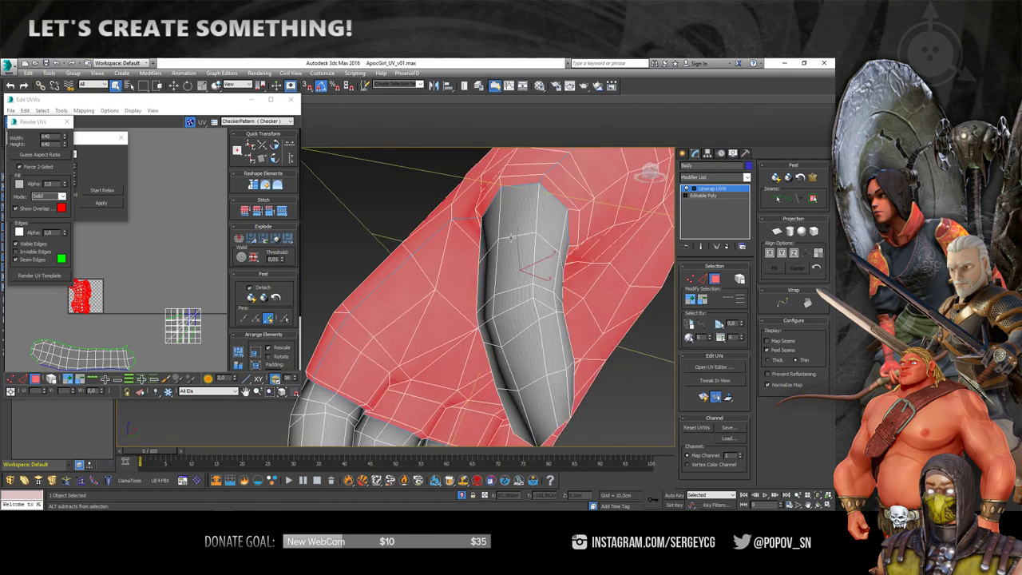
pyautogui.moveTo(511, 238)
pyautogui.keyDown('alt'); pyautogui.mouseDown(button='middle')
pyautogui.moveTo(548, 240)
pyautogui.moveTo(460, 264)
pyautogui.moveTo(453, 211)
pyautogui.mouseUp(button='middle'); pyautogui.keyUp('alt')
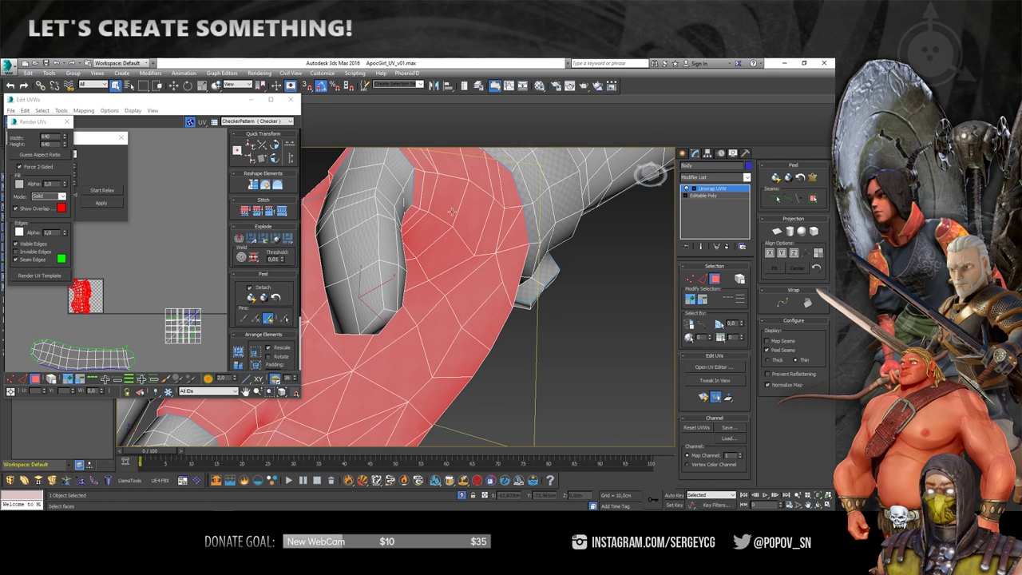
pyautogui.click(789, 199)
# Orbit around the arm, then exit and re-enter face sub-object mode with Ctrl+B
pyautogui.moveTo(401, 189)
pyautogui.keyDown('alt'); pyautogui.mouseDown(button='middle')
pyautogui.moveTo(373, 205)
pyautogui.moveTo(481, 206)
pyautogui.moveTo(473, 206)
pyautogui.moveTo(479, 226)
pyautogui.moveTo(413, 269)
pyautogui.moveTo(431, 264)
pyautogui.mouseUp(button='middle'); pyautogui.keyUp('alt')
pyautogui.keyDown('alt'); pyautogui.moveTo(426, 228); pyautogui.dragTo(423, 292, button='middle'); pyautogui.keyUp('alt')
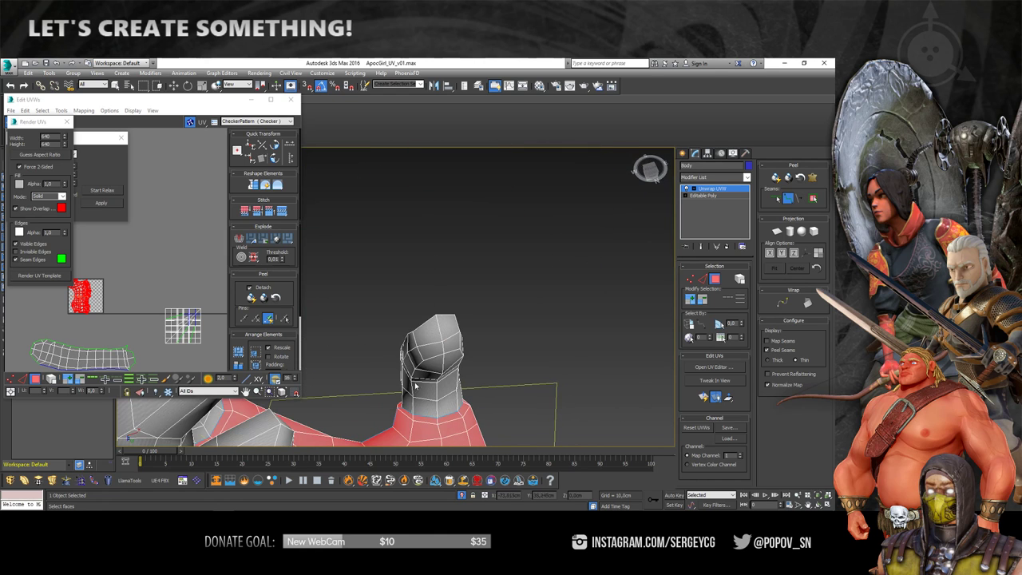
pyautogui.moveTo(425, 367)
pyautogui.keyDown('alt'); pyautogui.mouseDown(button='middle')
pyautogui.moveTo(394, 345)
pyautogui.moveTo(377, 358)
pyautogui.mouseUp(button='middle'); pyautogui.keyUp('alt')
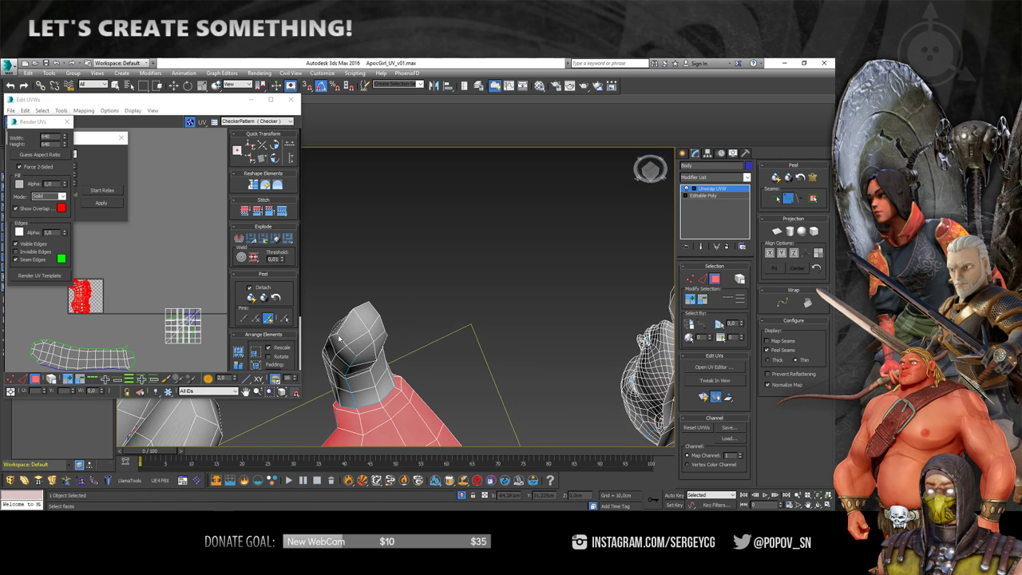
pyautogui.scroll(3, 352, 328)
pyautogui.scroll(3, 384, 320)
pyautogui.hotkey('ctrl', 'b')
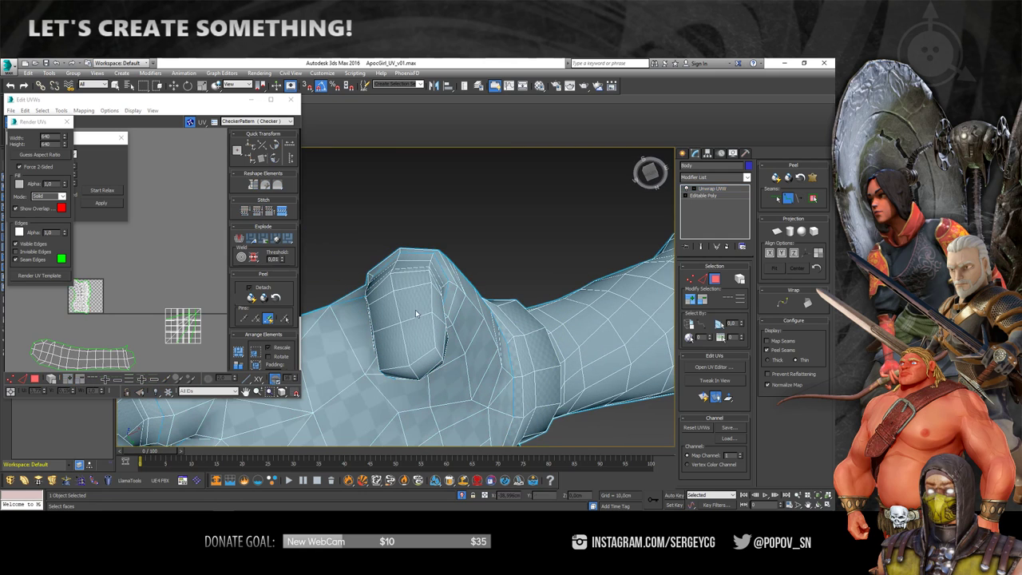
pyautogui.hotkey('ctrl', 'b')
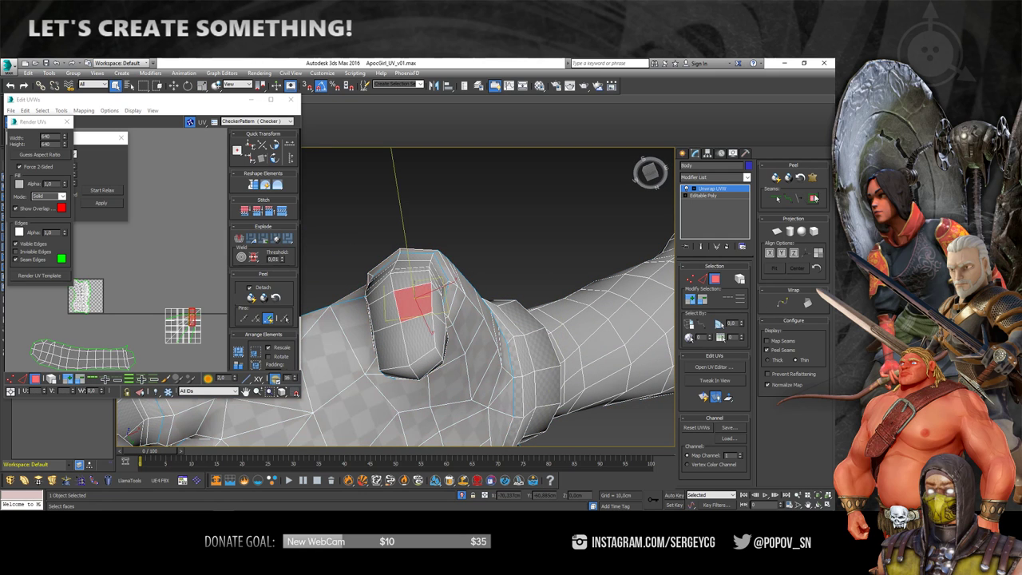
# Grow the selection to the whole cap and pelt-unwrap it, committing the relaxed layout
pyautogui.click(814, 198)
pyautogui.click(813, 178)
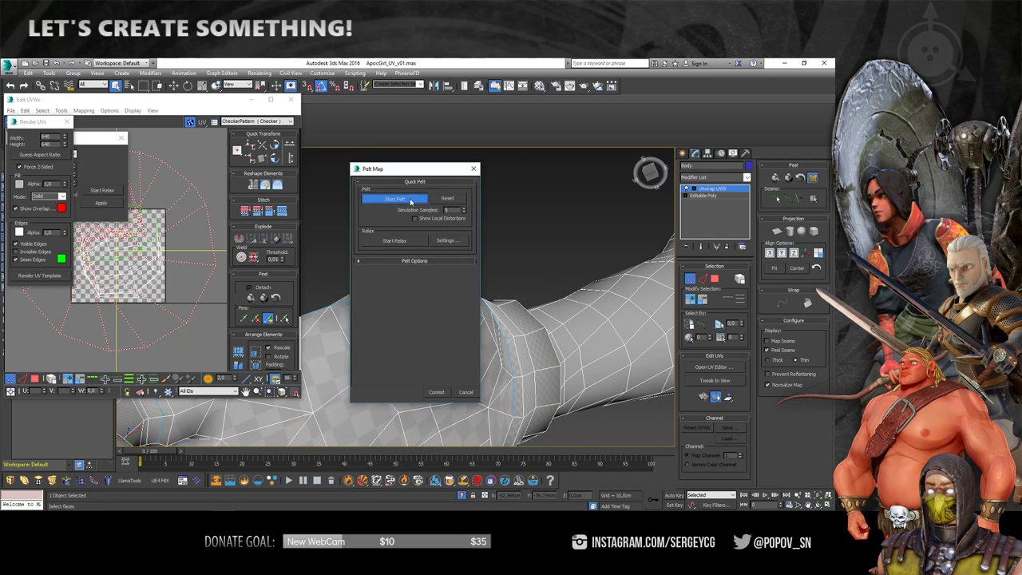
pyautogui.click(395, 240)
pyautogui.click(436, 392)
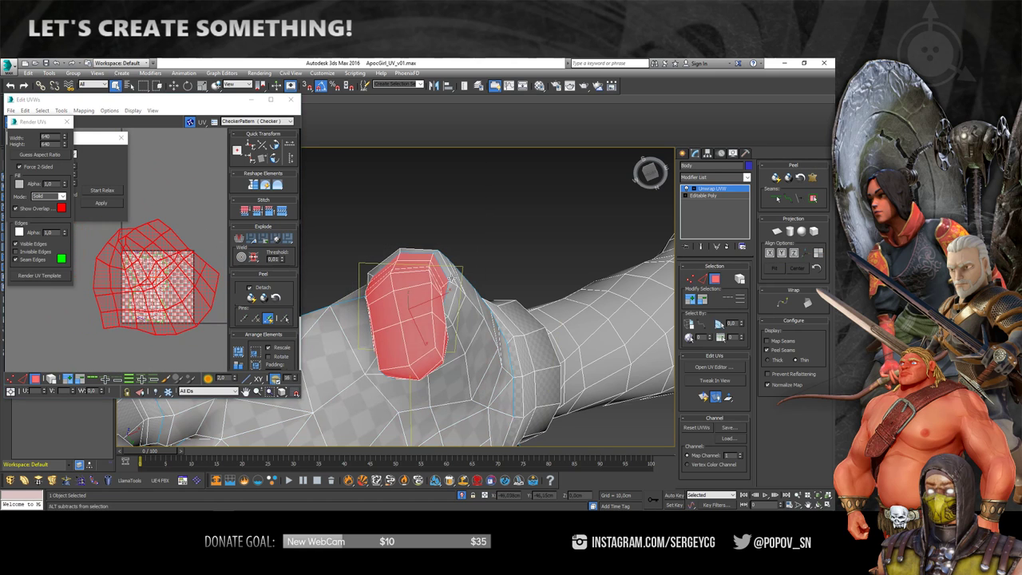
# Deselect the cap's faces and close the Render UVs settings
pyautogui.keyDown('alt'); pyautogui.moveTo(447, 271); pyautogui.dragTo(455, 235, button='middle'); pyautogui.keyUp('alt')
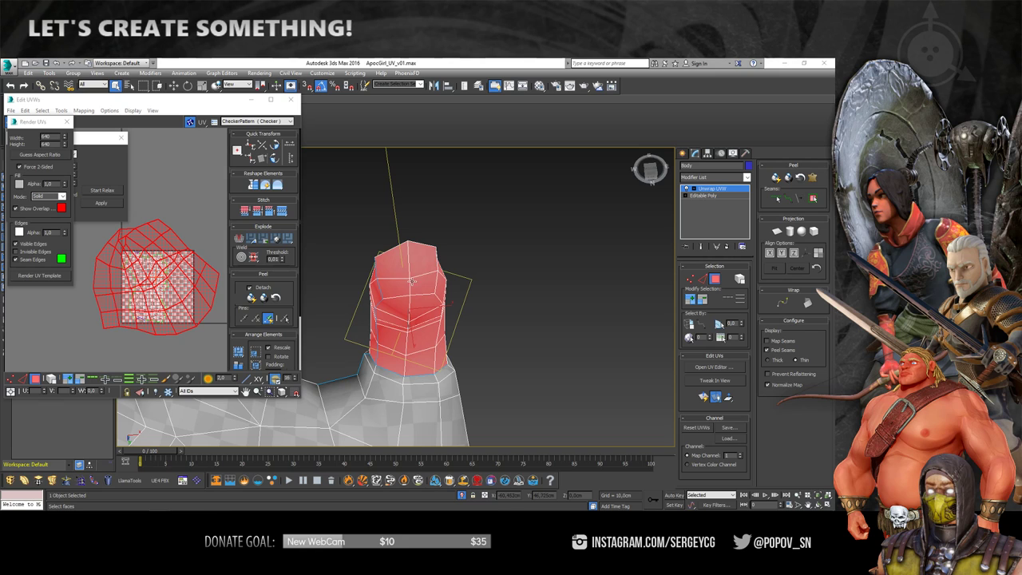
pyautogui.keyDown('alt'); pyautogui.moveTo(456, 278); pyautogui.dragTo(489, 240, button='middle'); pyautogui.keyUp('alt')
pyautogui.click(457, 270)
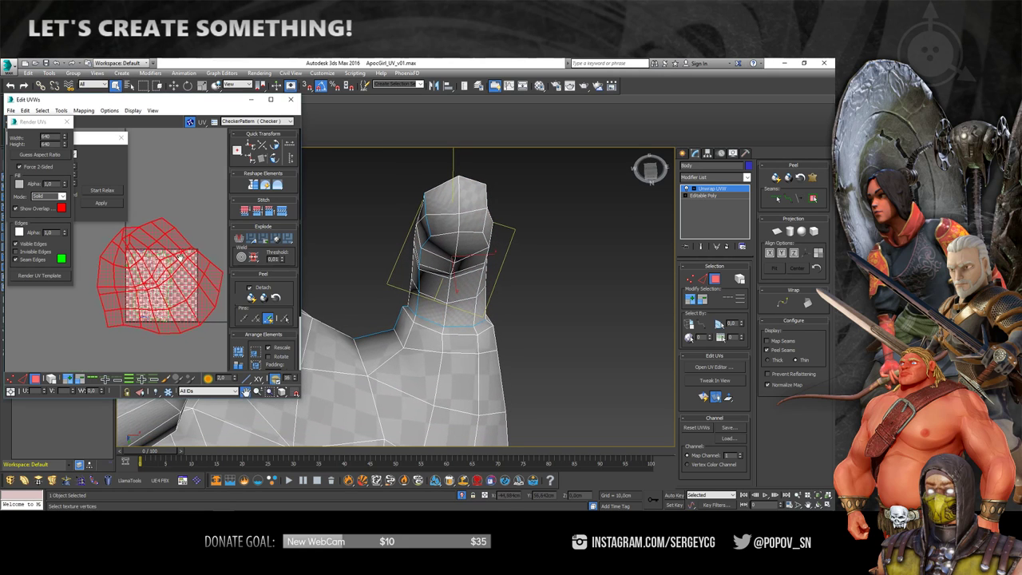
pyautogui.scroll(-3, 179, 239)
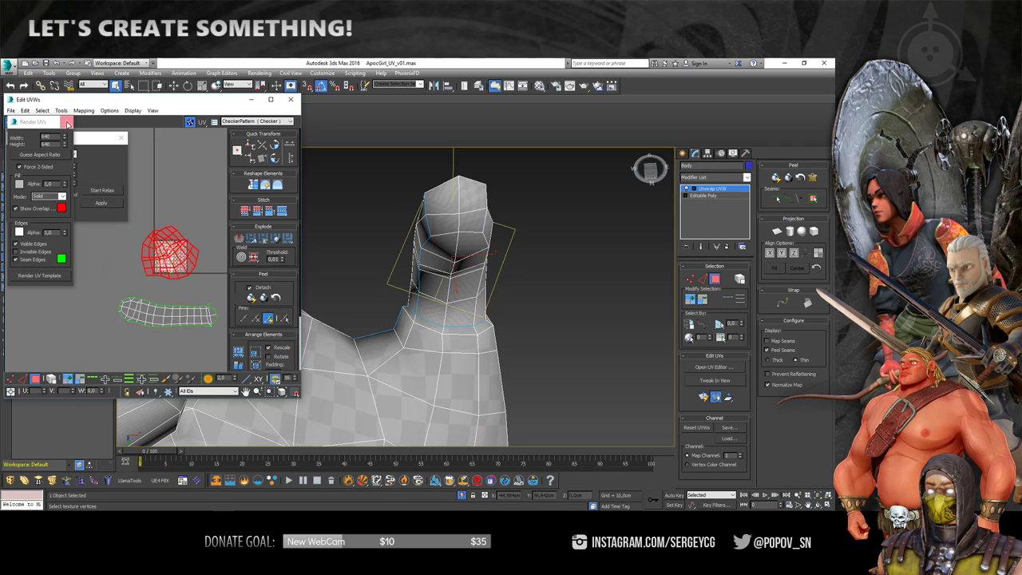
pyautogui.click(68, 121)
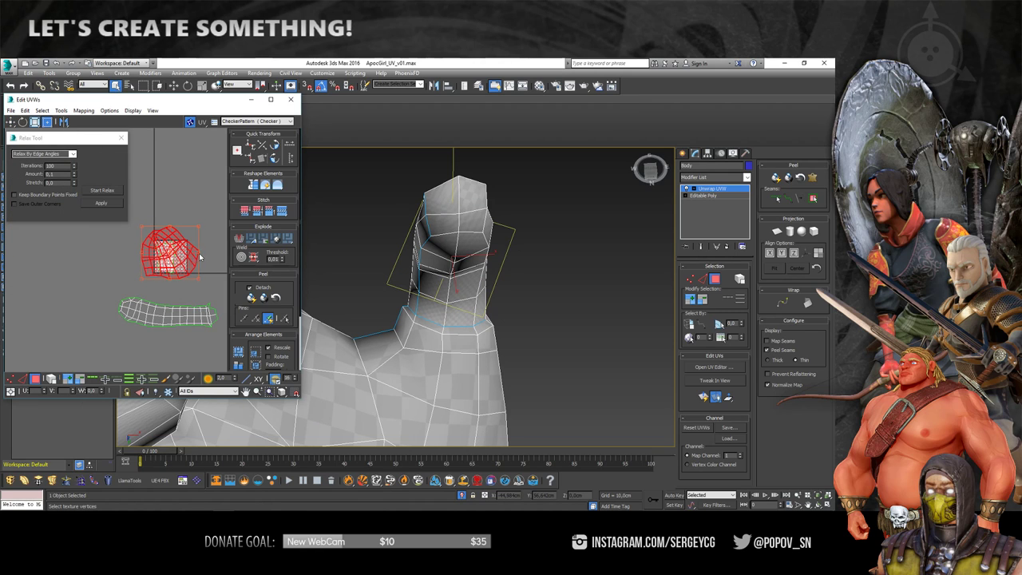
# Zoom in on the red cap island, enable Point-to-Point Seams, and bring up the Pelt Map dialog
pyautogui.scroll(2, 199, 257)
pyautogui.scroll(3, 199, 256)
pyautogui.moveTo(431, 205)
pyautogui.mouseDown(button='middle')
pyautogui.moveTo(431, 228)
pyautogui.moveTo(460, 257)
pyautogui.moveTo(449, 246)
pyautogui.mouseUp(button='middle')
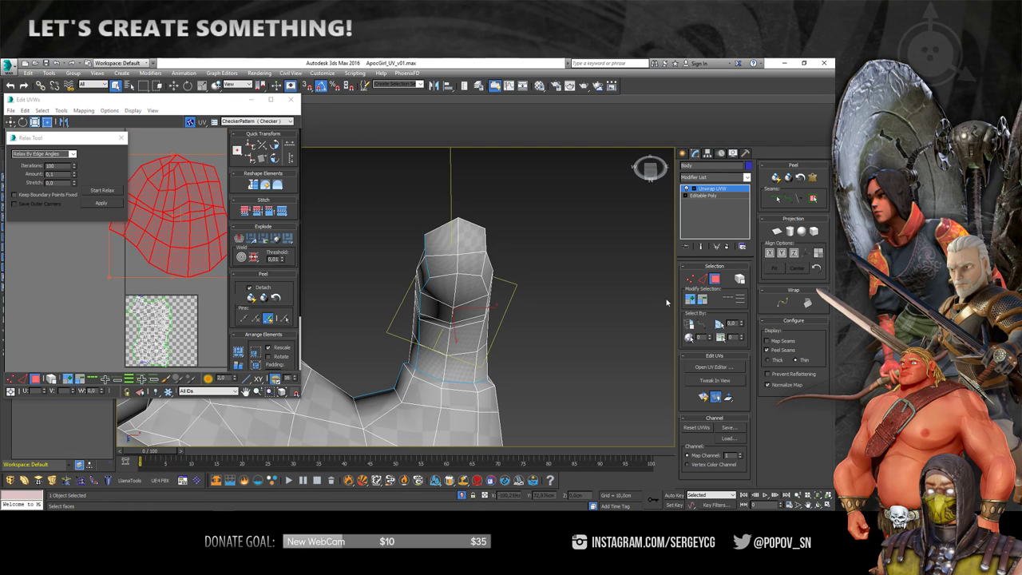
pyautogui.click(789, 199)
pyautogui.scroll(-2, 464, 277)
pyautogui.scroll(-2, 464, 277)
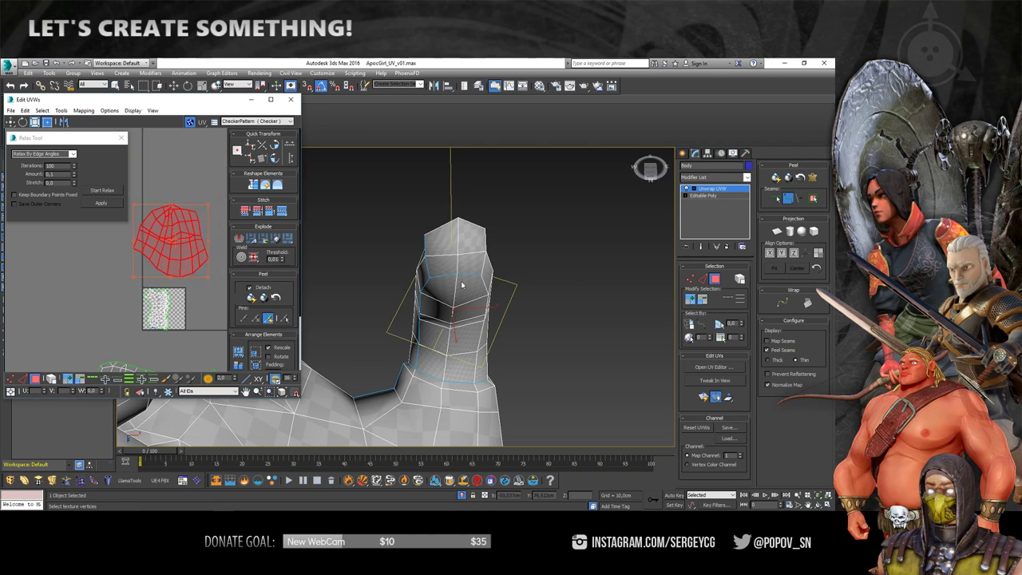
pyautogui.click(813, 177)
# Run Start Pelt and Start Relax, commit the finger island, and rotate it upright
pyautogui.click(394, 198)
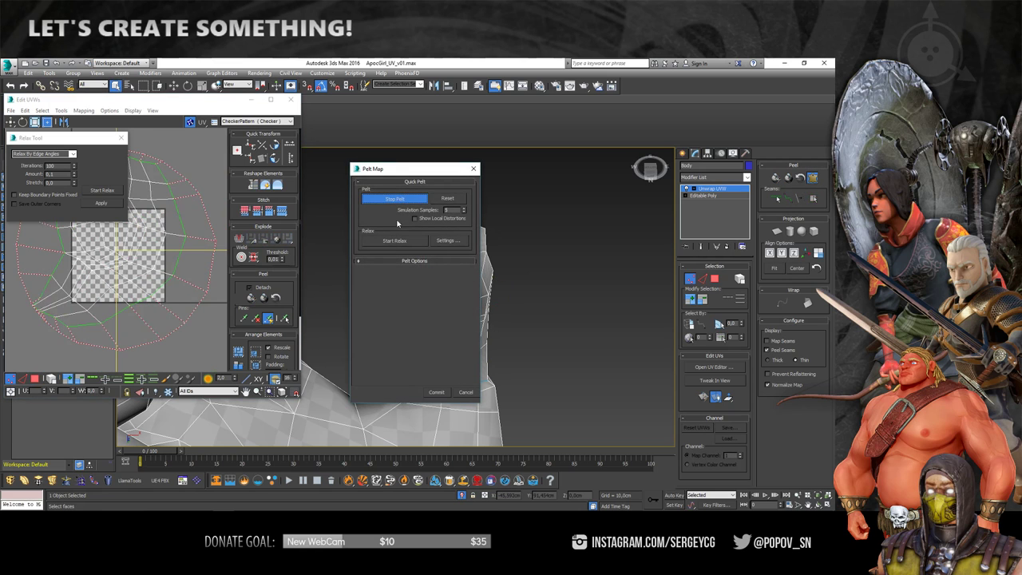
pyautogui.click(395, 241)
pyautogui.click(436, 392)
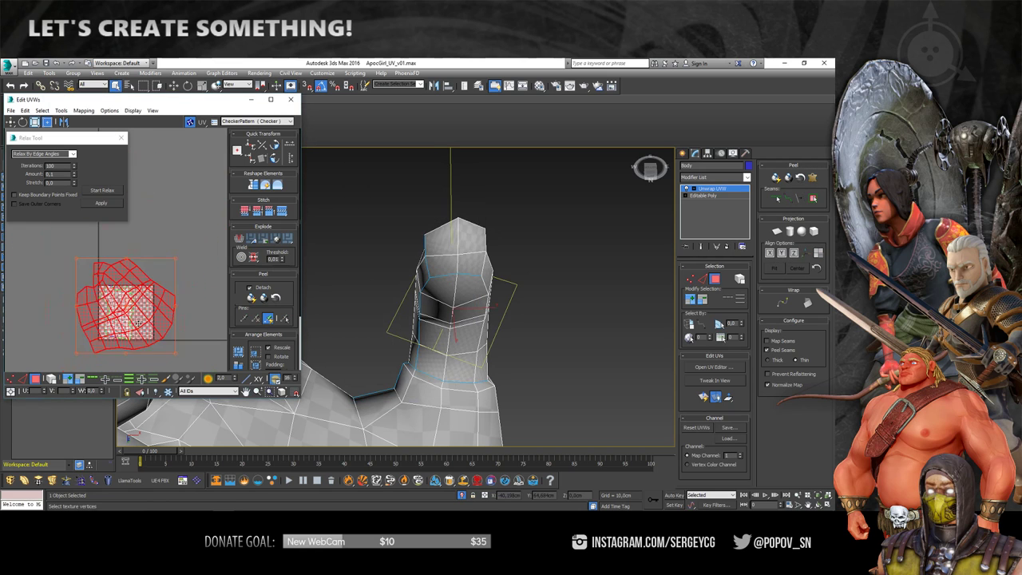
pyautogui.scroll(1, 202, 228)
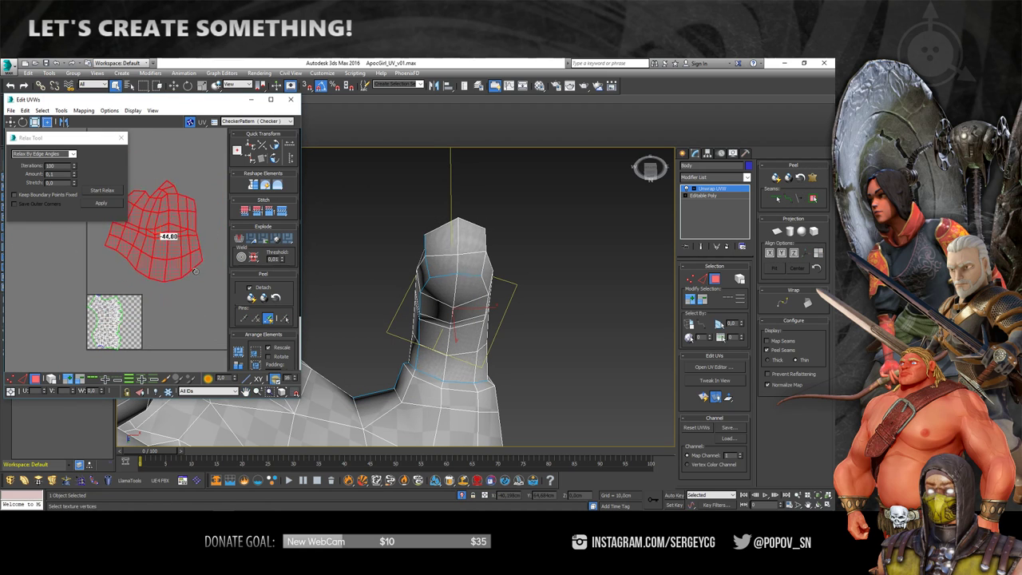
pyautogui.moveTo(173, 201); pyautogui.dragTo(171, 214, button='middle')
pyautogui.scroll(2, 172, 214)
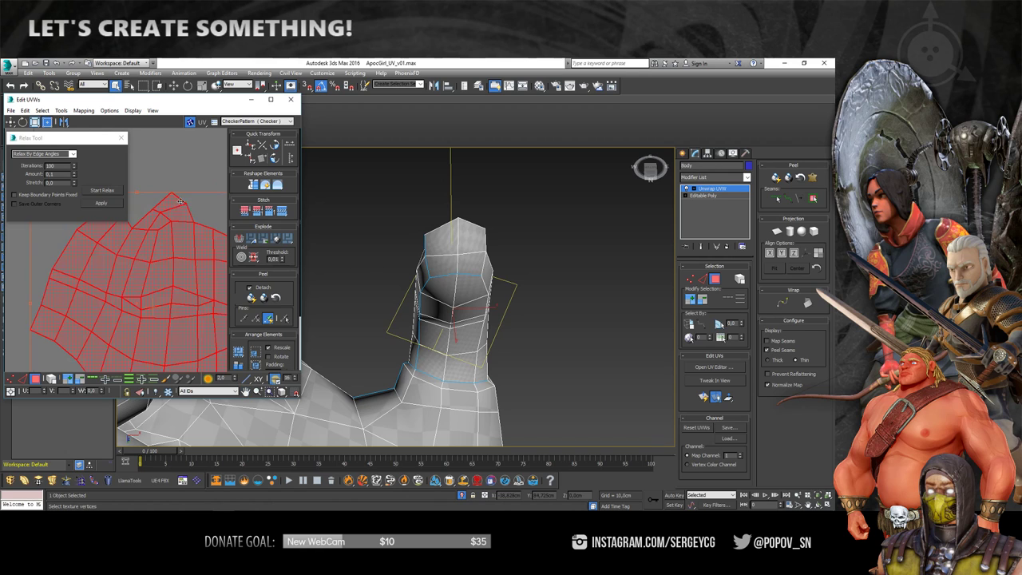
pyautogui.click(128, 214)
# In Vertex mode, drag five top-edge UV vertices into a cleaner outline
pyautogui.click(11, 380)
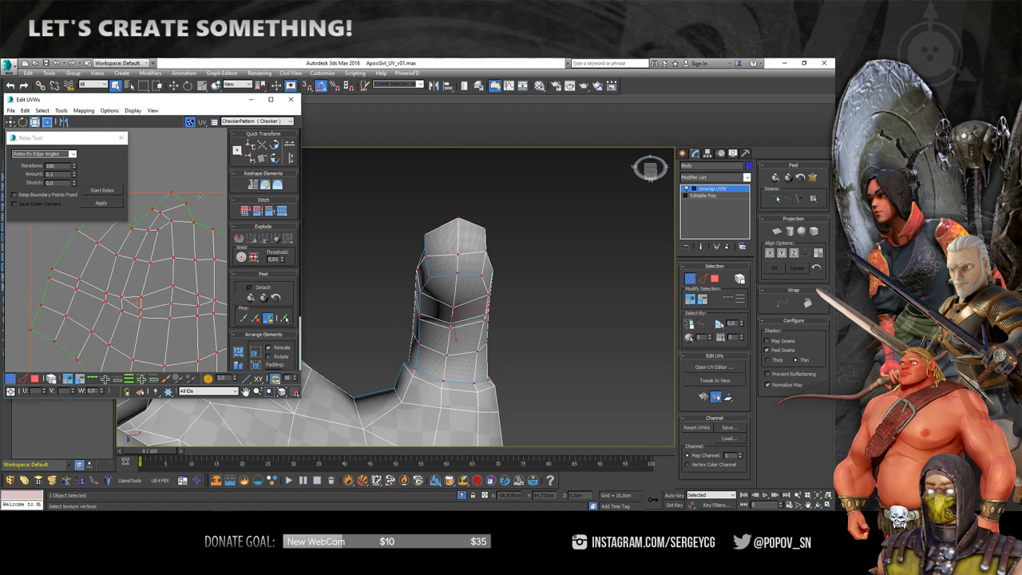
pyautogui.scroll(2, 182, 231)
pyautogui.moveTo(168, 248)
pyautogui.mouseDown()
pyautogui.moveTo(159, 232)
pyautogui.moveTo(150, 272)
pyautogui.mouseUp()
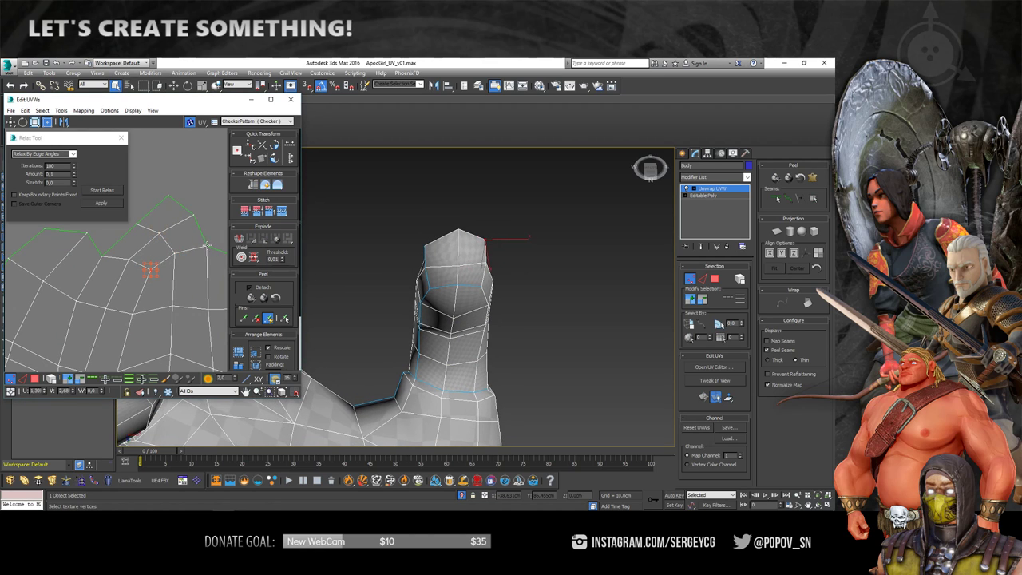
pyautogui.moveTo(206, 244); pyautogui.dragTo(209, 253)
pyautogui.moveTo(169, 195); pyautogui.dragTo(165, 206)
pyautogui.moveTo(142, 228)
pyautogui.mouseDown()
pyautogui.moveTo(140, 216)
pyautogui.moveTo(143, 225)
pyautogui.mouseUp()
pyautogui.moveTo(141, 232); pyautogui.dragTo(137, 219)
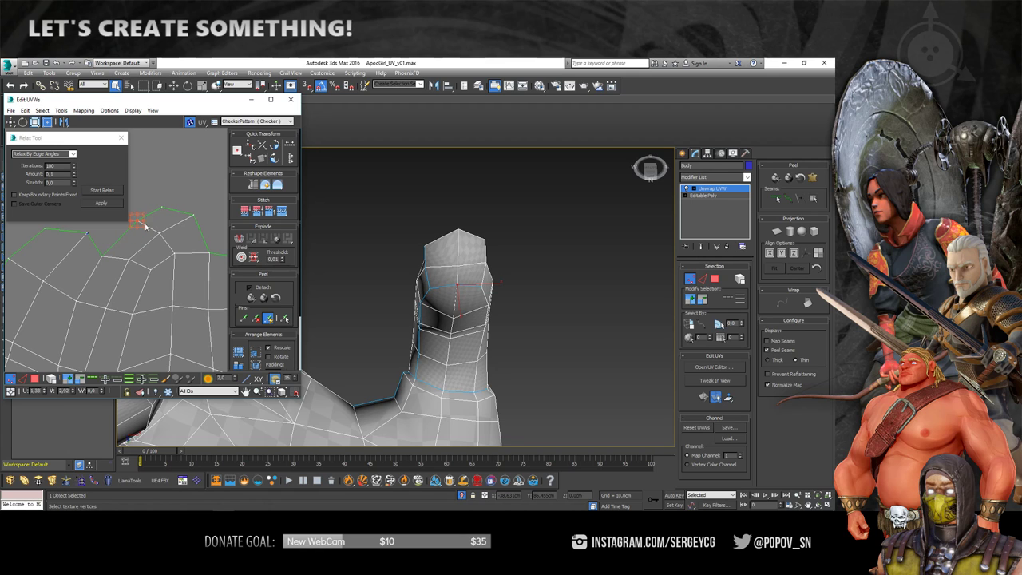
pyautogui.scroll(-3, 184, 223)
pyautogui.scroll(-3, 184, 222)
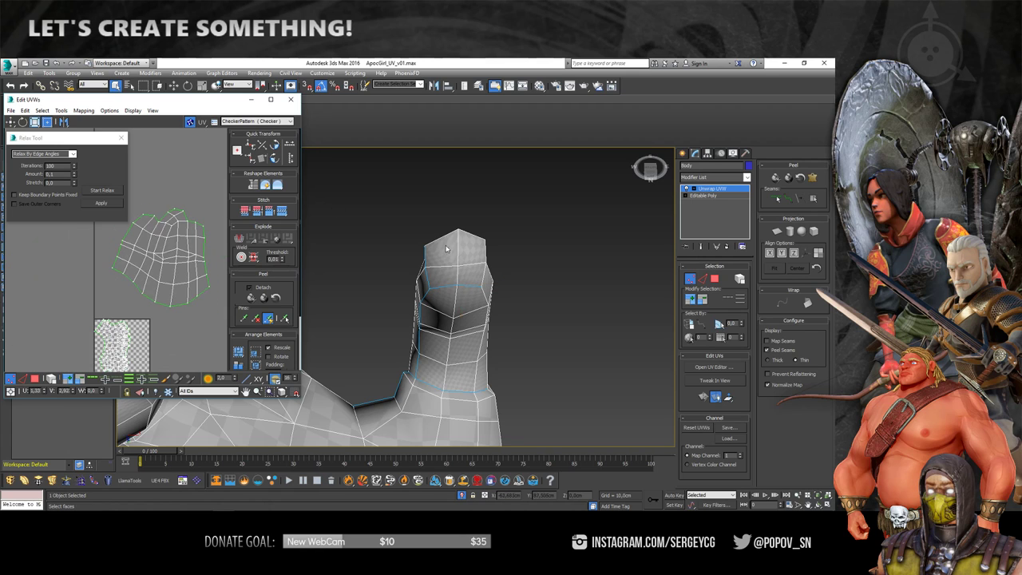
pyautogui.scroll(-5, 452, 276)
pyautogui.moveTo(452, 279)
pyautogui.keyDown('alt'); pyautogui.mouseDown(button='middle')
pyautogui.moveTo(457, 201)
pyautogui.moveTo(427, 314)
pyautogui.moveTo(457, 309)
pyautogui.moveTo(460, 320)
pyautogui.mouseUp(button='middle'); pyautogui.keyUp('alt')
pyautogui.scroll(5, 426, 313)
# Select all vertices of the finger's UV island, then clear the selection
pyautogui.moveTo(185, 264); pyautogui.dragTo(185, 253, button='middle')
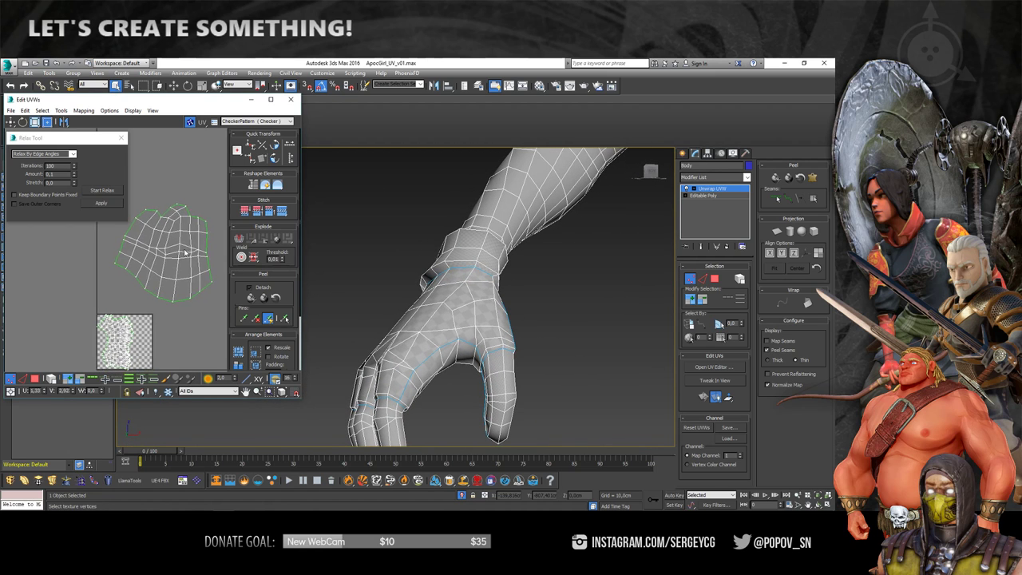
pyautogui.scroll(-3, 185, 253)
pyautogui.moveTo(213, 296); pyautogui.dragTo(207, 289)
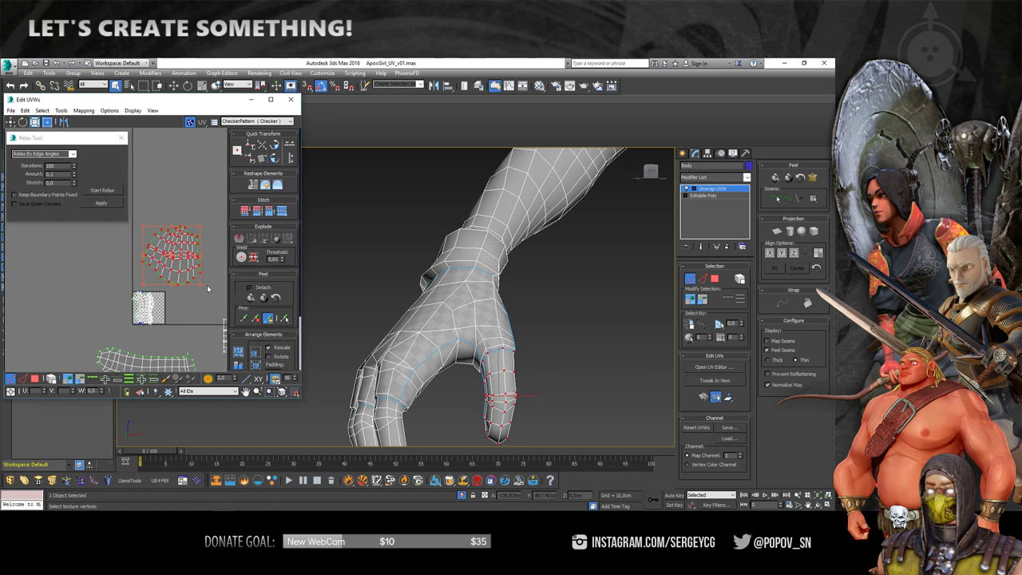
pyautogui.click(180, 207)
pyautogui.moveTo(479, 303)
pyautogui.keyDown('alt'); pyautogui.mouseDown(button='middle')
pyautogui.moveTo(516, 334)
pyautogui.moveTo(507, 315)
pyautogui.moveTo(783, 295)
pyautogui.mouseUp(button='middle'); pyautogui.keyUp('alt')
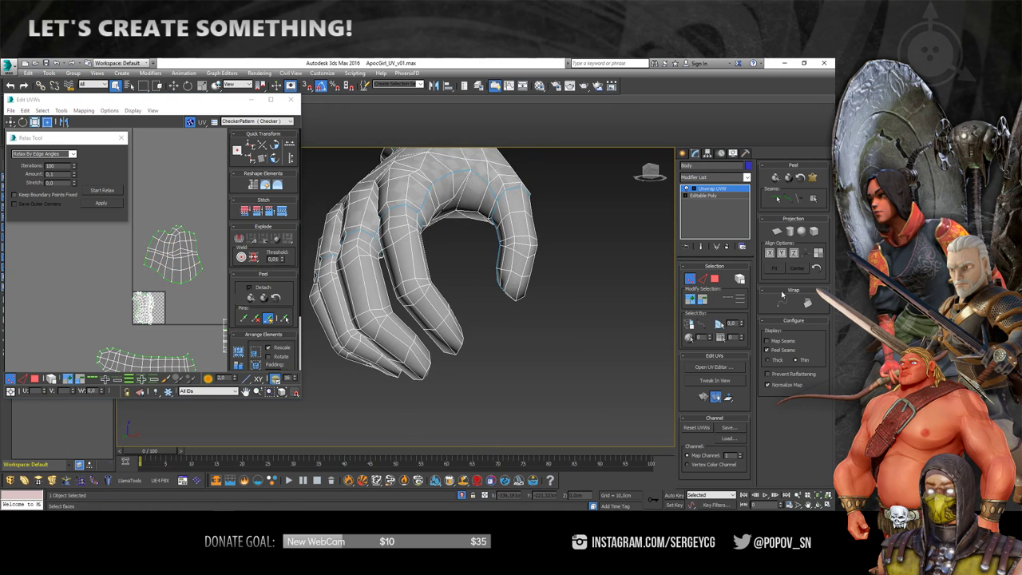
# Enable Point-to-Point Seams and fix the seam running down to the fingertip
pyautogui.click(790, 201)
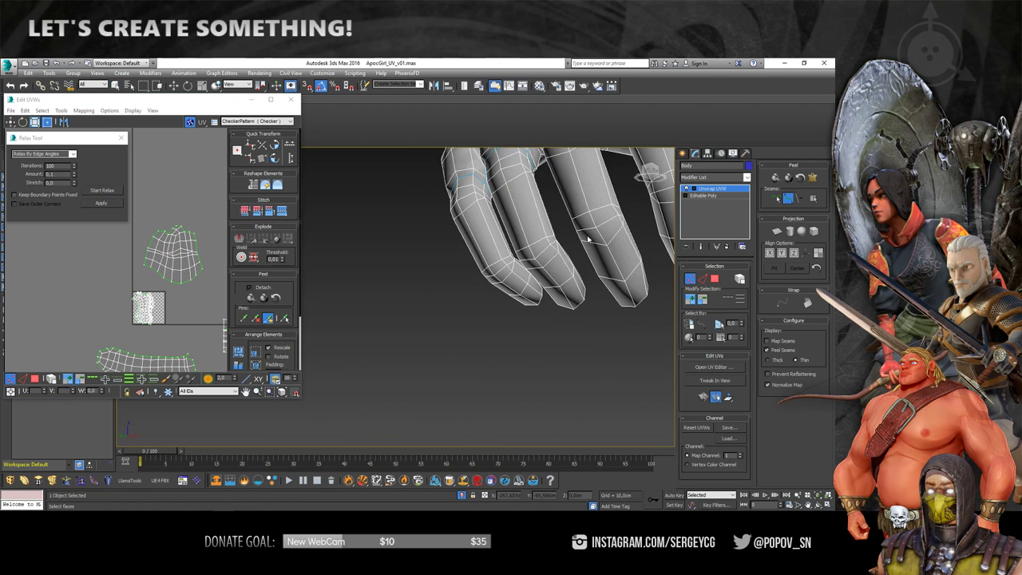
pyautogui.moveTo(414, 255)
pyautogui.keyDown('alt'); pyautogui.mouseDown(button='middle')
pyautogui.moveTo(575, 250)
pyautogui.moveTo(461, 297)
pyautogui.moveTo(441, 258)
pyautogui.mouseUp(button='middle'); pyautogui.keyUp('alt')
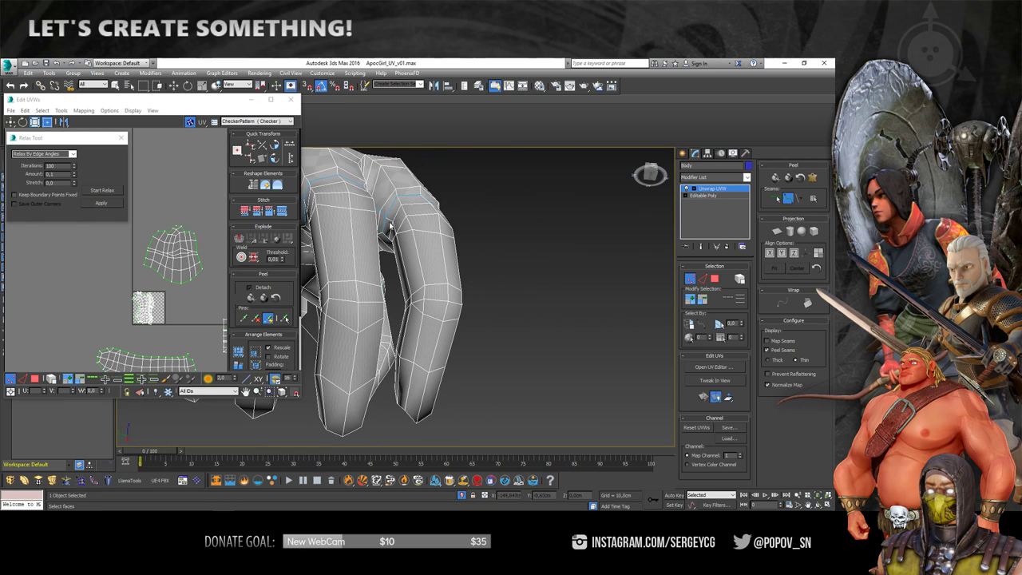
pyautogui.keyDown('alt'); pyautogui.moveTo(398, 227); pyautogui.dragTo(391, 230, button='middle'); pyautogui.keyUp('alt')
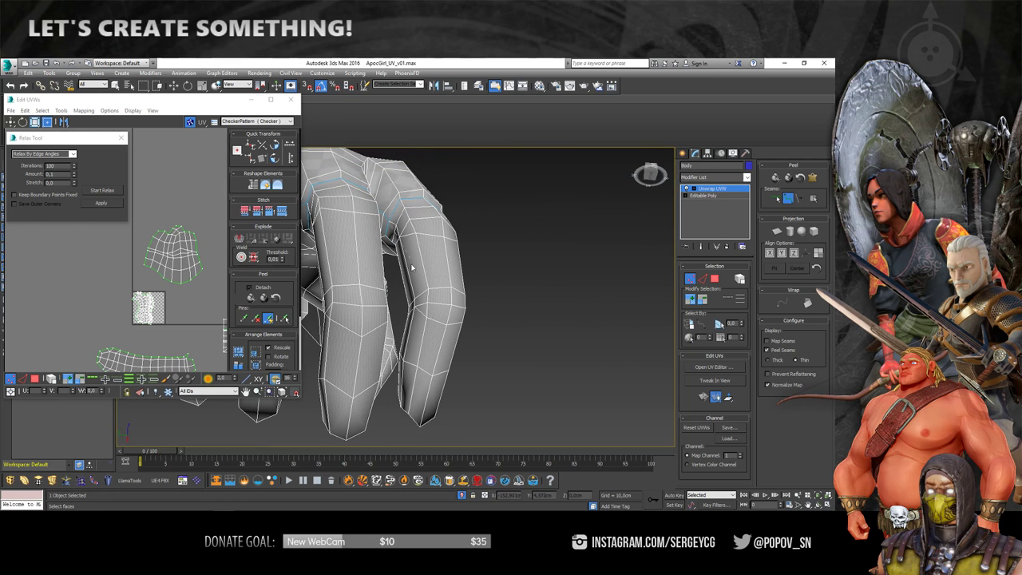
pyautogui.moveTo(411, 284)
pyautogui.keyDown('alt'); pyautogui.mouseDown(button='middle')
pyautogui.moveTo(402, 253)
pyautogui.moveTo(407, 370)
pyautogui.moveTo(407, 342)
pyautogui.moveTo(426, 318)
pyautogui.moveTo(418, 354)
pyautogui.moveTo(468, 213)
pyautogui.moveTo(465, 286)
pyautogui.moveTo(506, 295)
pyautogui.moveTo(509, 312)
pyautogui.moveTo(503, 319)
pyautogui.moveTo(495, 297)
pyautogui.moveTo(483, 312)
pyautogui.moveTo(504, 290)
pyautogui.moveTo(458, 237)
pyautogui.moveTo(520, 279)
pyautogui.moveTo(372, 338)
pyautogui.moveTo(438, 285)
pyautogui.mouseUp(button='middle'); pyautogui.keyUp('alt')
pyautogui.scroll(3, 389, 329)
pyautogui.scroll(3, 423, 303)
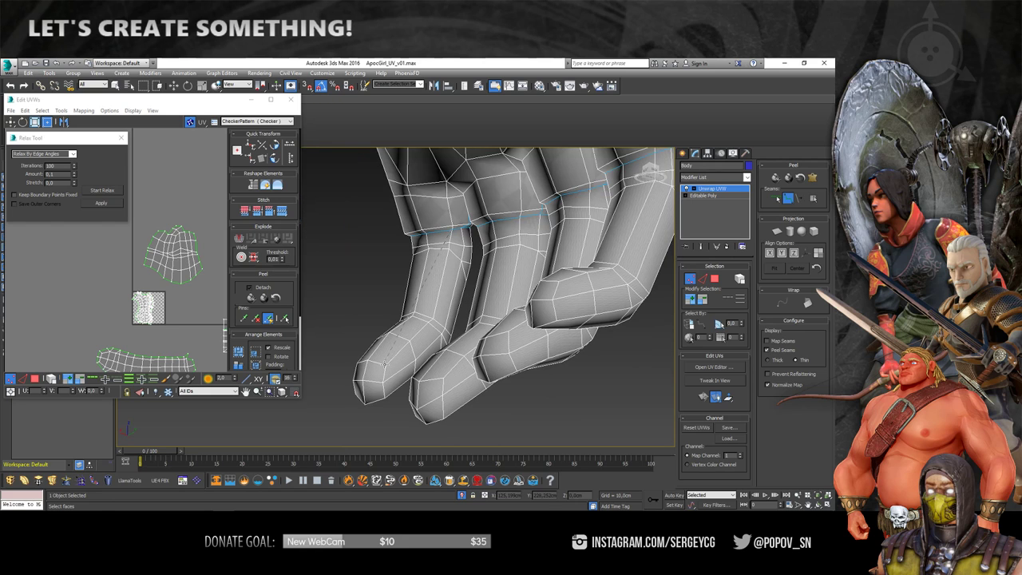
pyautogui.click(387, 366)
# Draw a new seam down the next finger, ending at the finger-edge vertex
pyautogui.moveTo(417, 336); pyautogui.dragTo(429, 308, button='middle')
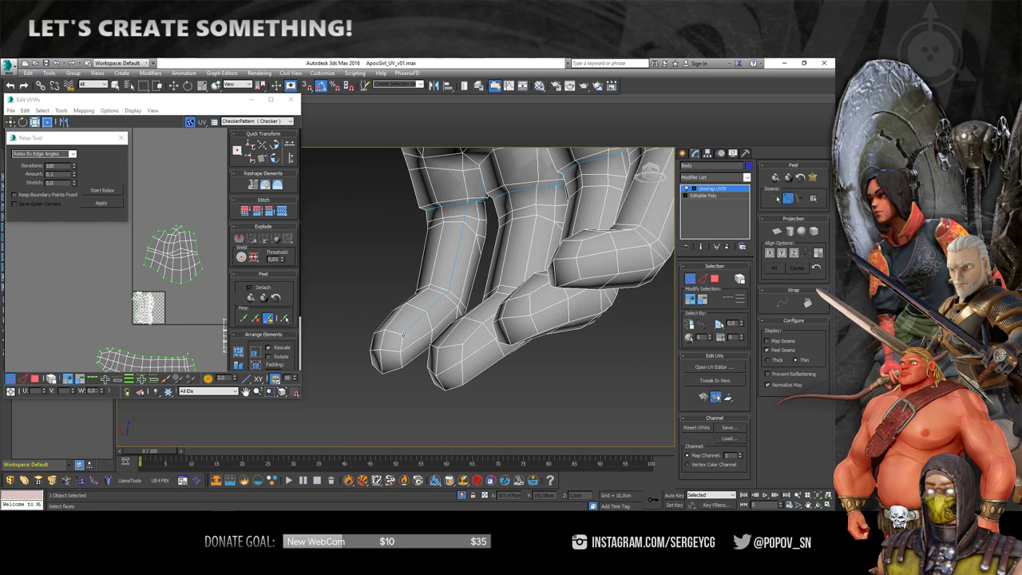
pyautogui.keyDown('alt'); pyautogui.moveTo(410, 367); pyautogui.dragTo(503, 262, button='middle'); pyautogui.keyUp('alt')
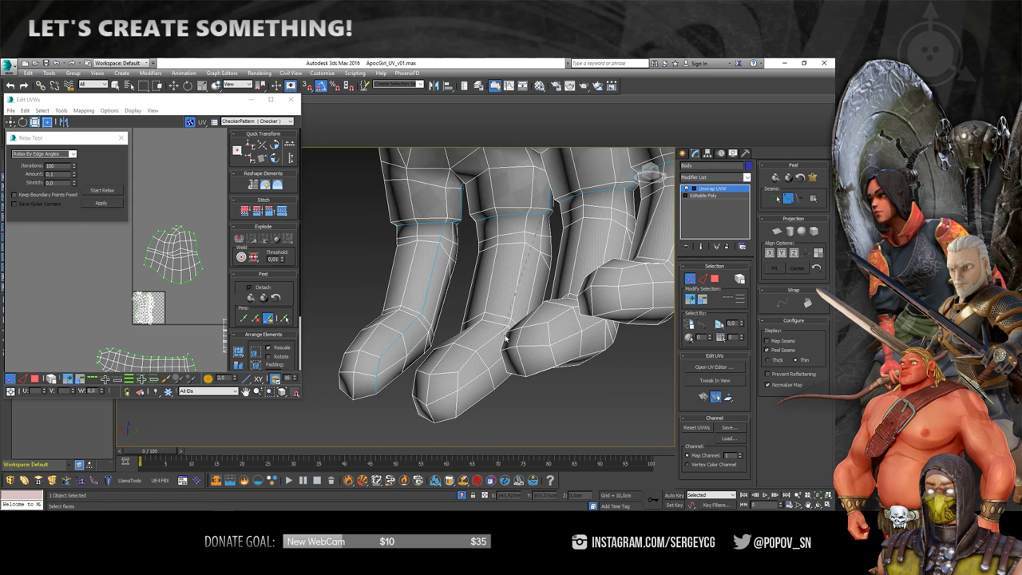
pyautogui.click(527, 212)
pyautogui.click(457, 375)
pyautogui.click(416, 369)
# Switch to Face level, then pelt, relax and commit the newly seamed finger's UVs
pyautogui.press('3')
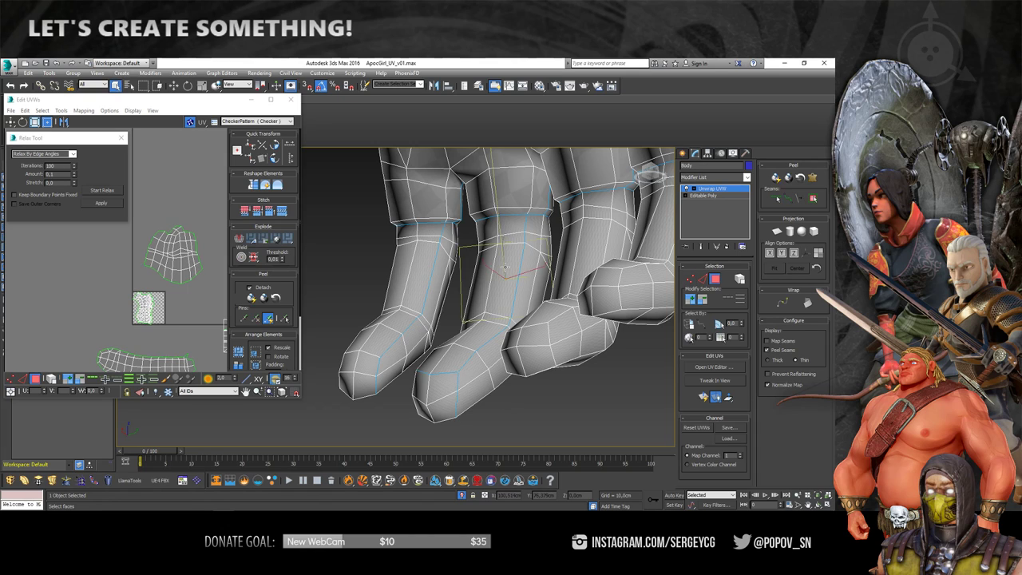
pyautogui.click(813, 178)
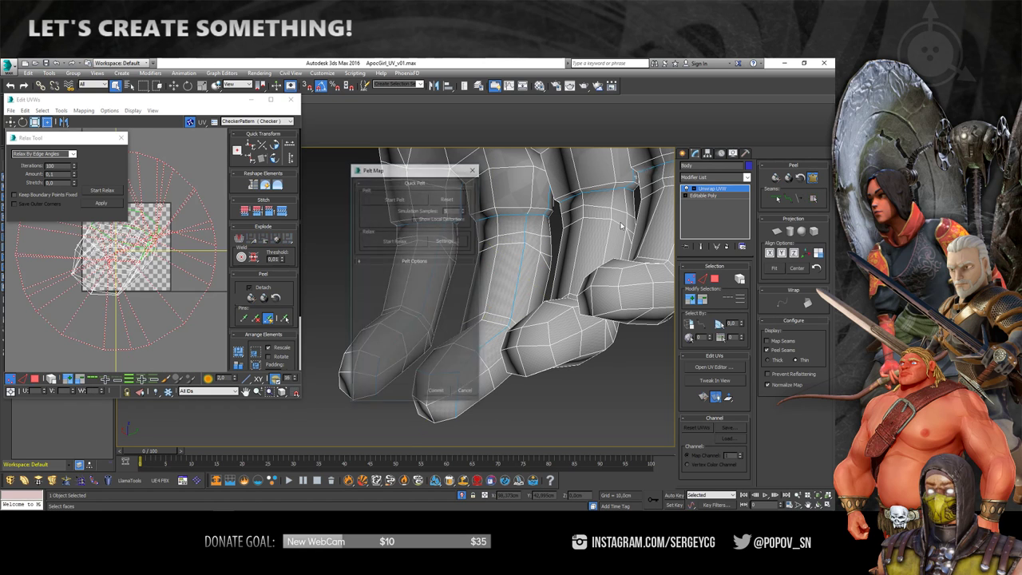
pyautogui.click(399, 241)
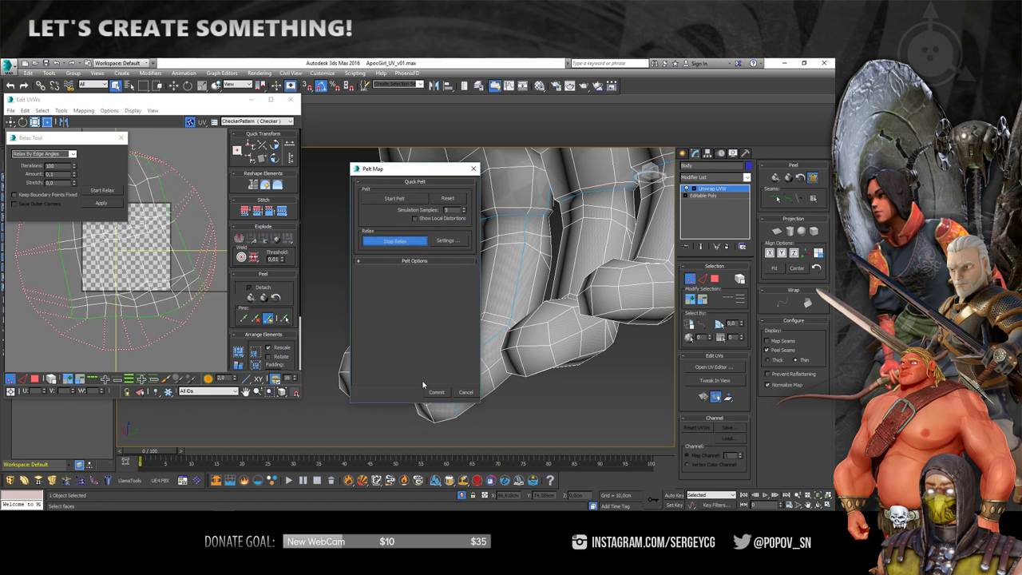
pyautogui.click(436, 391)
# Reselect the finger UV island and start another Pelt Map pass on it
pyautogui.hotkey('ctrl', 'z')
pyautogui.hotkey('ctrl', 'z')
pyautogui.hotkey('ctrl', 'z')
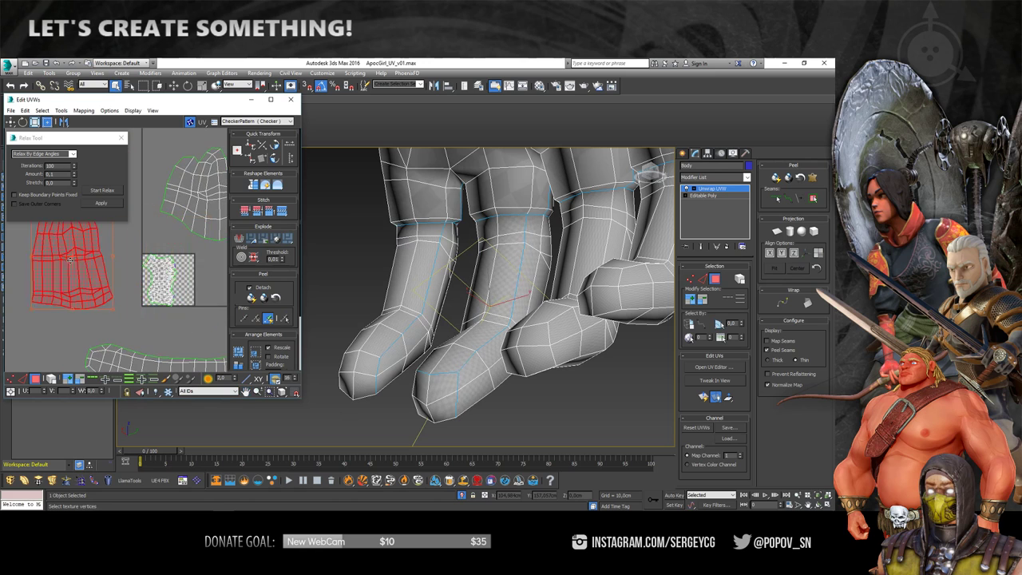
pyautogui.moveTo(480, 311)
pyautogui.keyDown('alt'); pyautogui.mouseDown(button='middle')
pyautogui.moveTo(503, 297)
pyautogui.moveTo(529, 340)
pyautogui.mouseUp(button='middle'); pyautogui.keyUp('alt')
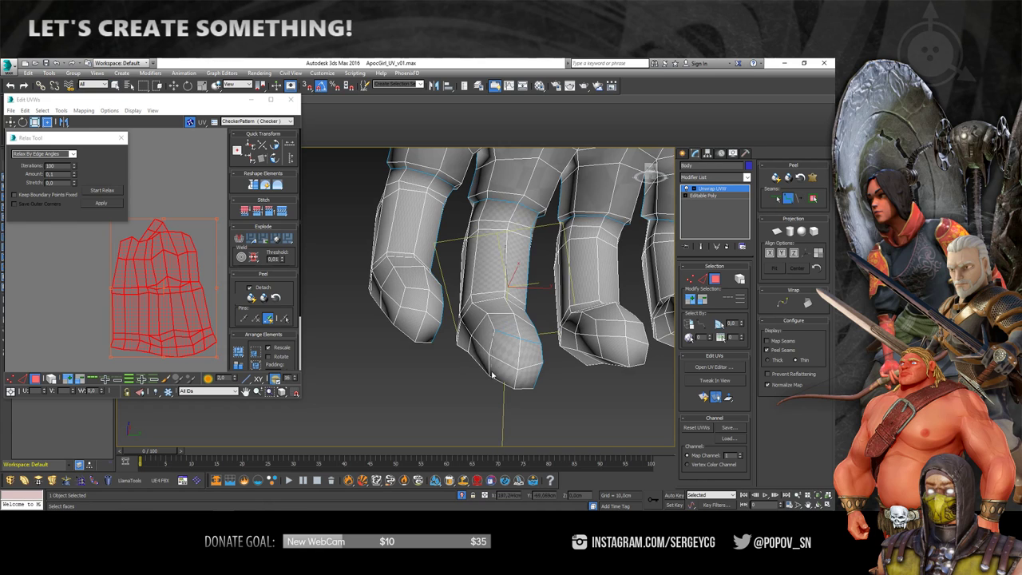
pyautogui.keyDown('alt'); pyautogui.moveTo(494, 356); pyautogui.dragTo(484, 366, button='middle'); pyautogui.keyUp('alt')
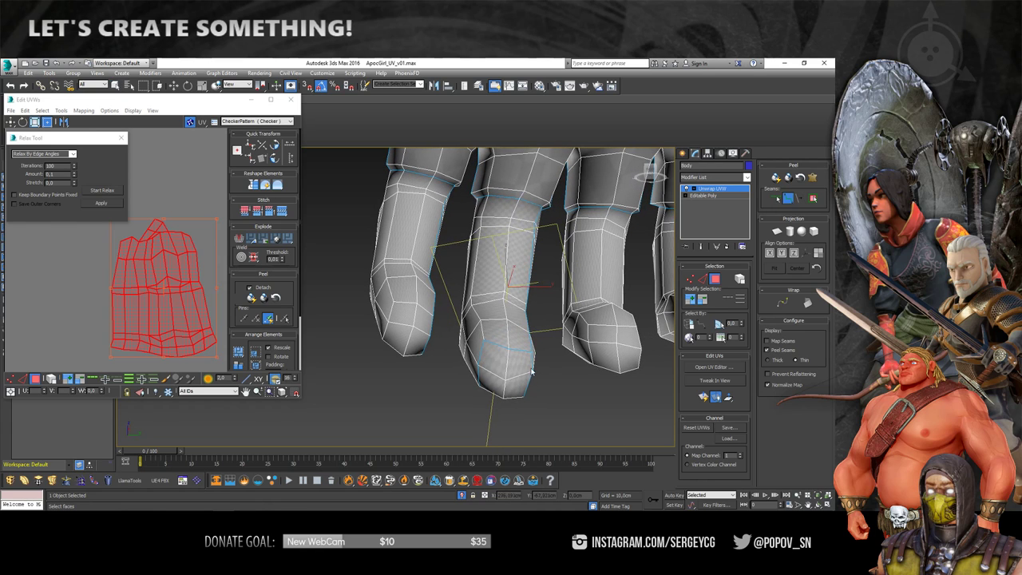
pyautogui.scroll(2, 200, 316)
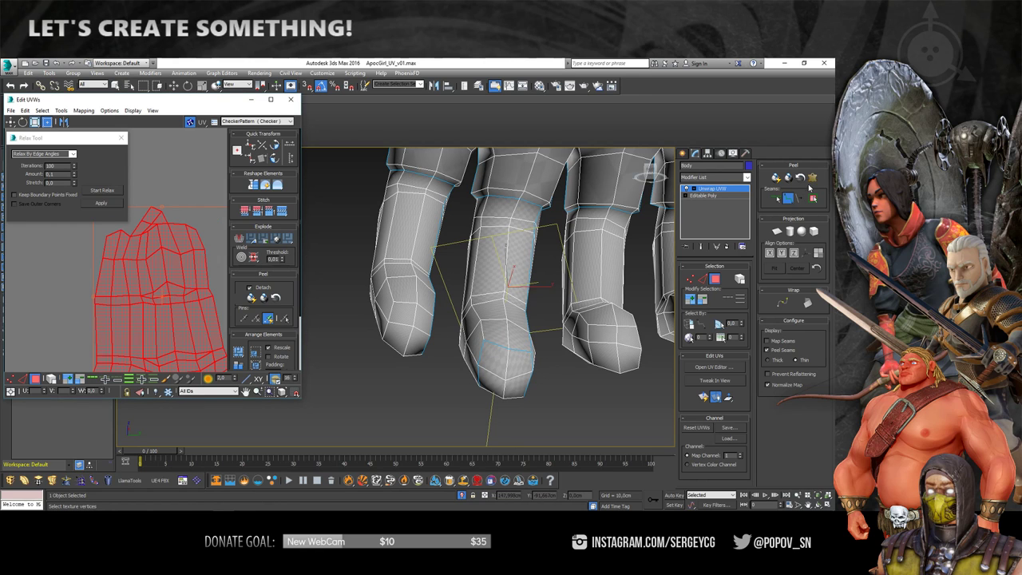
pyautogui.click(812, 179)
pyautogui.click(394, 198)
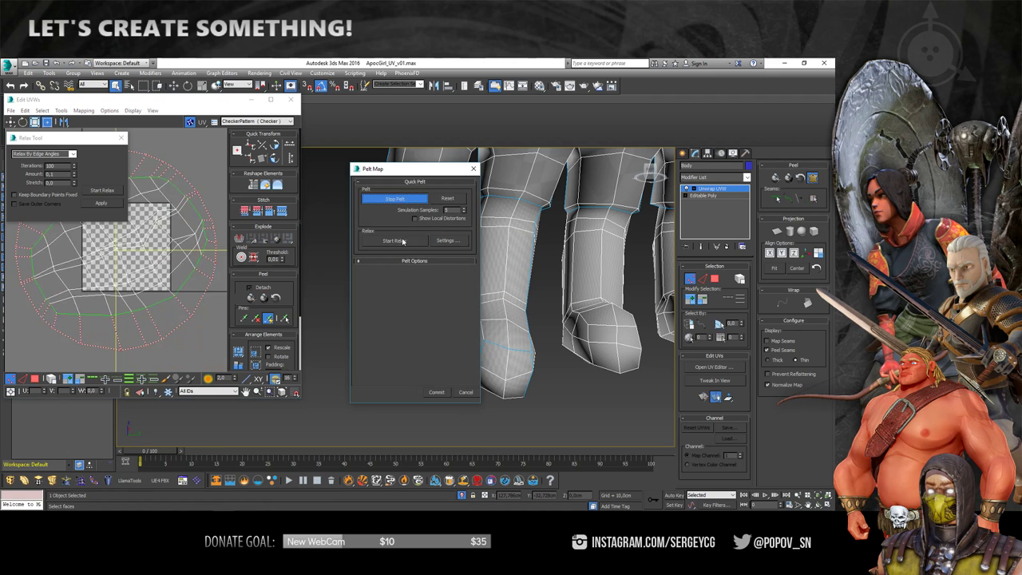
# Commit the pelt, move the finger island out of the checker tile, and clear the selection
pyautogui.click(436, 393)
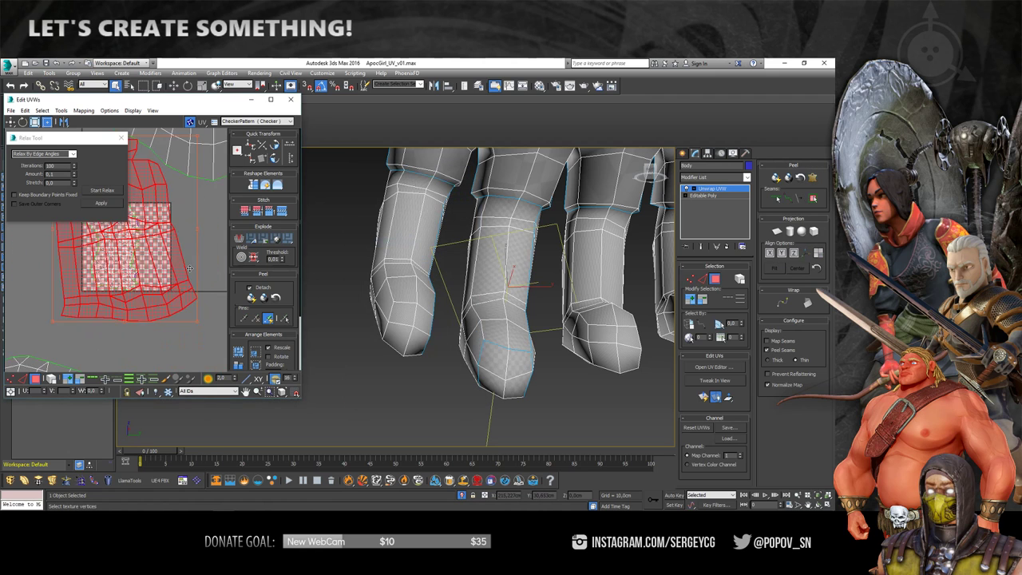
pyautogui.scroll(-2, 190, 269)
pyautogui.moveTo(140, 264); pyautogui.dragTo(120, 267)
pyautogui.click(164, 257)
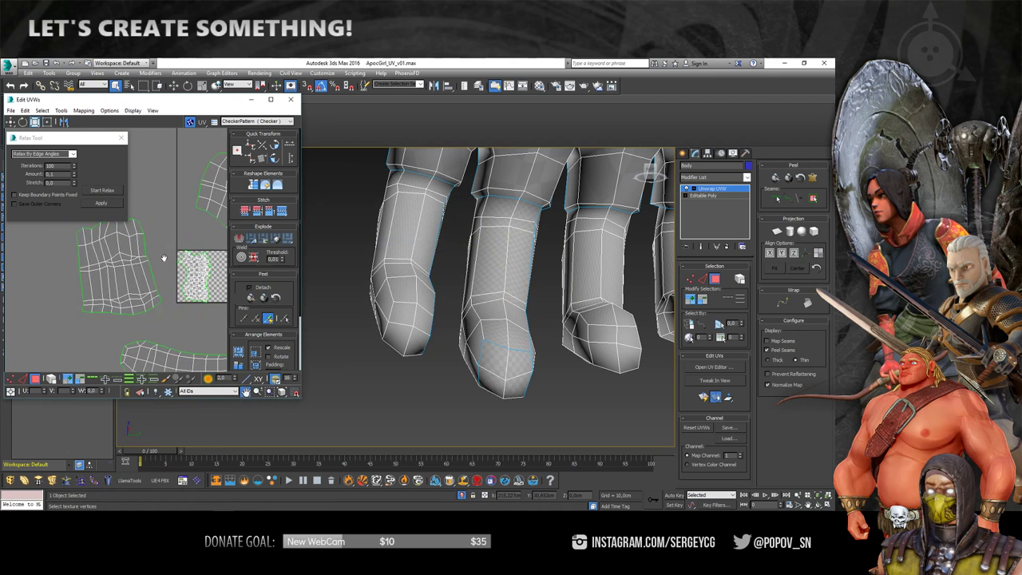
pyautogui.press('3')
pyautogui.scroll(2, 152, 254)
# Select the fingertip faces and add a point-to-point seam along the finger edge
pyautogui.moveTo(501, 377)
pyautogui.keyDown('alt'); pyautogui.mouseDown(button='middle')
pyautogui.moveTo(465, 349)
pyautogui.moveTo(546, 354)
pyautogui.moveTo(434, 319)
pyautogui.moveTo(504, 378)
pyautogui.mouseUp(button='middle'); pyautogui.keyUp('alt')
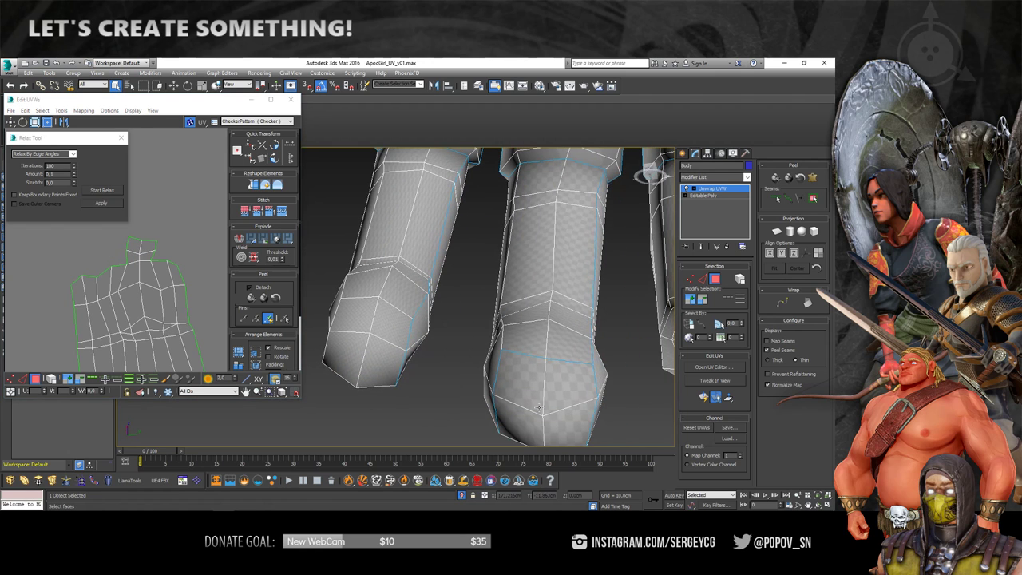
pyautogui.moveTo(540, 408); pyautogui.dragTo(524, 379, button='middle')
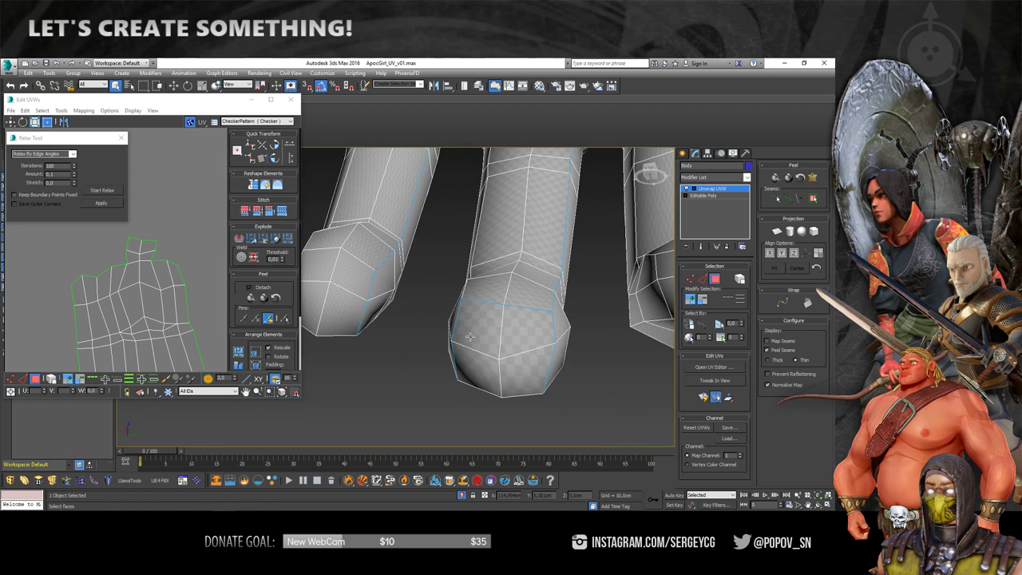
pyautogui.keyDown('alt'); pyautogui.moveTo(483, 304); pyautogui.dragTo(421, 321, button='middle'); pyautogui.keyUp('alt')
pyautogui.click(456, 325)
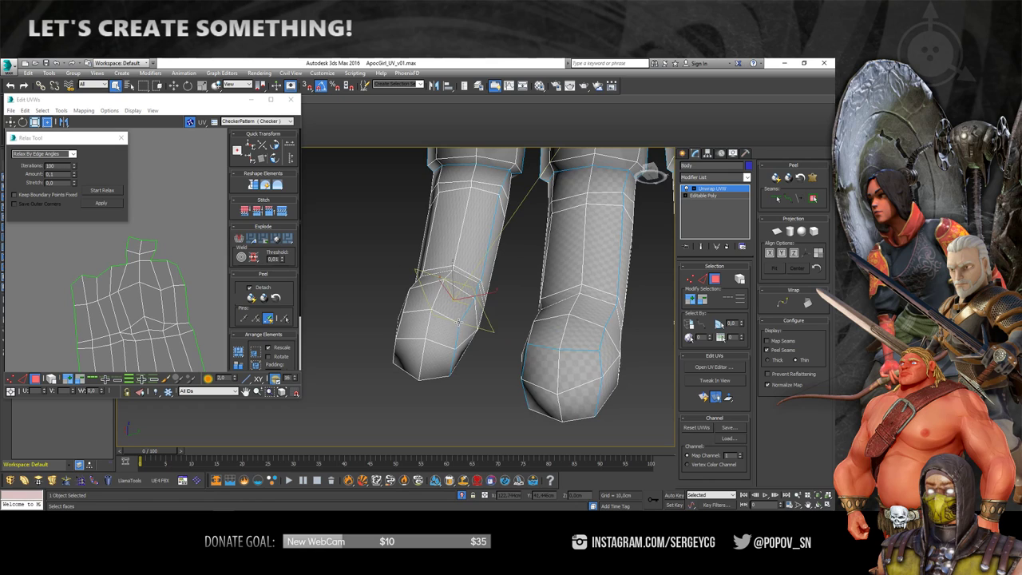
pyautogui.click(789, 199)
pyautogui.click(401, 314)
# Draw a seam from the fingertip vertex down its edge, then view the whole hand
pyautogui.moveTo(468, 342)
pyautogui.keyDown('alt'); pyautogui.mouseDown(button='middle')
pyautogui.moveTo(392, 333)
pyautogui.moveTo(381, 349)
pyautogui.moveTo(518, 226)
pyautogui.mouseUp(button='middle'); pyautogui.keyUp('alt')
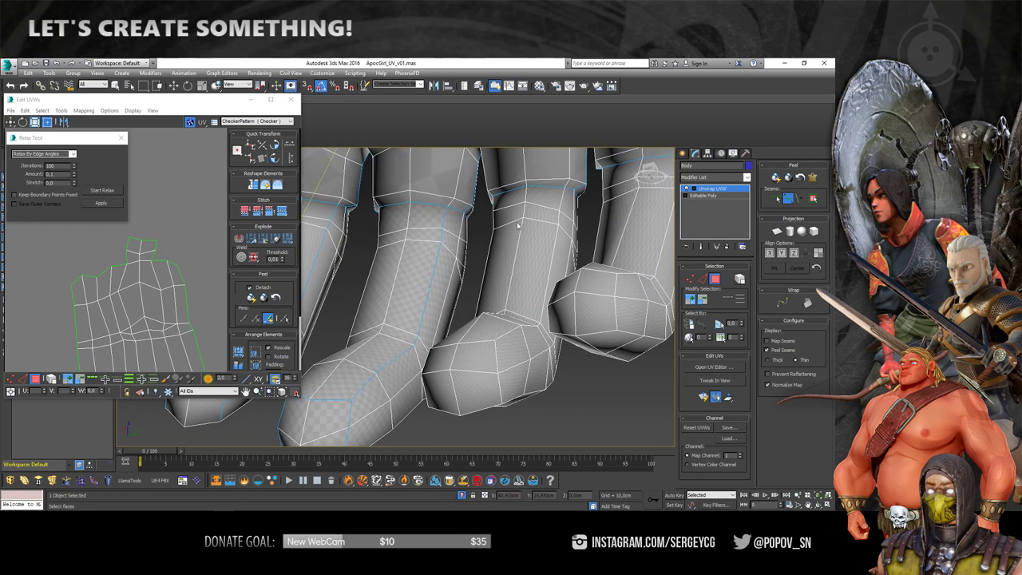
pyautogui.click(494, 340)
pyautogui.click(497, 376)
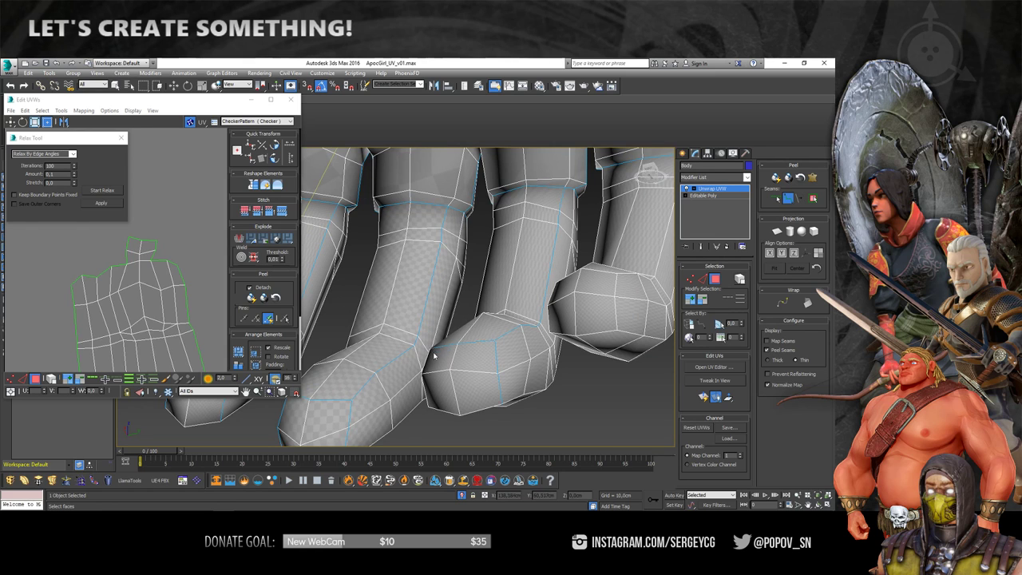
pyautogui.keyDown('alt'); pyautogui.moveTo(471, 352); pyautogui.dragTo(552, 341, button='middle'); pyautogui.keyUp('alt')
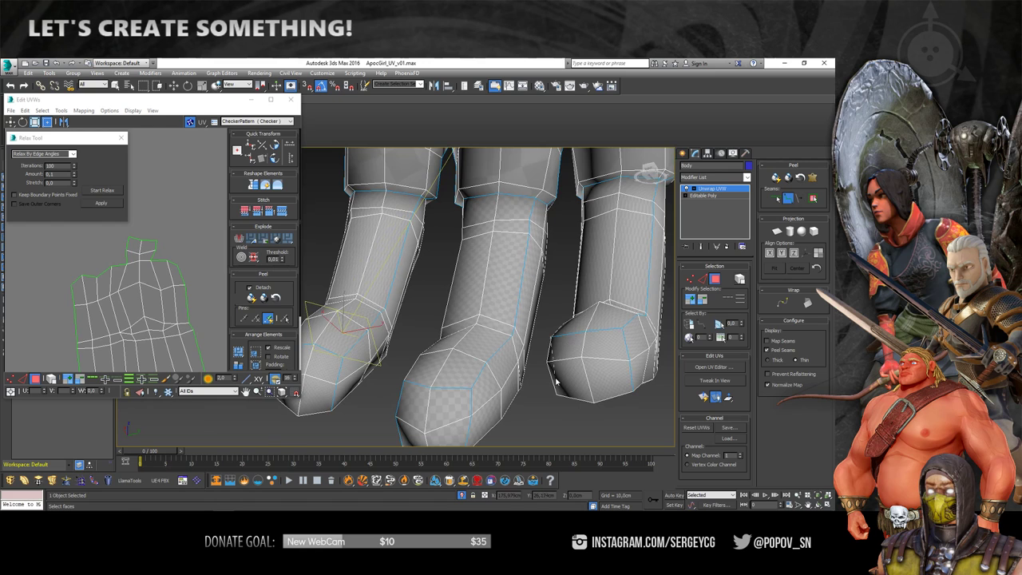
pyautogui.scroll(-3, 559, 375)
pyautogui.keyDown('alt'); pyautogui.moveTo(565, 364); pyautogui.dragTo(569, 317, button='middle'); pyautogui.keyUp('alt')
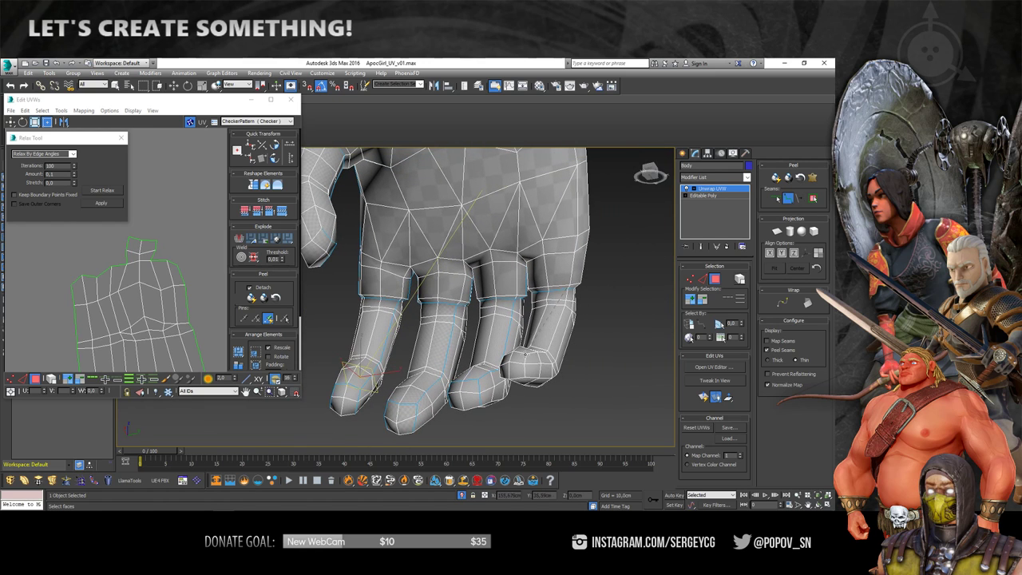
pyautogui.moveTo(526, 352)
pyautogui.keyDown('alt'); pyautogui.mouseDown(button='middle')
pyautogui.moveTo(525, 391)
pyautogui.moveTo(535, 389)
pyautogui.moveTo(503, 389)
pyautogui.moveTo(396, 320)
pyautogui.moveTo(754, 254)
pyautogui.mouseUp(button='middle'); pyautogui.keyUp('alt')
# Pelt-unwrap the selected finger, commit it, and move its island aside
pyautogui.click(814, 200)
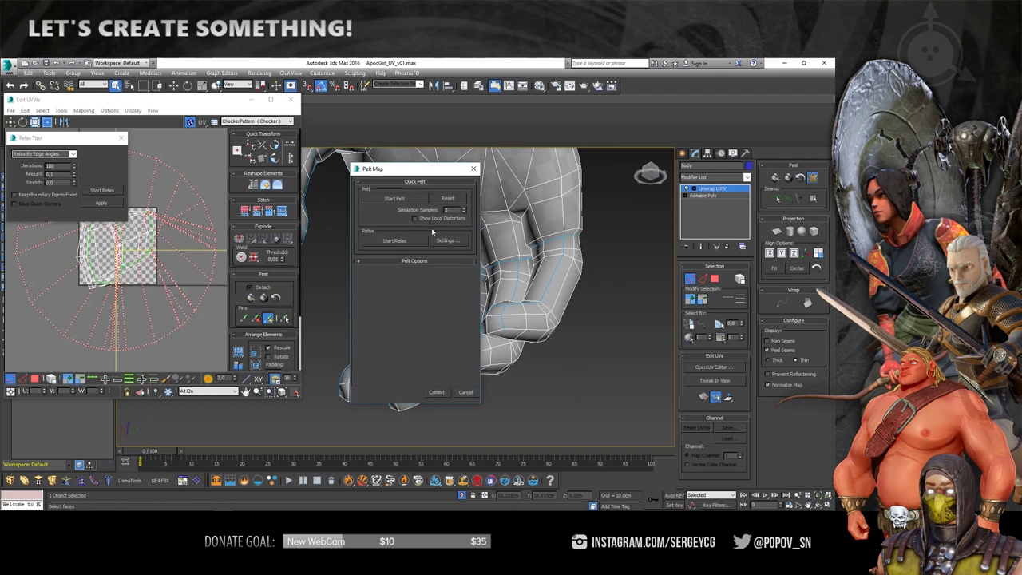
pyautogui.click(436, 392)
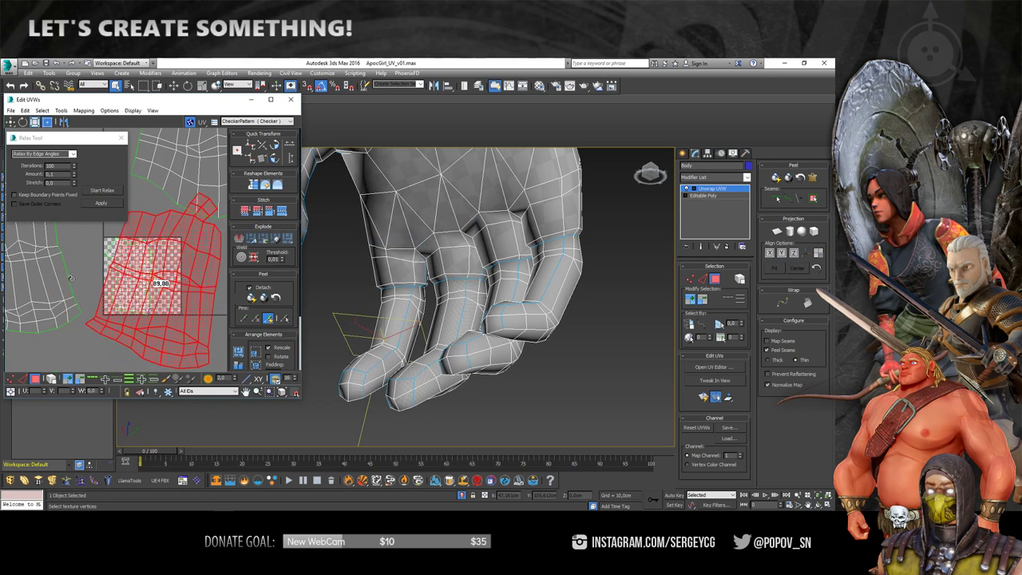
pyautogui.moveTo(395, 321)
pyautogui.keyDown('alt'); pyautogui.mouseDown(button='middle')
pyautogui.moveTo(531, 297)
pyautogui.moveTo(314, 303)
pyautogui.mouseUp(button='middle'); pyautogui.keyUp('alt')
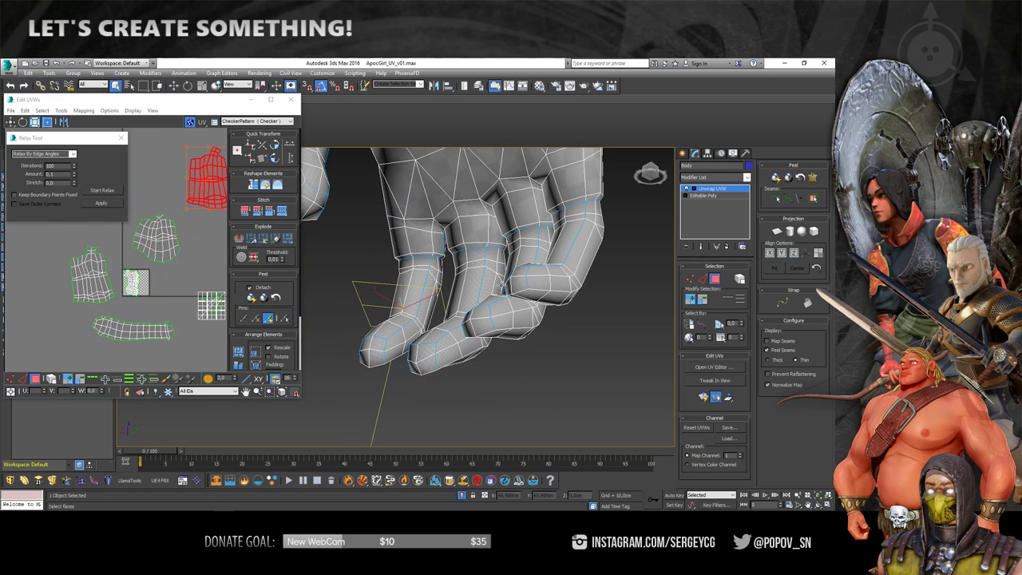
# Select the next finger, add point-to-point seams, and open Pelt Map for it
pyautogui.moveTo(502, 292)
pyautogui.keyDown('alt'); pyautogui.mouseDown(button='middle')
pyautogui.moveTo(480, 326)
pyautogui.moveTo(297, 254)
pyautogui.moveTo(347, 268)
pyautogui.moveTo(363, 232)
pyautogui.mouseUp(button='middle'); pyautogui.keyUp('alt')
pyautogui.click(158, 237)
pyautogui.click(789, 198)
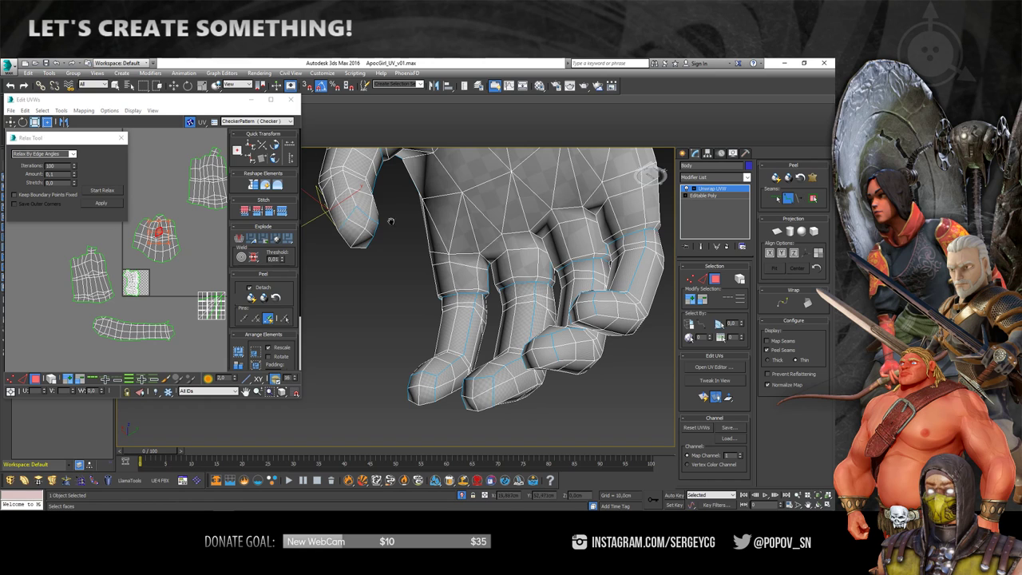
pyautogui.keyDown('alt'); pyautogui.moveTo(391, 221); pyautogui.dragTo(397, 234, button='middle'); pyautogui.keyUp('alt')
pyautogui.click(789, 198)
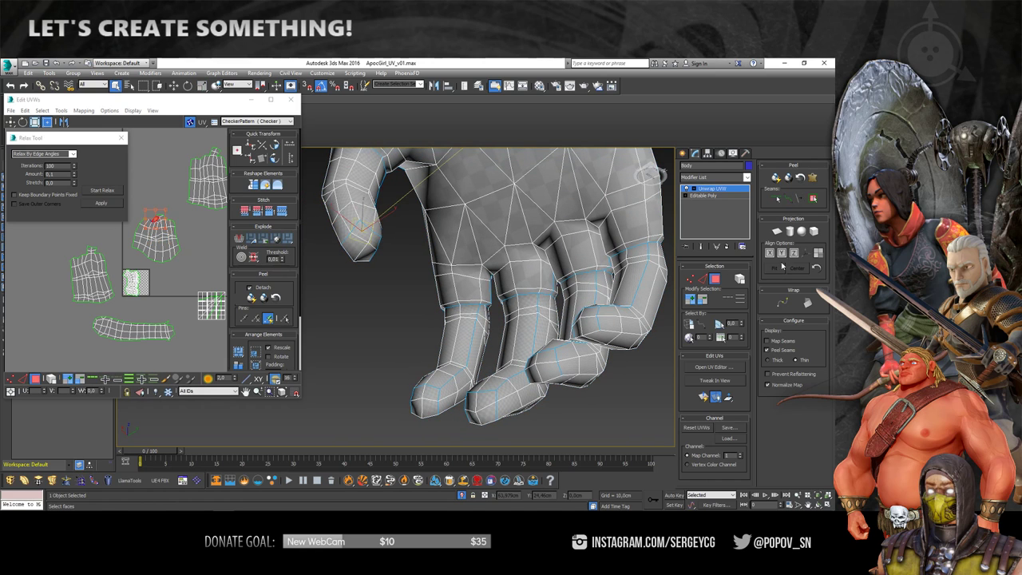
pyautogui.click(813, 177)
# Pelt, relax and commit the finger, then move its island up in the UV layout
pyautogui.click(395, 198)
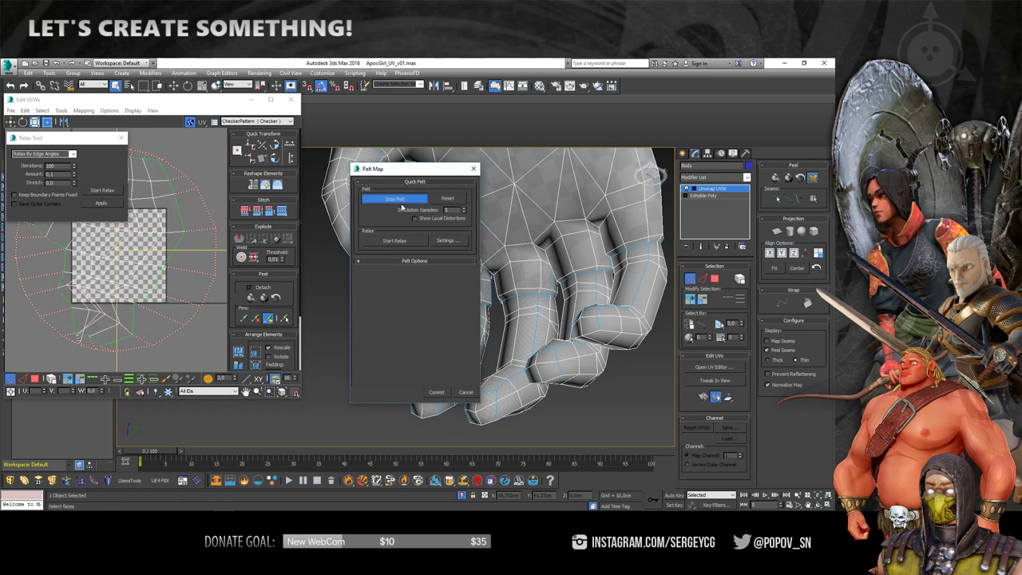
pyautogui.click(394, 240)
pyautogui.click(436, 392)
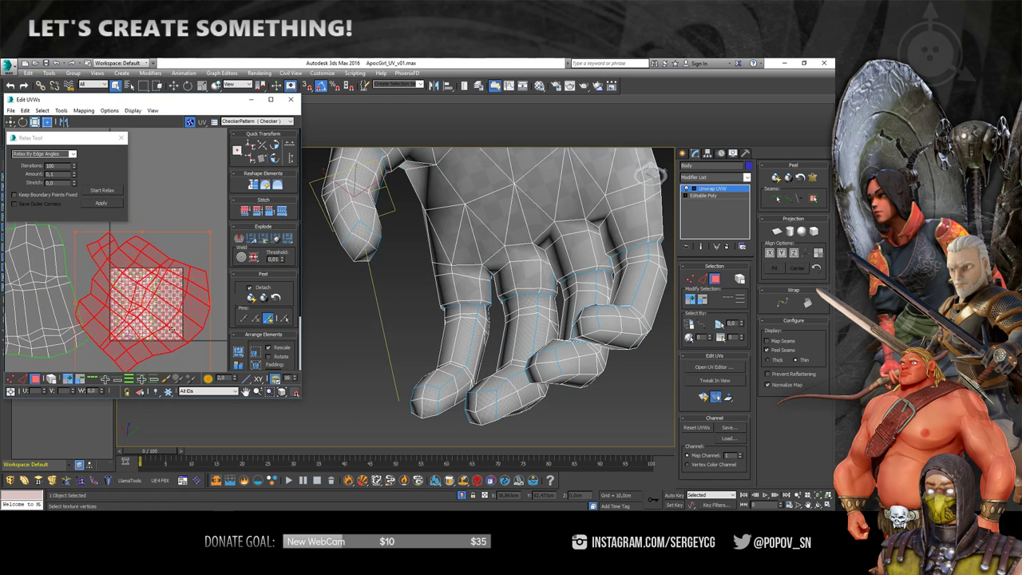
pyautogui.scroll(-3, 152, 292)
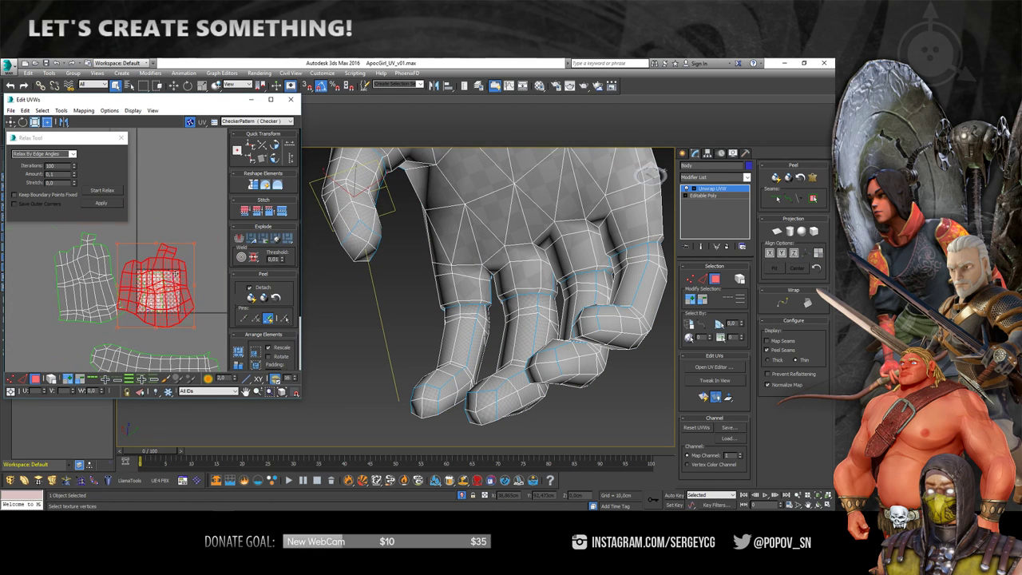
pyautogui.scroll(-2, 158, 300)
pyautogui.moveTo(157, 300); pyautogui.dragTo(152, 236)
# Select the next whole finger and commit its pelt
pyautogui.moveTo(479, 319)
pyautogui.keyDown('alt'); pyautogui.mouseDown(button='middle')
pyautogui.moveTo(499, 330)
pyautogui.moveTo(479, 351)
pyautogui.mouseUp(button='middle'); pyautogui.keyUp('alt')
pyautogui.scroll(4, 348, 403)
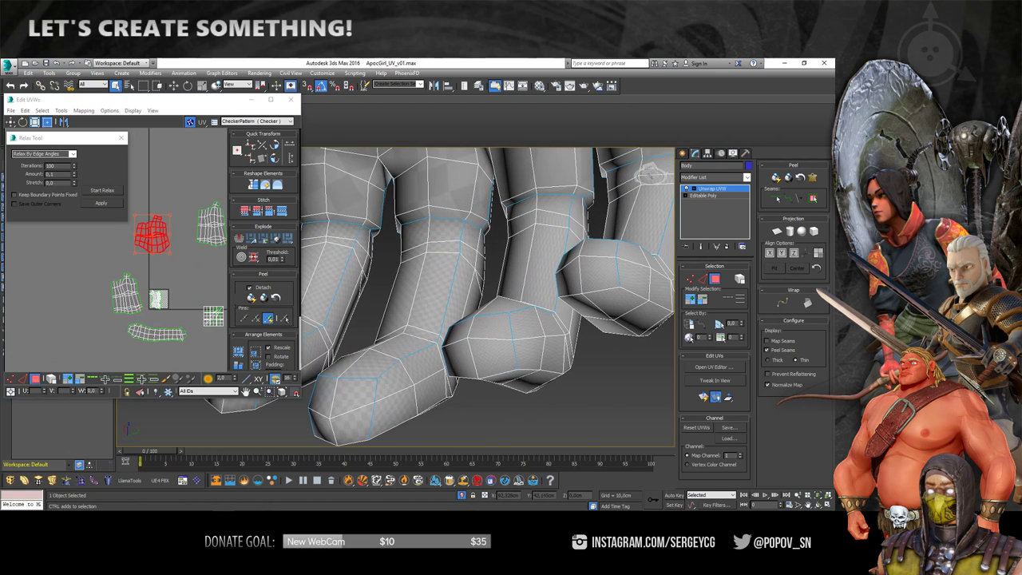
pyautogui.click(348, 403)
pyautogui.click(500, 332)
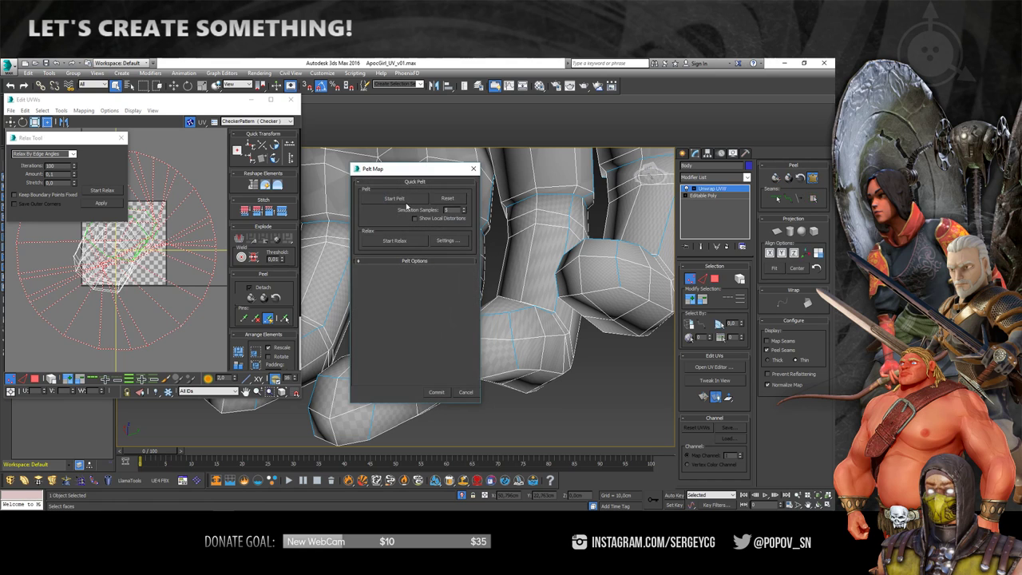
pyautogui.click(438, 393)
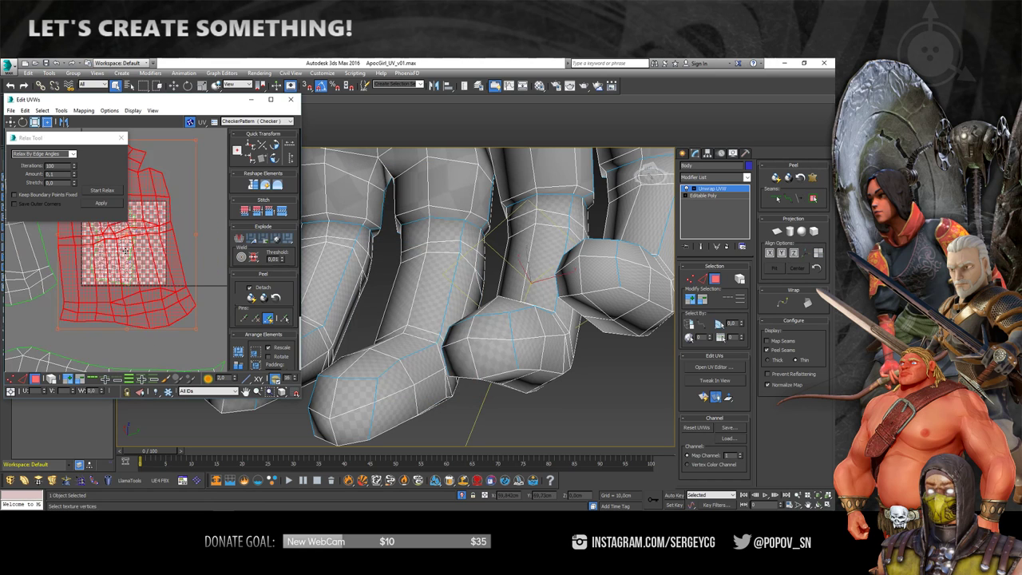
# Pelt and commit another finger, then deselect its island with all islands in view
pyautogui.scroll(-2, 171, 275)
pyautogui.scroll(-2, 168, 262)
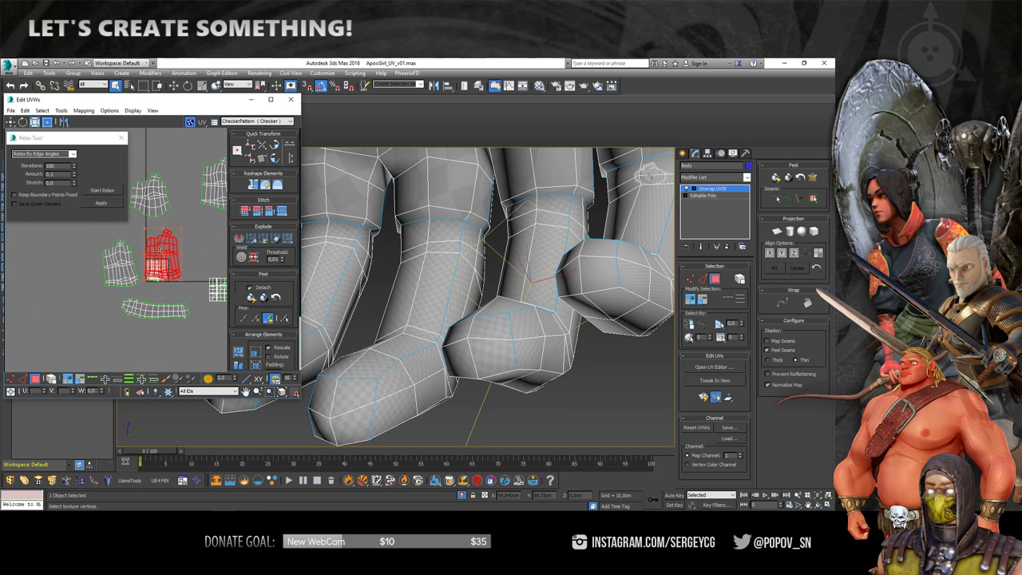
pyautogui.keyDown('alt'); pyautogui.moveTo(610, 244); pyautogui.dragTo(540, 274, button='middle'); pyautogui.keyUp('alt')
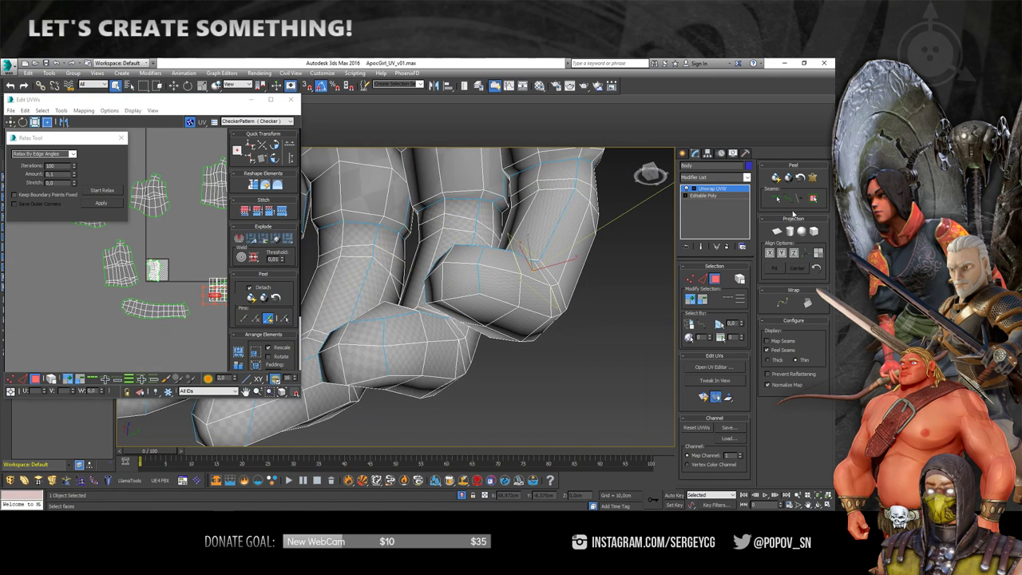
pyautogui.click(815, 198)
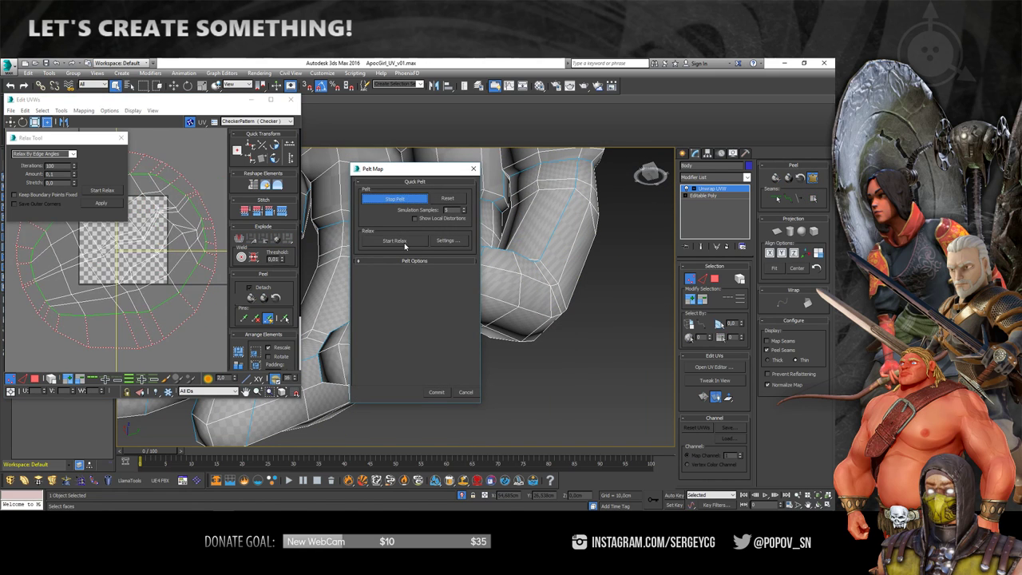
pyautogui.click(438, 393)
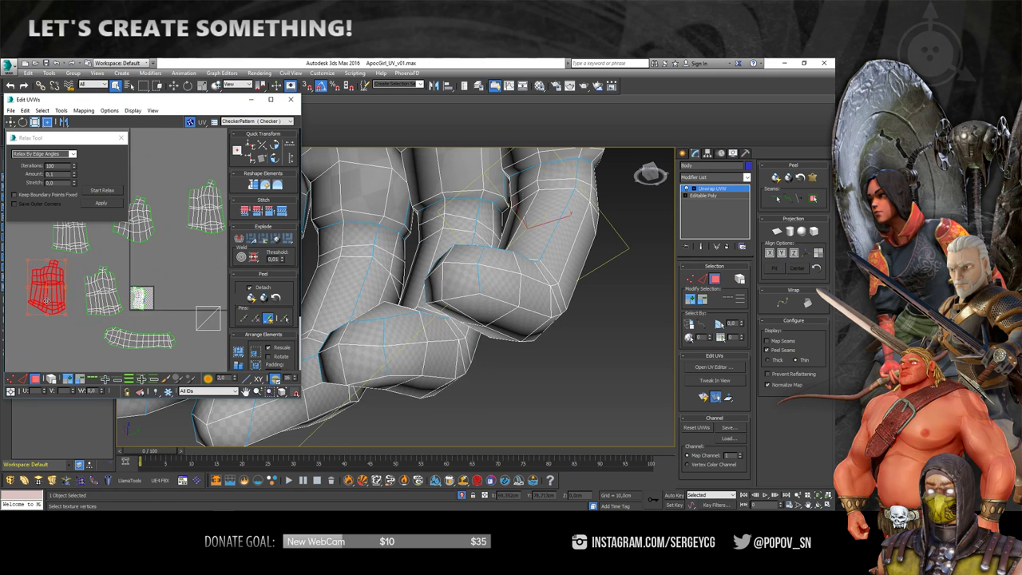
pyautogui.moveTo(46, 301); pyautogui.dragTo(80, 304, button='middle')
pyautogui.click(150, 281)
# Orbit up to the back of the hand to see the fingers from above
pyautogui.keyDown('alt'); pyautogui.moveTo(373, 314); pyautogui.dragTo(510, 318, button='middle'); pyautogui.keyUp('alt')
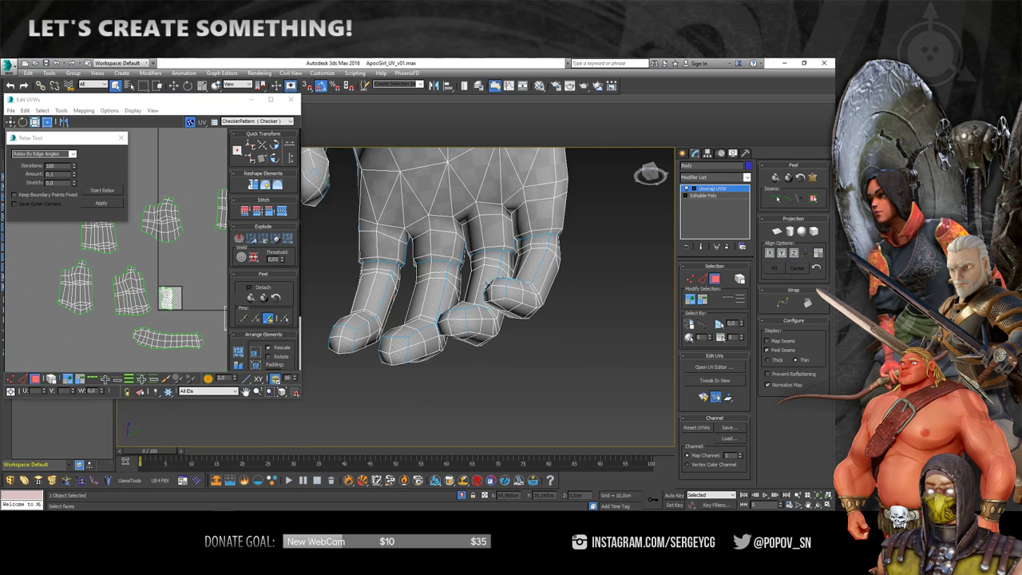
pyautogui.keyDown('alt'); pyautogui.moveTo(488, 286); pyautogui.dragTo(447, 319, button='middle'); pyautogui.keyUp('alt')
pyautogui.moveTo(174, 303); pyautogui.dragTo(174, 295, button='middle')
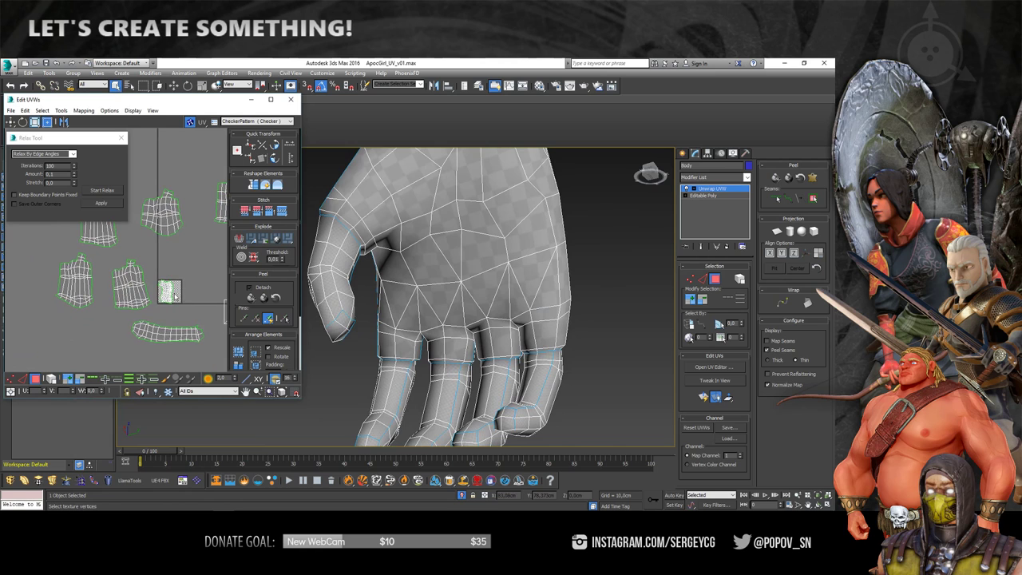
pyautogui.scroll(-5, 495, 288)
pyautogui.moveTo(468, 290)
pyautogui.keyDown('alt'); pyautogui.mouseDown(button='middle')
pyautogui.moveTo(525, 276)
pyautogui.moveTo(479, 326)
pyautogui.mouseUp(button='middle'); pyautogui.keyUp('alt')
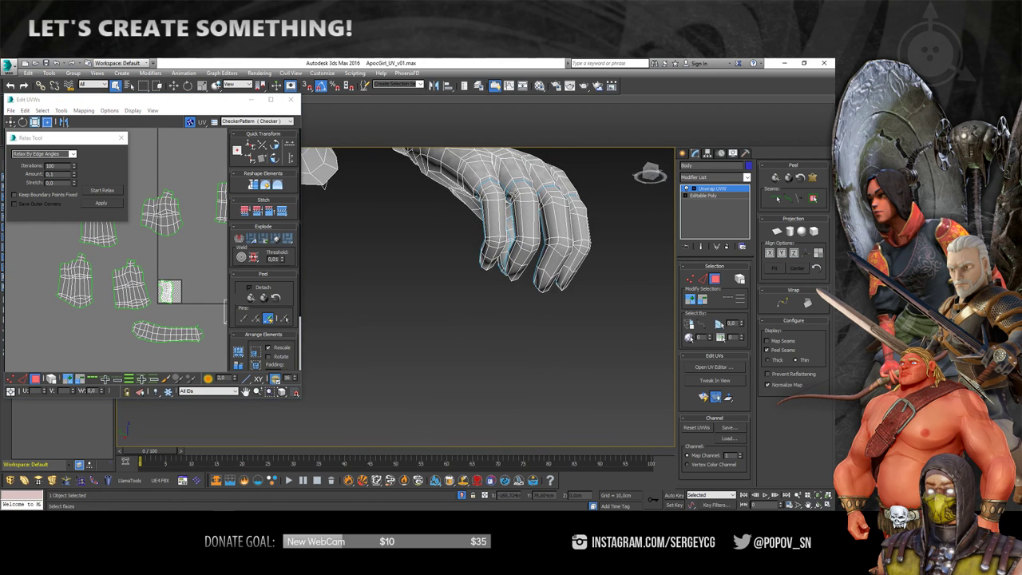
pyautogui.scroll(5, 497, 242)
pyautogui.scroll(-5, 497, 243)
# Pelt, relax and commit the head UVs with the arm and head in view
pyautogui.keyDown('alt'); pyautogui.moveTo(497, 243); pyautogui.dragTo(451, 278, button='middle'); pyautogui.keyUp('alt')
pyautogui.moveTo(394, 256)
pyautogui.keyDown('alt'); pyautogui.mouseDown(button='middle')
pyautogui.moveTo(393, 235)
pyautogui.moveTo(405, 293)
pyautogui.moveTo(415, 279)
pyautogui.moveTo(525, 263)
pyautogui.mouseUp(button='middle'); pyautogui.keyUp('alt')
pyautogui.scroll(-5, 393, 235)
pyautogui.scroll(3, 405, 293)
pyautogui.scroll(3, 525, 263)
pyautogui.scroll(3, 431, 264)
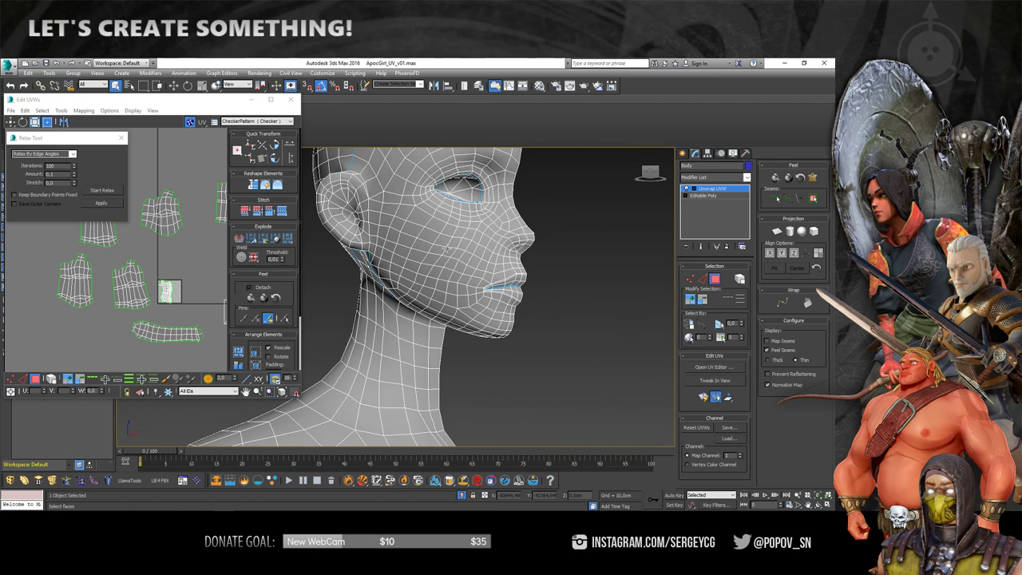
pyautogui.keyDown('alt'); pyautogui.moveTo(418, 198); pyautogui.dragTo(424, 227, button='middle'); pyautogui.keyUp('alt')
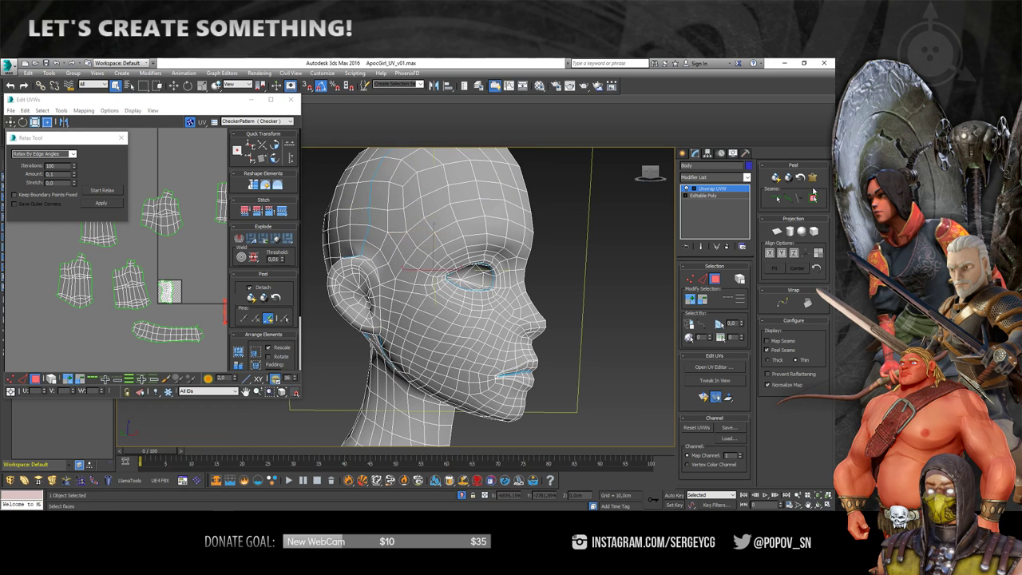
pyautogui.click(814, 183)
pyautogui.click(394, 198)
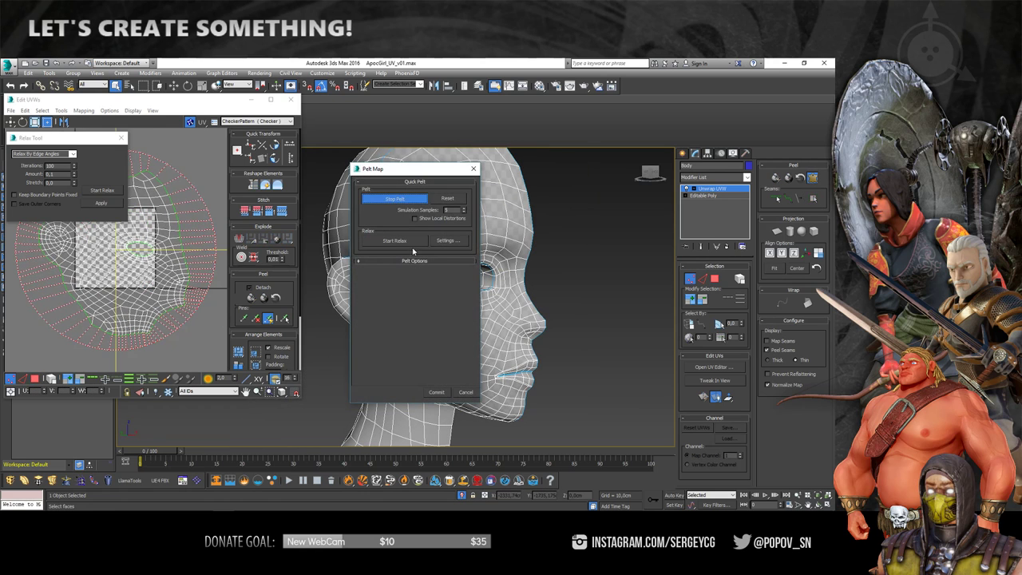
pyautogui.click(395, 241)
pyautogui.click(436, 392)
# Shrink the head island beside the other islands and deselect it
pyautogui.moveTo(180, 296); pyautogui.dragTo(100, 311)
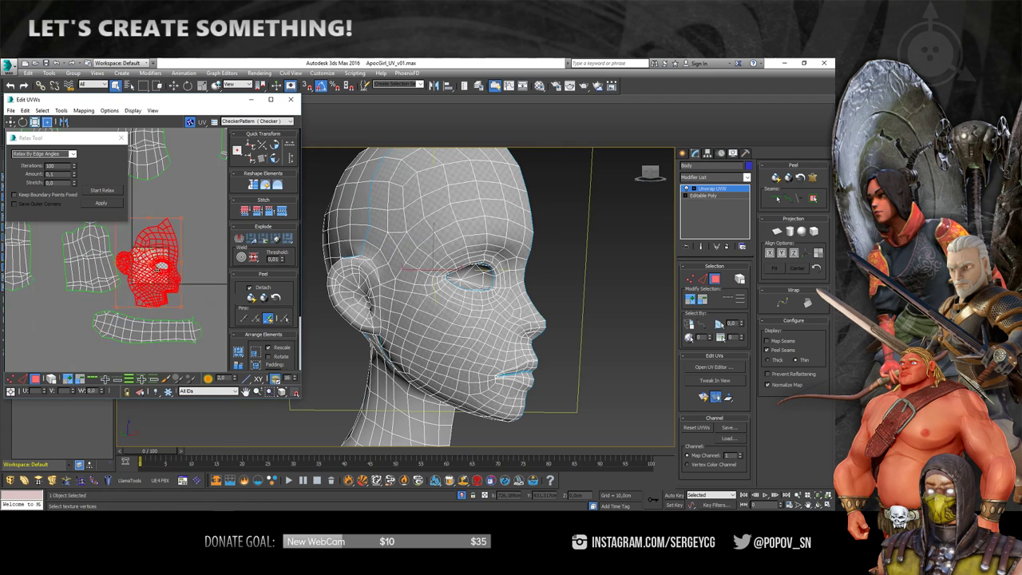
pyautogui.click(100, 311)
pyautogui.scroll(3, 182, 283)
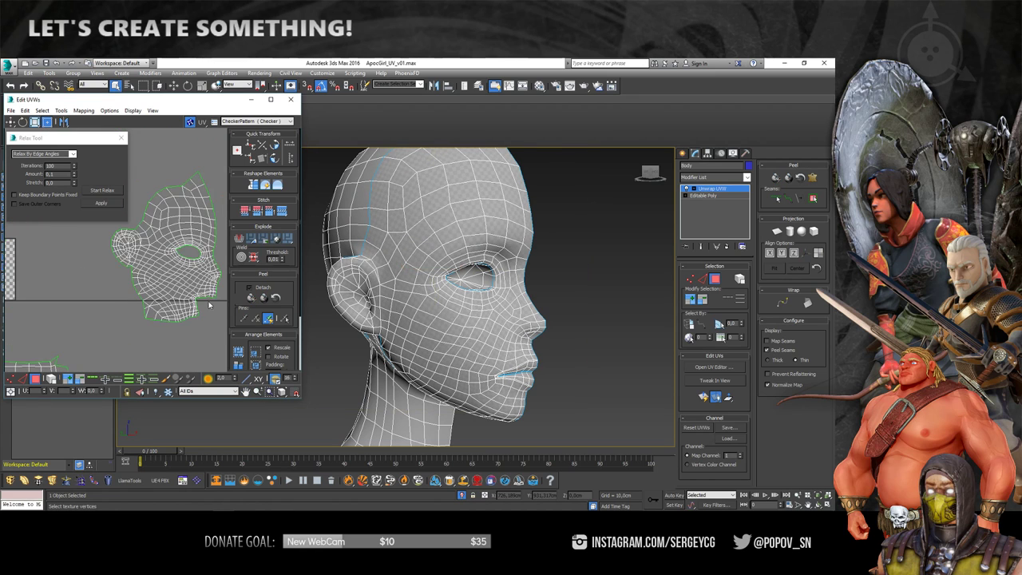
pyautogui.scroll(3, 182, 284)
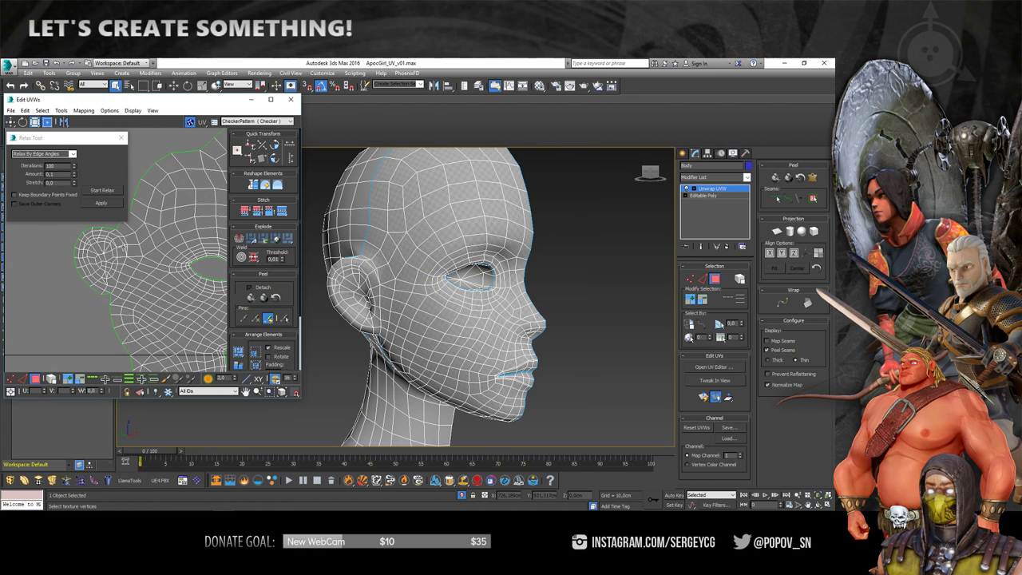
pyautogui.scroll(-2, 120, 266)
pyautogui.scroll(-2, 173, 225)
pyautogui.scroll(-2, 173, 226)
pyautogui.scroll(-2, 173, 227)
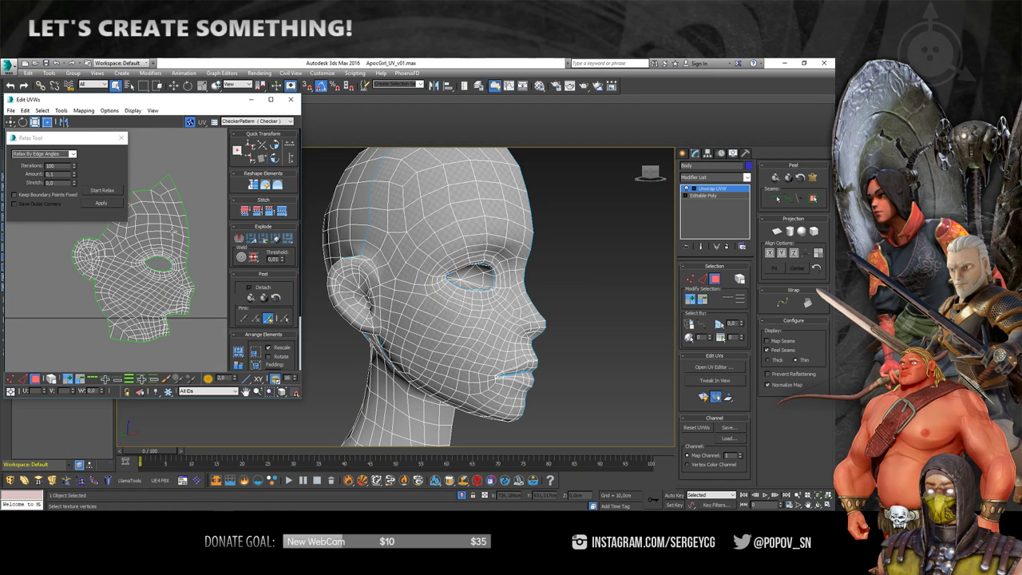
pyautogui.scroll(3, 173, 228)
pyautogui.scroll(-2, 160, 264)
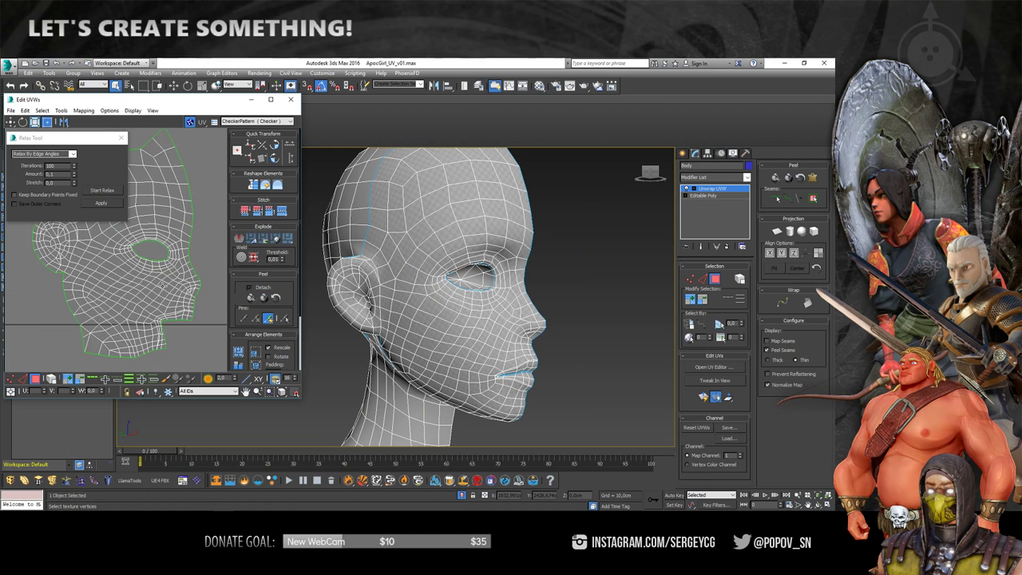
pyautogui.scroll(2, 187, 300)
pyautogui.scroll(-1, 192, 299)
pyautogui.scroll(-2, 191, 299)
pyautogui.scroll(-2, 192, 300)
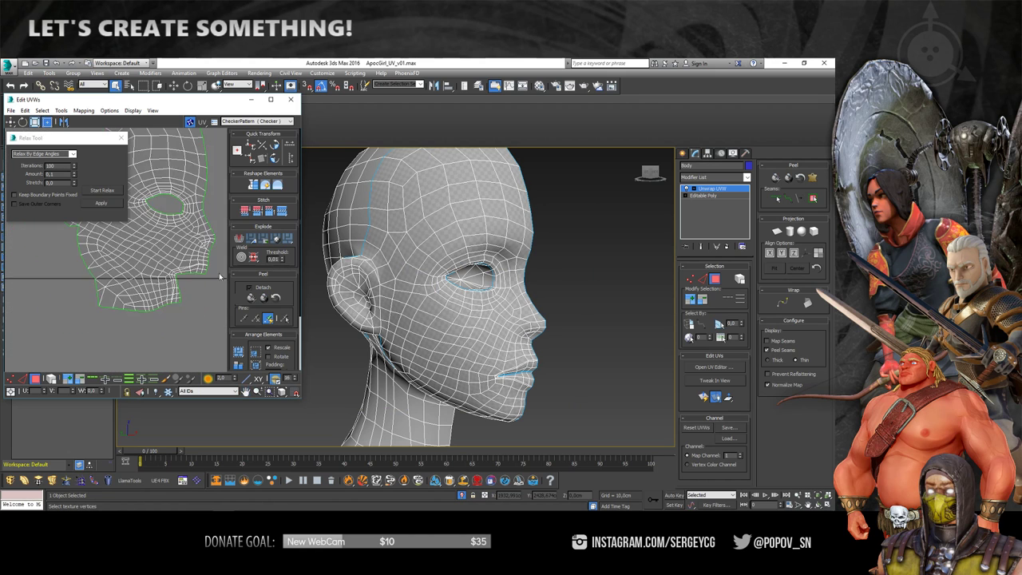
# From the back of the head, run Pelt Map again, stop the stretch and commit
pyautogui.keyDown('alt'); pyautogui.moveTo(495, 274); pyautogui.dragTo(468, 274, button='middle'); pyautogui.keyUp('alt')
pyautogui.scroll(-3, 497, 281)
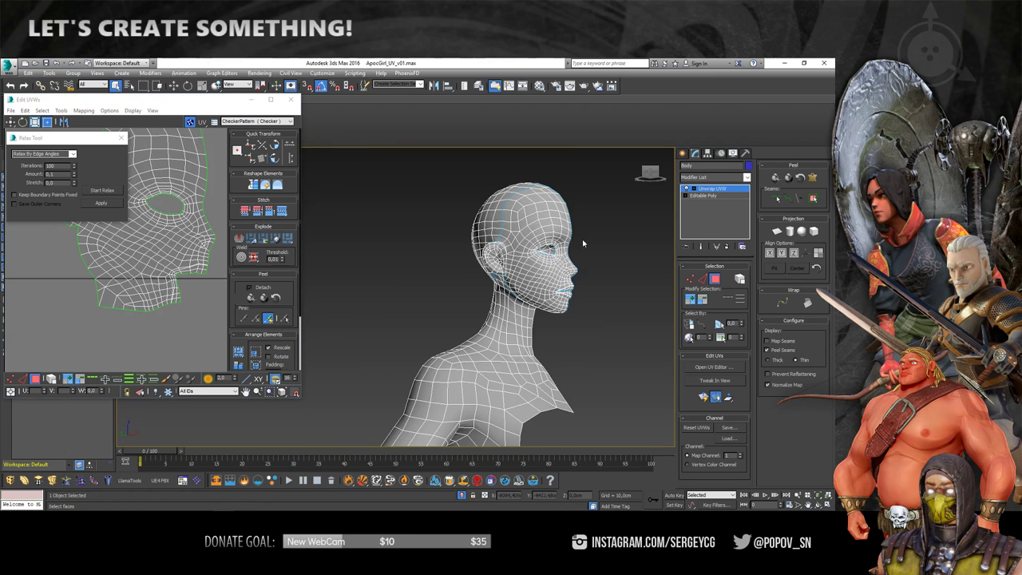
pyautogui.moveTo(583, 243)
pyautogui.keyDown('alt'); pyautogui.mouseDown(button='middle')
pyautogui.moveTo(555, 240)
pyautogui.moveTo(591, 244)
pyautogui.mouseUp(button='middle'); pyautogui.keyUp('alt')
pyautogui.moveTo(437, 218)
pyautogui.keyDown('alt'); pyautogui.mouseDown(button='middle')
pyautogui.moveTo(377, 263)
pyautogui.moveTo(500, 260)
pyautogui.mouseUp(button='middle'); pyautogui.keyUp('alt')
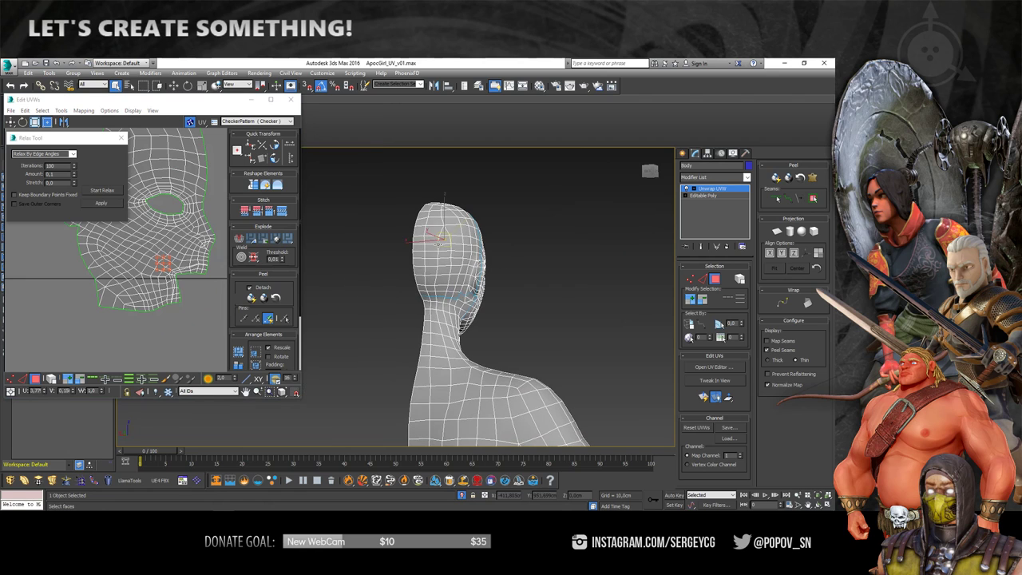
pyautogui.click(815, 181)
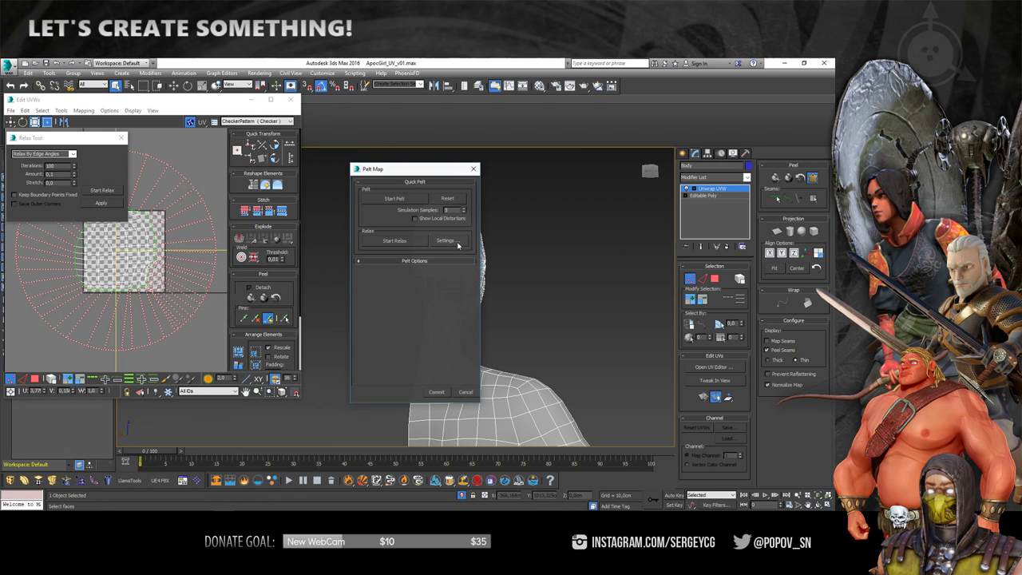
pyautogui.click(395, 199)
pyautogui.click(395, 240)
pyautogui.click(438, 393)
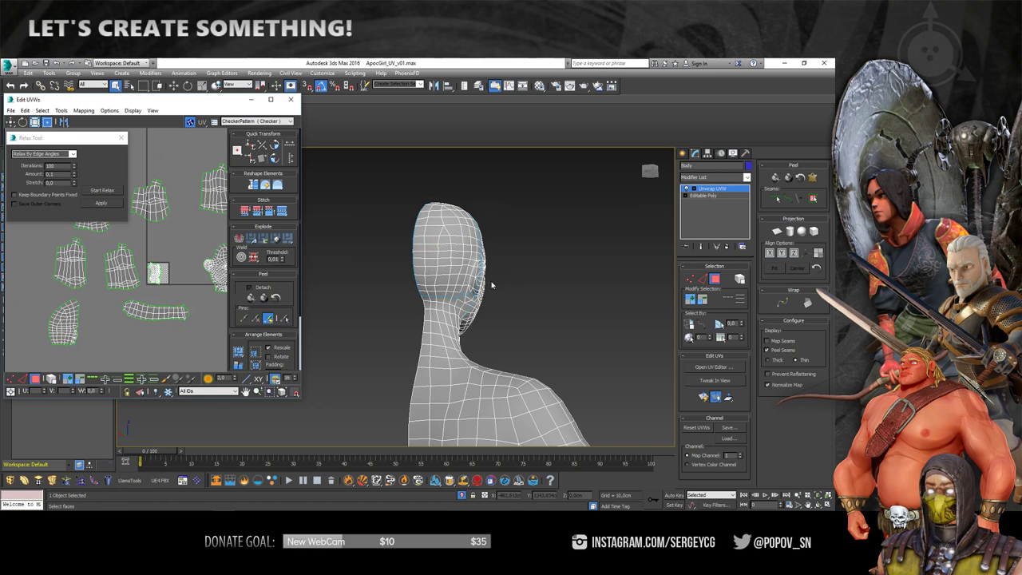
pyautogui.keyDown('alt'); pyautogui.moveTo(492, 285); pyautogui.dragTo(512, 266, button='middle'); pyautogui.keyUp('alt')
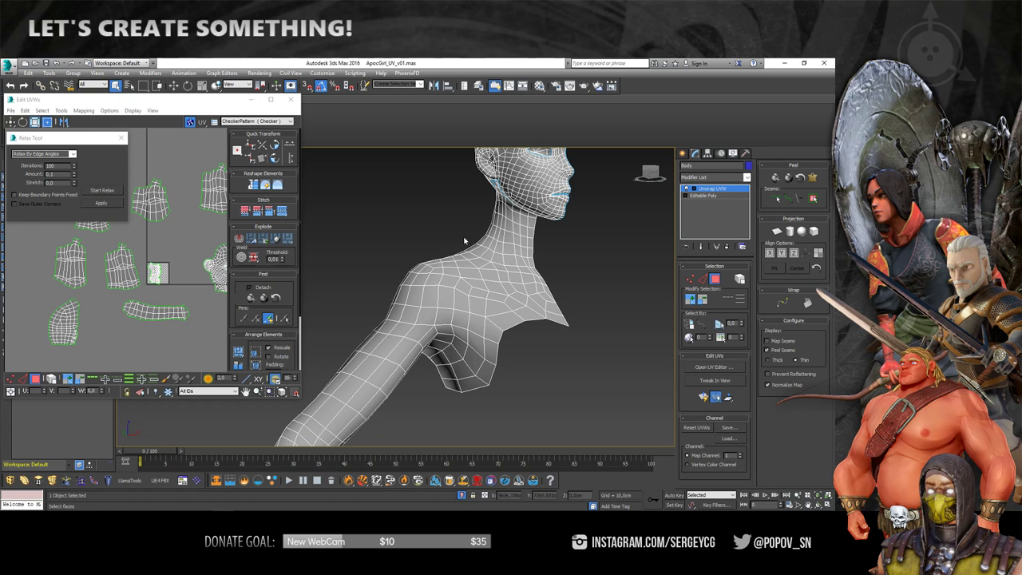
# Orbit around the shoulder, arm underside and neck to check the seams
pyautogui.moveTo(464, 240)
pyautogui.keyDown('alt'); pyautogui.mouseDown(button='middle')
pyautogui.moveTo(370, 297)
pyautogui.moveTo(451, 304)
pyautogui.mouseUp(button='middle'); pyautogui.keyUp('alt')
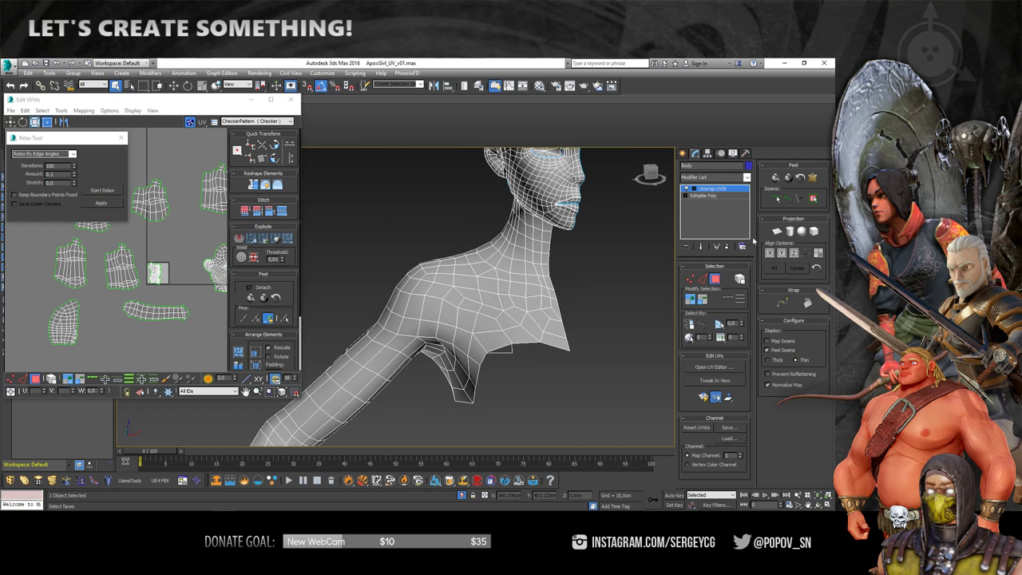
pyautogui.scroll(2, 447, 267)
pyautogui.scroll(2, 458, 280)
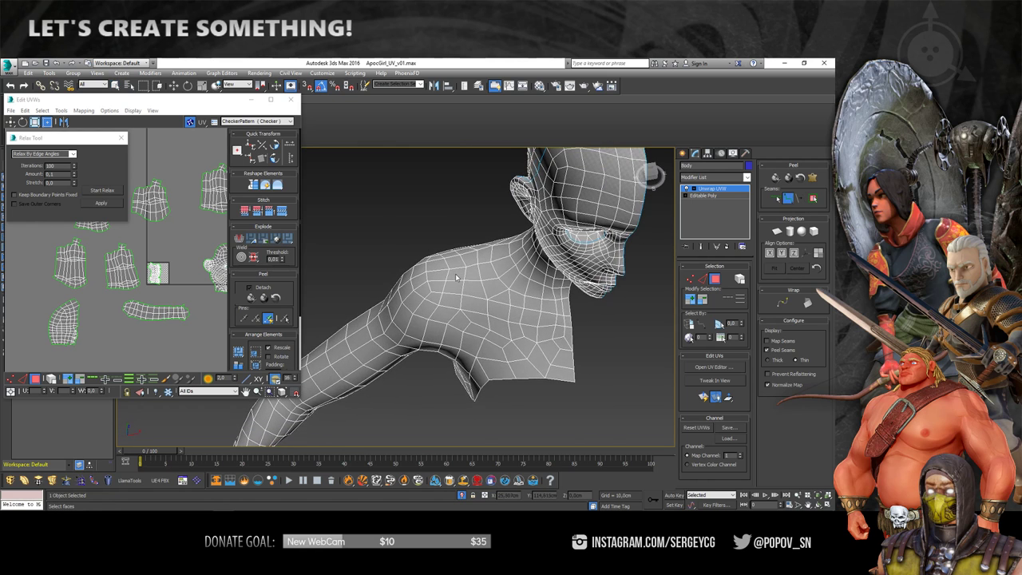
pyautogui.scroll(2, 464, 276)
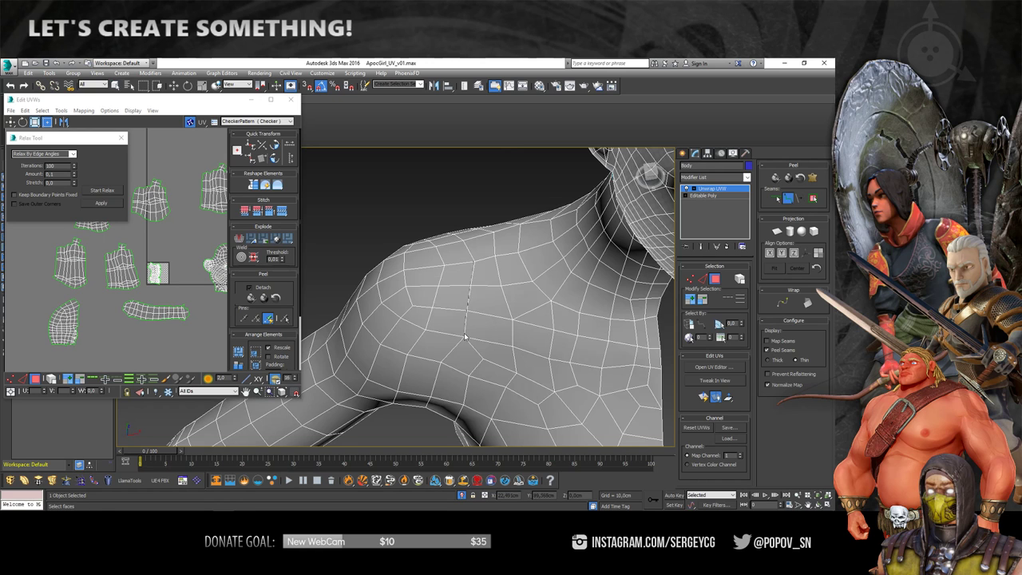
pyautogui.moveTo(482, 359)
pyautogui.keyDown('alt'); pyautogui.mouseDown(button='middle')
pyautogui.moveTo(454, 348)
pyautogui.moveTo(462, 325)
pyautogui.mouseUp(button='middle'); pyautogui.keyUp('alt')
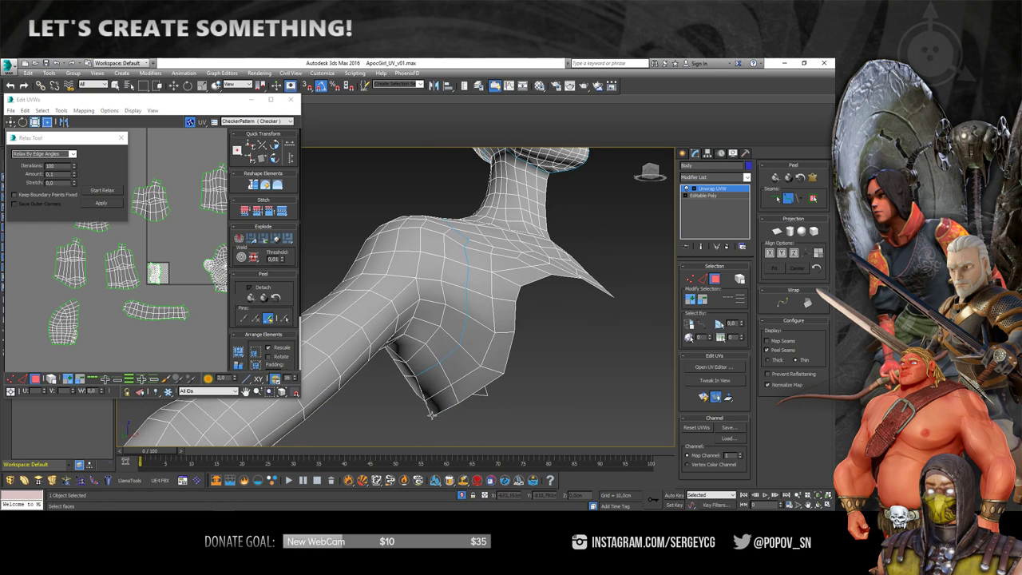
pyautogui.moveTo(432, 415)
pyautogui.keyDown('alt'); pyautogui.mouseDown(button='middle')
pyautogui.moveTo(468, 377)
pyautogui.moveTo(535, 350)
pyautogui.moveTo(470, 338)
pyautogui.moveTo(467, 326)
pyautogui.mouseUp(button='middle'); pyautogui.keyUp('alt')
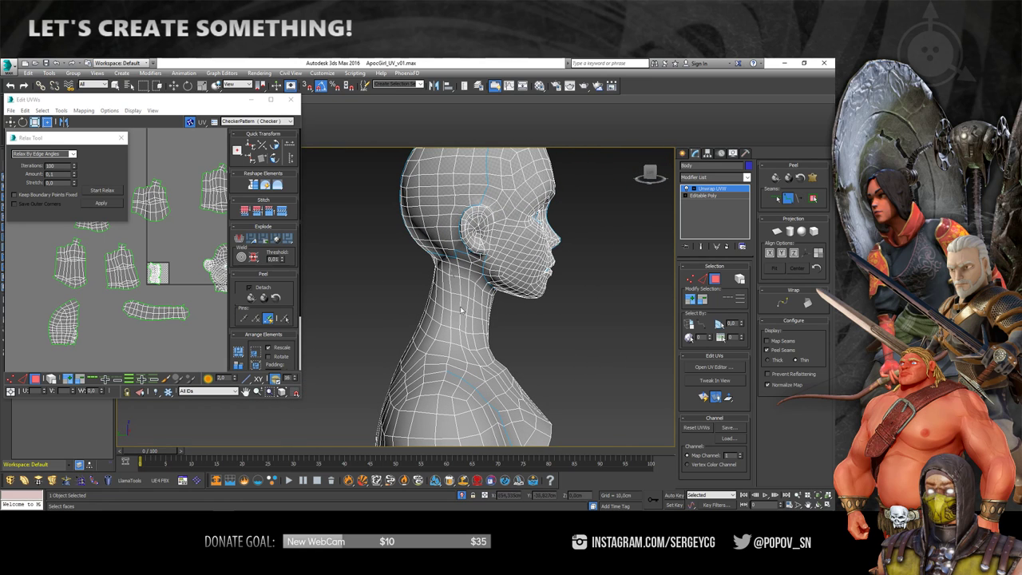
pyautogui.keyDown('alt'); pyautogui.moveTo(445, 370); pyautogui.dragTo(486, 359, button='middle'); pyautogui.keyUp('alt')
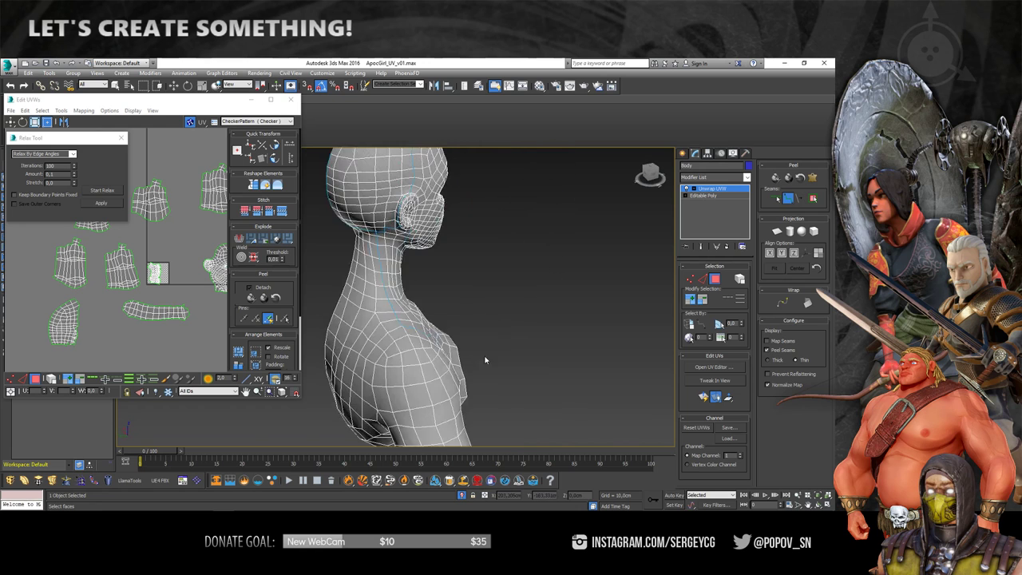
pyautogui.scroll(4, 455, 297)
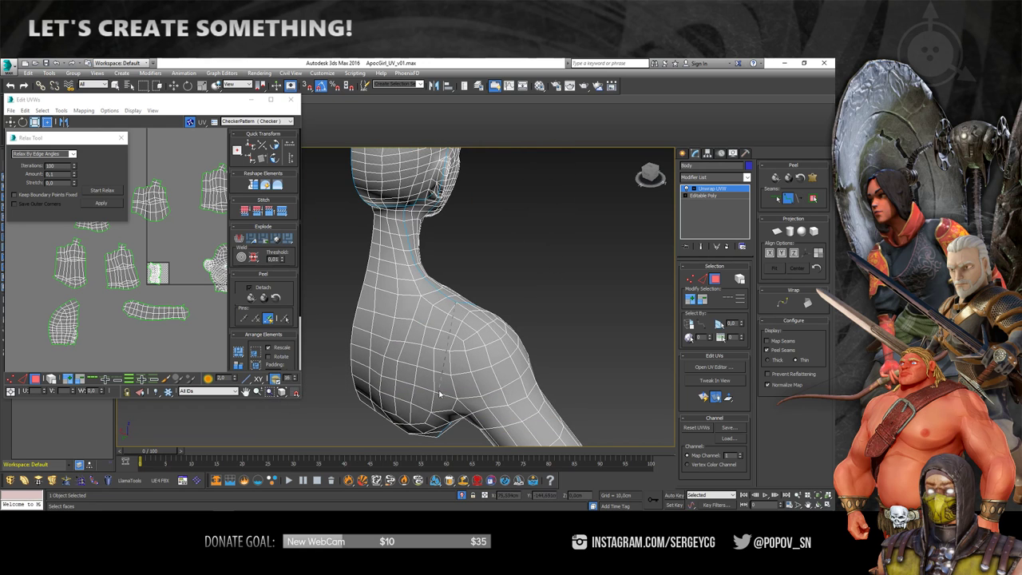
pyautogui.keyDown('alt'); pyautogui.moveTo(437, 401); pyautogui.dragTo(439, 368, button='middle'); pyautogui.keyUp('alt')
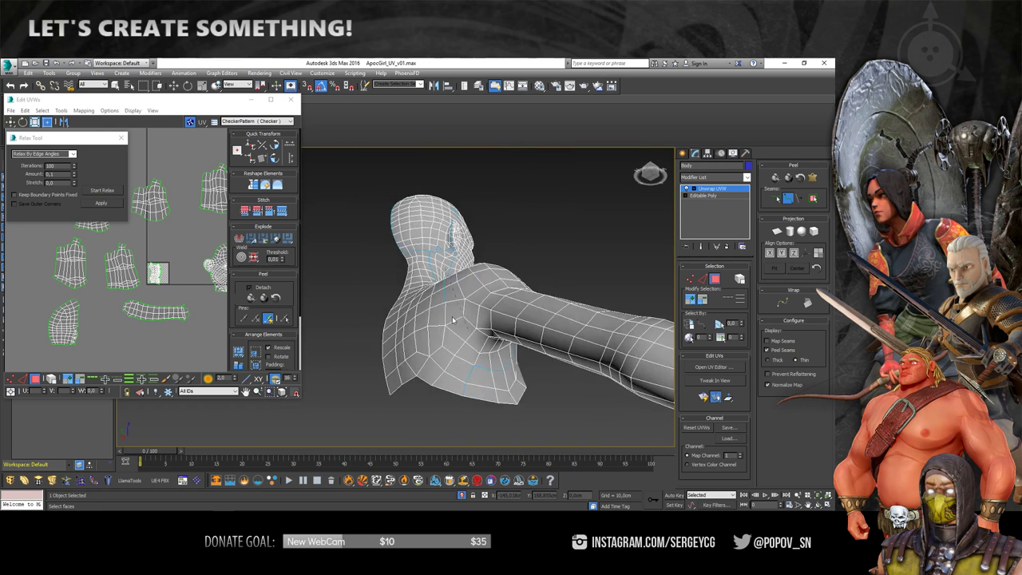
pyautogui.scroll(-3, 439, 364)
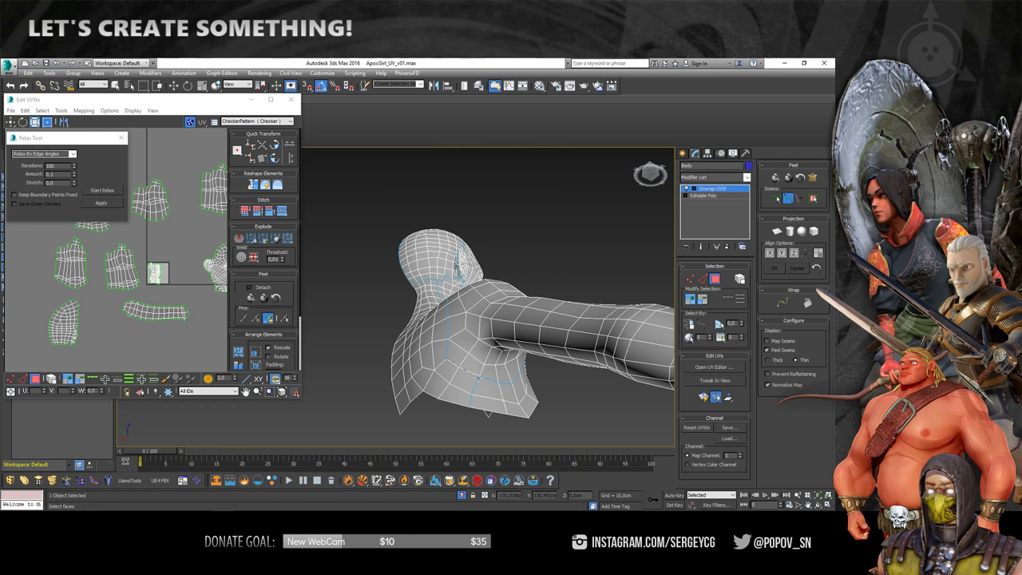
# Orbit to the torso, back and rear of the head to inspect the remaining seams
pyautogui.moveTo(478, 376)
pyautogui.keyDown('alt'); pyautogui.mouseDown(button='middle')
pyautogui.moveTo(494, 297)
pyautogui.moveTo(554, 280)
pyautogui.moveTo(363, 226)
pyautogui.mouseUp(button='middle'); pyautogui.keyUp('alt')
pyautogui.scroll(2, 407, 288)
pyautogui.scroll(3, 410, 279)
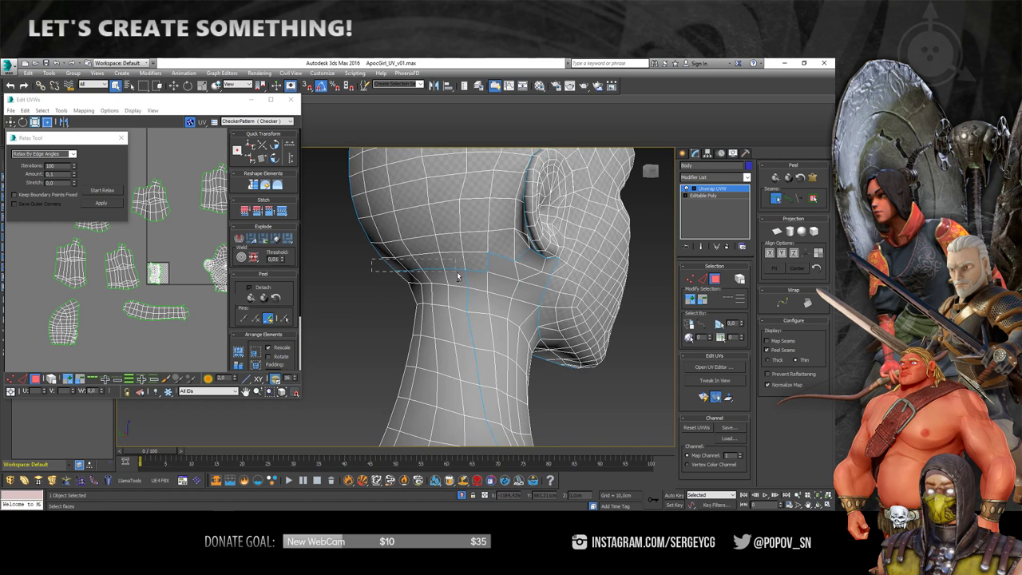
pyautogui.moveTo(458, 277)
pyautogui.keyDown('alt'); pyautogui.mouseDown(button='middle')
pyautogui.moveTo(466, 250)
pyautogui.moveTo(450, 368)
pyautogui.moveTo(383, 302)
pyautogui.moveTo(459, 344)
pyautogui.moveTo(465, 364)
pyautogui.mouseUp(button='middle'); pyautogui.keyUp('alt')
pyautogui.scroll(-4, 450, 368)
pyautogui.scroll(4, 389, 300)
pyautogui.scroll(-2, 389, 300)
pyautogui.scroll(2, 466, 364)
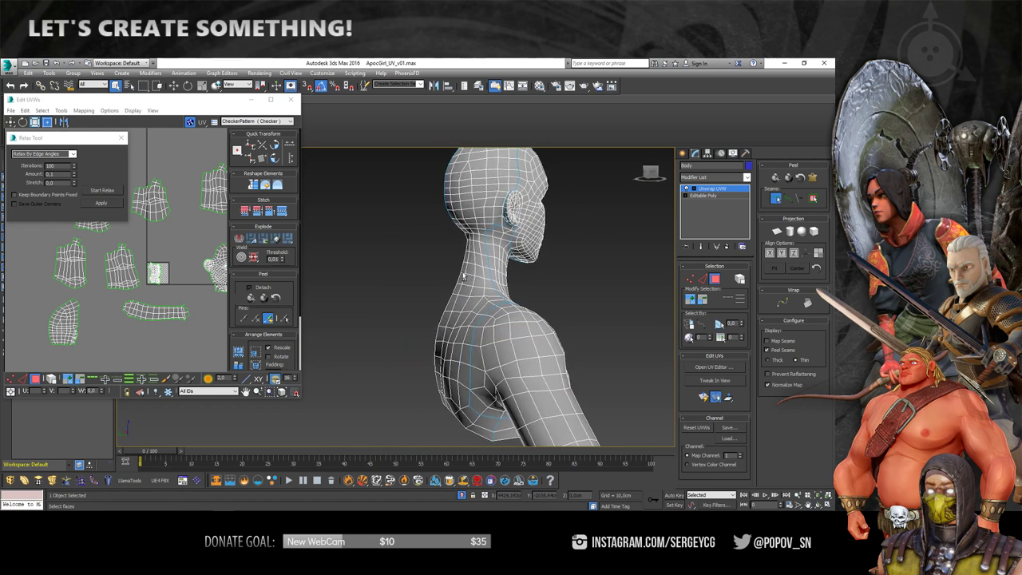
pyautogui.moveTo(463, 277)
pyautogui.keyDown('alt'); pyautogui.mouseDown(button='middle')
pyautogui.moveTo(485, 255)
pyautogui.moveTo(479, 292)
pyautogui.moveTo(507, 285)
pyautogui.moveTo(502, 272)
pyautogui.moveTo(392, 308)
pyautogui.mouseUp(button='middle'); pyautogui.keyUp('alt')
pyautogui.scroll(-2, 503, 297)
pyautogui.scroll(2, 591, 298)
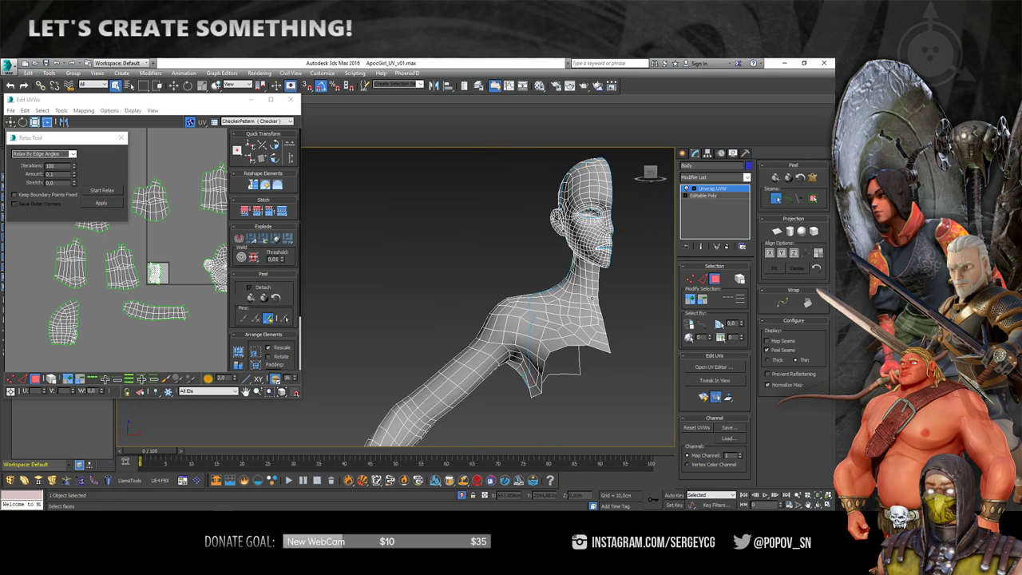
# Exit face editing and select the neck and upper-chest faces inside the seams
pyautogui.press('3')
pyautogui.moveTo(581, 286)
pyautogui.keyDown('alt'); pyautogui.mouseDown(button='middle')
pyautogui.moveTo(607, 286)
pyautogui.moveTo(532, 277)
pyautogui.moveTo(566, 278)
pyautogui.mouseUp(button='middle'); pyautogui.keyUp('alt')
pyautogui.press('3')
# Pelt-map the neck and chest faces and commit the flattened pelt
pyautogui.click(811, 181)
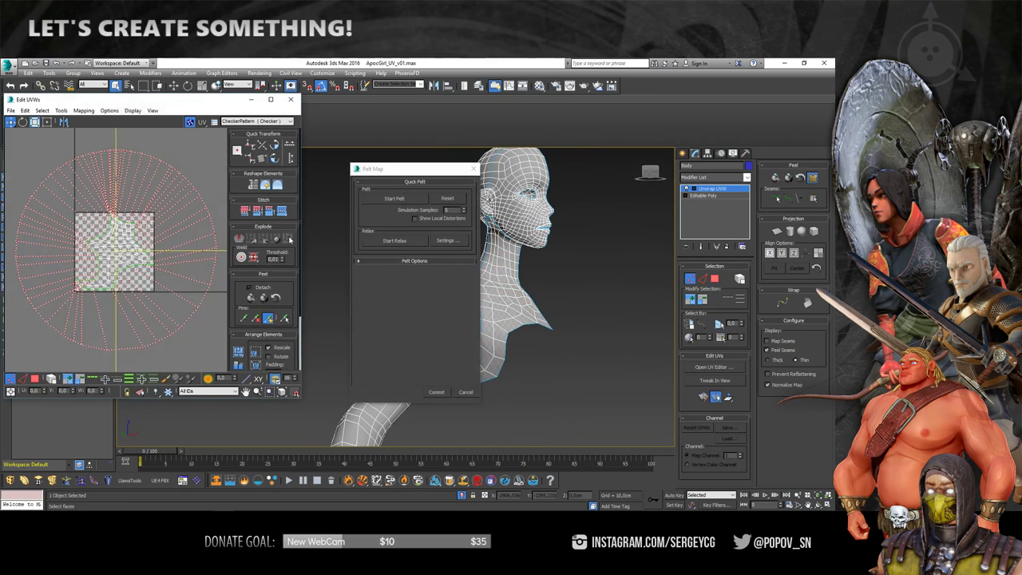
pyautogui.click(393, 201)
pyautogui.click(399, 241)
pyautogui.click(440, 392)
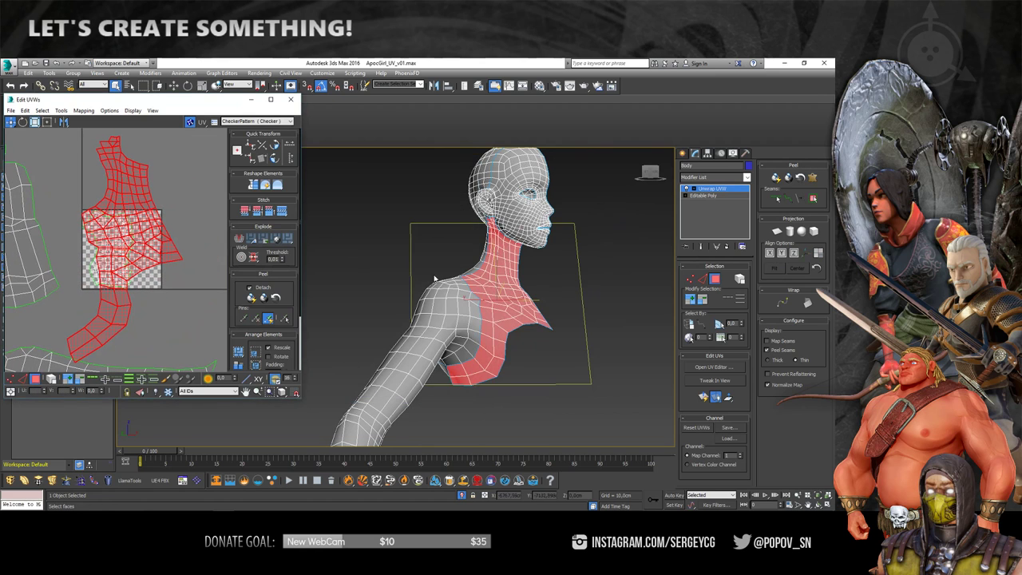
# Select the back-shoulder faces inside the seams, then pelt-map and commit them
pyautogui.keyDown('alt'); pyautogui.moveTo(495, 279); pyautogui.dragTo(527, 279, button='middle'); pyautogui.keyUp('alt')
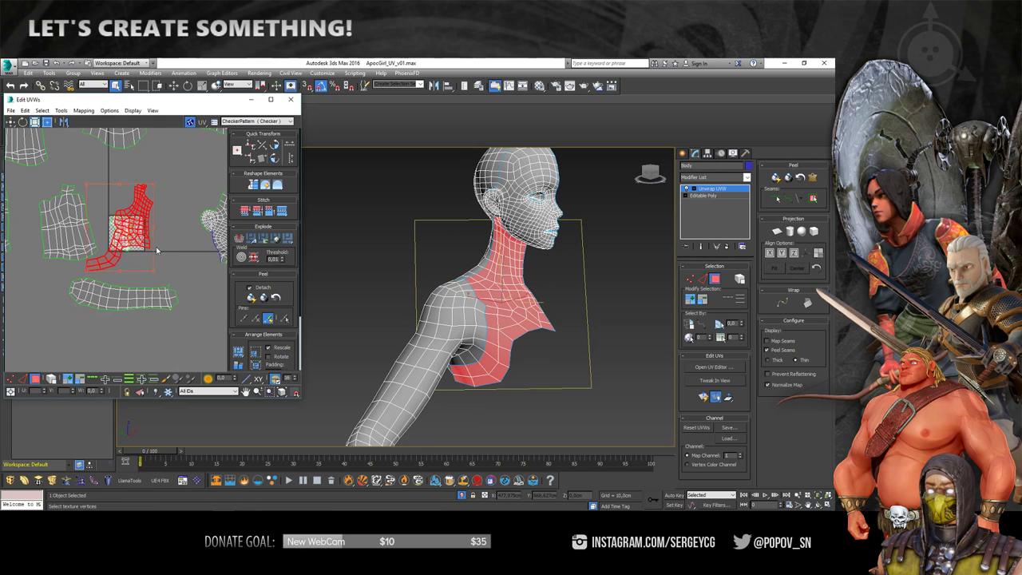
pyautogui.scroll(-3, 157, 251)
pyautogui.keyDown('alt'); pyautogui.moveTo(487, 287); pyautogui.dragTo(533, 296, button='middle'); pyautogui.keyUp('alt')
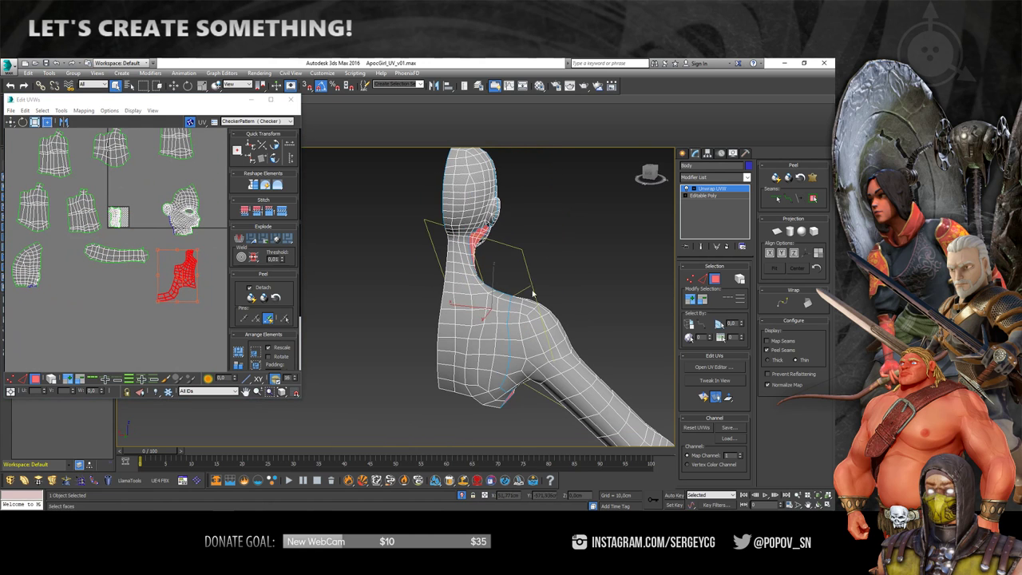
pyautogui.click(814, 199)
pyautogui.click(813, 177)
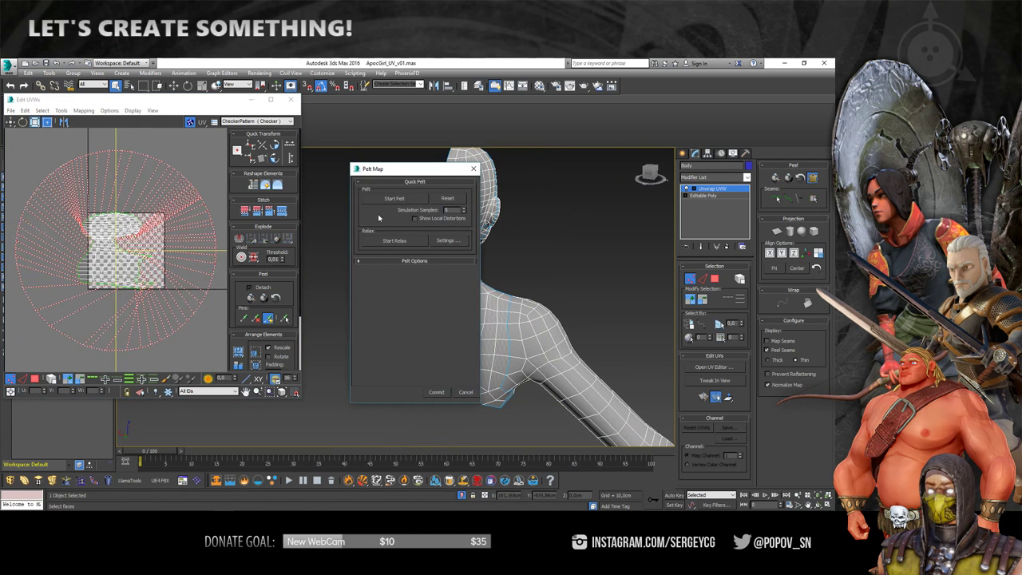
pyautogui.click(436, 393)
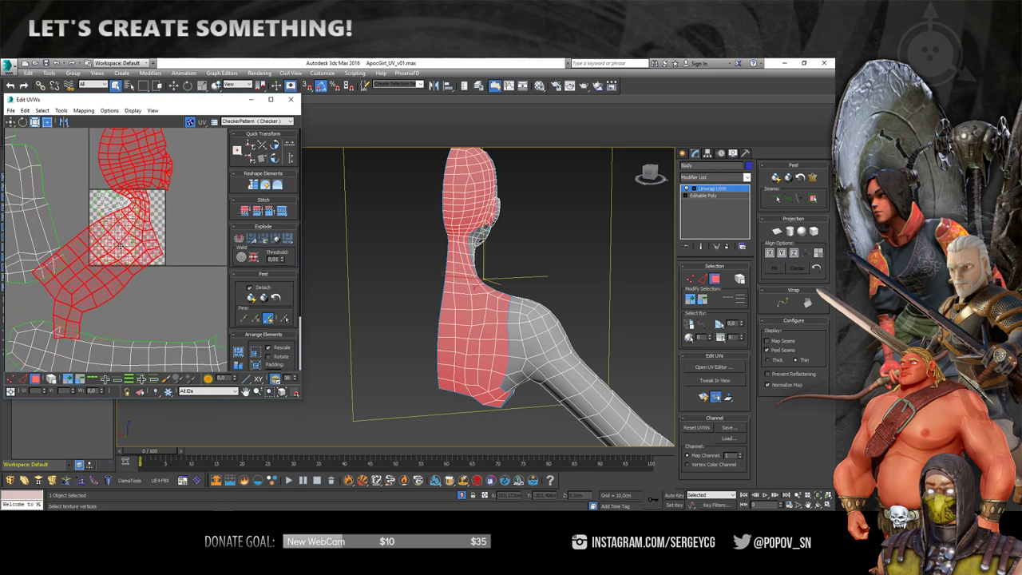
# Select all vertices of the neck-shoulder island and relax it by polygon angles
pyautogui.press('z')
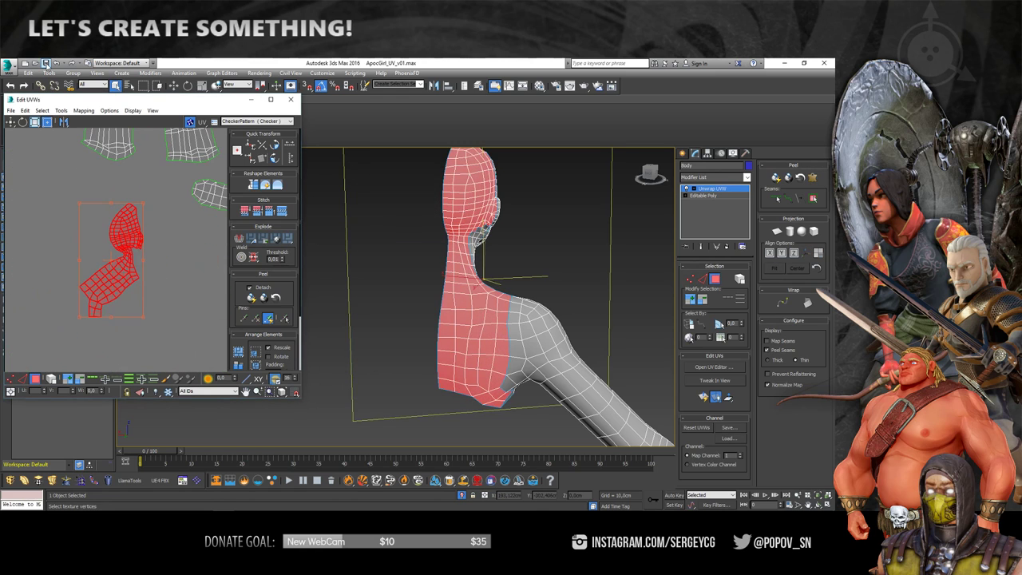
pyautogui.moveTo(145, 213); pyautogui.dragTo(169, 201, button='middle')
pyautogui.scroll(4, 151, 235)
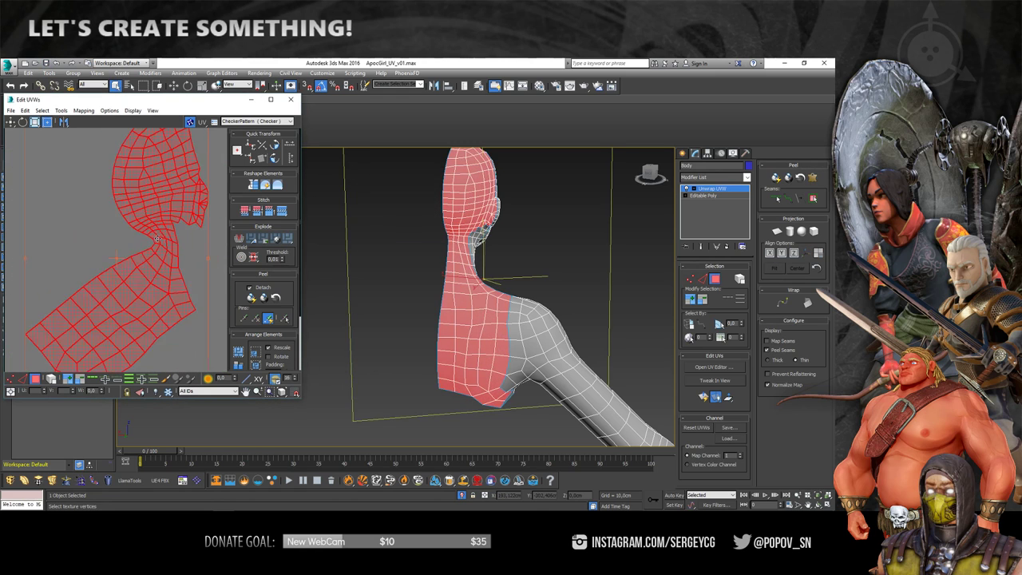
pyautogui.scroll(4, 494, 279)
pyautogui.press('1')
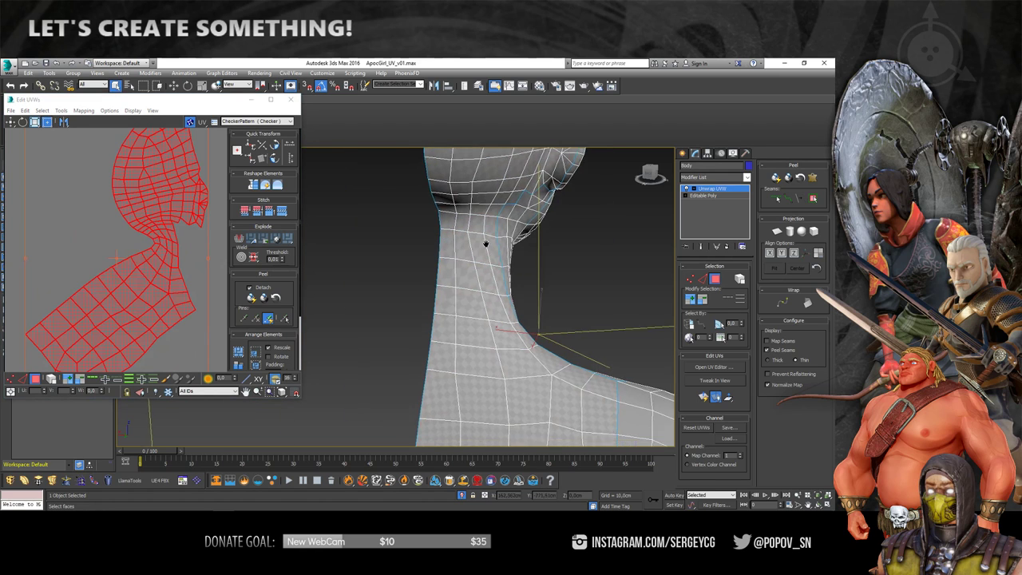
pyautogui.keyDown('alt'); pyautogui.moveTo(484, 240); pyautogui.dragTo(495, 263, button='middle'); pyautogui.keyUp('alt')
pyautogui.rightClick(147, 261)
pyautogui.click(84, 313)
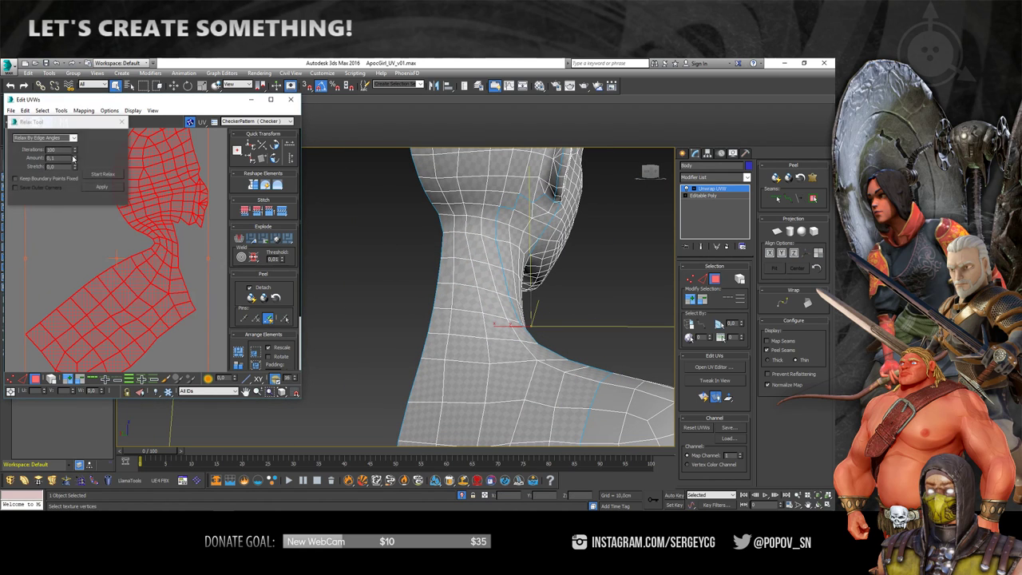
pyautogui.click(70, 150)
pyautogui.click(103, 174)
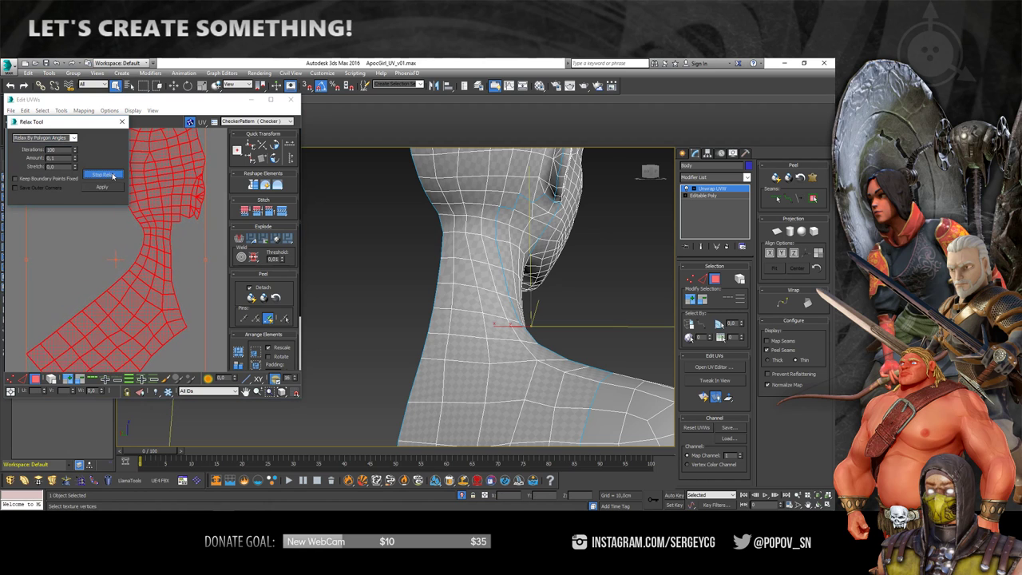
pyautogui.click(121, 121)
pyautogui.scroll(-3, 178, 201)
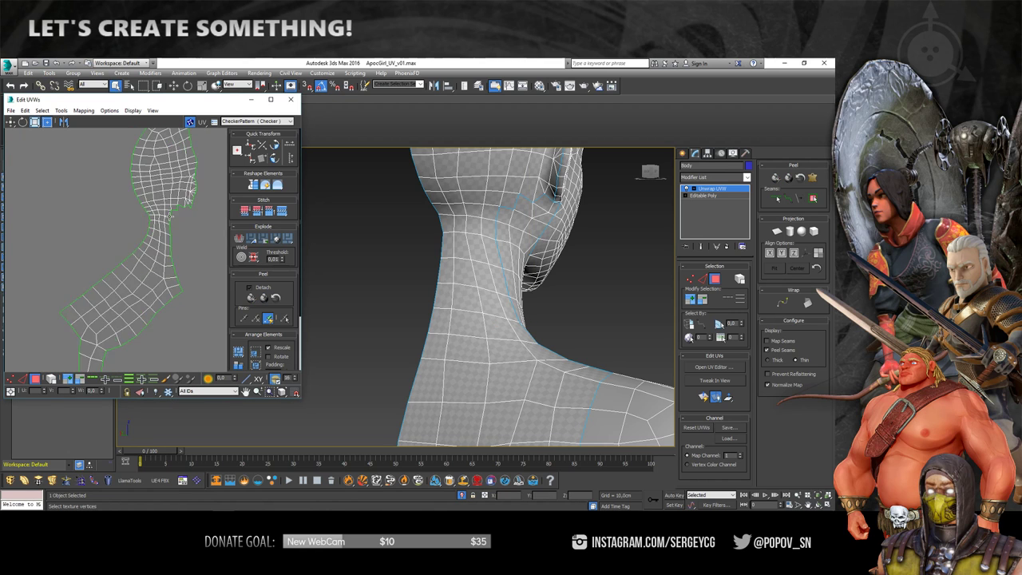
pyautogui.scroll(-3, 528, 229)
# Turn on seam editing around the arm and select the small piece near the armpit
pyautogui.moveTo(529, 230)
pyautogui.keyDown('alt'); pyautogui.mouseDown(button='middle')
pyautogui.moveTo(447, 255)
pyautogui.moveTo(472, 258)
pyautogui.mouseUp(button='middle'); pyautogui.keyUp('alt')
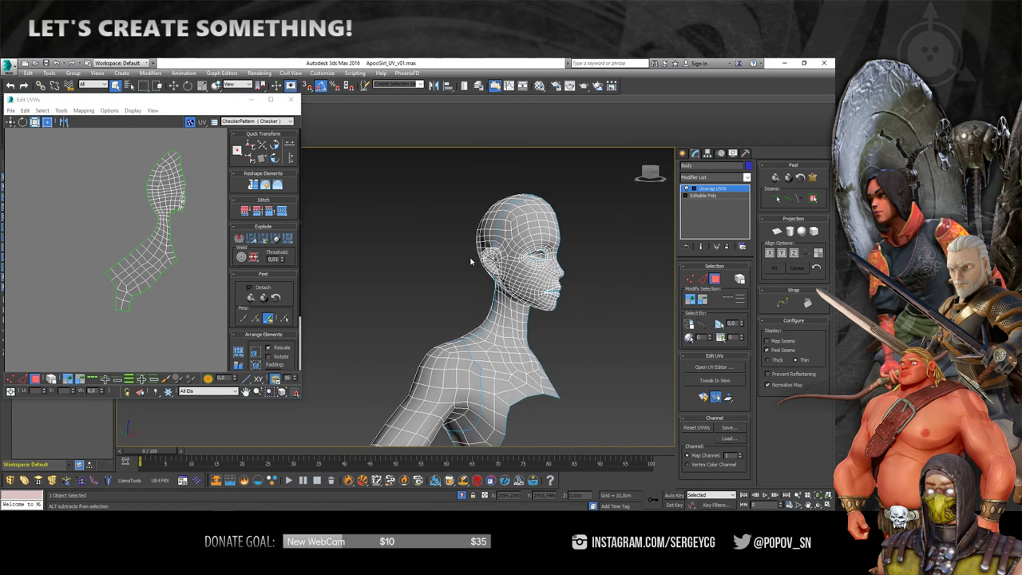
pyautogui.scroll(5, 472, 258)
pyautogui.scroll(-3, 518, 265)
pyautogui.scroll(3, 517, 265)
pyautogui.moveTo(517, 265)
pyautogui.keyDown('alt'); pyautogui.mouseDown(button='middle')
pyautogui.moveTo(450, 270)
pyautogui.moveTo(365, 378)
pyautogui.mouseUp(button='middle'); pyautogui.keyUp('alt')
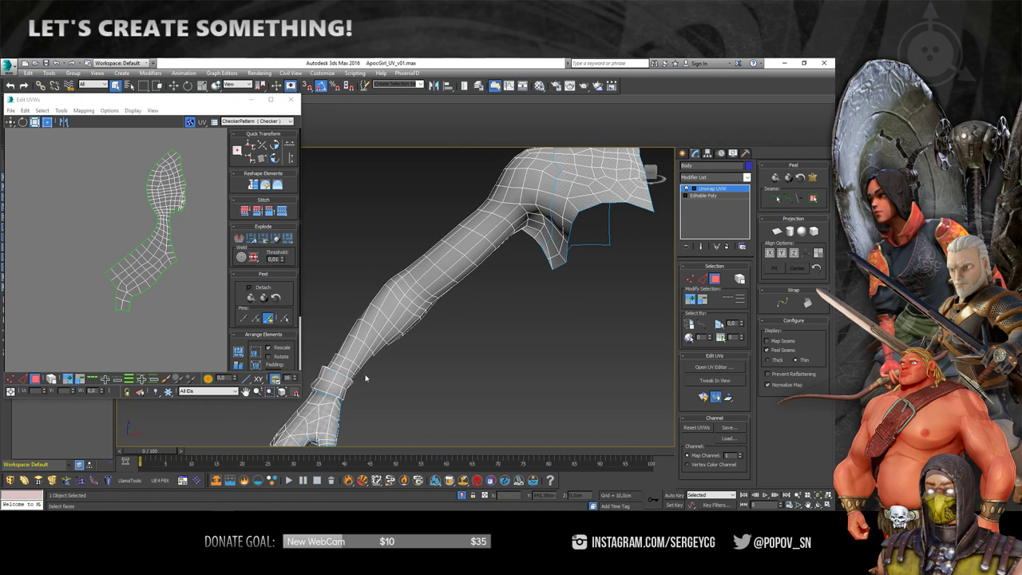
pyautogui.moveTo(534, 212)
pyautogui.keyDown('alt'); pyautogui.mouseDown(button='middle')
pyautogui.moveTo(397, 186)
pyautogui.moveTo(463, 256)
pyautogui.moveTo(467, 244)
pyautogui.moveTo(511, 255)
pyautogui.moveTo(371, 206)
pyautogui.mouseUp(button='middle'); pyautogui.keyUp('alt')
pyautogui.click(789, 200)
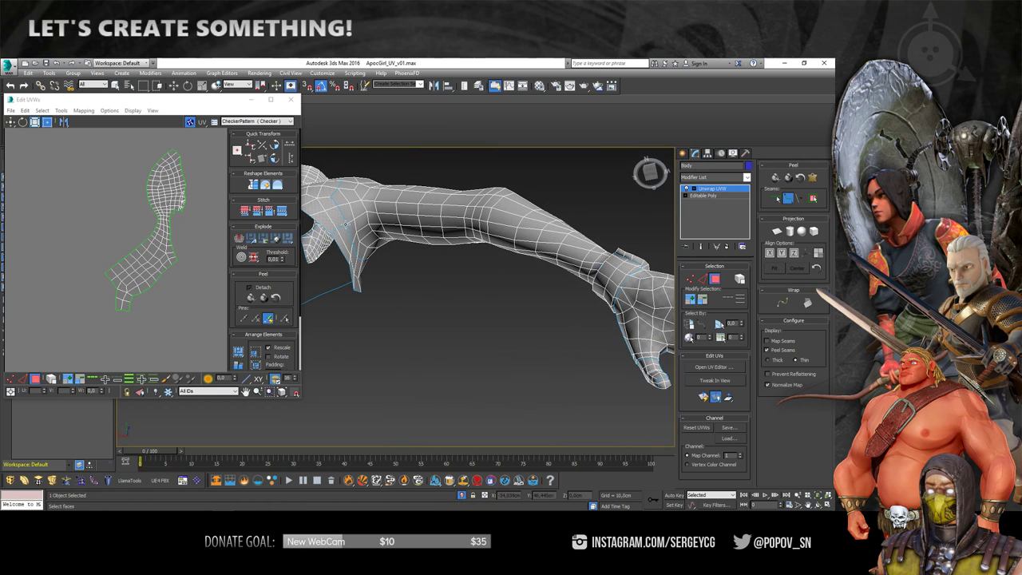
pyautogui.moveTo(501, 229)
pyautogui.keyDown('alt'); pyautogui.mouseDown(button='middle')
pyautogui.moveTo(560, 274)
pyautogui.moveTo(549, 375)
pyautogui.moveTo(490, 304)
pyautogui.moveTo(442, 330)
pyautogui.moveTo(491, 288)
pyautogui.mouseUp(button='middle'); pyautogui.keyUp('alt')
pyautogui.scroll(3, 549, 381)
pyautogui.scroll(-5, 563, 359)
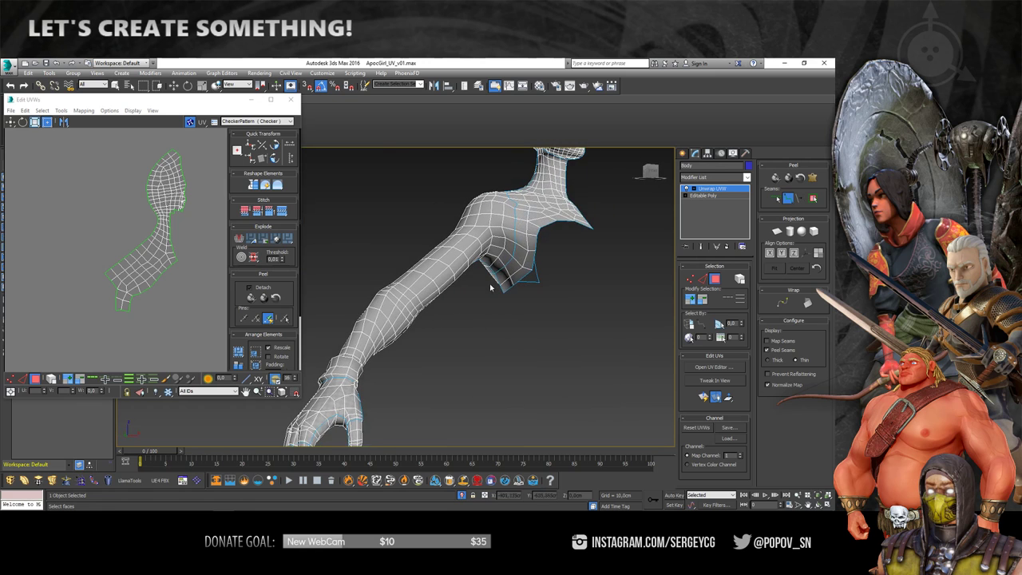
pyautogui.click(479, 235)
pyautogui.keyDown('alt'); pyautogui.moveTo(478, 235); pyautogui.dragTo(523, 243, button='middle'); pyautogui.keyUp('alt')
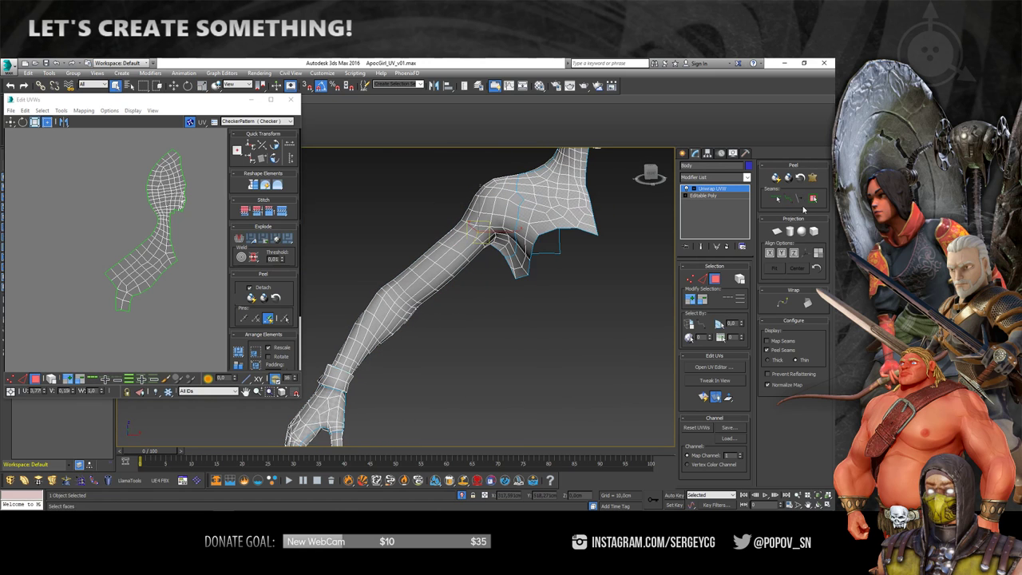
# Pelt, relax and commit the armpit piece as its own UV shell, then deselect it
pyautogui.click(813, 177)
pyautogui.click(394, 198)
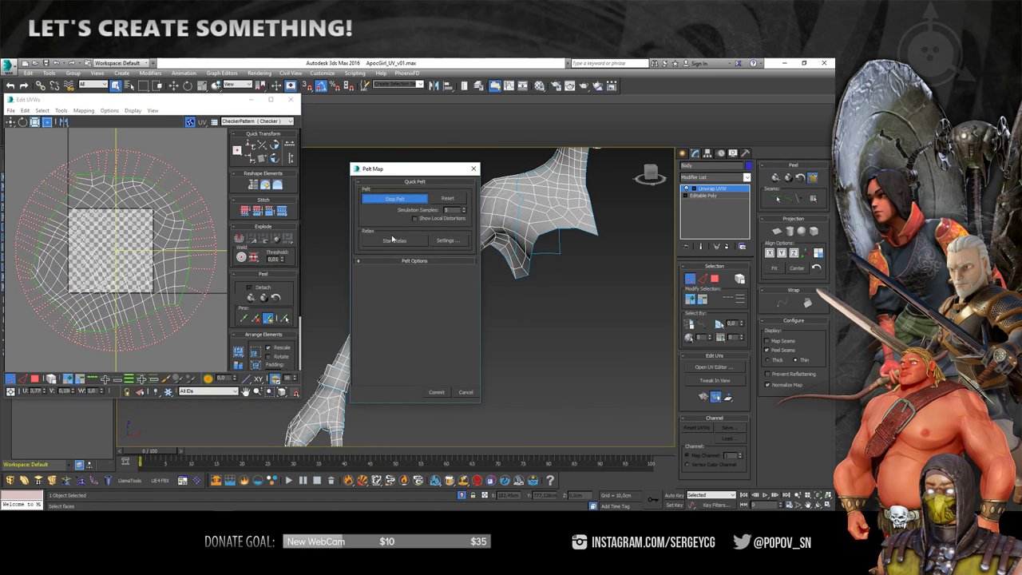
pyautogui.click(401, 242)
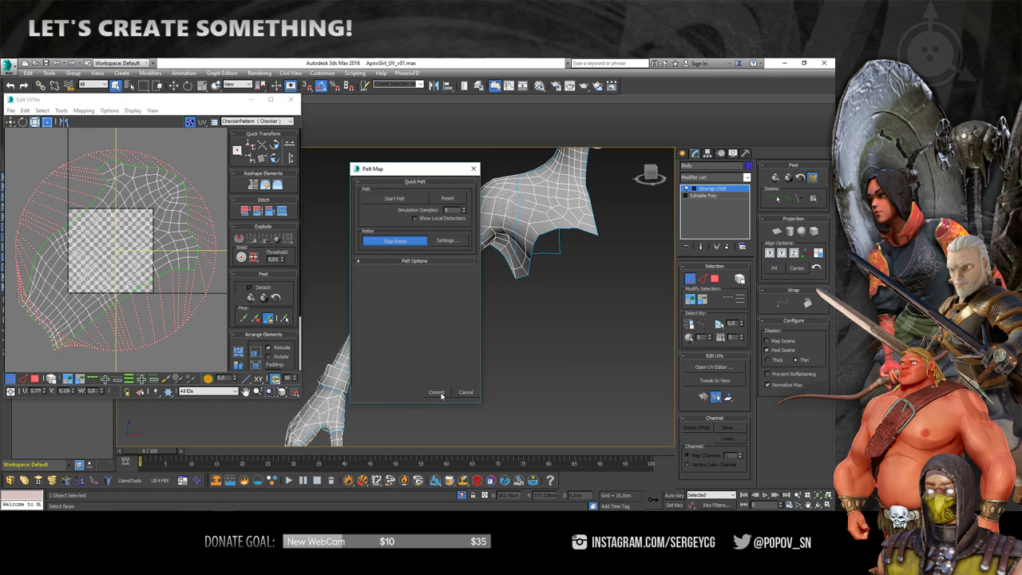
pyautogui.click(440, 393)
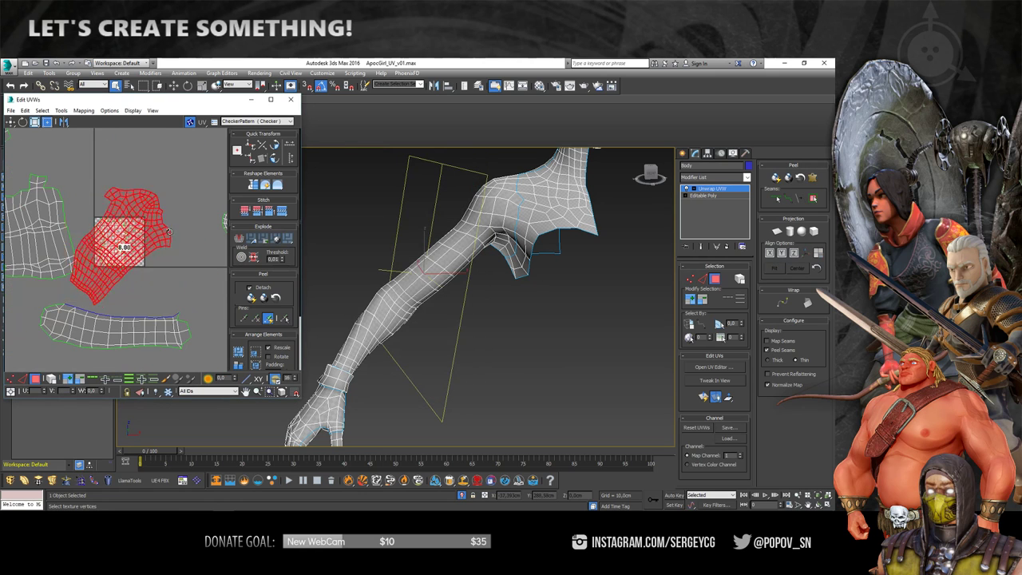
pyautogui.scroll(-3, 156, 237)
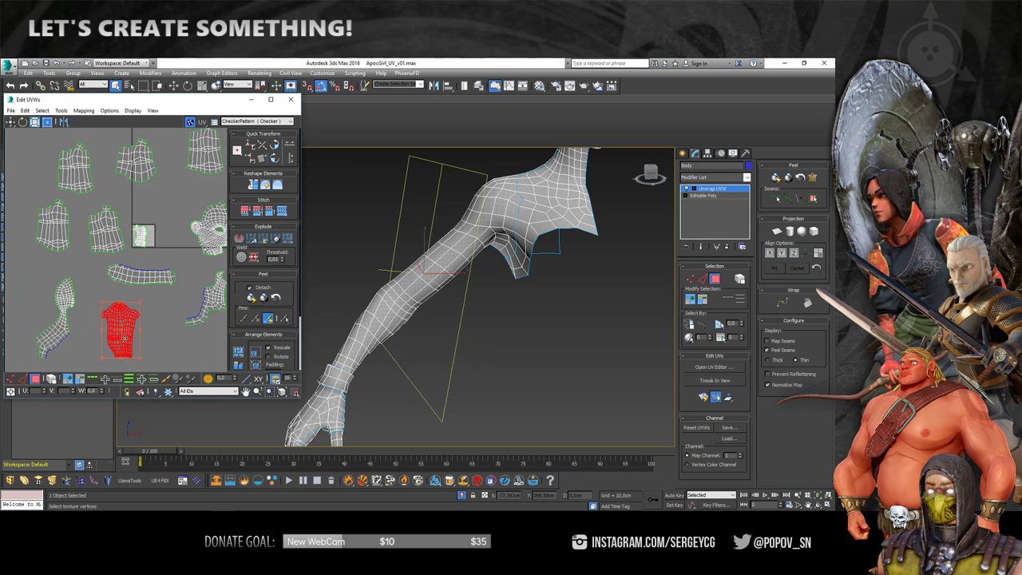
pyautogui.click(155, 325)
pyautogui.scroll(8, 352, 232)
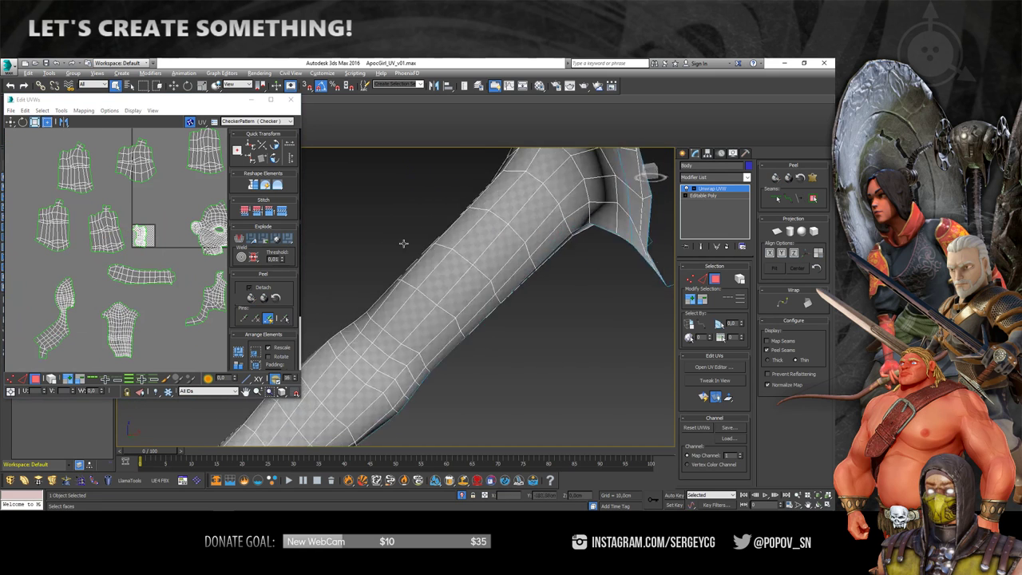
pyautogui.moveTo(529, 222)
pyautogui.keyDown('alt'); pyautogui.mouseDown(button='middle')
pyautogui.moveTo(464, 240)
pyautogui.moveTo(408, 297)
pyautogui.moveTo(436, 303)
pyautogui.moveTo(589, 197)
pyautogui.moveTo(479, 335)
pyautogui.mouseUp(button='middle'); pyautogui.keyUp('alt')
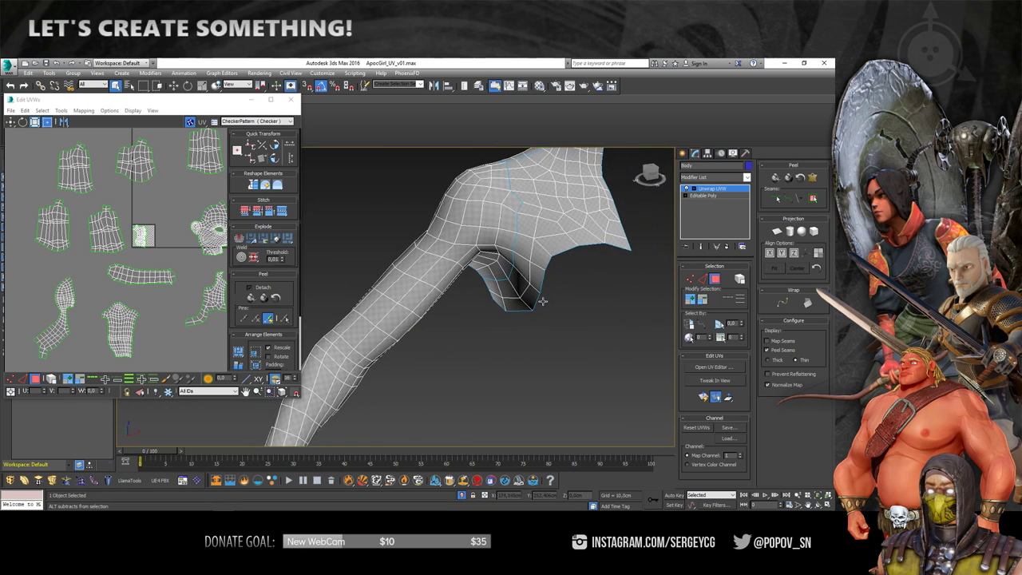
# Pack Normalize all UV islands into the 0–1 tile and hide the model's edged faces
pyautogui.scroll(2, 153, 186)
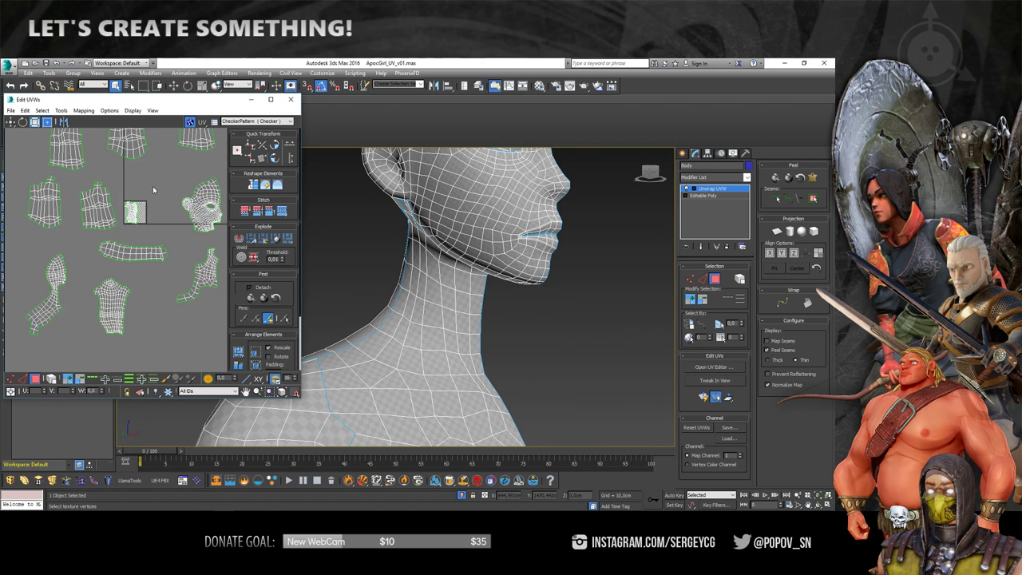
pyautogui.click(238, 352)
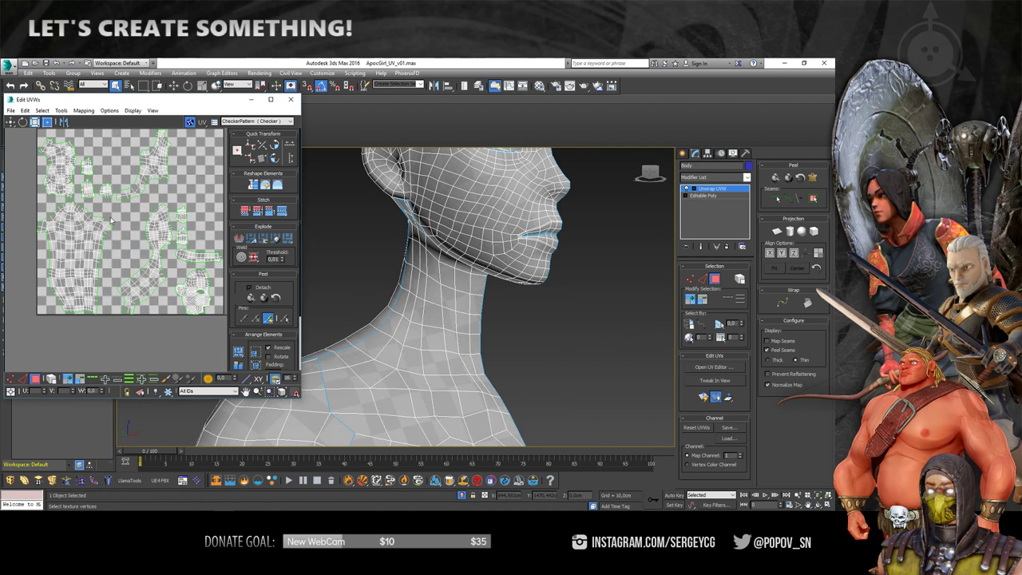
pyautogui.moveTo(244, 255)
pyautogui.keyDown('alt'); pyautogui.mouseDown(button='middle')
pyautogui.moveTo(479, 263)
pyautogui.moveTo(450, 230)
pyautogui.moveTo(439, 272)
pyautogui.moveTo(582, 208)
pyautogui.moveTo(415, 254)
pyautogui.moveTo(489, 348)
pyautogui.moveTo(578, 334)
pyautogui.moveTo(541, 267)
pyautogui.moveTo(477, 255)
pyautogui.moveTo(506, 245)
pyautogui.moveTo(493, 221)
pyautogui.mouseUp(button='middle'); pyautogui.keyUp('alt')
pyautogui.press('F4')
pyautogui.scroll(3, 428, 265)
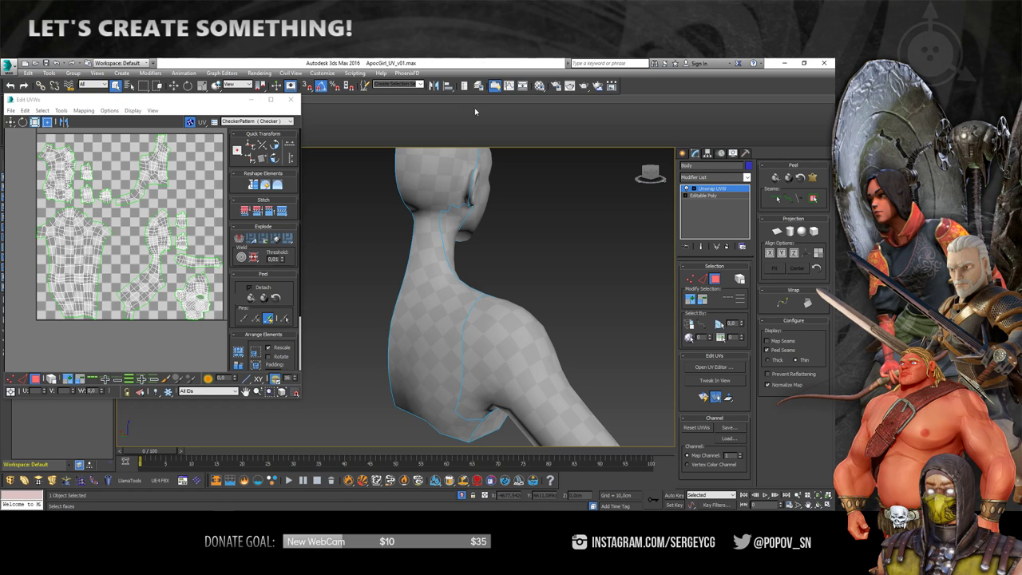
# Show Map #1 (Checker) as the background texture behind the UV layout
pyautogui.moveTo(104, 195); pyautogui.dragTo(128, 212, button='middle')
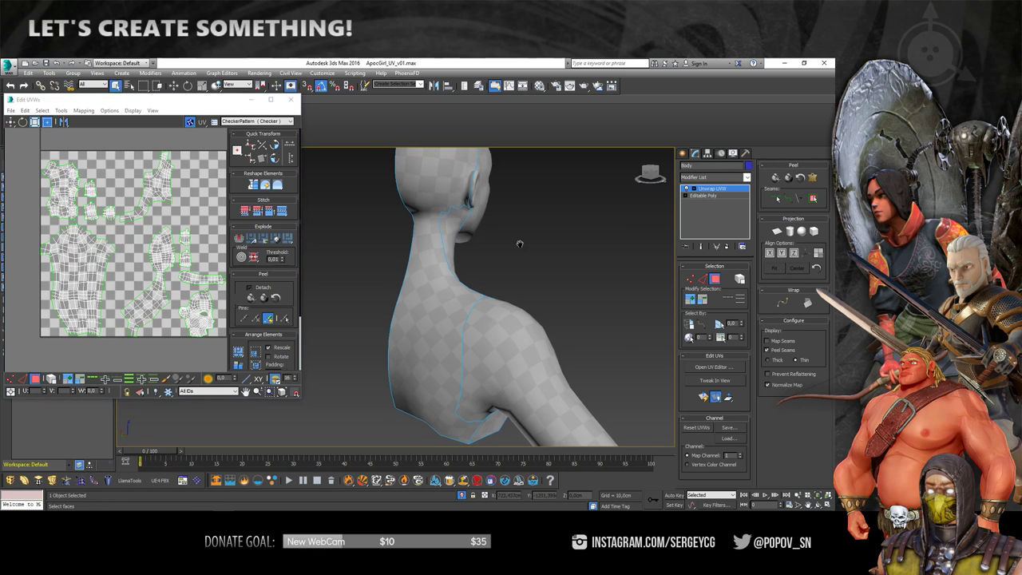
pyautogui.moveTo(525, 240)
pyautogui.keyDown('alt'); pyautogui.mouseDown(button='middle')
pyautogui.moveTo(451, 233)
pyautogui.moveTo(524, 256)
pyautogui.moveTo(497, 267)
pyautogui.moveTo(461, 247)
pyautogui.mouseUp(button='middle'); pyautogui.keyUp('alt')
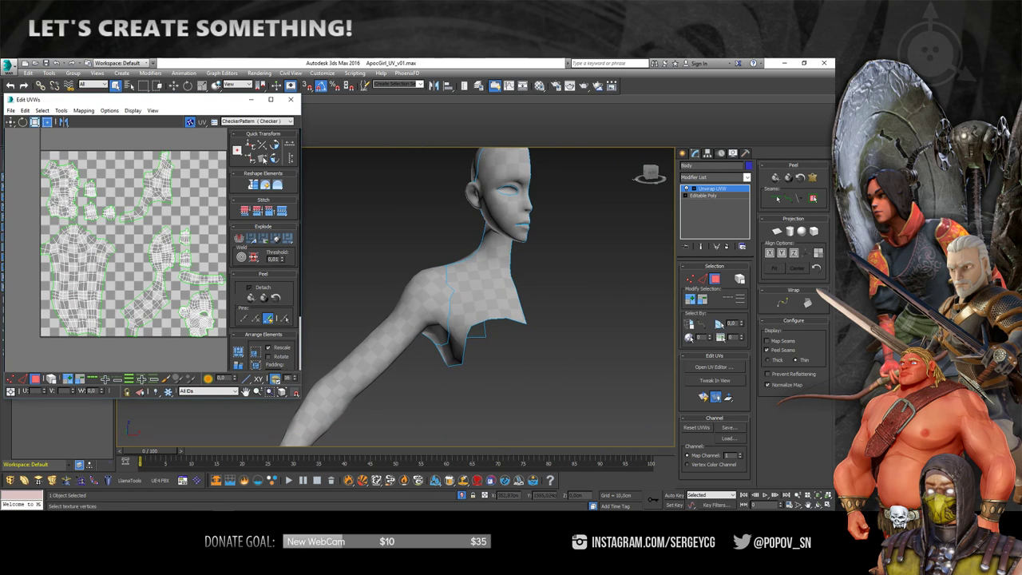
pyautogui.click(256, 121)
pyautogui.click(262, 136)
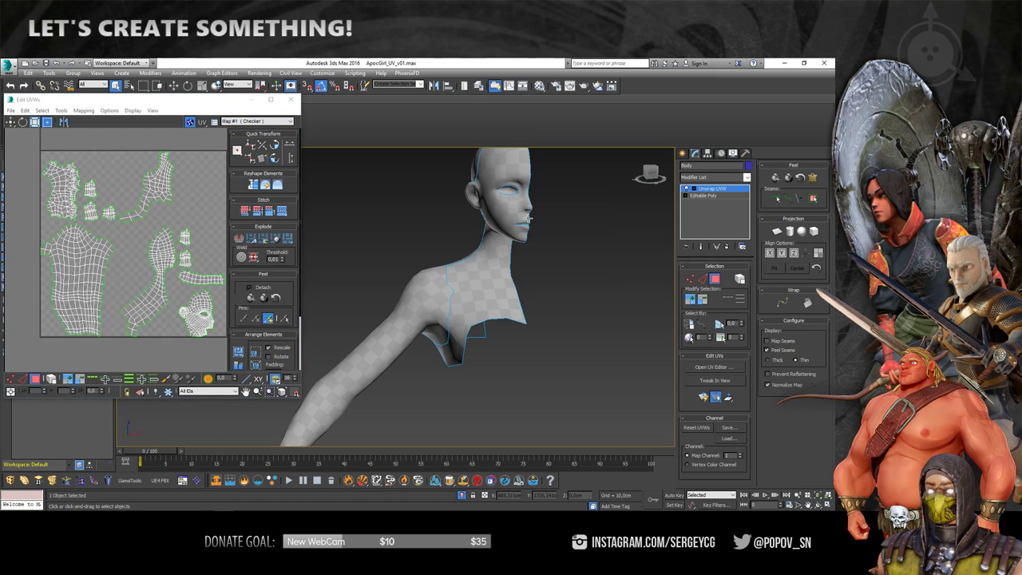
pyautogui.scroll(3, 474, 231)
pyautogui.scroll(3, 420, 229)
# Enter vertex editing with the Move tool in a shaded perspective view with edged faces
pyautogui.scroll(5, 461, 269)
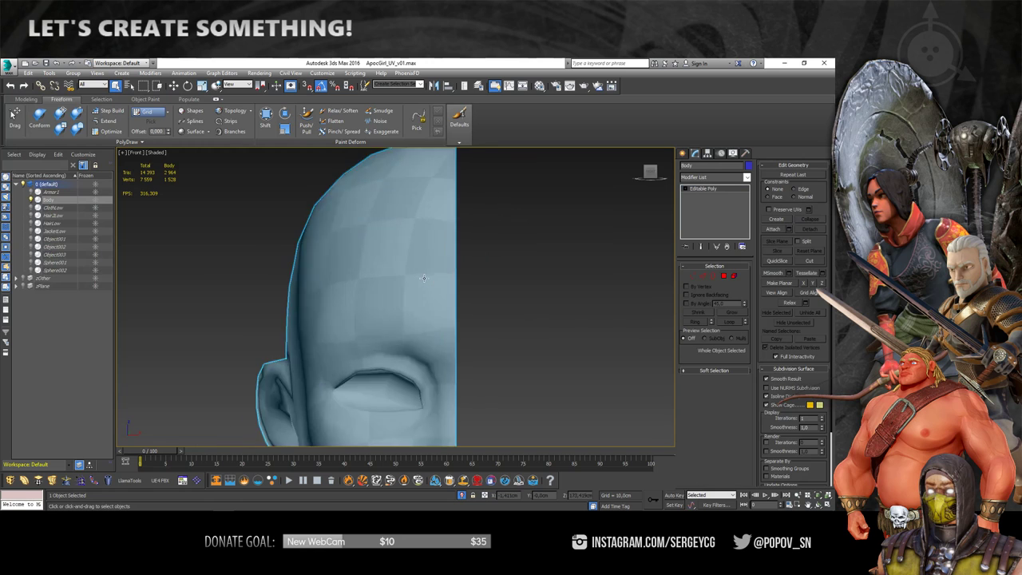
pyautogui.press('F3')
pyautogui.press('1')
pyautogui.scroll(-3, 447, 264)
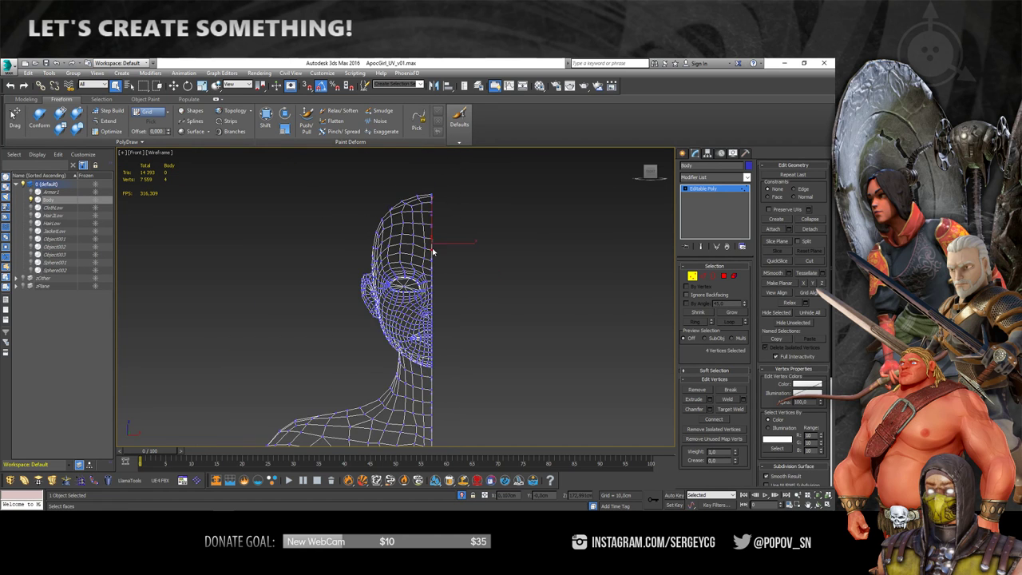
pyautogui.press('p')
pyautogui.moveTo(468, 235)
pyautogui.keyDown('alt'); pyautogui.mouseDown(button='middle')
pyautogui.moveTo(439, 244)
pyautogui.moveTo(447, 251)
pyautogui.mouseUp(button='middle'); pyautogui.keyUp('alt')
pyautogui.press('F3')
pyautogui.press('w')
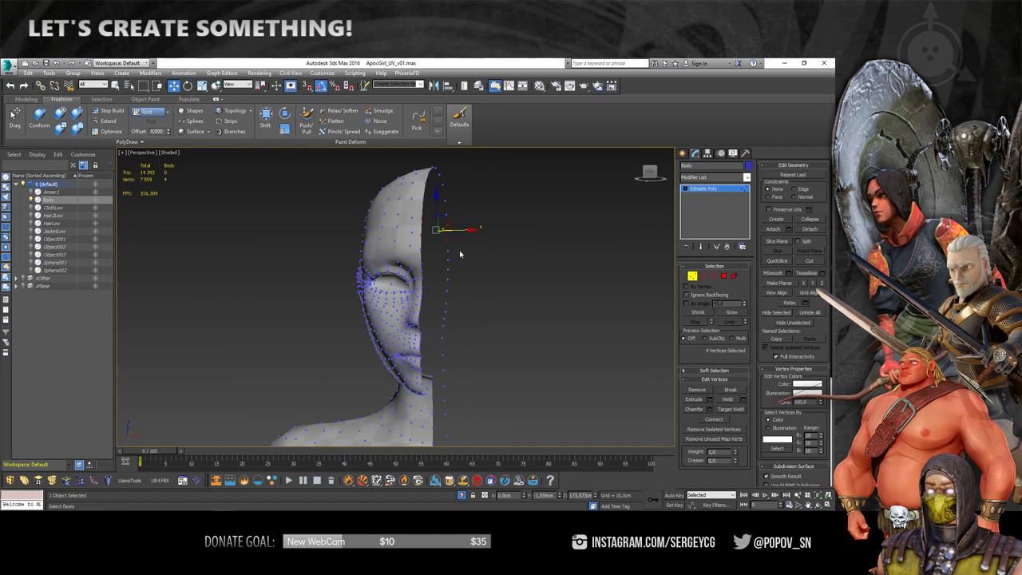
pyautogui.press('F4')
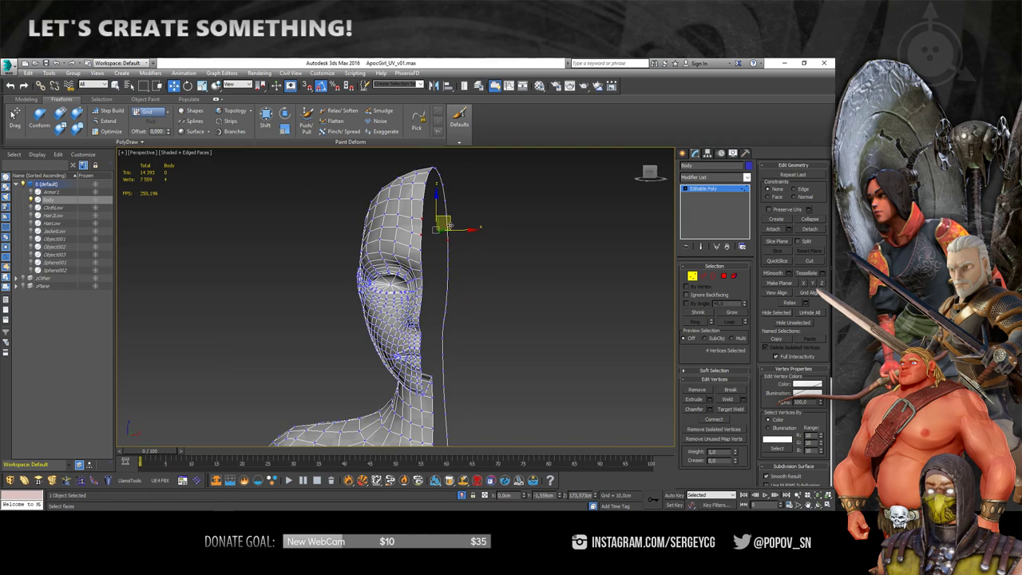
# Add a Symmetry modifier with Flip enabled and collapse the body to Editable Poly
pyautogui.rightClick(457, 230)
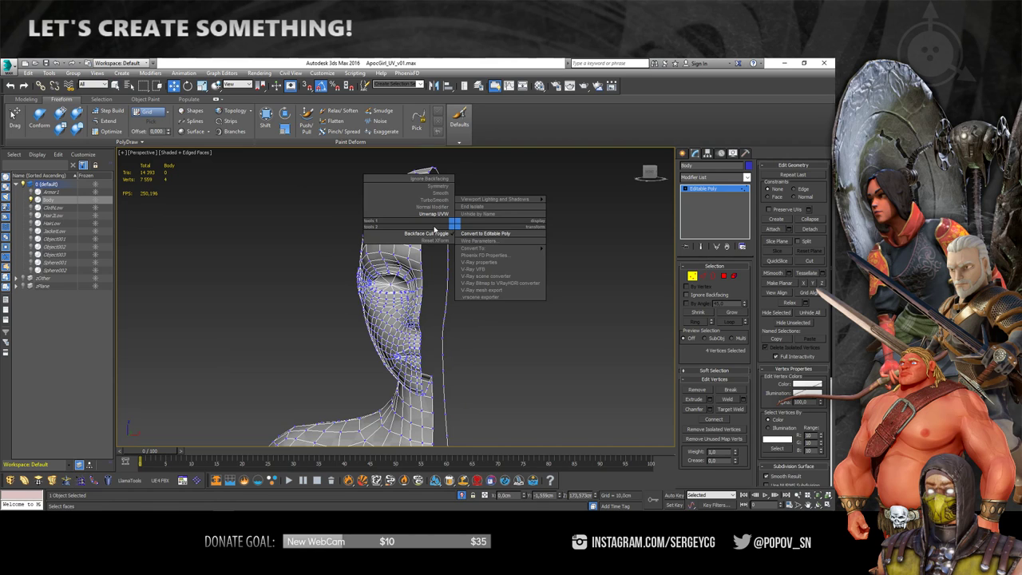
pyautogui.click(463, 195)
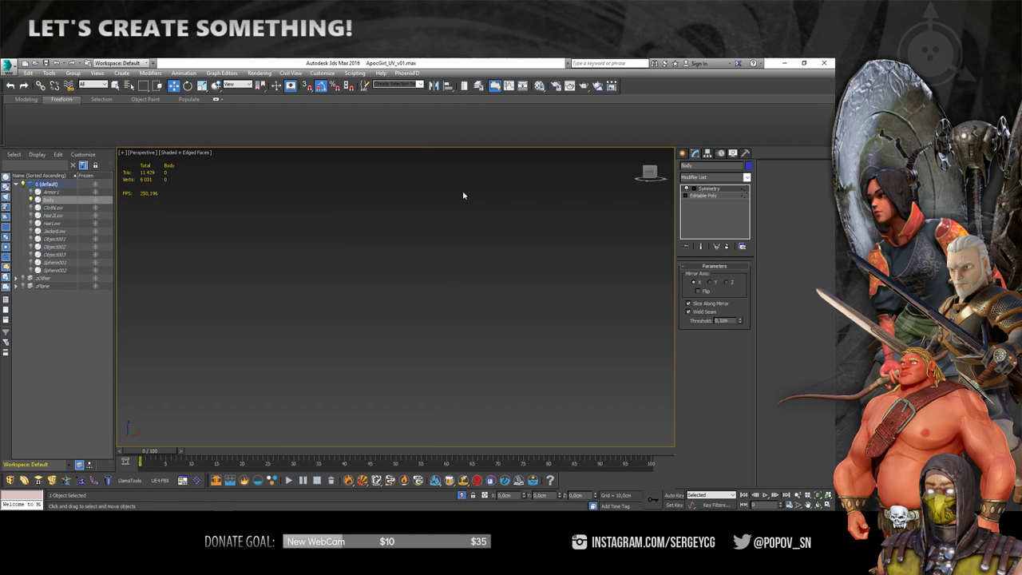
pyautogui.click(700, 291)
pyautogui.scroll(-3, 448, 223)
pyautogui.scroll(5, 447, 223)
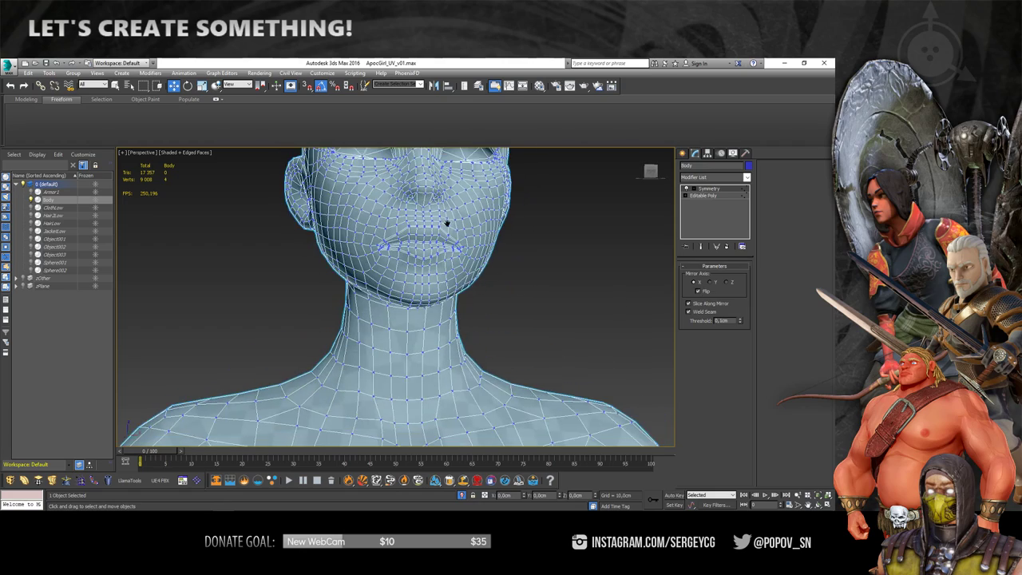
pyautogui.moveTo(447, 223)
pyautogui.mouseDown(button='middle')
pyautogui.moveTo(460, 253)
pyautogui.moveTo(538, 269)
pyautogui.moveTo(456, 258)
pyautogui.mouseUp(button='middle')
pyautogui.scroll(-2, 448, 264)
pyautogui.scroll(3, 447, 263)
pyautogui.rightClick(456, 259)
pyautogui.click(471, 268)
pyautogui.scroll(-3, 471, 268)
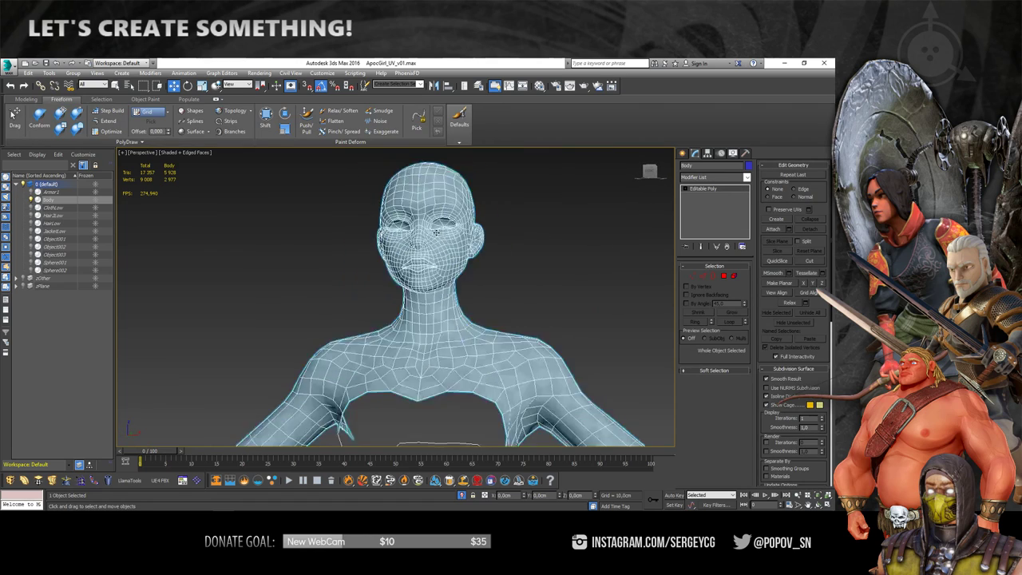
pyautogui.scroll(-2, 478, 269)
# Add a fresh Unwrap UVW, open the UV editor and show Map #1 (Checker)
pyautogui.rightClick(395, 240)
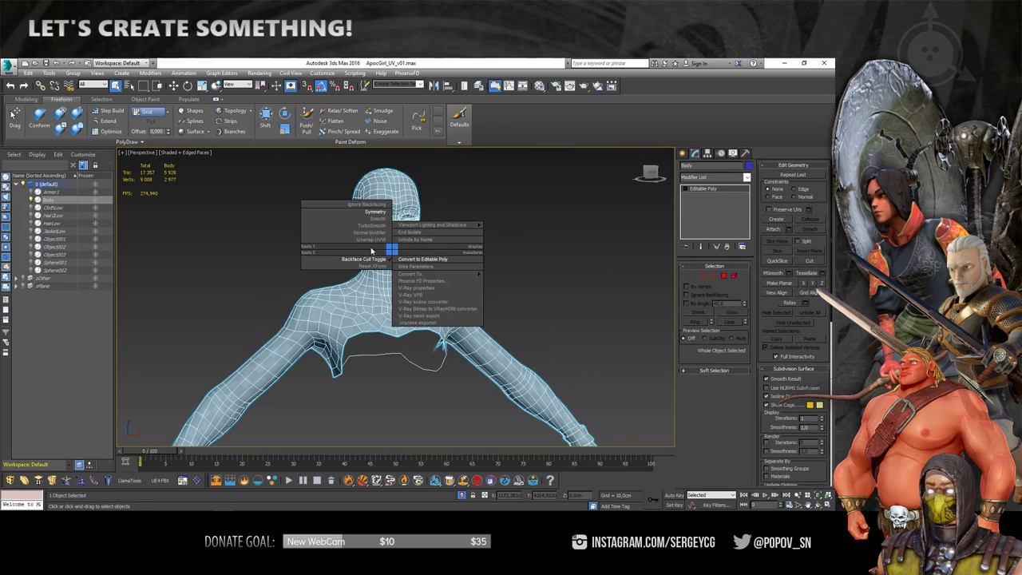
pyautogui.click(351, 240)
pyautogui.click(724, 368)
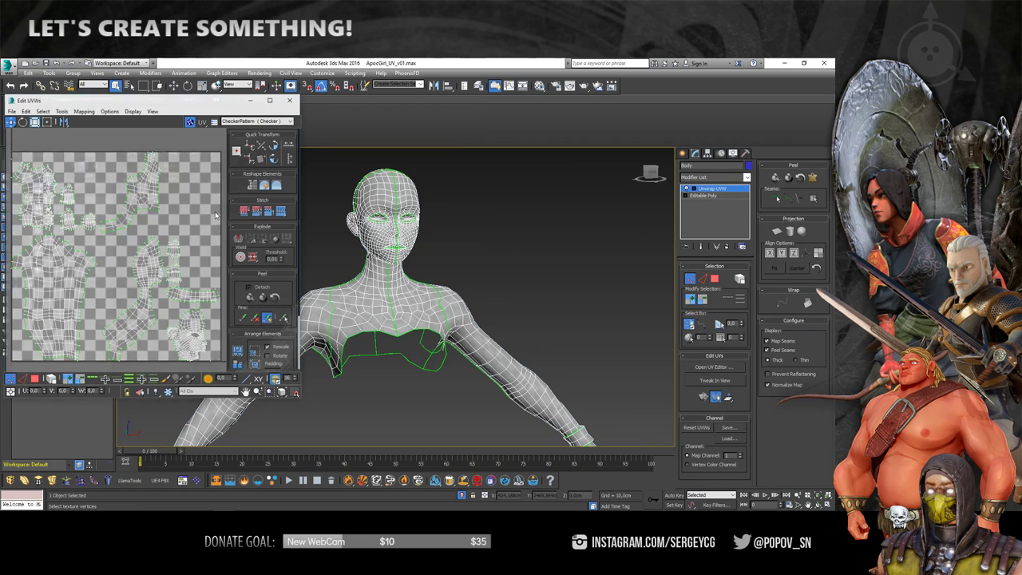
pyautogui.click(272, 122)
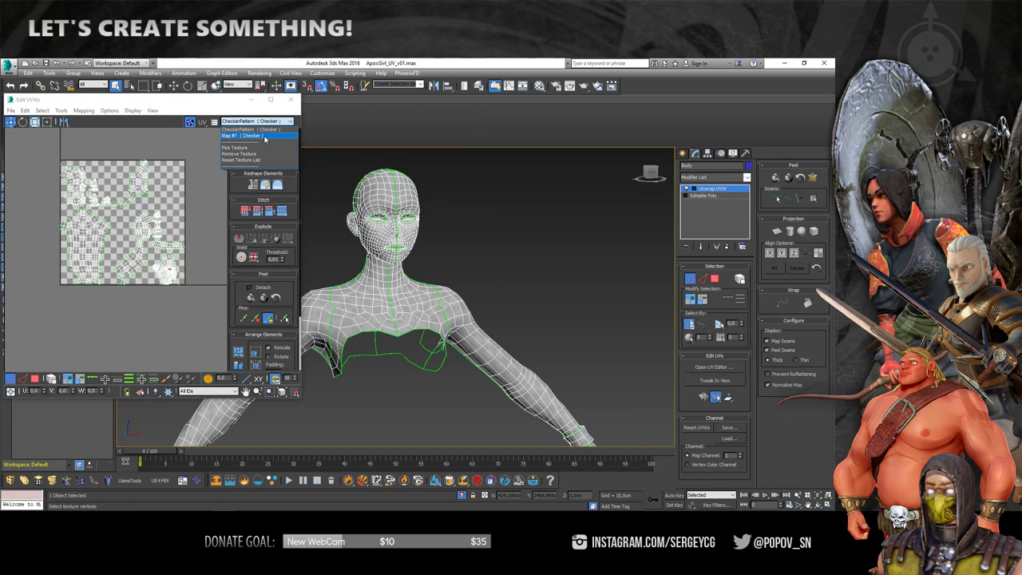
pyautogui.click(265, 137)
pyautogui.scroll(3, 430, 238)
pyautogui.scroll(-5, 388, 210)
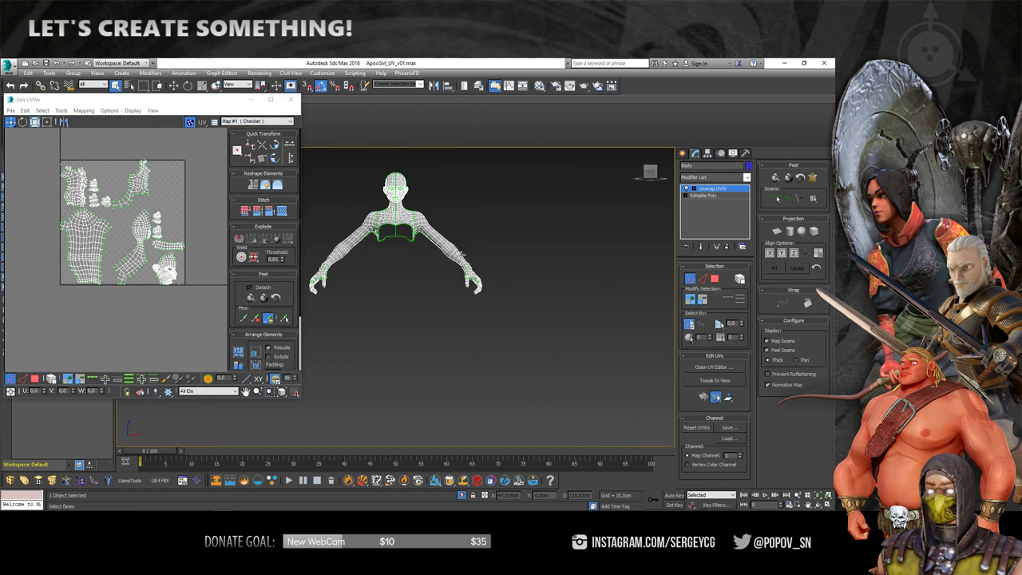
pyautogui.scroll(3, 532, 293)
# Select the polygons of the body's right half
pyautogui.click(715, 279)
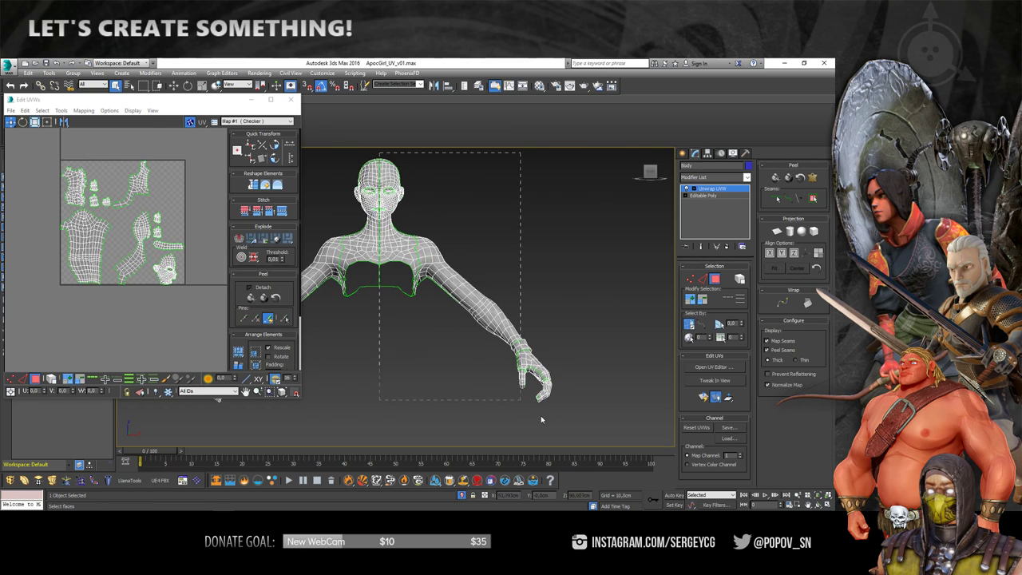
pyautogui.moveTo(675, 449); pyautogui.dragTo(381, 152)
pyautogui.scroll(5, 435, 277)
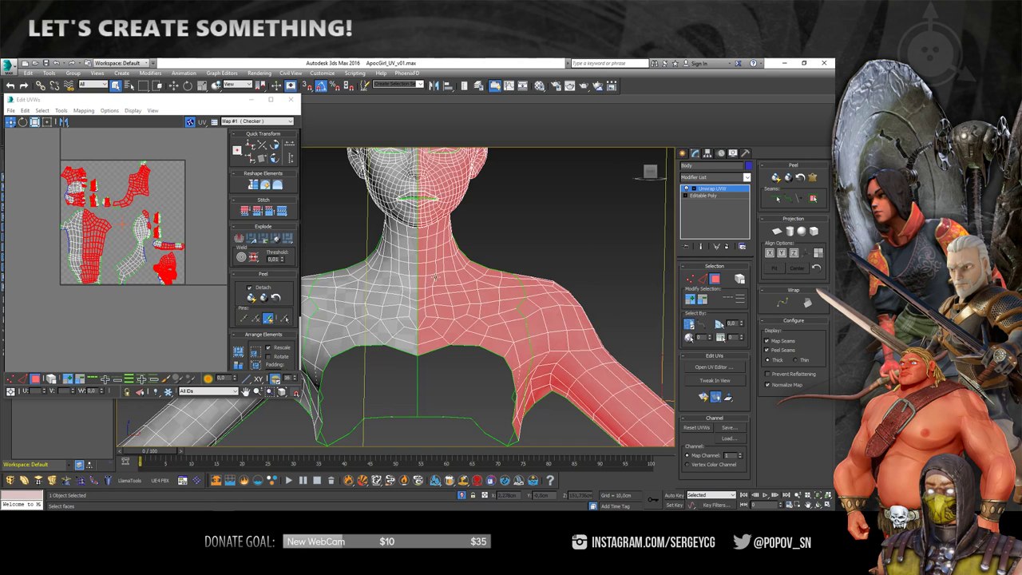
pyautogui.scroll(3, 423, 239)
pyautogui.scroll(-5, 424, 240)
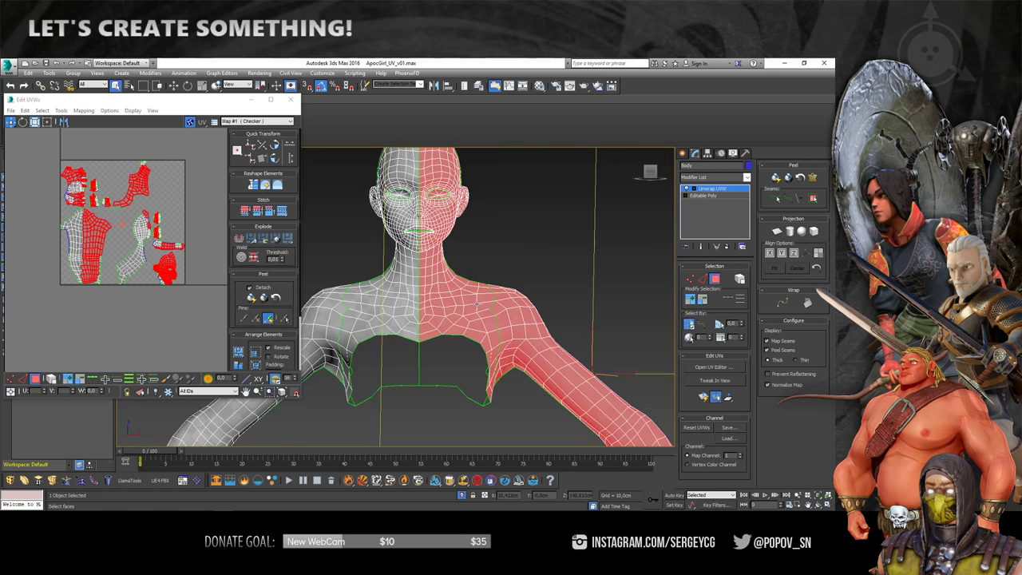
pyautogui.scroll(-3, 423, 240)
pyautogui.moveTo(207, 403); pyautogui.dragTo(182, 404, button='middle')
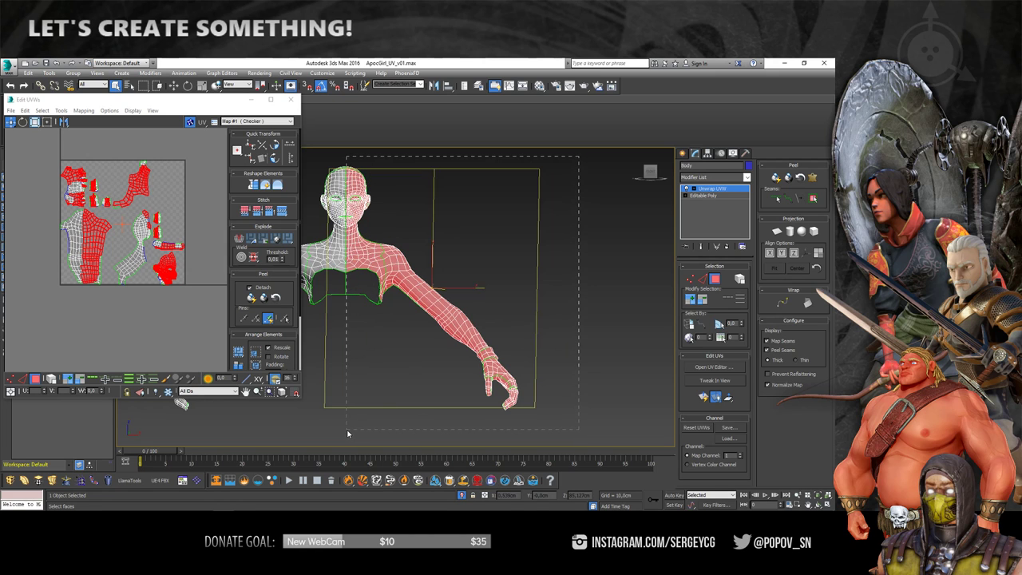
pyautogui.scroll(5, 335, 240)
pyautogui.scroll(3, 336, 240)
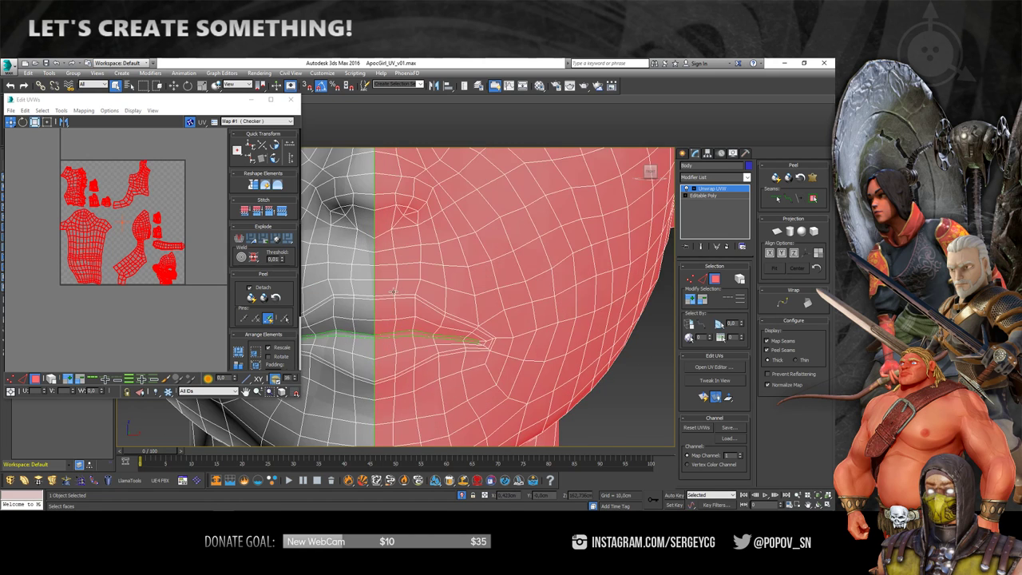
pyautogui.scroll(-5, 335, 240)
pyautogui.moveTo(182, 264); pyautogui.dragTo(170, 279, button='middle')
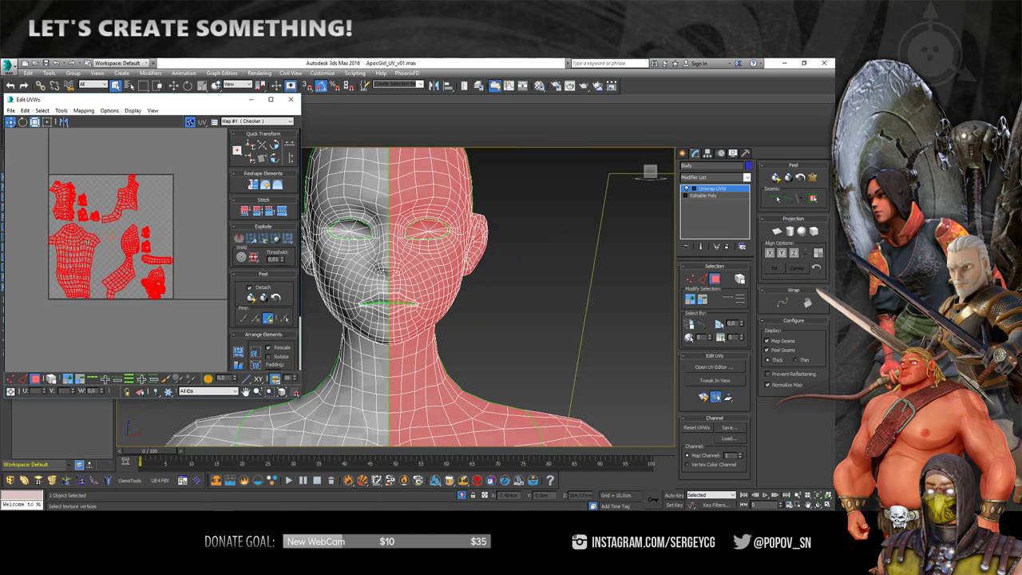
# Move the selected red islands right, out of the 0–1 tile
pyautogui.moveTo(139, 254); pyautogui.dragTo(227, 256)
pyautogui.moveTo(104, 239); pyautogui.dragTo(61, 240, button='middle')
pyautogui.scroll(2, 61, 240)
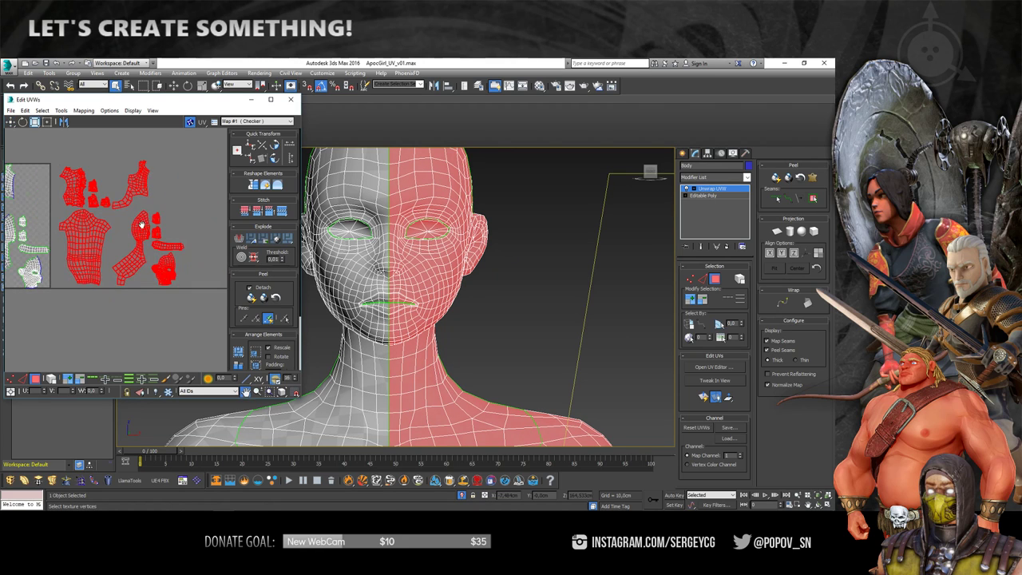
pyautogui.scroll(-2, 69, 147)
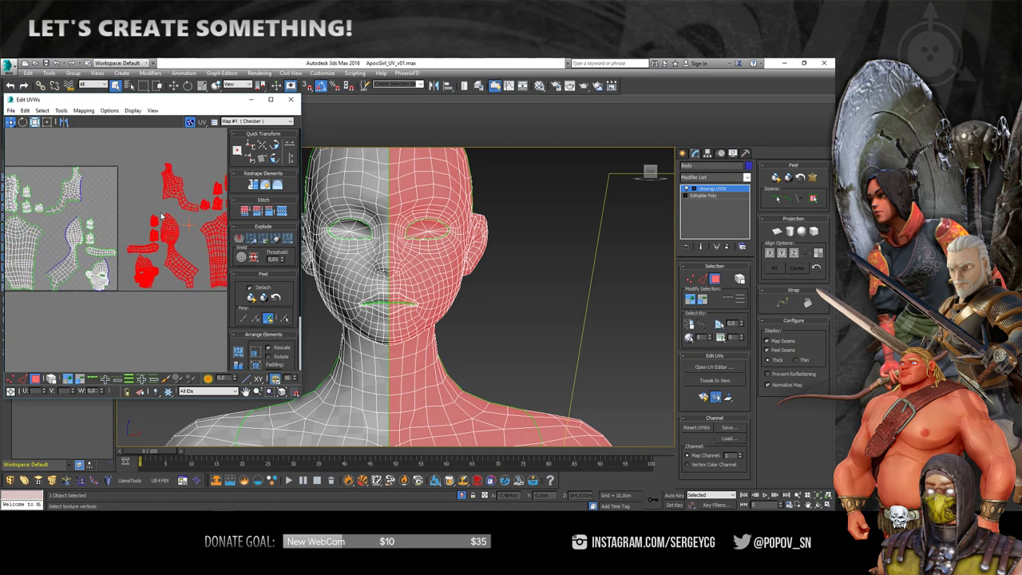
pyautogui.scroll(-2, 197, 213)
pyautogui.scroll(-1, 479, 266)
pyautogui.scroll(-1, 472, 269)
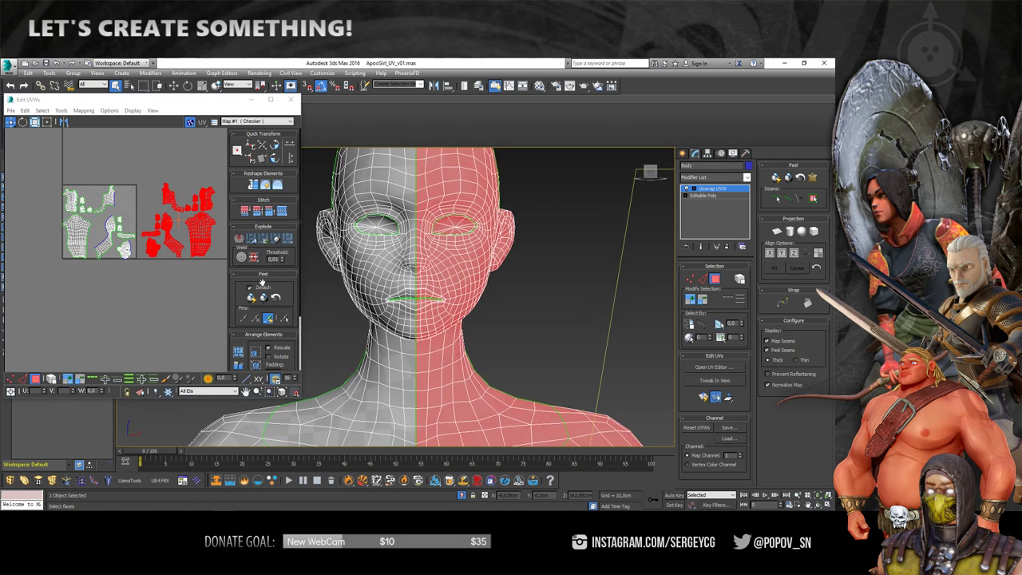
pyautogui.scroll(-1, 468, 231)
pyautogui.scroll(-1, 468, 231)
pyautogui.scroll(2, 472, 239)
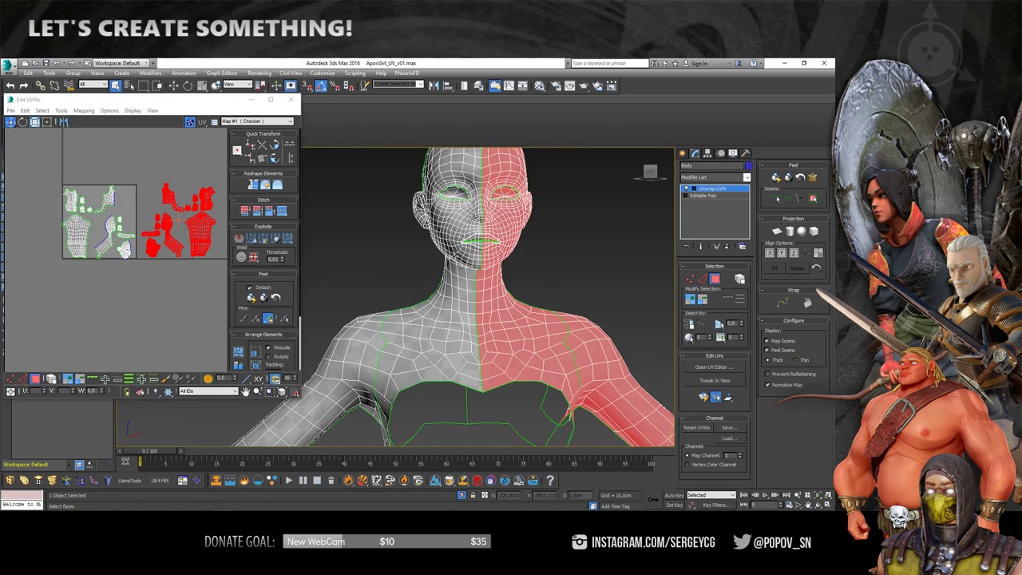
# Clear the shoulder selection and move both head UV islands below the tile
pyautogui.keyDown('alt'); pyautogui.moveTo(471, 240); pyautogui.dragTo(519, 240, button='middle'); pyautogui.keyUp('alt')
pyautogui.click(463, 284)
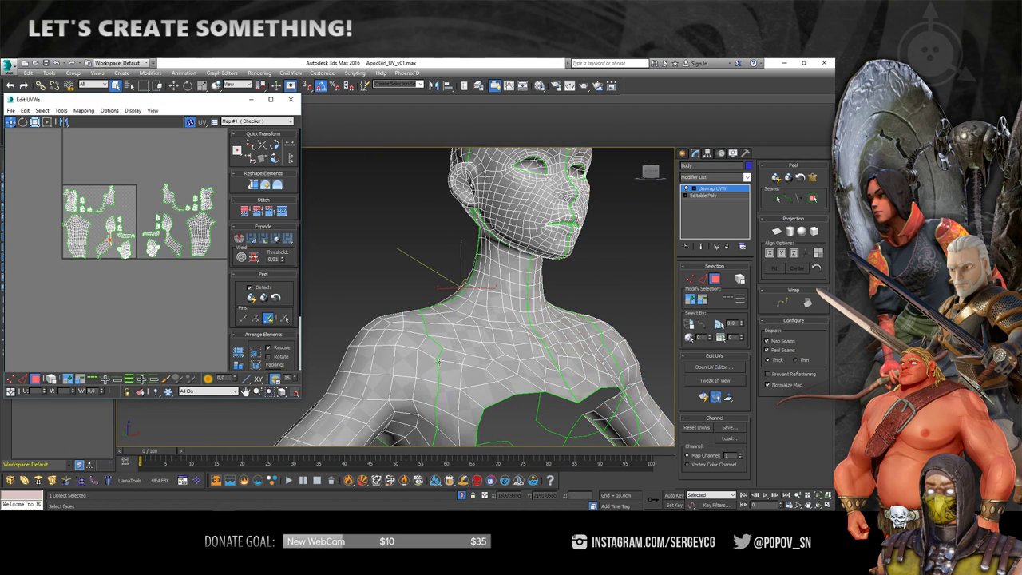
pyautogui.keyDown('alt'); pyautogui.moveTo(438, 362); pyautogui.dragTo(479, 324, button='middle'); pyautogui.keyUp('alt')
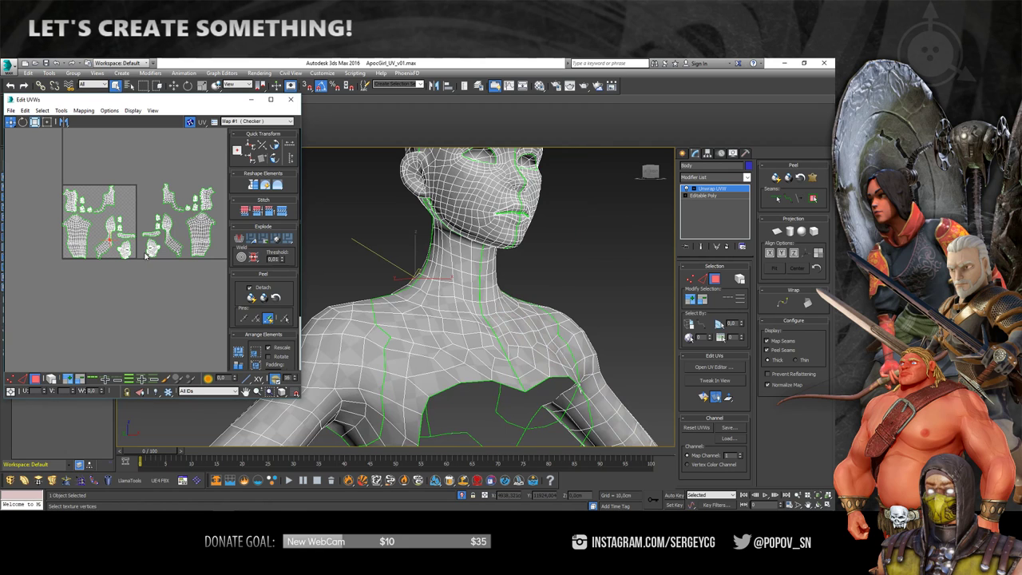
pyautogui.scroll(3, 146, 256)
pyautogui.moveTo(76, 187); pyautogui.dragTo(156, 277, button='middle')
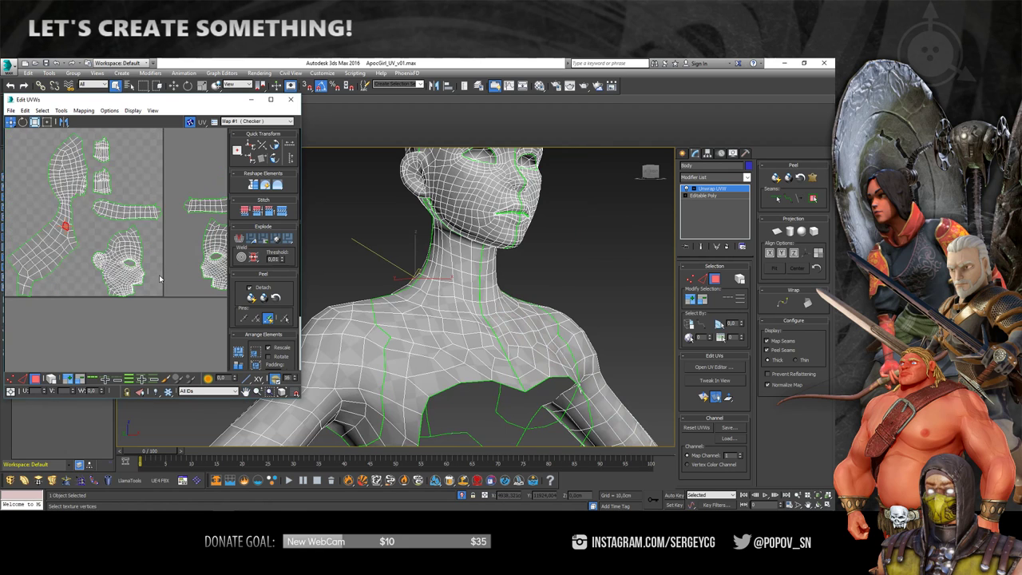
pyautogui.scroll(3, 154, 275)
pyautogui.scroll(-2, 147, 273)
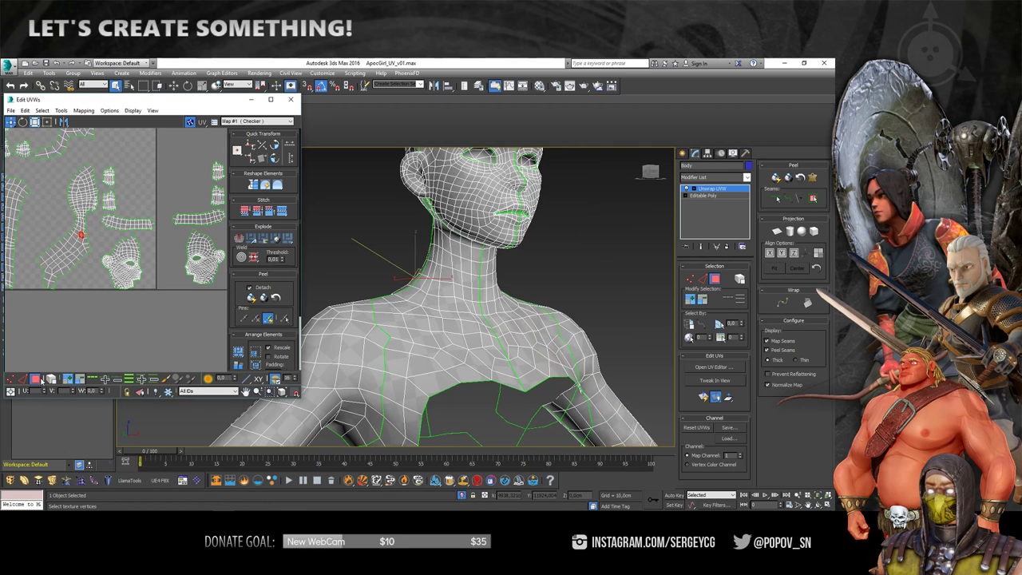
pyautogui.moveTo(221, 321); pyautogui.dragTo(100, 230)
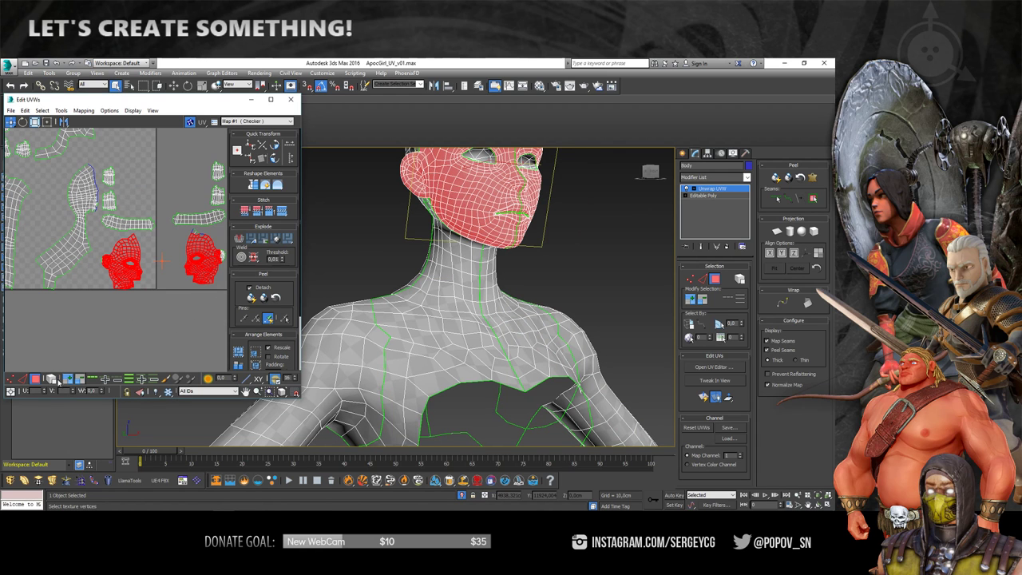
pyautogui.moveTo(192, 303); pyautogui.dragTo(192, 268, button='middle')
pyautogui.moveTo(205, 234); pyautogui.dragTo(183, 321)
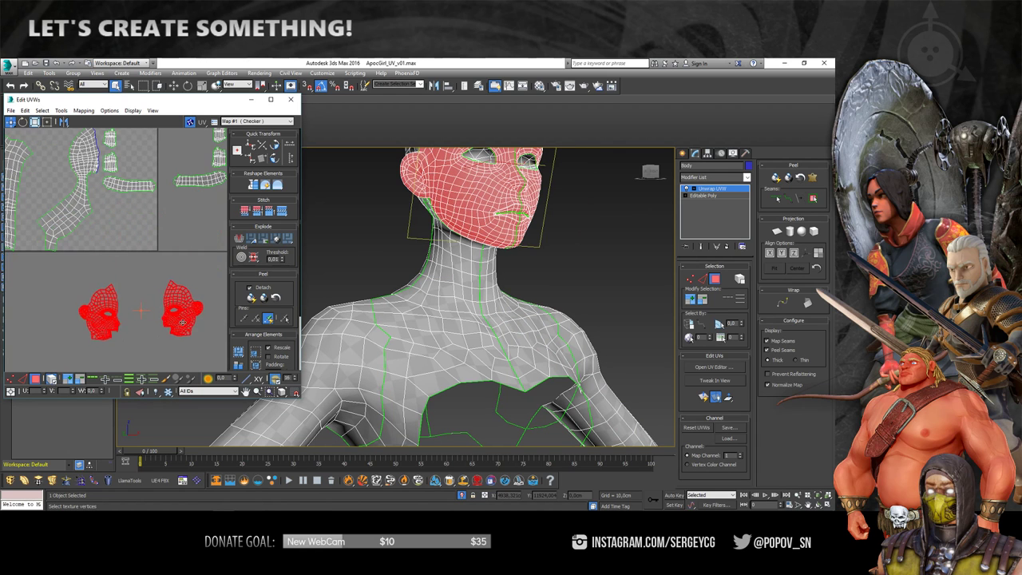
# Select the thin strip of faces running along the lips
pyautogui.keyDown('alt'); pyautogui.moveTo(183, 322); pyautogui.dragTo(218, 265, button='middle'); pyautogui.keyUp('alt')
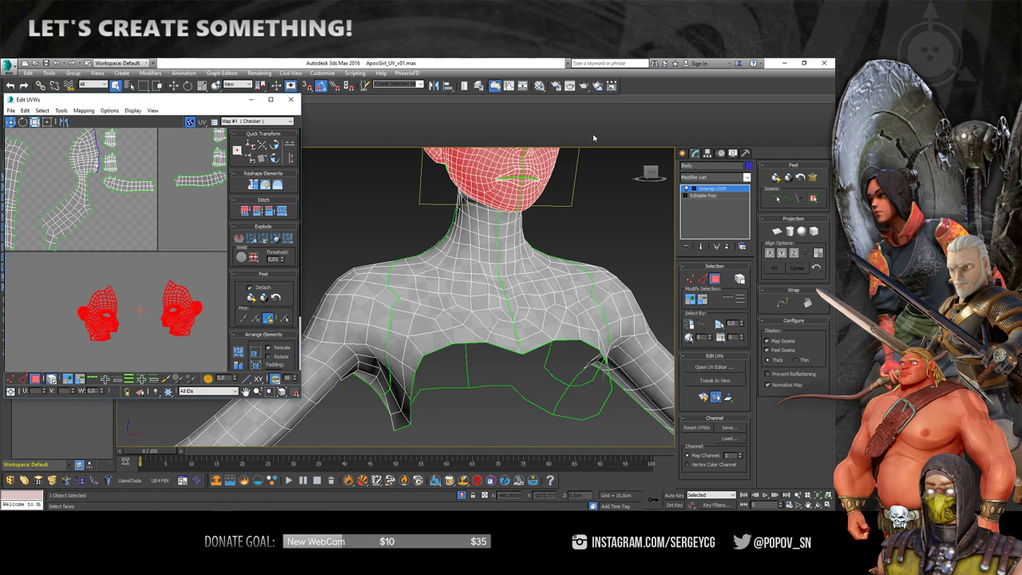
pyautogui.moveTo(594, 138)
pyautogui.keyDown('alt'); pyautogui.mouseDown(button='middle')
pyautogui.moveTo(468, 253)
pyautogui.moveTo(346, 286)
pyautogui.mouseUp(button='middle'); pyautogui.keyUp('alt')
pyautogui.scroll(2, 468, 252)
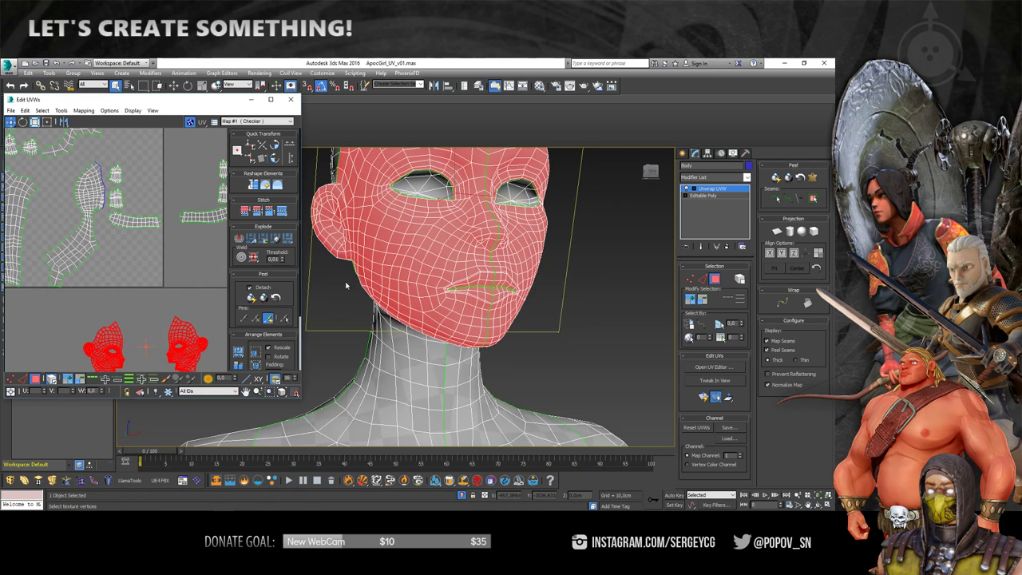
pyautogui.scroll(5, 460, 286)
pyautogui.click(487, 316)
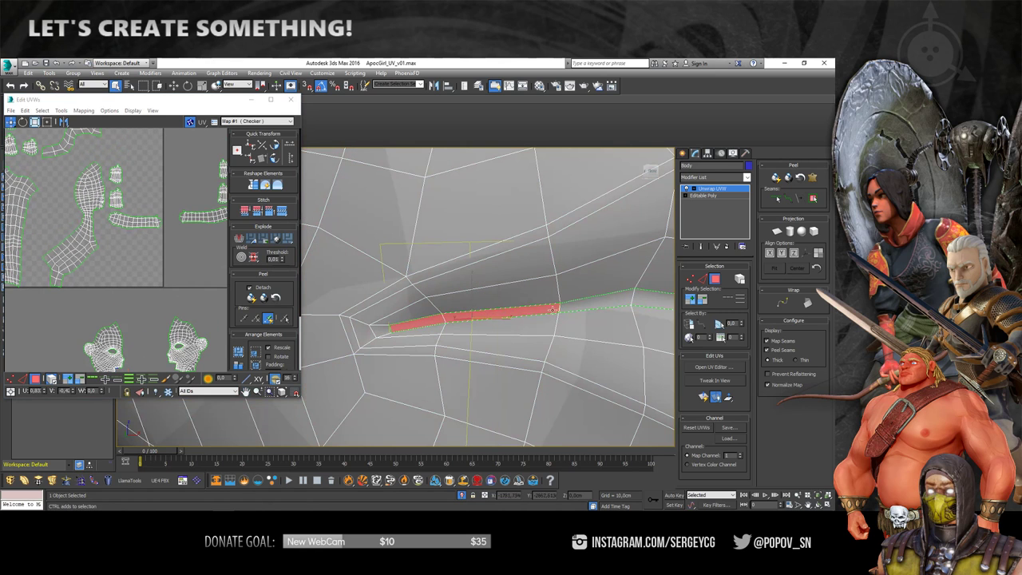
pyautogui.keyDown('alt'); pyautogui.moveTo(553, 310); pyautogui.dragTo(446, 274, button='middle'); pyautogui.keyUp('alt')
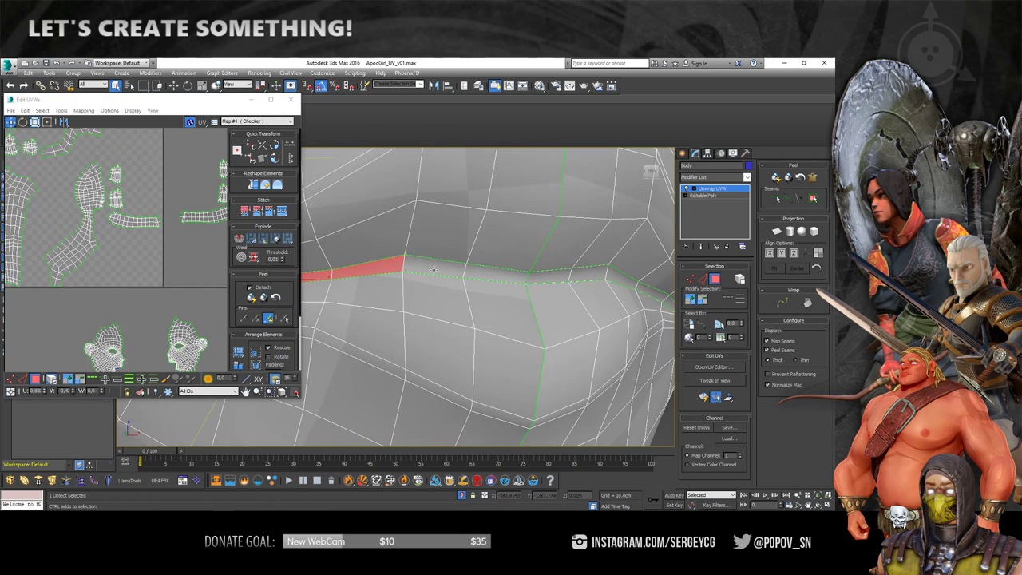
pyautogui.moveTo(433, 270); pyautogui.dragTo(490, 270)
pyautogui.moveTo(579, 275); pyautogui.dragTo(619, 278)
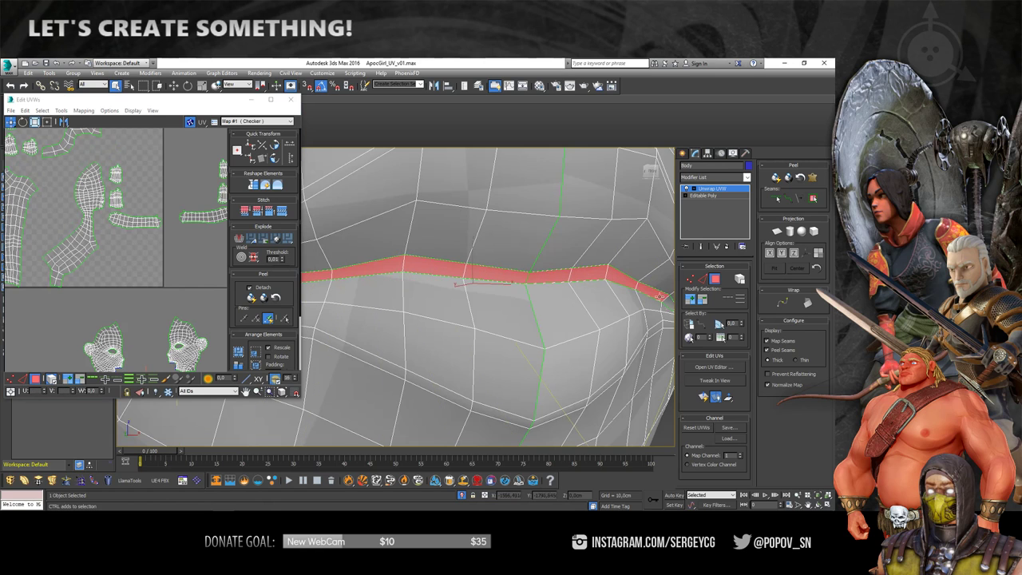
pyautogui.scroll(-5, 586, 286)
pyautogui.keyDown('alt'); pyautogui.moveTo(586, 286); pyautogui.dragTo(537, 279, button='middle'); pyautogui.keyUp('alt')
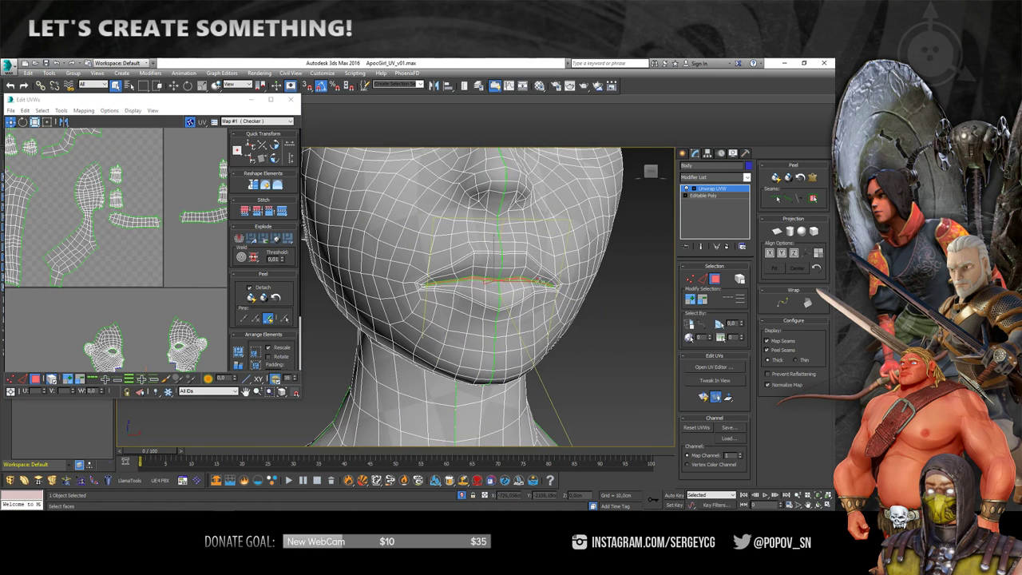
# Convert the body to Editable Poly and clear the lip face selection
pyautogui.rightClick(537, 280)
pyautogui.click(560, 292)
pyautogui.scroll(5, 457, 292)
pyautogui.scroll(-3, 458, 292)
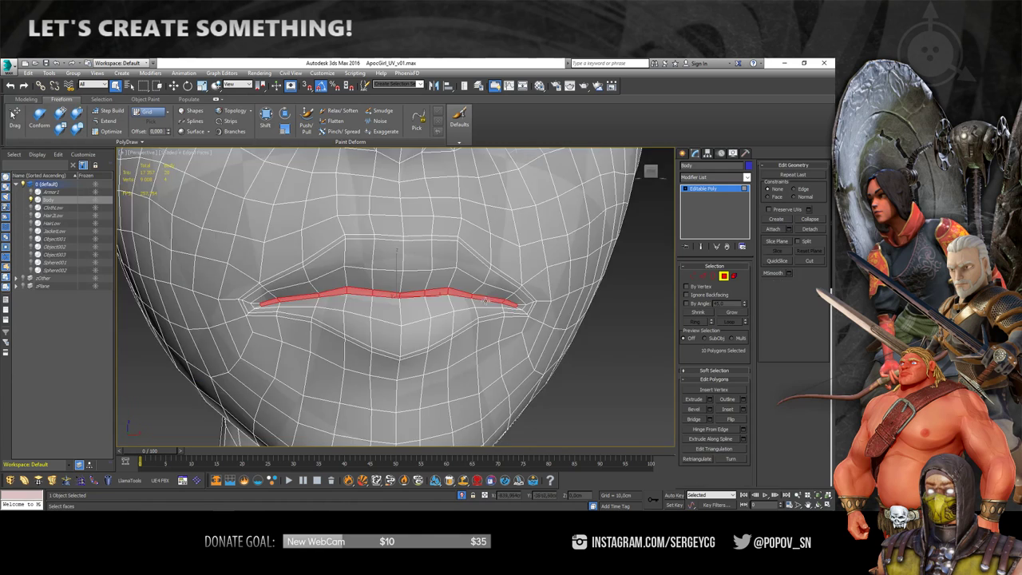
pyautogui.moveTo(458, 304)
pyautogui.keyDown('alt'); pyautogui.mouseDown(button='middle')
pyautogui.moveTo(451, 292)
pyautogui.moveTo(487, 316)
pyautogui.mouseUp(button='middle'); pyautogui.keyUp('alt')
pyautogui.hotkey('ctrl', 'd')
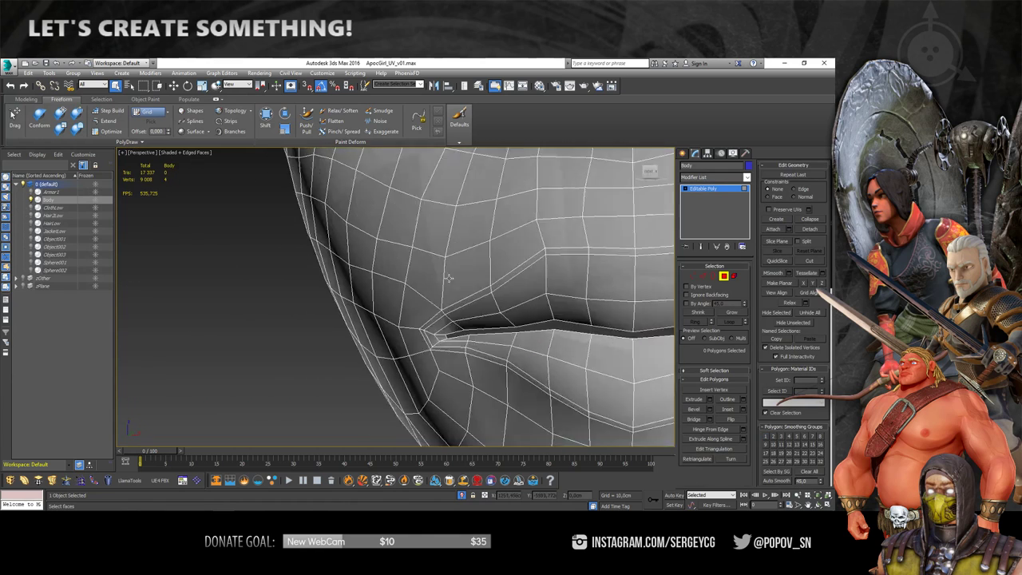
# Hide the wireframe edges and add a new Unwrap UVW modifier to the Body
pyautogui.scroll(-3, 493, 322)
pyautogui.press('F4')
pyautogui.scroll(-3, 493, 323)
pyautogui.keyDown('alt'); pyautogui.moveTo(532, 290); pyautogui.dragTo(575, 288, button='middle'); pyautogui.keyUp('alt')
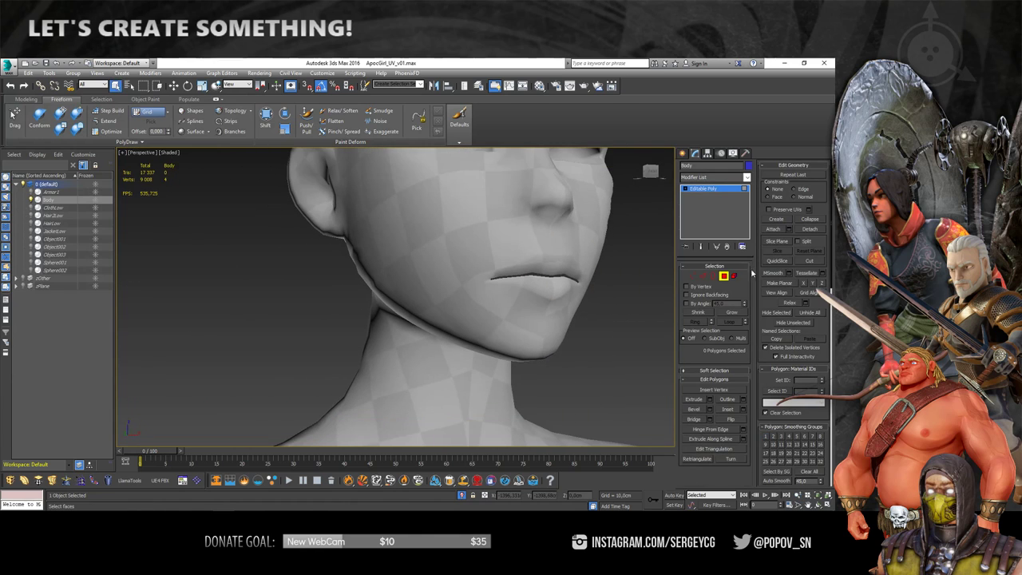
pyautogui.click(724, 277)
pyautogui.rightClick(457, 255)
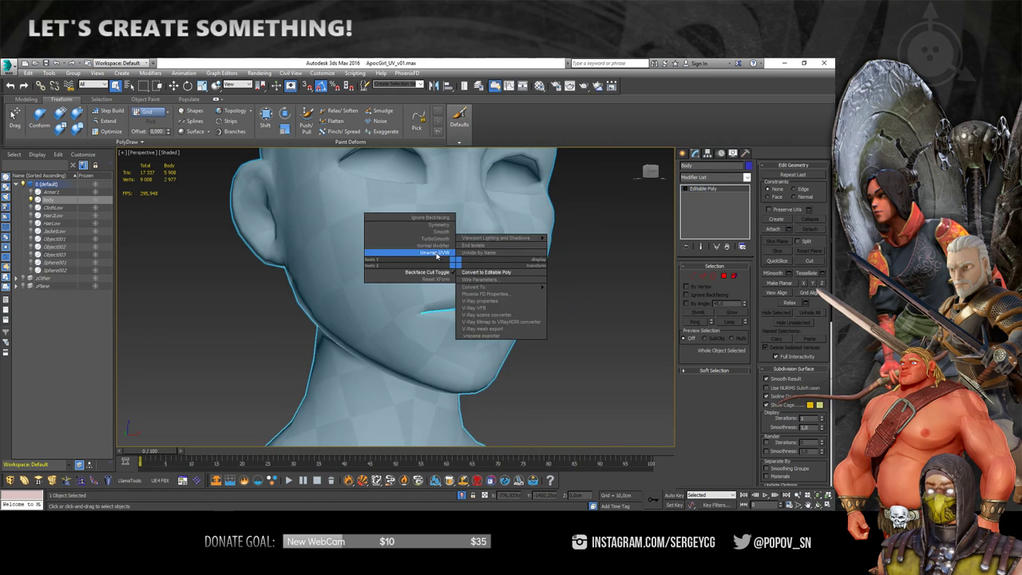
pyautogui.click(423, 255)
# In the UV editor, select both head UV islands in Polygon mode and frame them
pyautogui.click(714, 367)
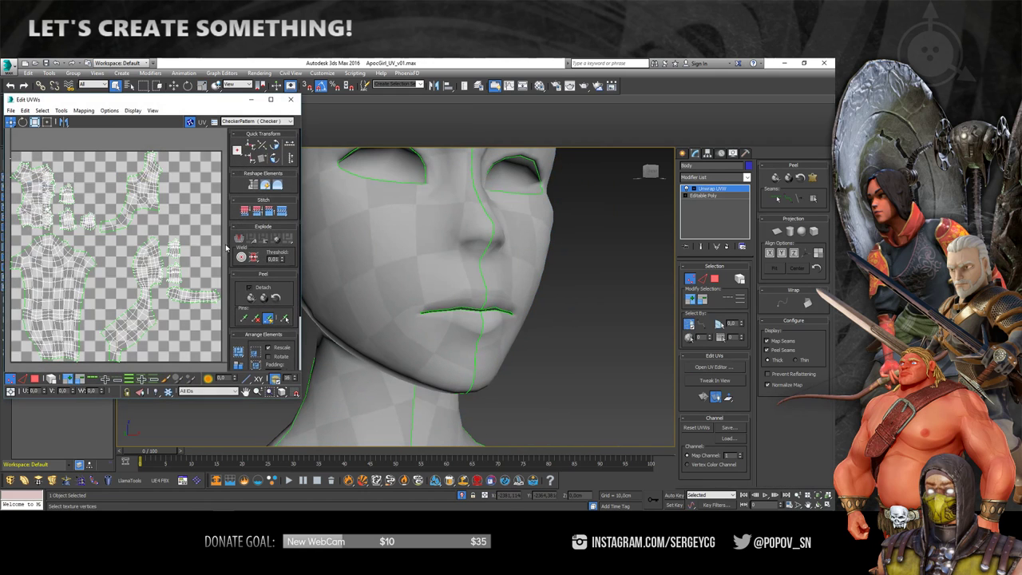
pyautogui.scroll(-2, 151, 233)
pyautogui.scroll(-2, 150, 233)
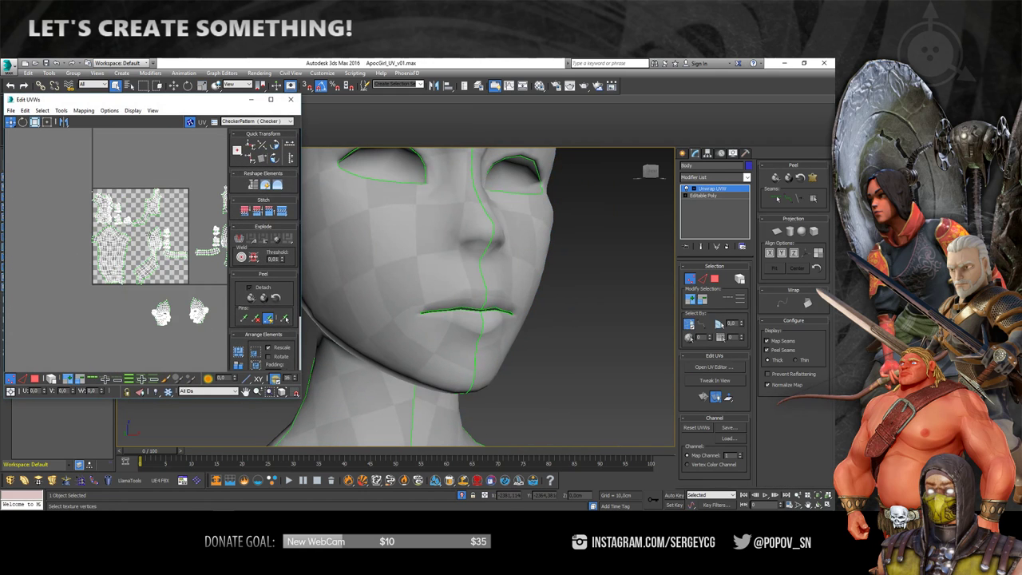
pyautogui.click(35, 379)
pyautogui.scroll(3, 180, 311)
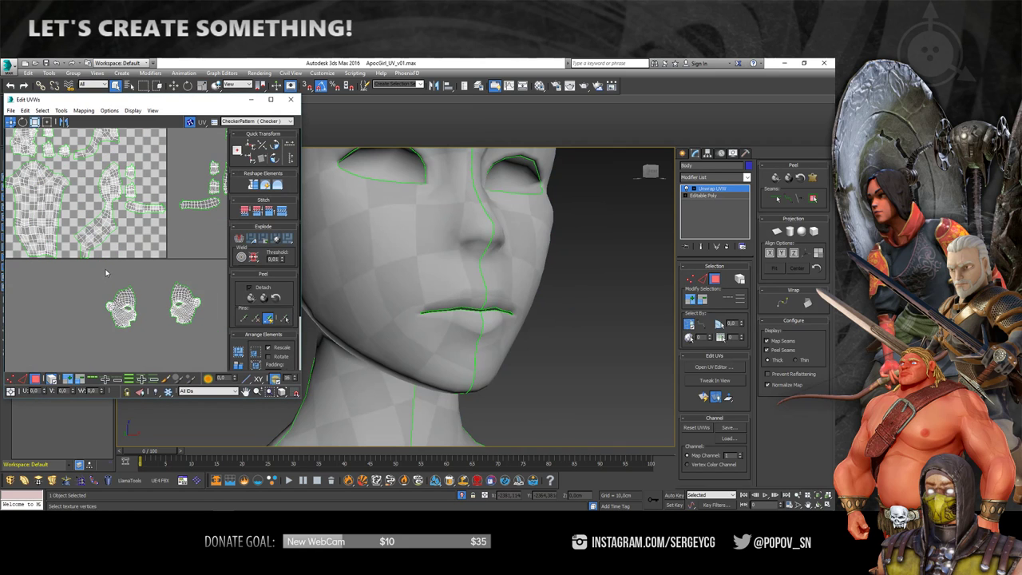
pyautogui.moveTo(221, 354); pyautogui.dragTo(220, 355)
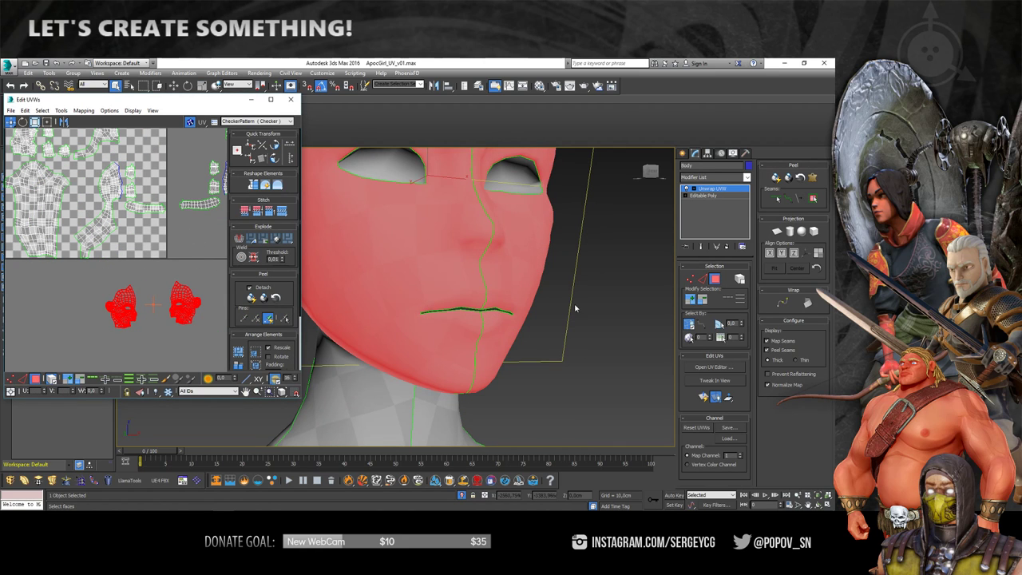
pyautogui.scroll(3, 207, 317)
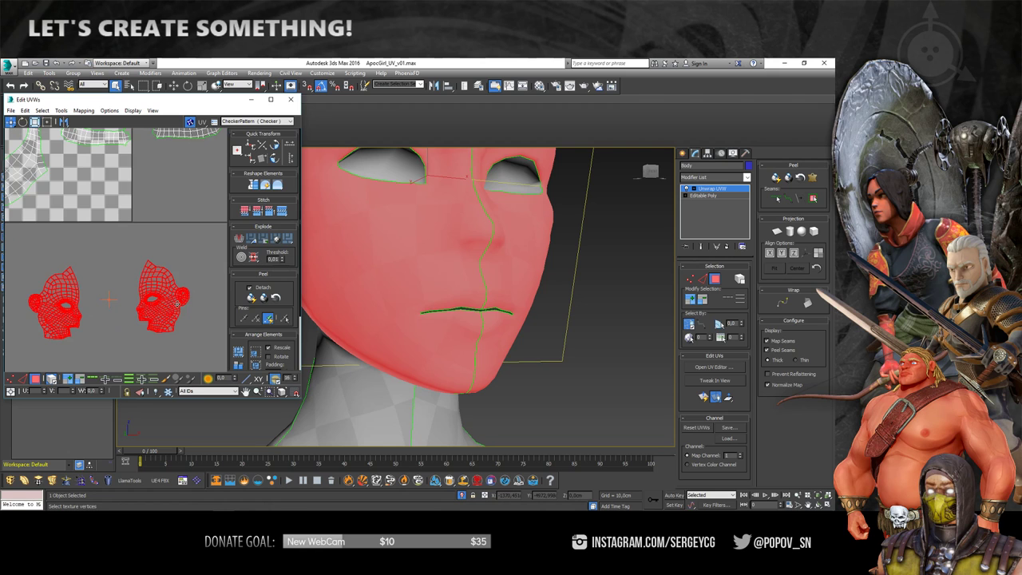
pyautogui.press('z')
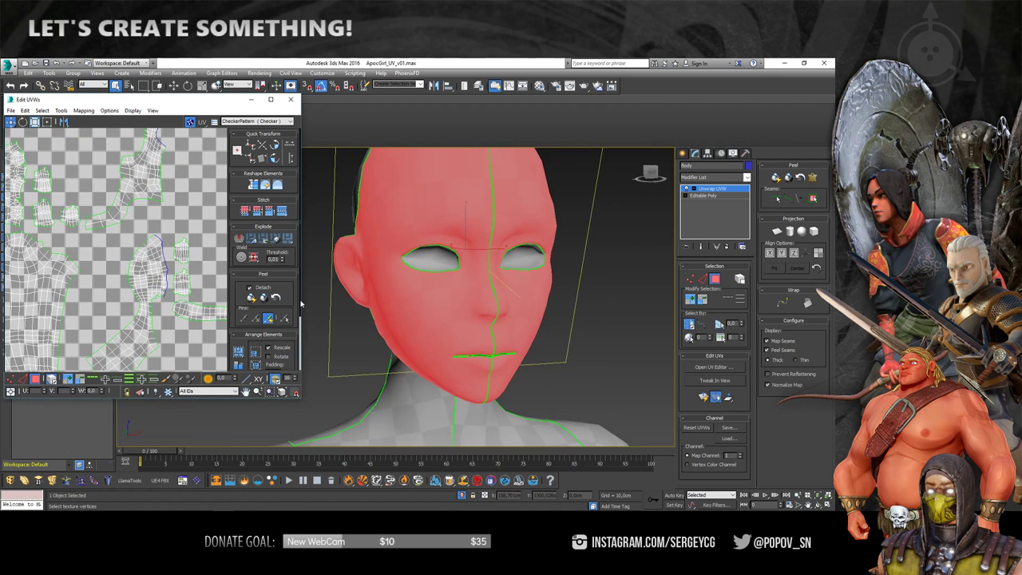
# Select the first eye's ring of faces, planar-map it, and move the island above the checker area
pyautogui.click(432, 257)
pyautogui.scroll(-3, 164, 345)
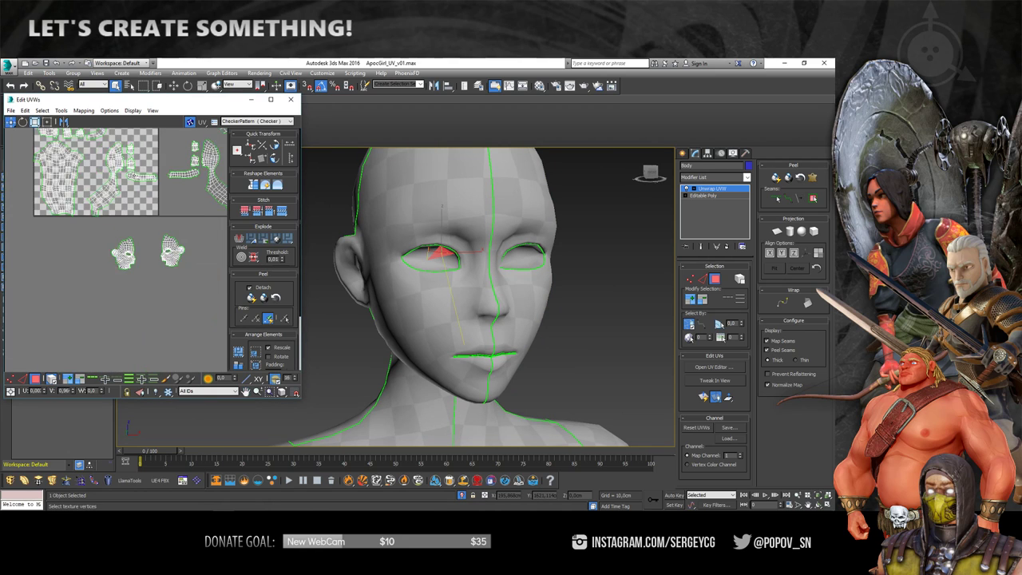
pyautogui.scroll(-2, 164, 345)
pyautogui.scroll(3, 94, 254)
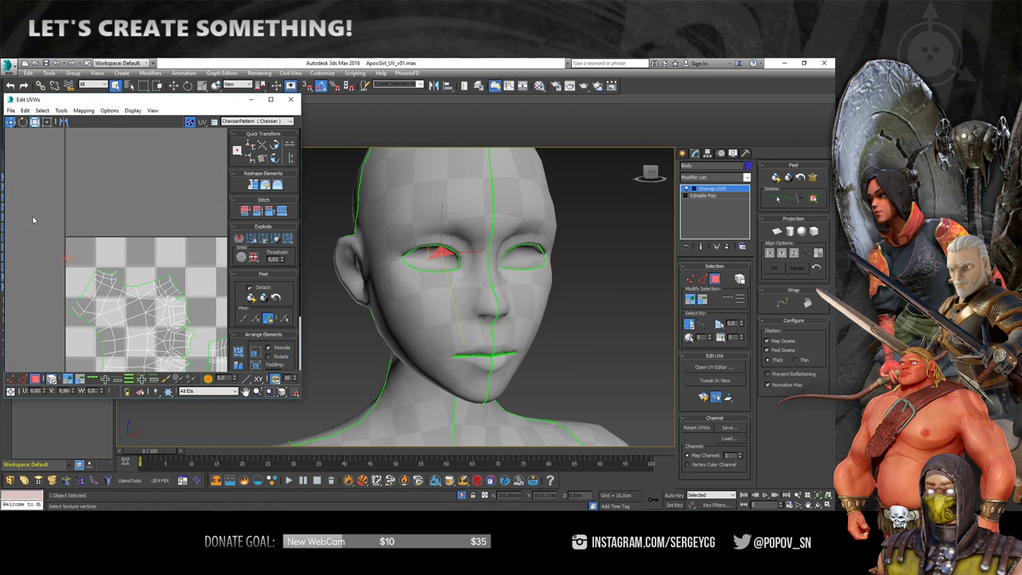
pyautogui.hotkey('ctrl', 'pageup')
pyautogui.keyDown('alt'); pyautogui.moveTo(471, 324); pyautogui.dragTo(475, 312, button='middle'); pyautogui.keyUp('alt')
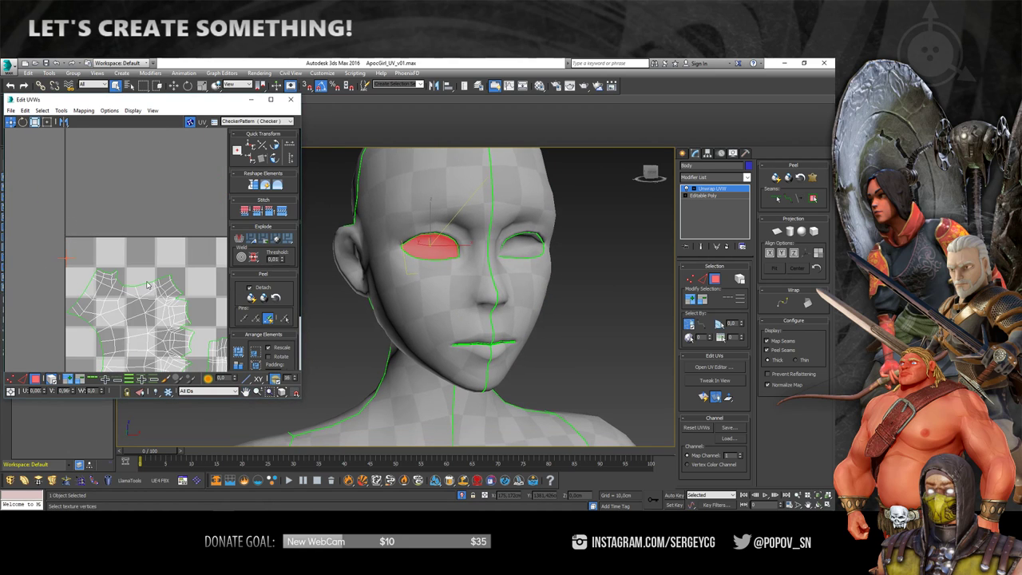
pyautogui.scroll(-2, 145, 270)
pyautogui.click(633, 259)
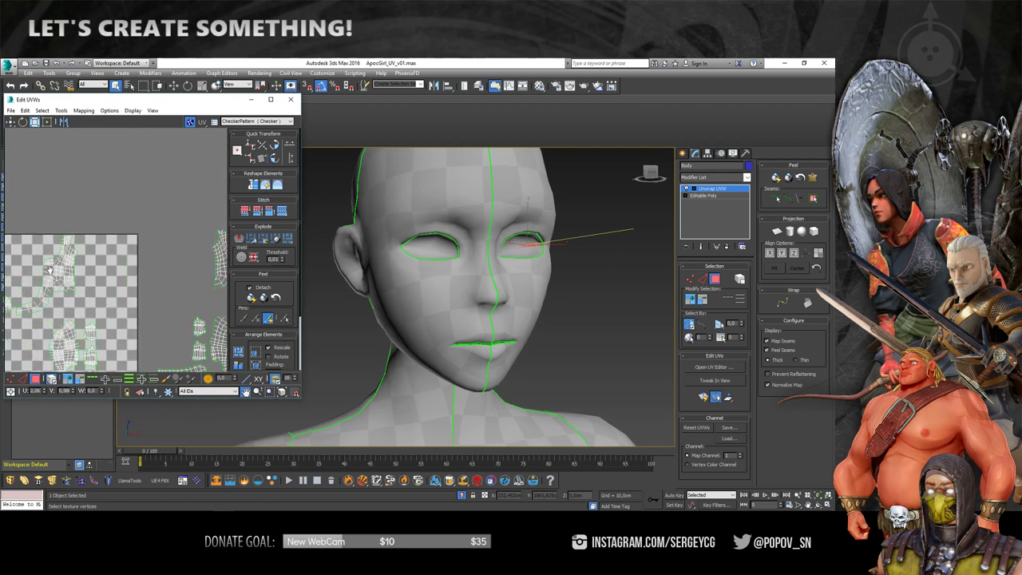
pyautogui.scroll(-4, 116, 248)
pyautogui.scroll(2, 117, 248)
pyautogui.scroll(2, 117, 248)
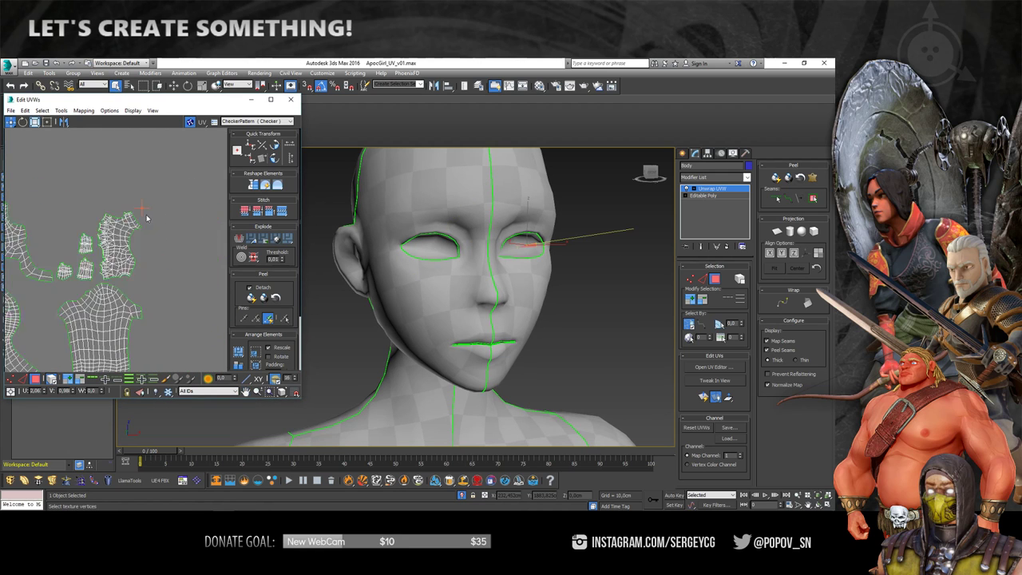
pyautogui.scroll(1, 128, 239)
pyautogui.hotkey('ctrl', 'z')
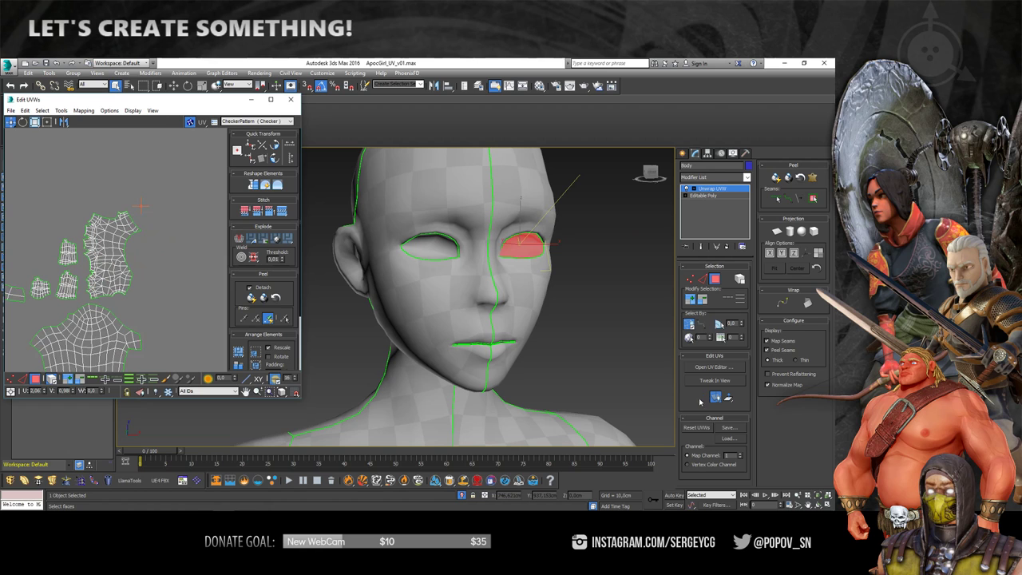
pyautogui.click(703, 397)
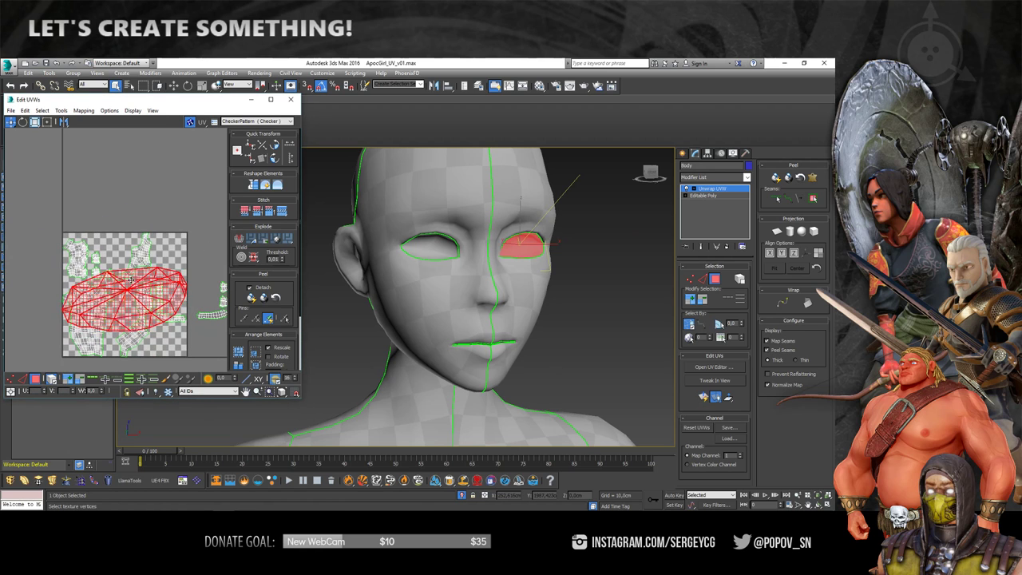
pyautogui.moveTo(130, 279); pyautogui.dragTo(130, 160)
pyautogui.moveTo(130, 160); pyautogui.dragTo(159, 162, button='middle')
# Planar-map the other eye's faces and place its island above the first eye island
pyautogui.click(445, 243)
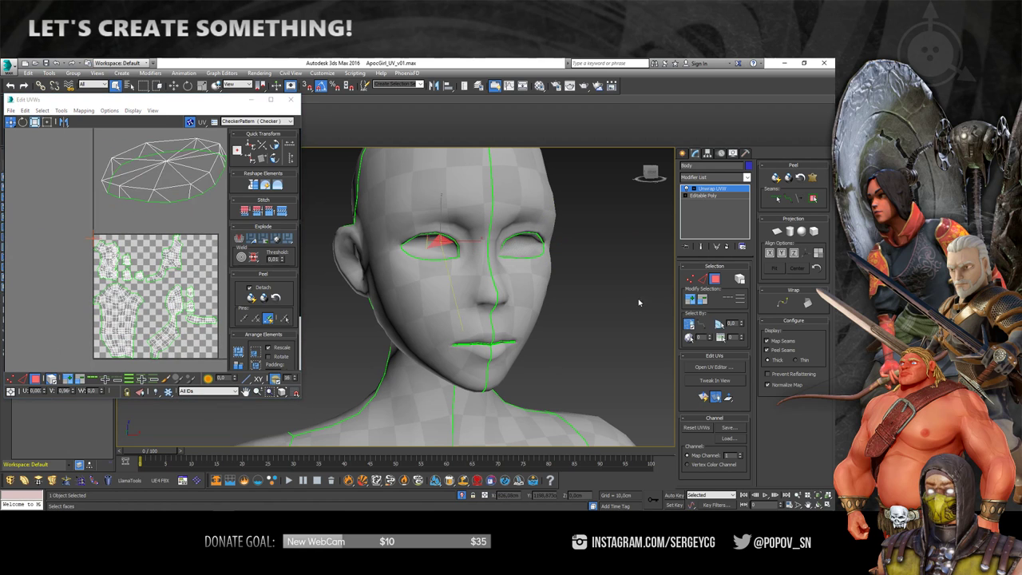
pyautogui.scroll(1, 110, 226)
pyautogui.scroll(1, 109, 226)
pyautogui.press('3')
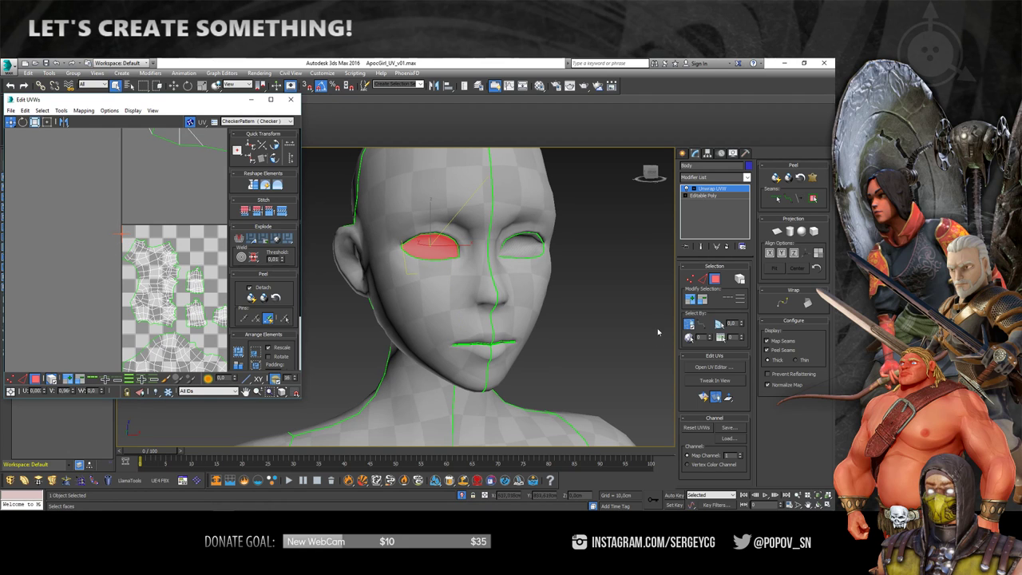
pyautogui.scroll(-2, 142, 292)
pyautogui.moveTo(141, 293); pyautogui.dragTo(142, 140)
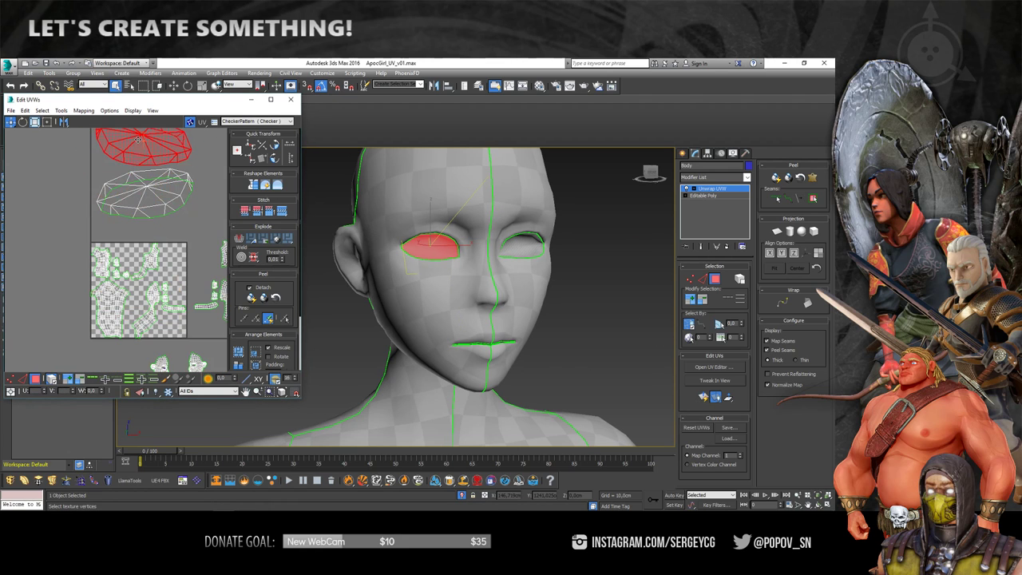
pyautogui.moveTo(173, 209); pyautogui.dragTo(147, 232, button='middle')
# Freeform-scale both eye islands into a small cluster below the checker tile
pyautogui.scroll(-3, 146, 232)
pyautogui.keyDown('ctrl'); pyautogui.click(128, 227); pyautogui.keyUp('ctrl')
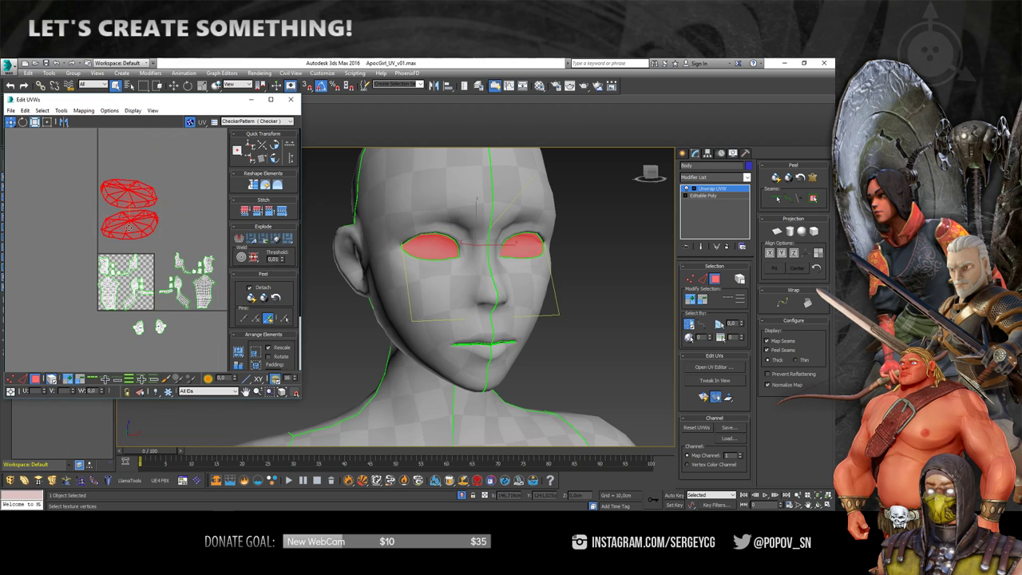
pyautogui.click(47, 121)
pyautogui.scroll(2, 159, 183)
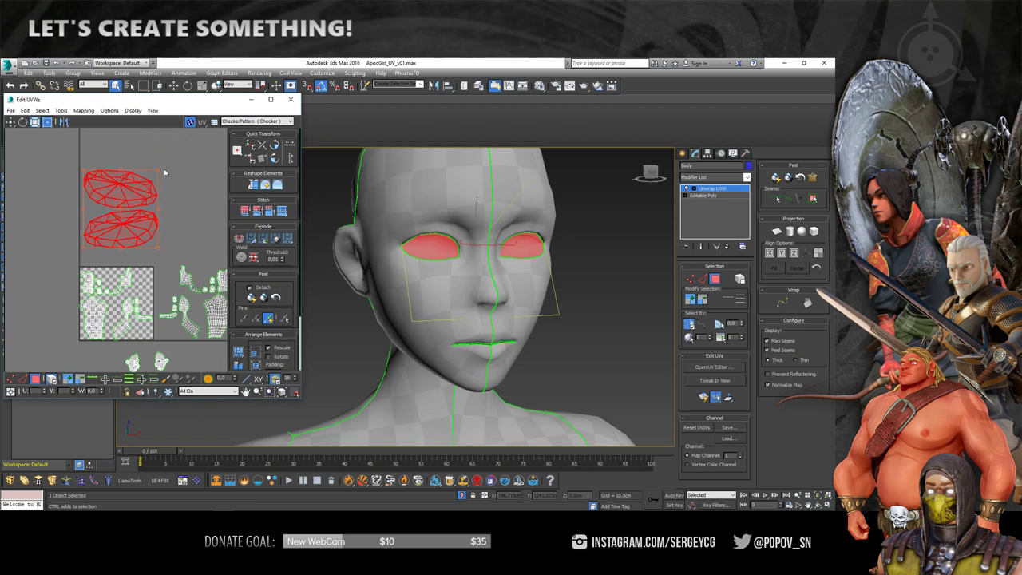
pyautogui.moveTo(164, 171); pyautogui.dragTo(72, 275)
pyautogui.click(48, 336)
# Drag-select the two face-half UV islands and open the Pelt Map dialog for them
pyautogui.keyDown('alt'); pyautogui.moveTo(505, 274); pyautogui.dragTo(473, 283, button='middle'); pyautogui.keyUp('alt')
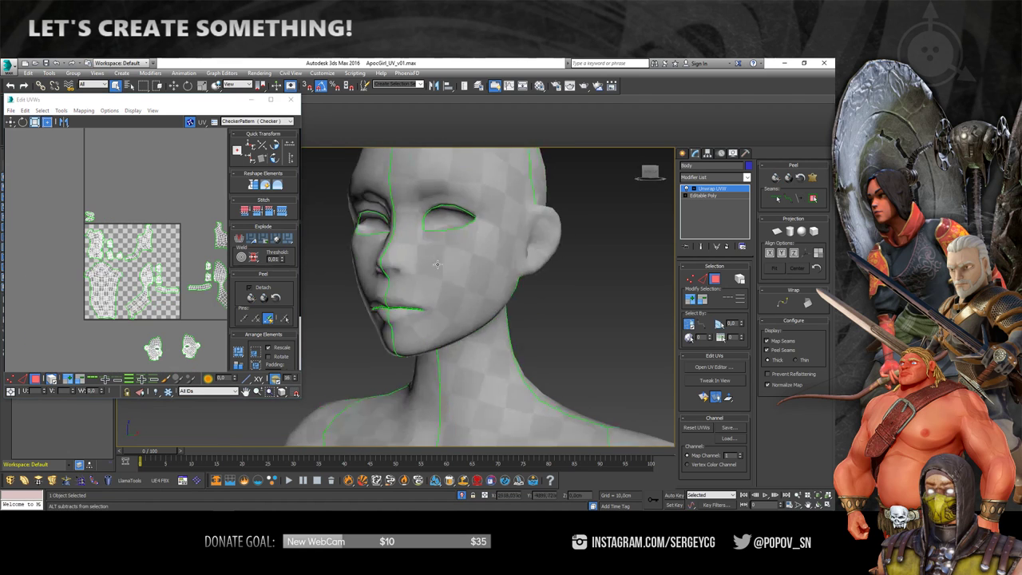
pyautogui.moveTo(159, 304); pyautogui.dragTo(128, 200, button='middle')
pyautogui.scroll(2, 151, 240)
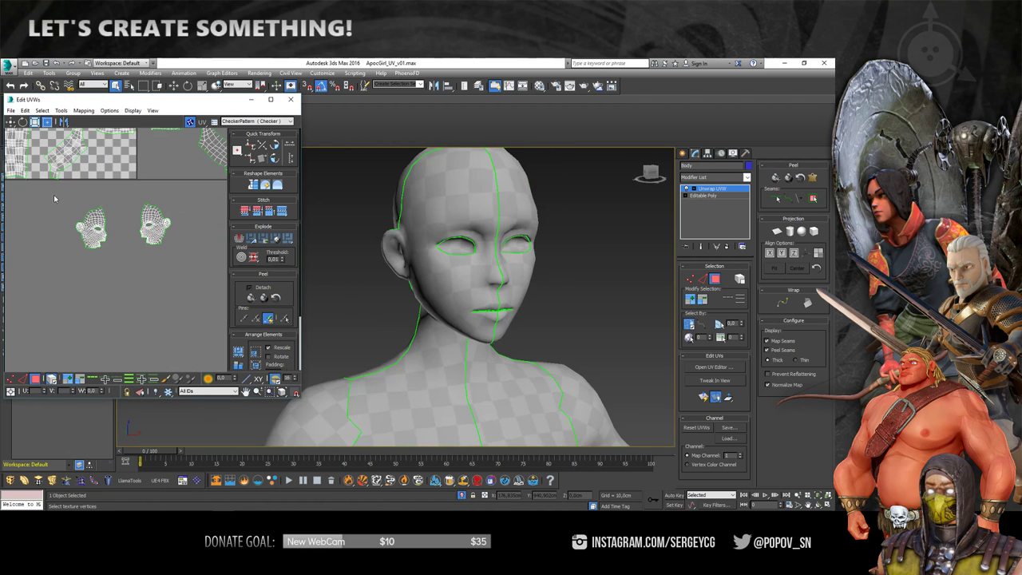
pyautogui.moveTo(54, 195); pyautogui.dragTo(209, 294)
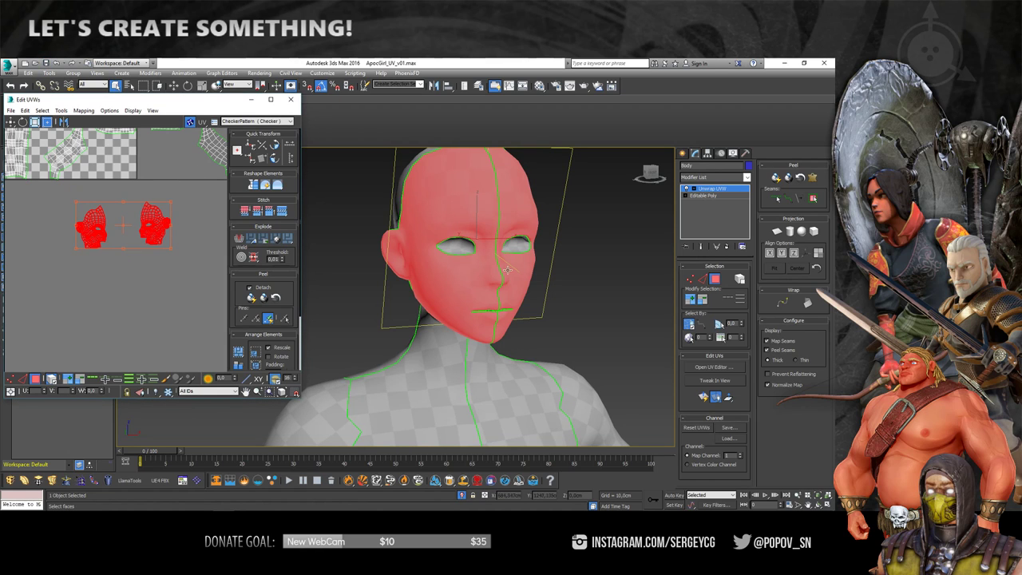
pyautogui.scroll(3, 132, 217)
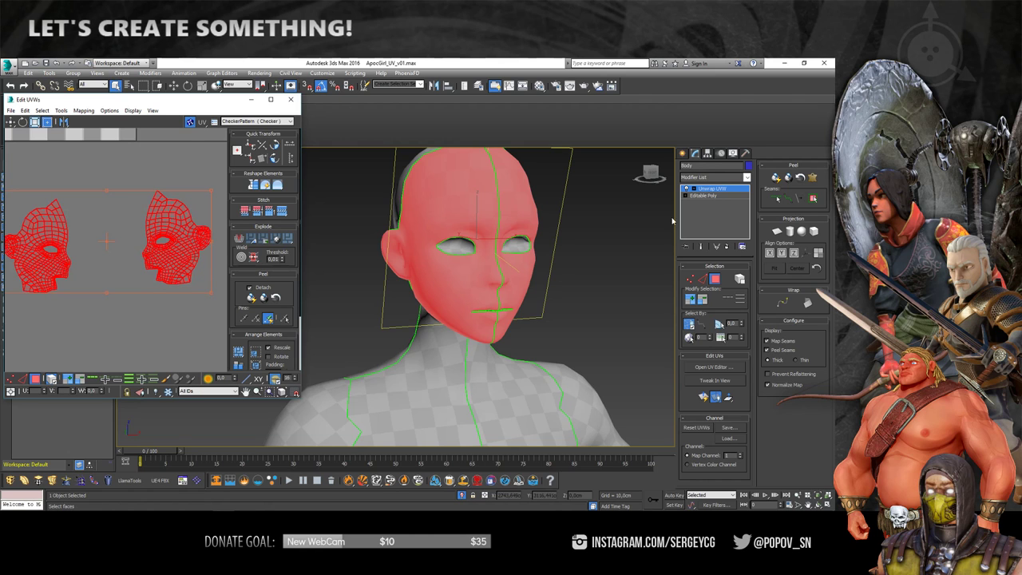
pyautogui.click(812, 178)
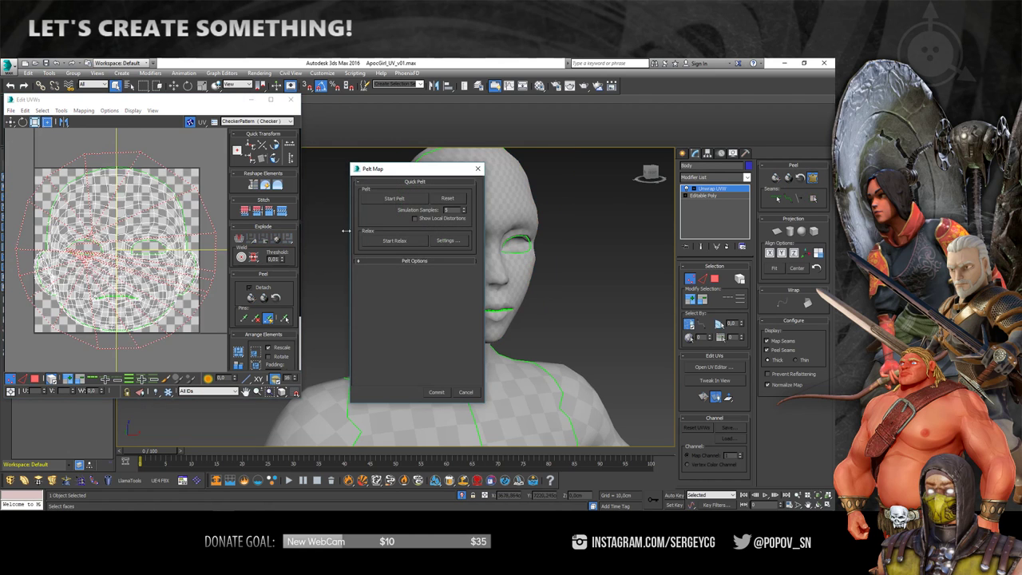
pyautogui.click(397, 199)
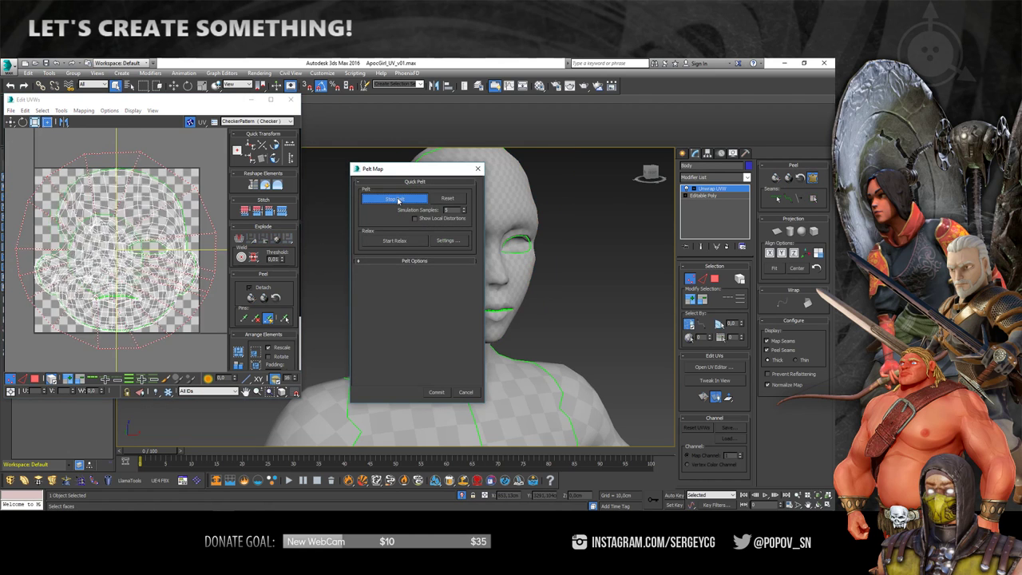
pyautogui.click(468, 393)
pyautogui.scroll(-3, 103, 202)
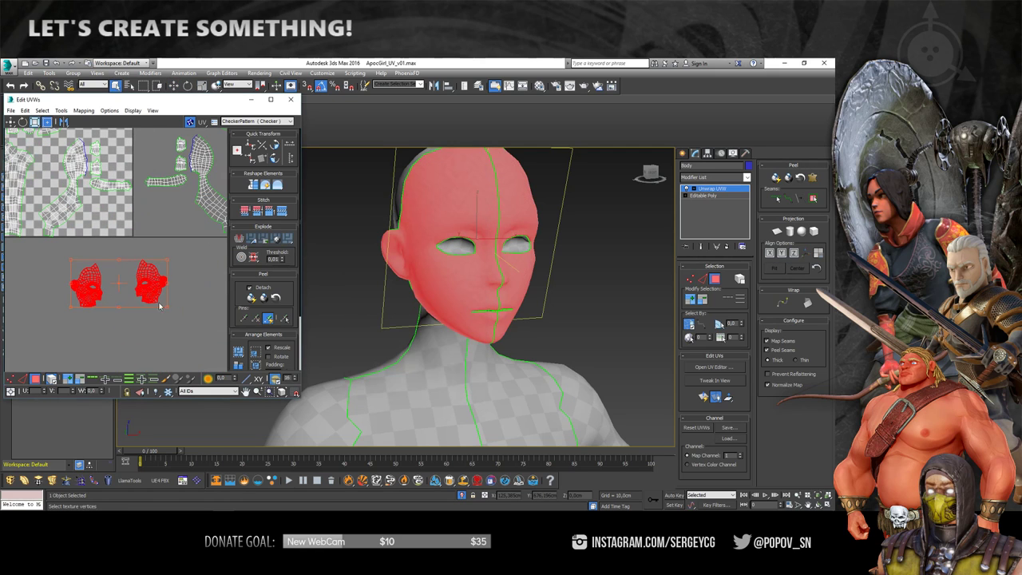
pyautogui.moveTo(489, 264)
pyautogui.keyDown('alt'); pyautogui.mouseDown(button='middle')
pyautogui.moveTo(551, 212)
pyautogui.moveTo(479, 218)
pyautogui.mouseUp(button='middle'); pyautogui.keyUp('alt')
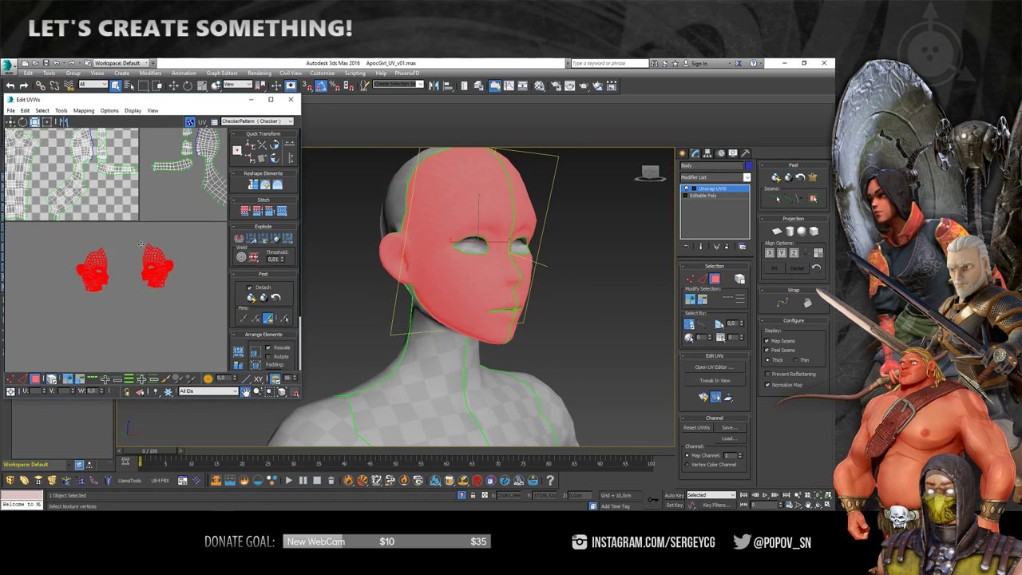
pyautogui.scroll(4, 131, 308)
pyautogui.click(812, 178)
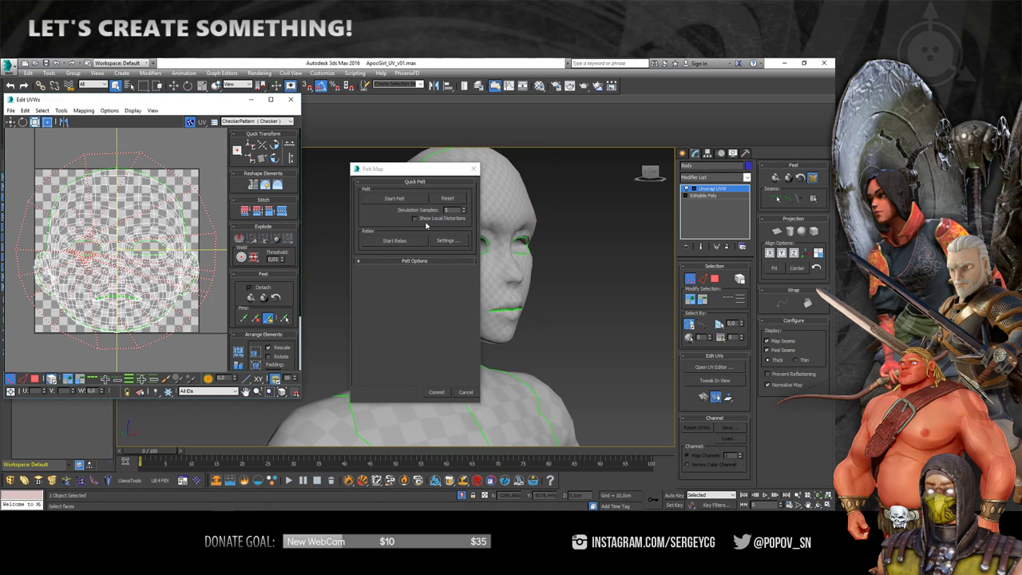
# Toggle the distortion display and rerun the pelt, then cancel the Pelt Map
pyautogui.click(427, 219)
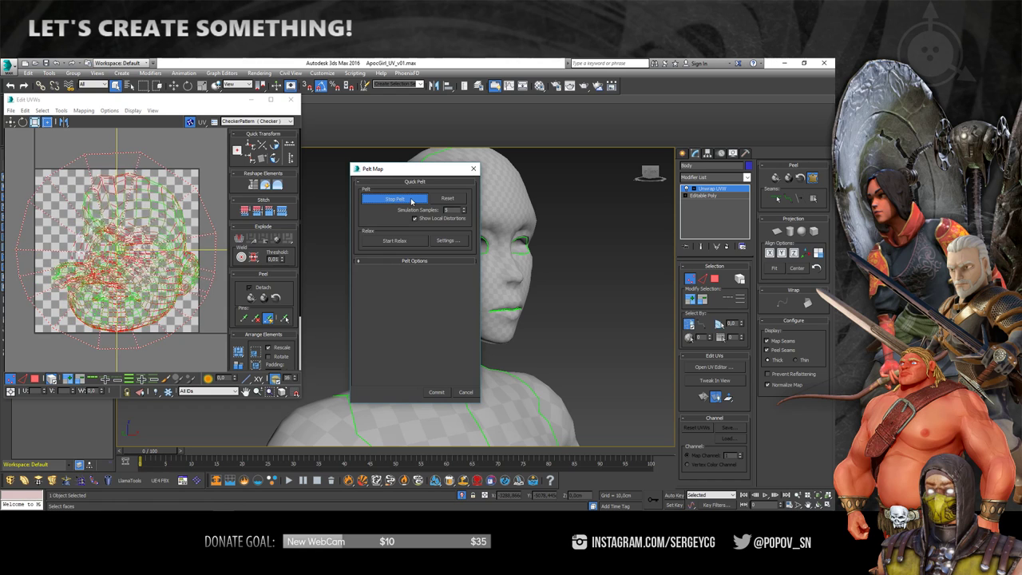
pyautogui.click(412, 202)
pyautogui.click(414, 219)
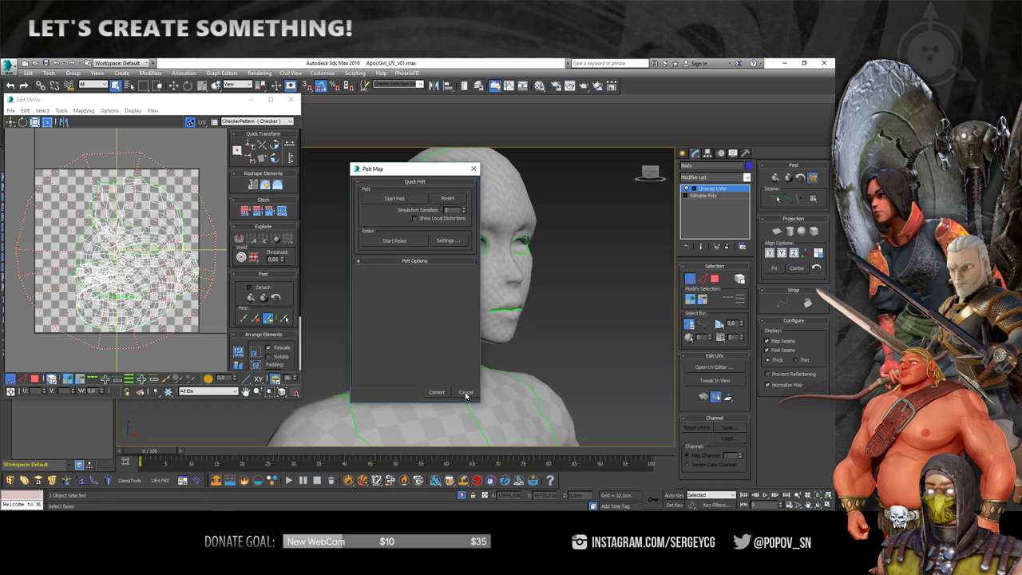
pyautogui.click(405, 202)
pyautogui.click(406, 201)
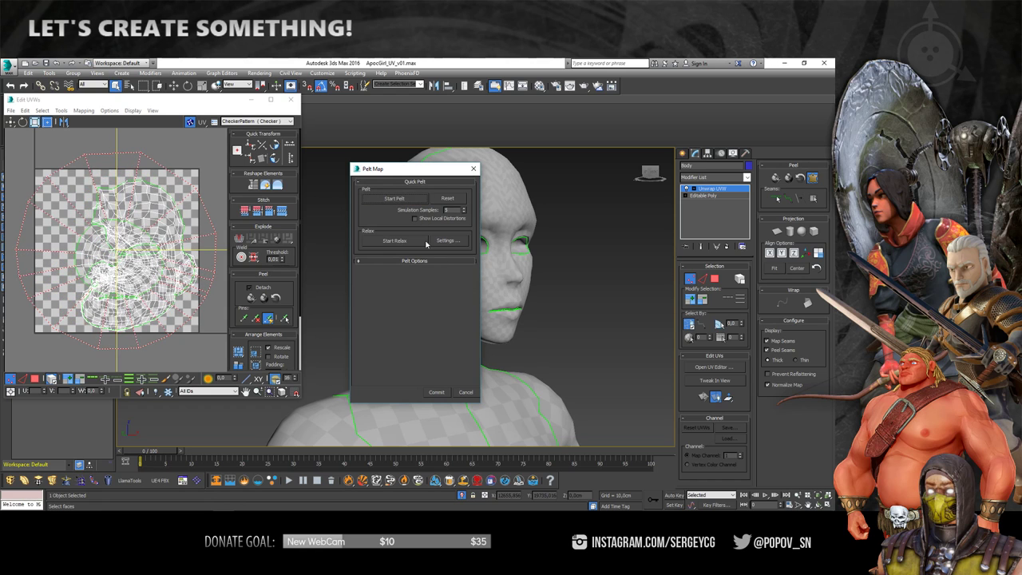
pyautogui.click(465, 396)
# Select all UV islands with Ctrl+A and open the Select menu's conversion options
pyautogui.scroll(-3, 128, 264)
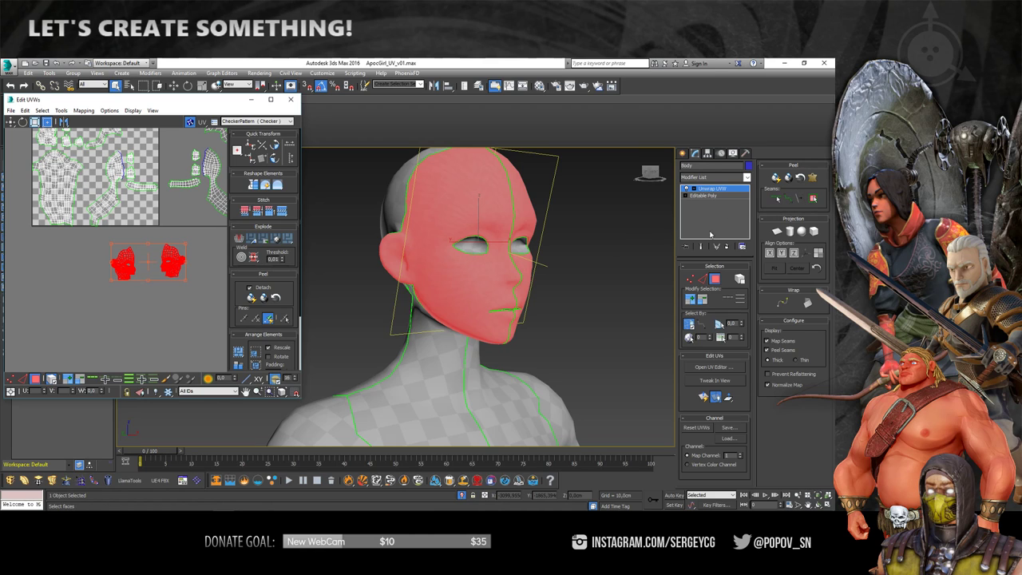
pyautogui.scroll(1, 171, 264)
pyautogui.scroll(2, 171, 264)
pyautogui.click(72, 221)
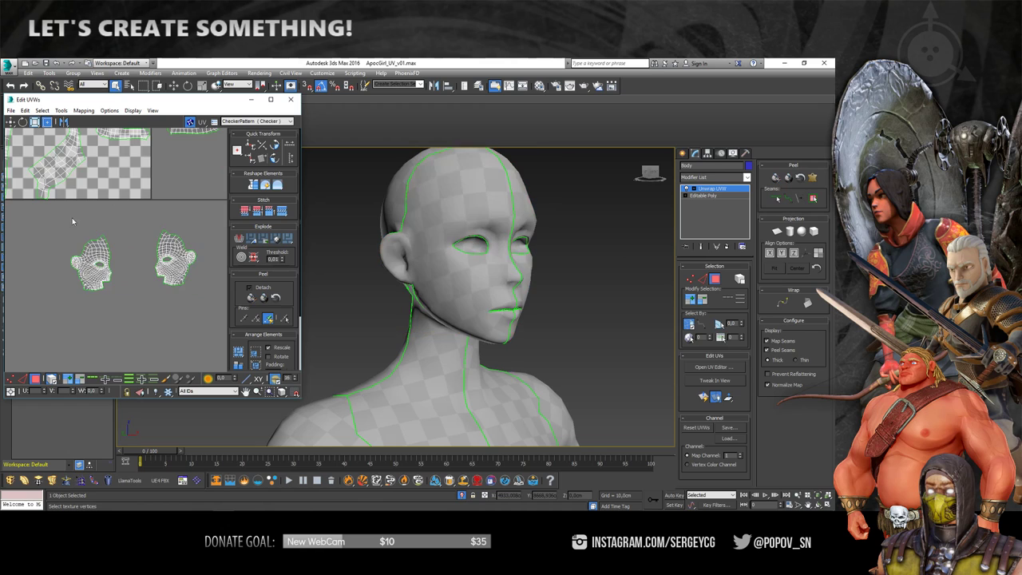
pyautogui.hotkey('ctrl', 'a')
pyautogui.click(44, 111)
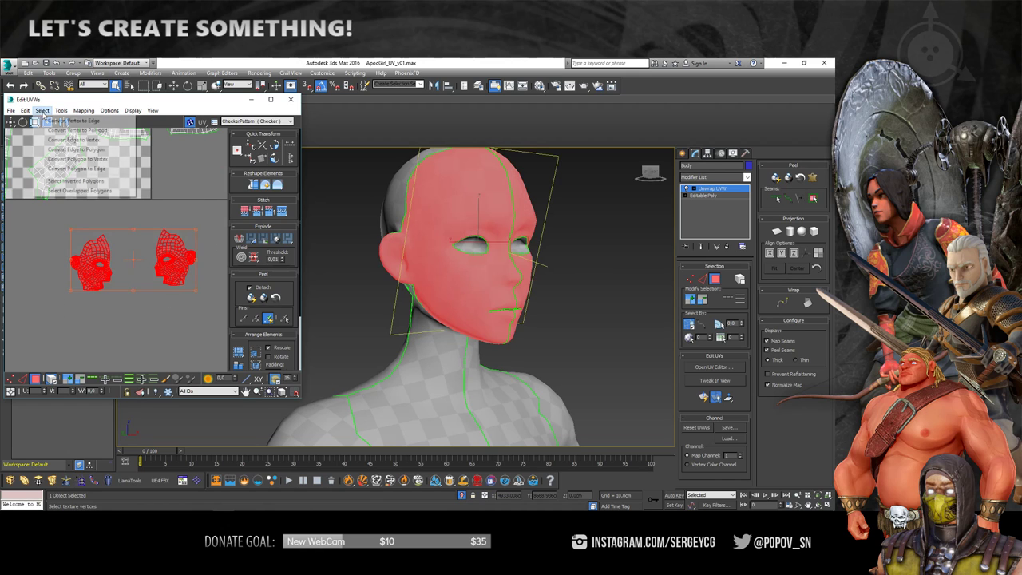
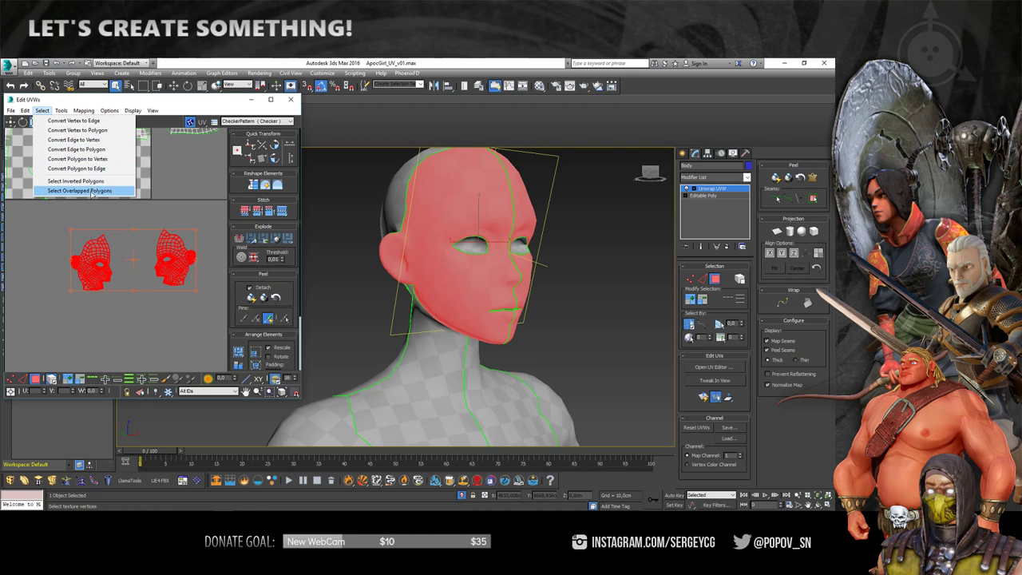
# Clear the overlapped selection and switch to UV face selection on the face island
pyautogui.click(178, 203)
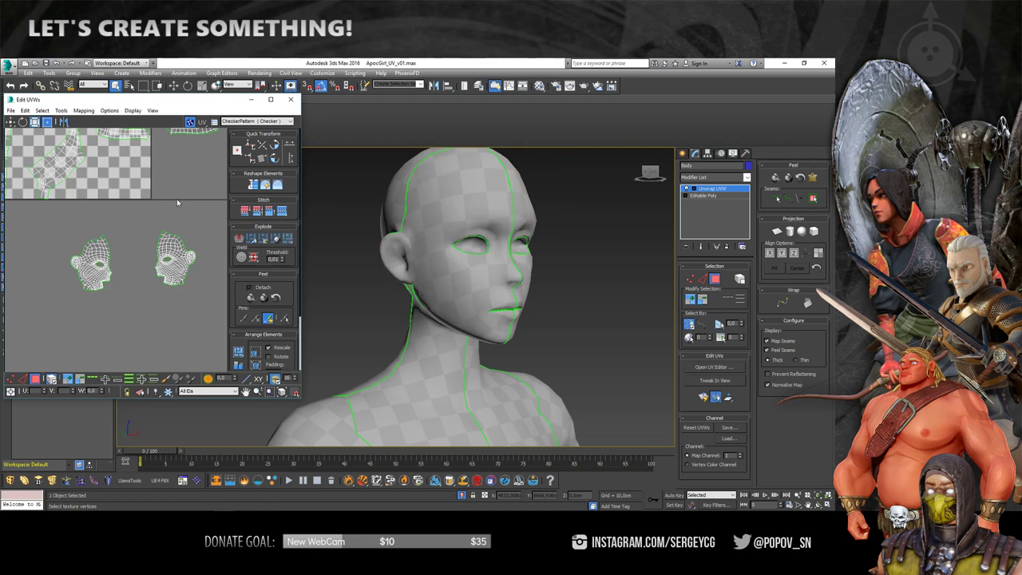
pyautogui.click(22, 379)
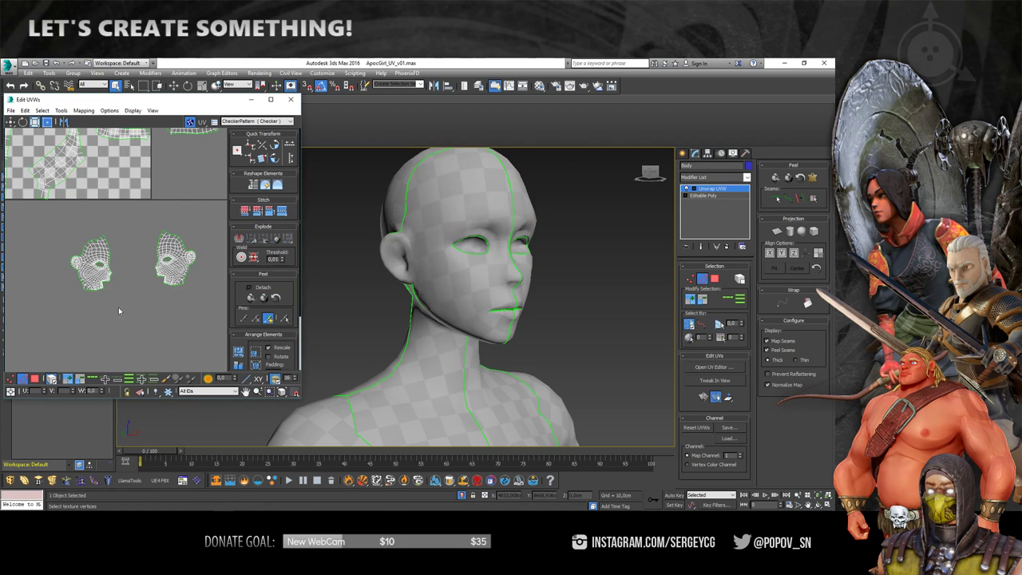
pyautogui.scroll(5, 83, 239)
pyautogui.click(86, 266)
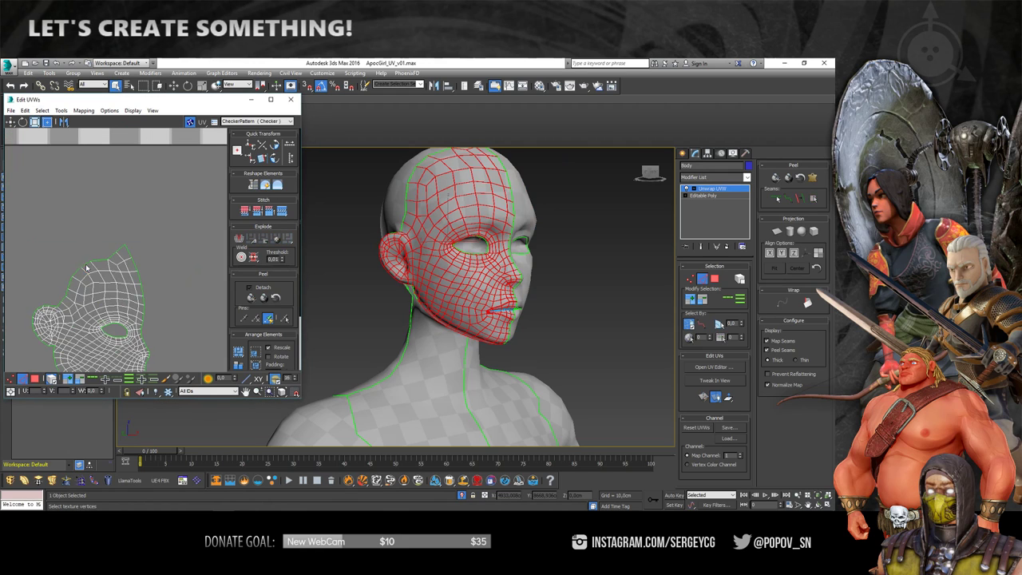
pyautogui.click(95, 231)
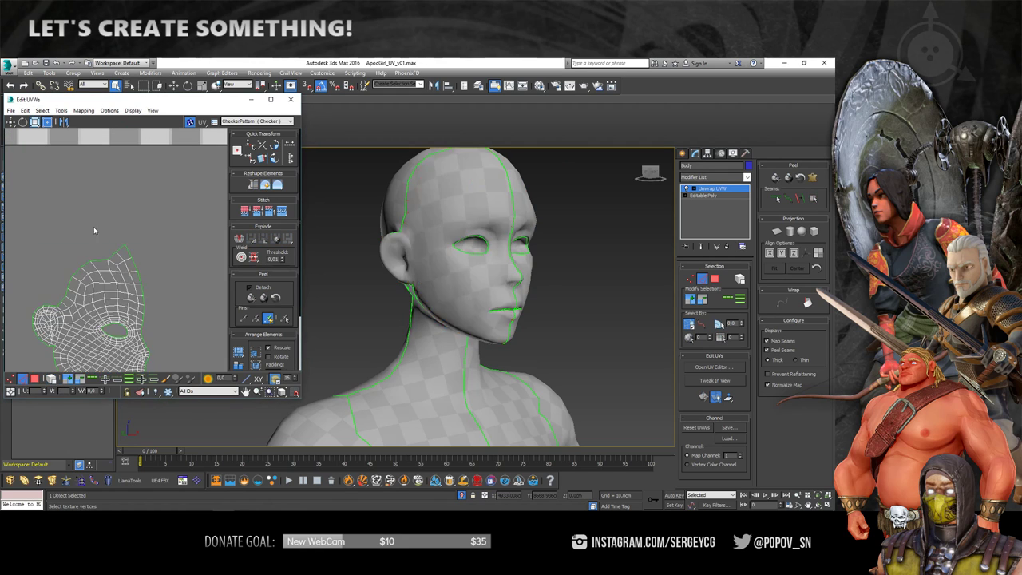
pyautogui.rightClick(82, 262)
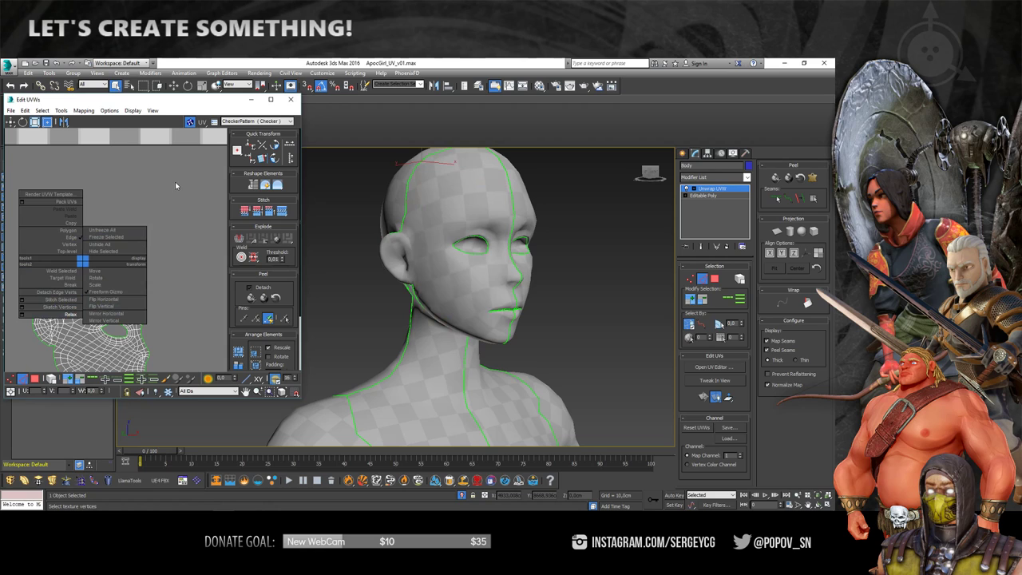
pyautogui.click(702, 327)
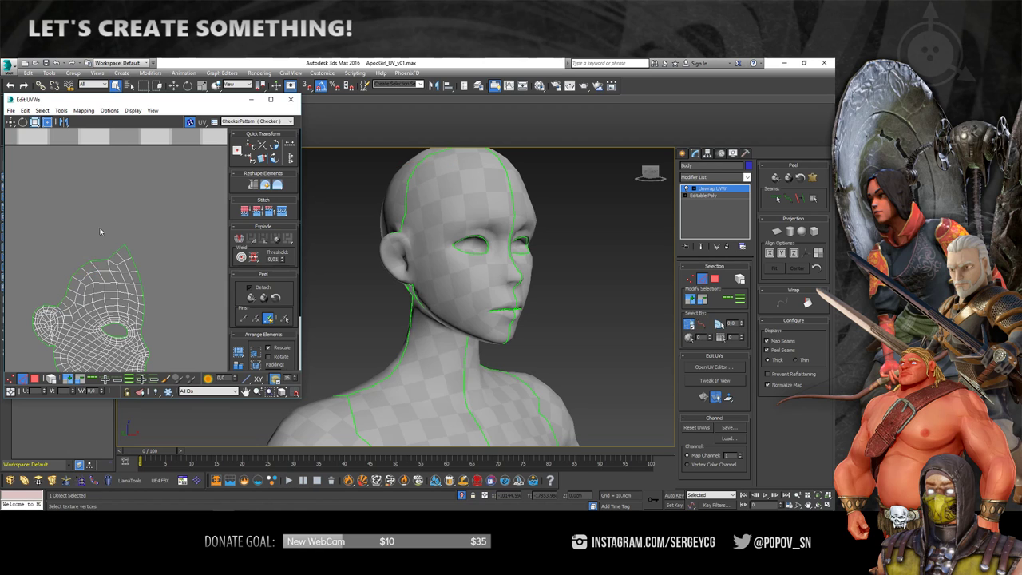
# Orbit around the head to inspect its seams from the front and from behind
pyautogui.moveTo(100, 232); pyautogui.dragTo(132, 238, button='middle')
pyautogui.scroll(1, 127, 240)
pyautogui.scroll(4, 129, 216)
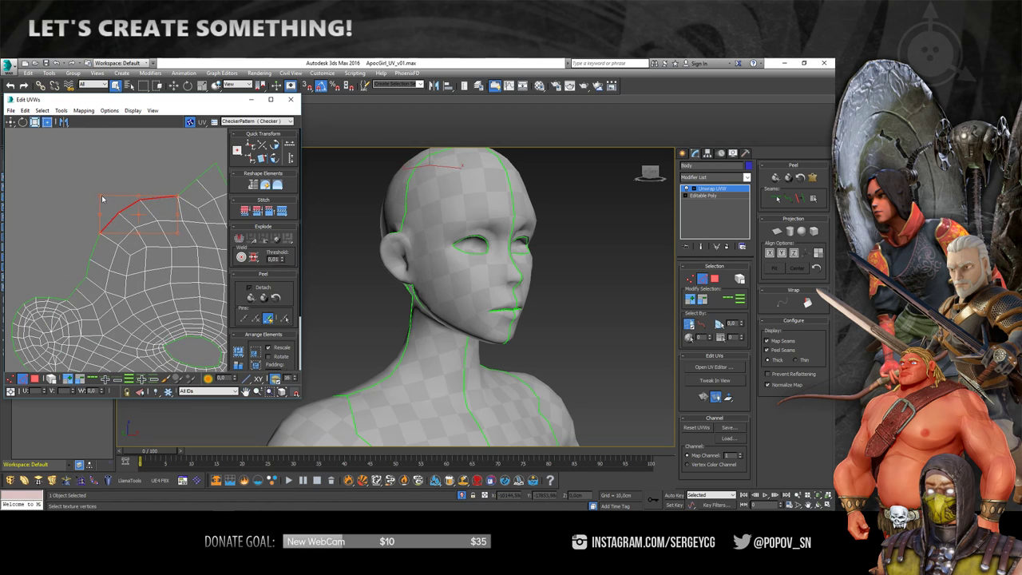
pyautogui.scroll(-2, 112, 192)
pyautogui.scroll(-1, 149, 217)
pyautogui.scroll(-2, 157, 217)
pyautogui.scroll(2, 166, 198)
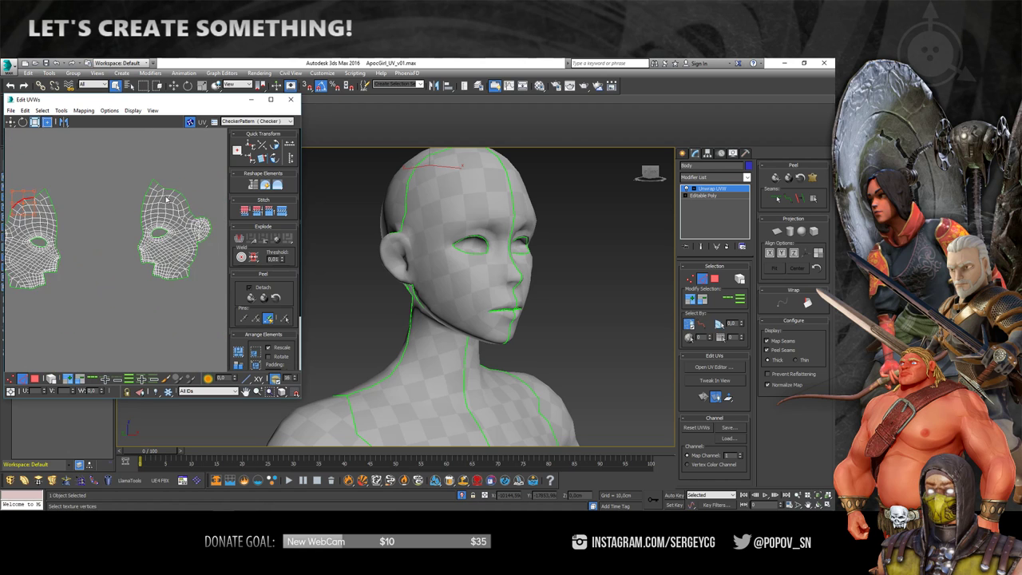
pyautogui.scroll(3, 166, 200)
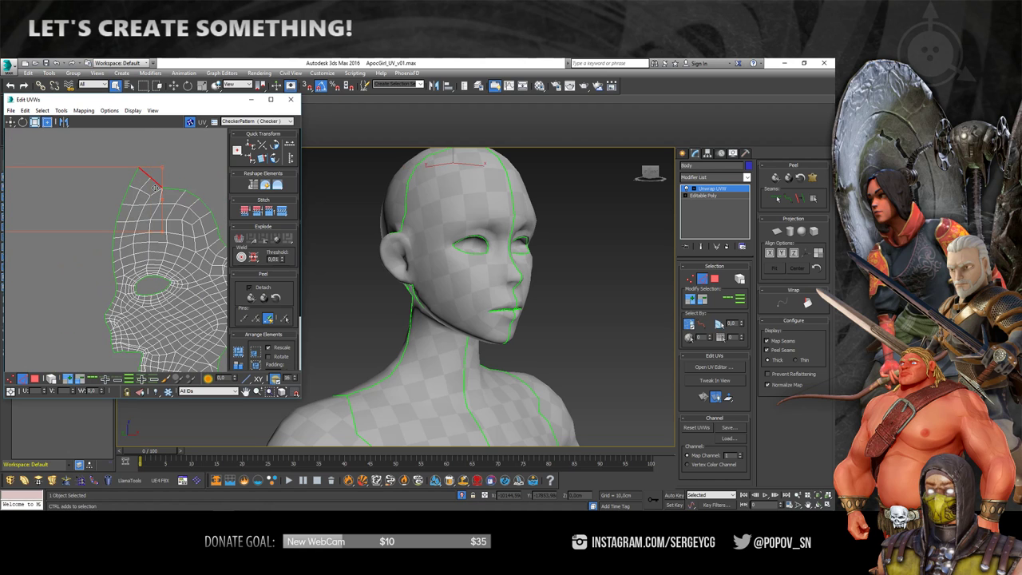
pyautogui.scroll(-2, 155, 187)
pyautogui.keyDown('alt'); pyautogui.moveTo(383, 263); pyautogui.dragTo(418, 277, button='middle'); pyautogui.keyUp('alt')
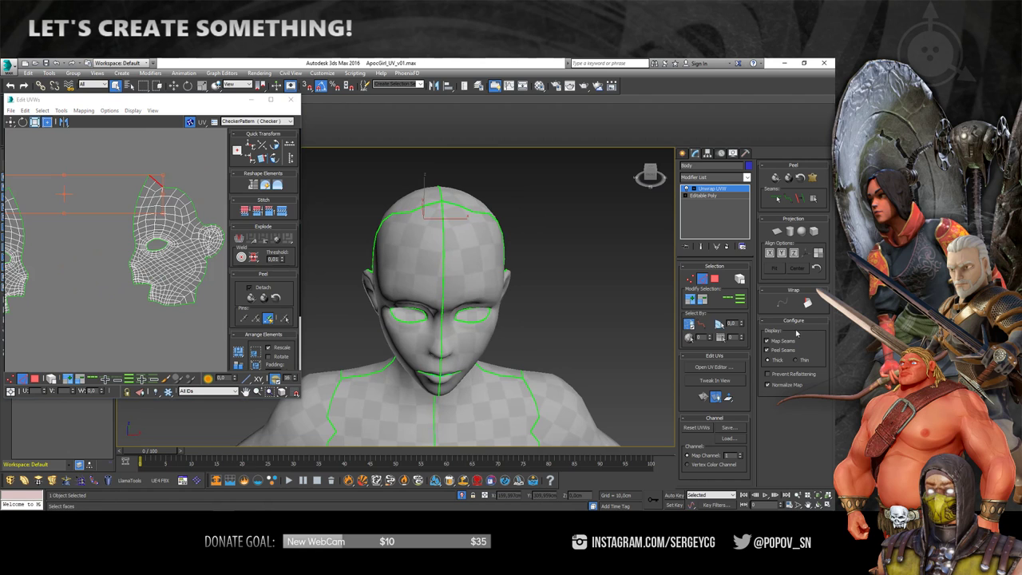
pyautogui.moveTo(652, 318)
pyautogui.keyDown('alt'); pyautogui.mouseDown(button='middle')
pyautogui.moveTo(455, 271)
pyautogui.moveTo(607, 267)
pyautogui.mouseUp(button='middle'); pyautogui.keyUp('alt')
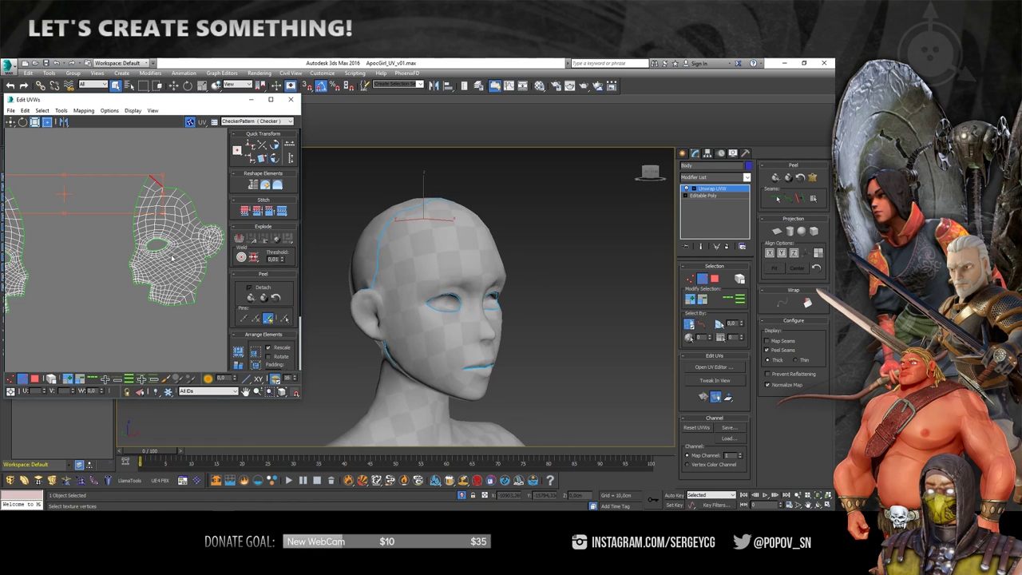
pyautogui.keyDown('alt'); pyautogui.moveTo(482, 322); pyautogui.dragTo(358, 312, button='middle'); pyautogui.keyUp('alt')
pyautogui.scroll(-2, 144, 263)
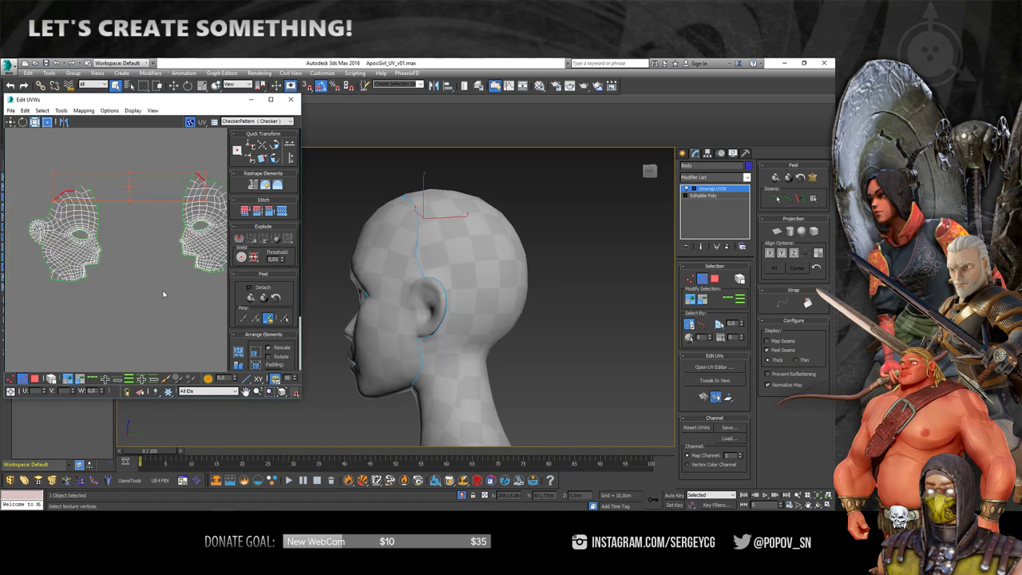
# Select the left and right head UV islands together with the ear piece
pyautogui.moveTo(214, 310); pyautogui.dragTo(211, 309)
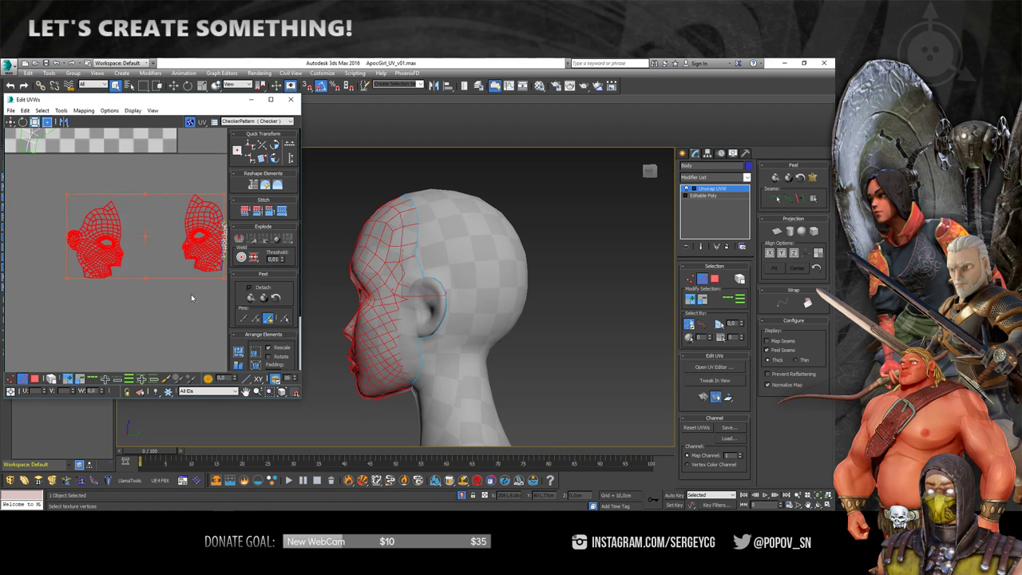
pyautogui.scroll(-1, 160, 256)
pyautogui.keyDown('ctrl'); pyautogui.click(198, 254); pyautogui.keyUp('ctrl')
pyautogui.scroll(2, 186, 264)
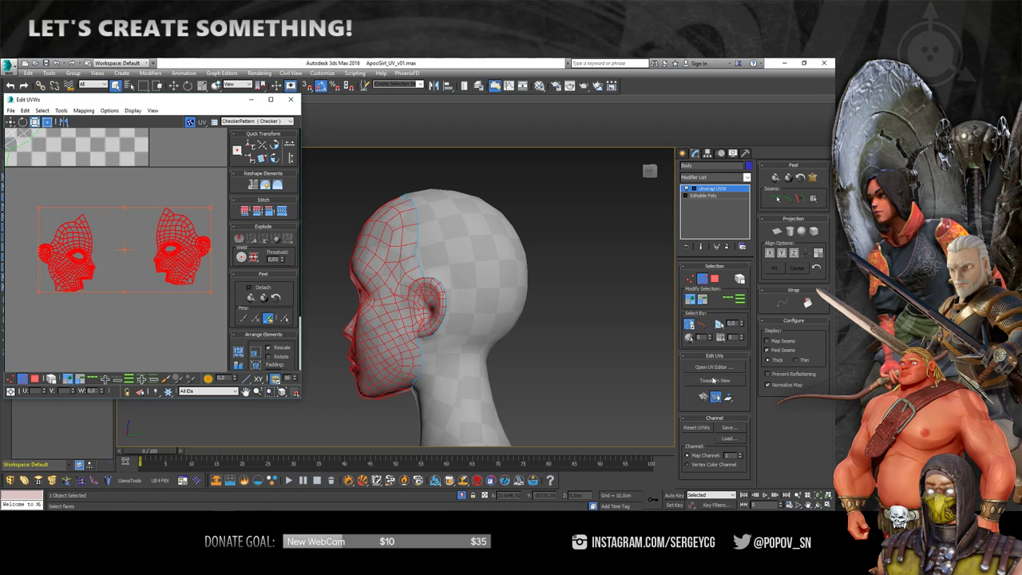
pyautogui.click(32, 377)
pyautogui.scroll(1, 30, 205)
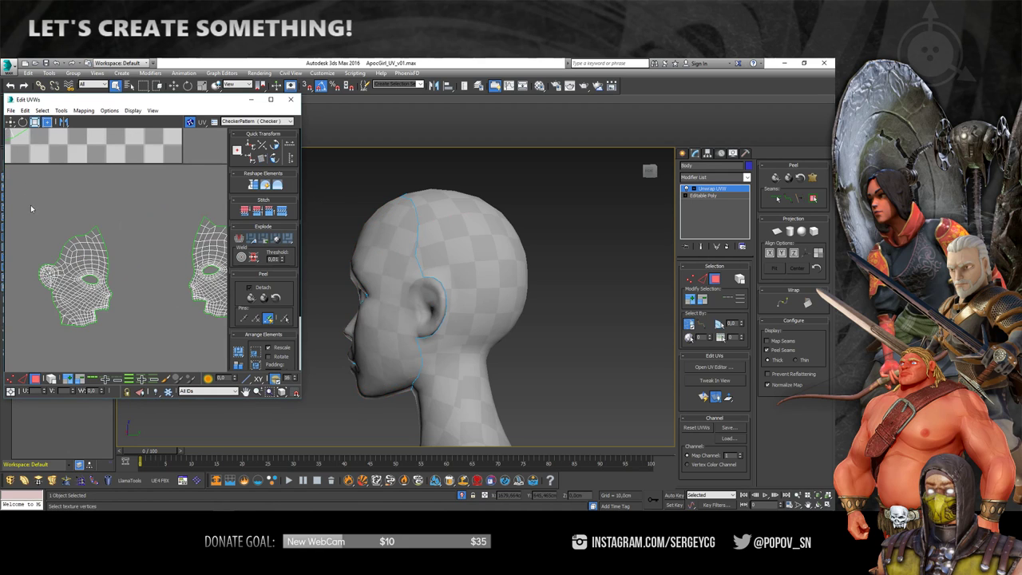
pyautogui.moveTo(31, 205); pyautogui.dragTo(166, 315)
pyautogui.scroll(-2, 82, 239)
pyautogui.keyDown('ctrl'); pyautogui.moveTo(223, 342); pyautogui.dragTo(225, 343); pyautogui.keyUp('ctrl')
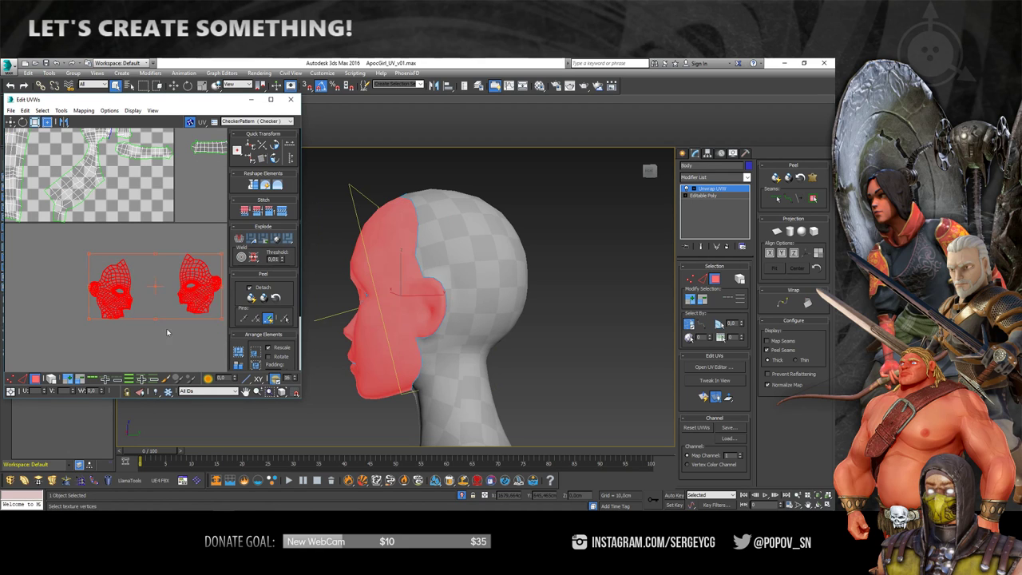
# Apply a Planar map to the selected head faces and center the merged island
pyautogui.click(703, 396)
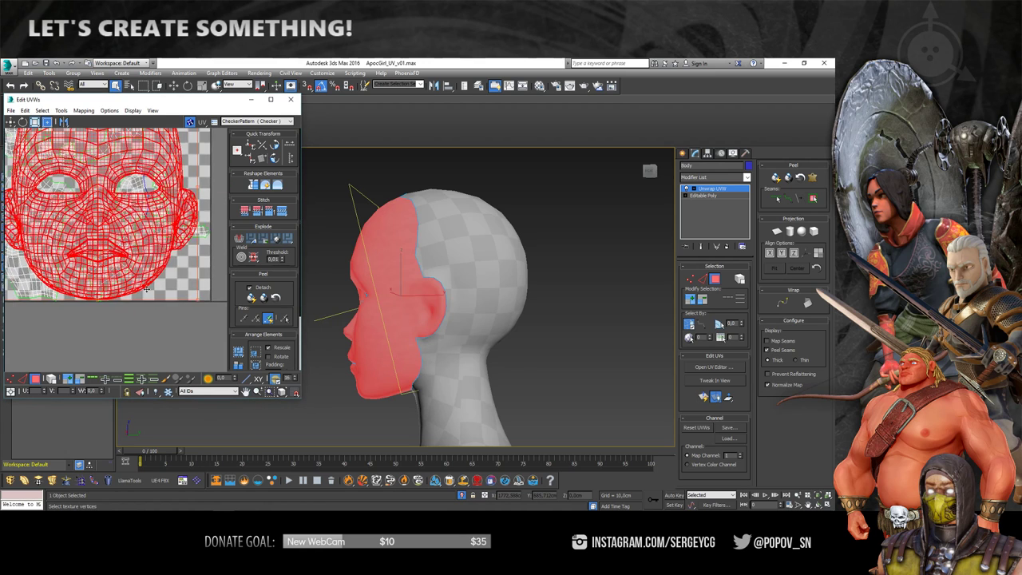
pyautogui.scroll(-3, 140, 247)
pyautogui.moveTo(136, 248); pyautogui.dragTo(140, 335)
pyautogui.moveTo(140, 335); pyautogui.dragTo(144, 160, button='middle')
pyautogui.scroll(3, 165, 249)
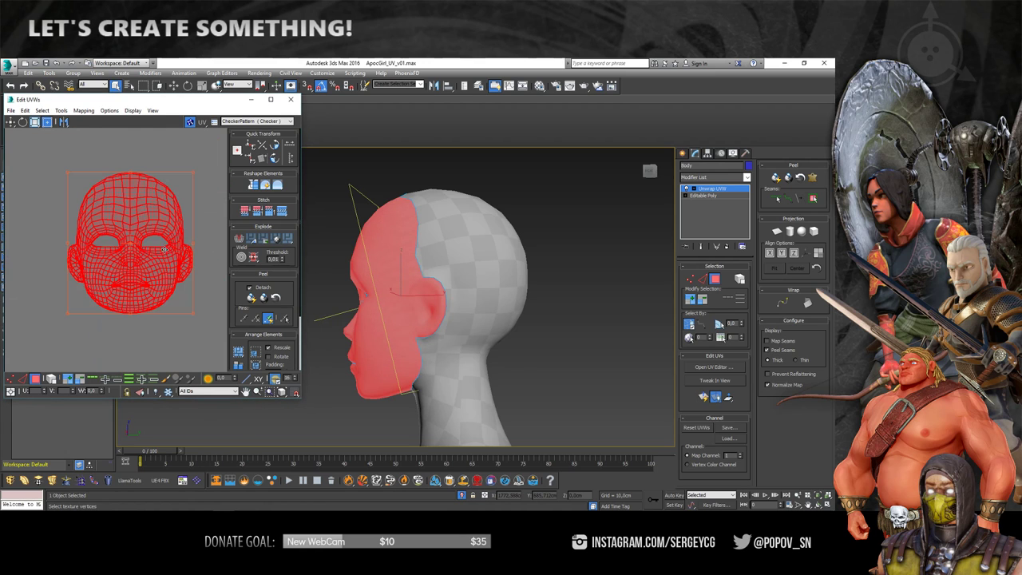
# Pelt-map the head faces, running the pelt stretch and committing it
pyautogui.rightClick(161, 256)
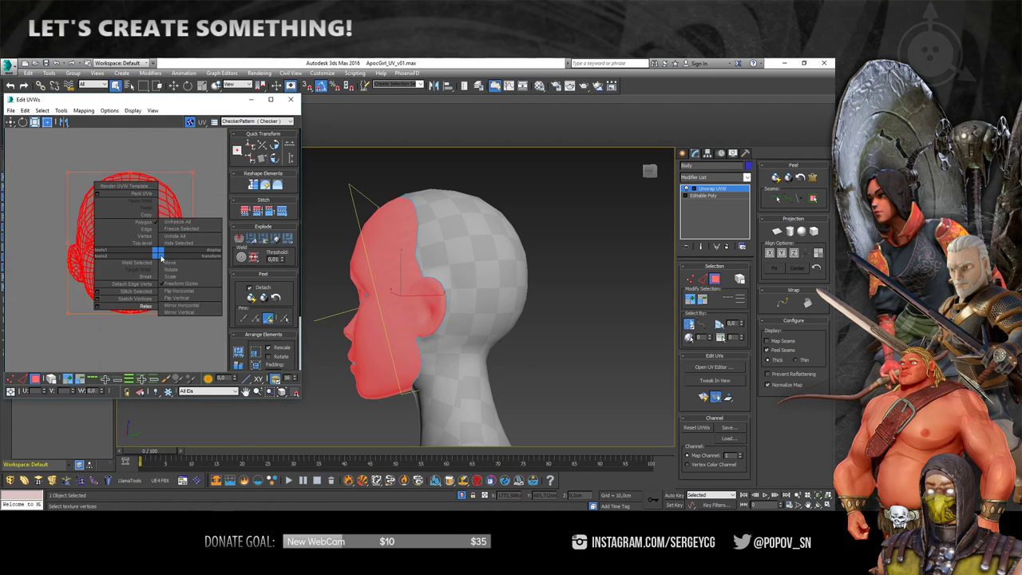
pyautogui.click(813, 178)
pyautogui.click(395, 200)
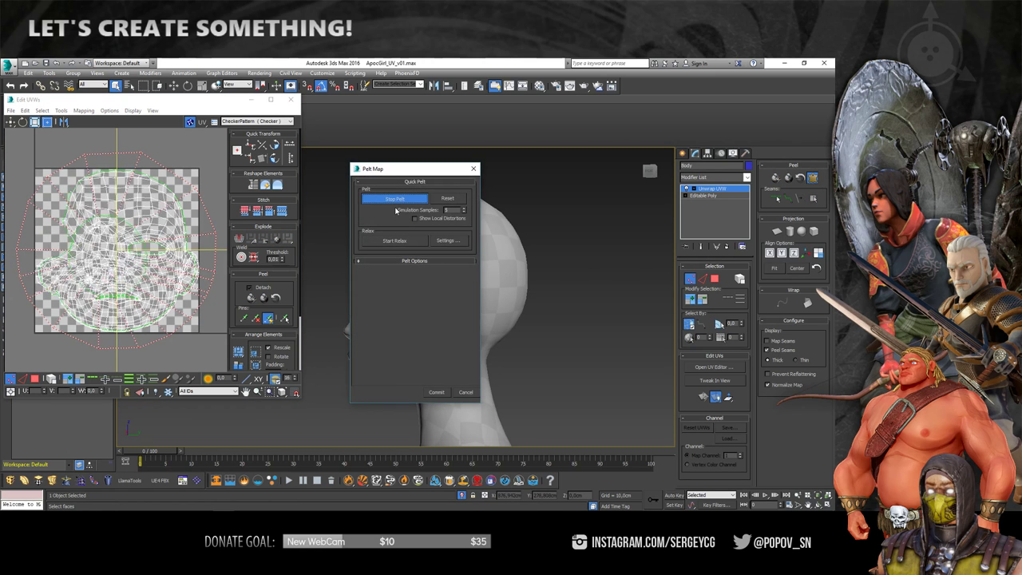
pyautogui.click(436, 392)
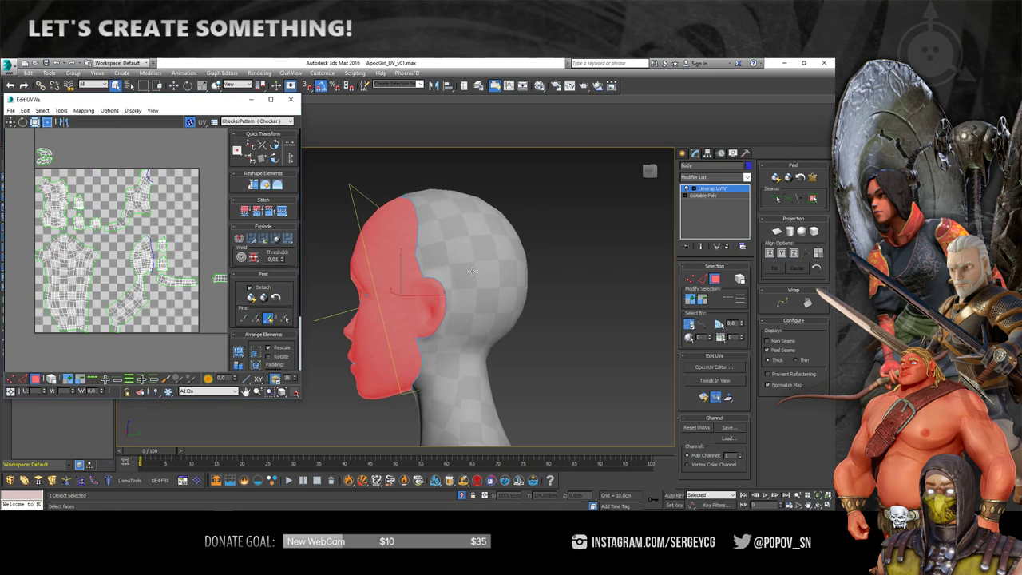
# Orbit to a three-quarter head view, frame the head UVs and clear the face selection
pyautogui.keyDown('alt'); pyautogui.moveTo(472, 271); pyautogui.dragTo(519, 282, button='middle'); pyautogui.keyUp('alt')
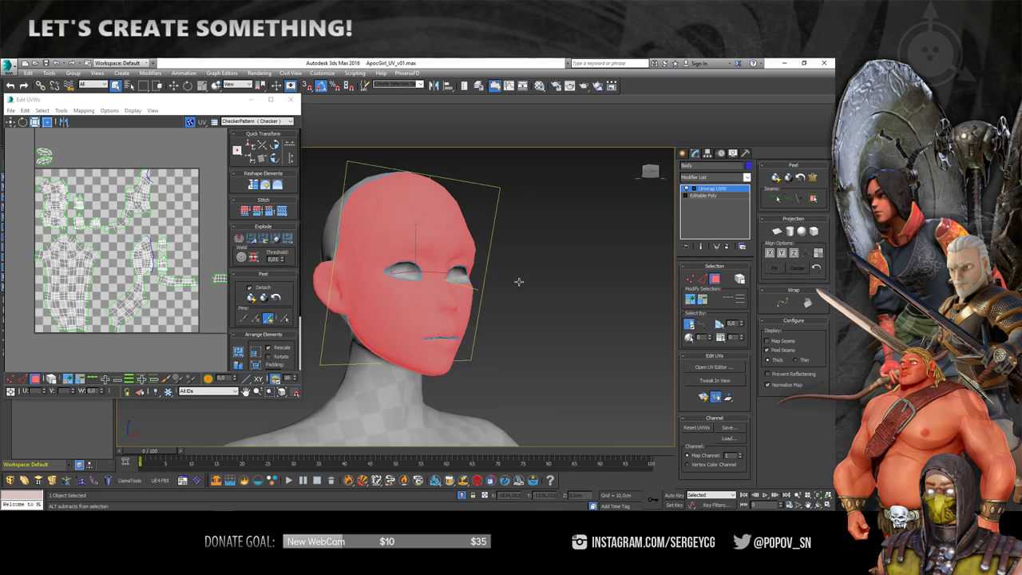
pyautogui.scroll(-4, 128, 240)
pyautogui.moveTo(128, 272); pyautogui.dragTo(134, 244, button='middle')
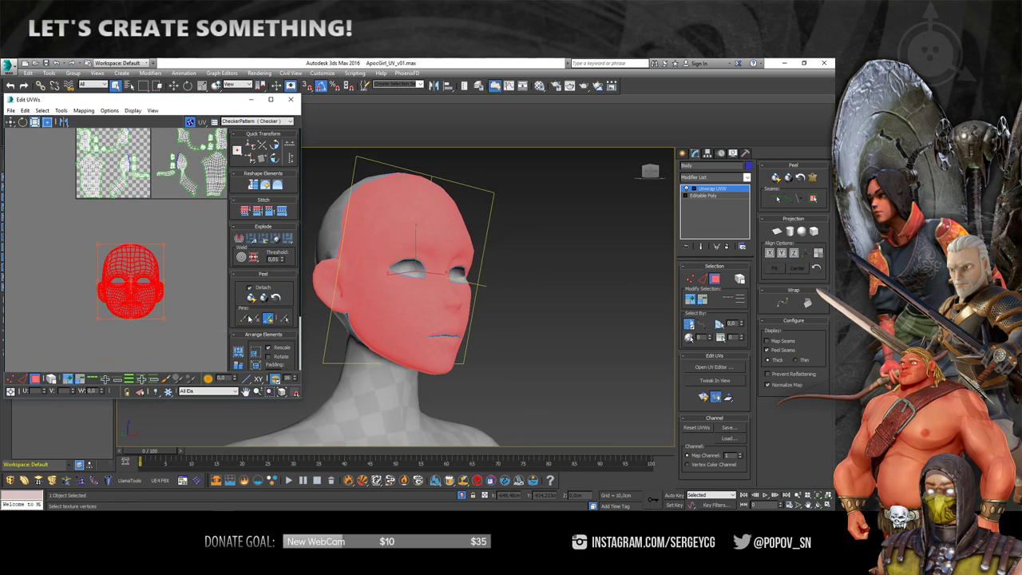
pyautogui.scroll(3, 128, 280)
pyautogui.scroll(2, 128, 280)
pyautogui.hotkey('ctrl', 'd')
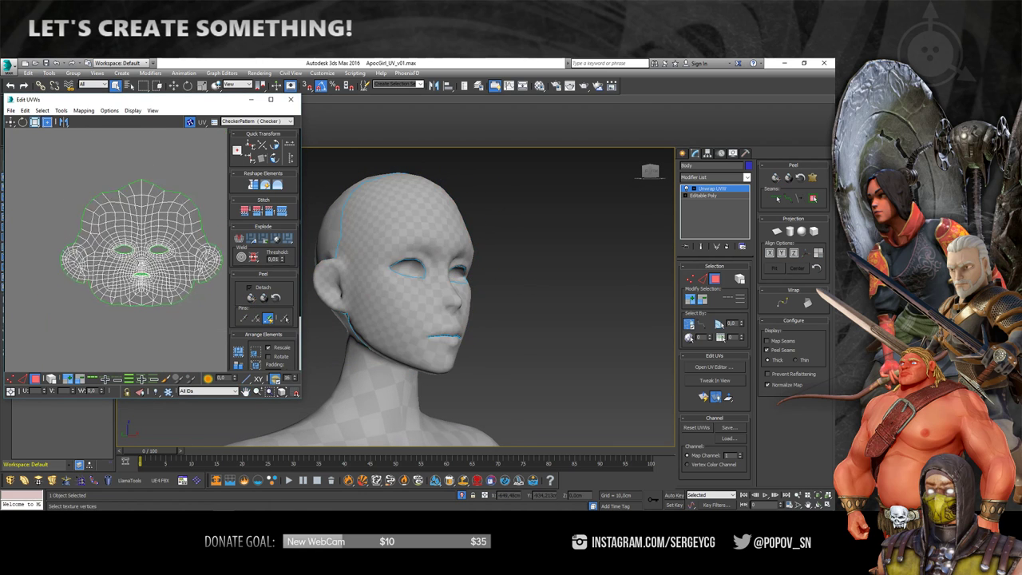
pyautogui.scroll(3, 79, 259)
pyautogui.moveTo(79, 259); pyautogui.dragTo(122, 249, button='middle')
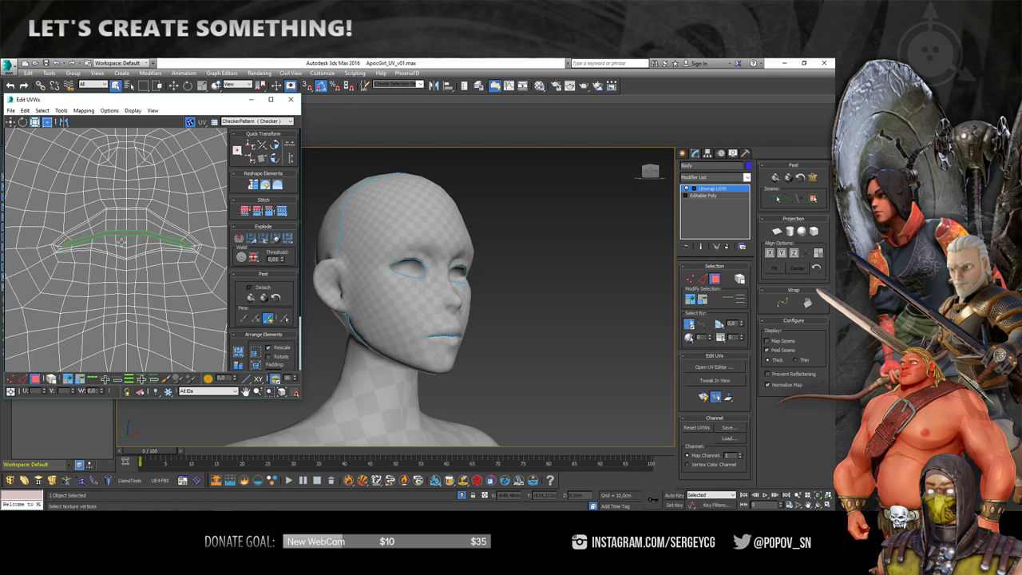
# Center the face UV layout in the Edit UVWs editor
pyautogui.scroll(-2, 120, 256)
pyautogui.scroll(-1, 120, 255)
pyautogui.scroll(-1, 128, 255)
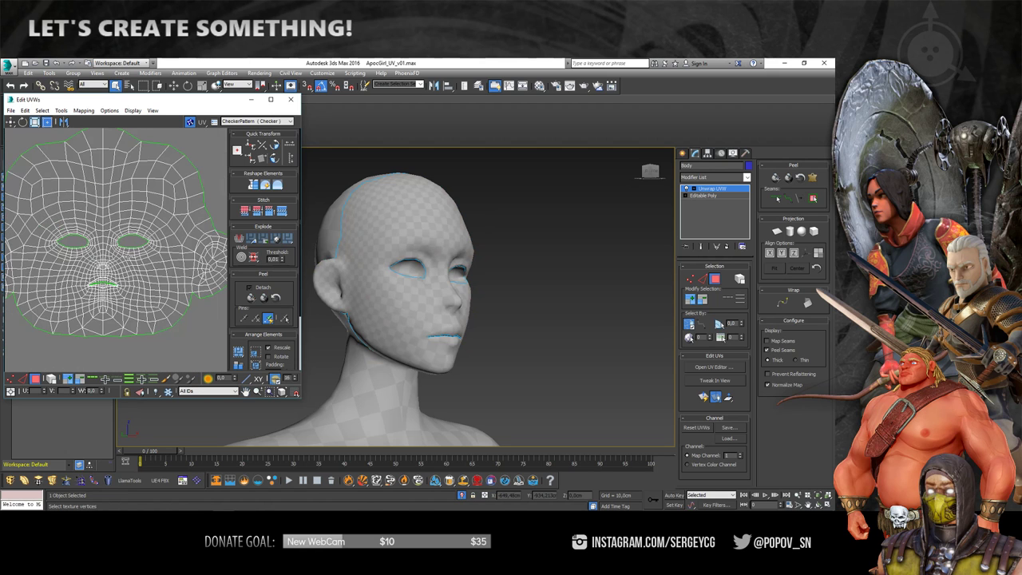
pyautogui.moveTo(176, 237); pyautogui.dragTo(194, 238, button='middle')
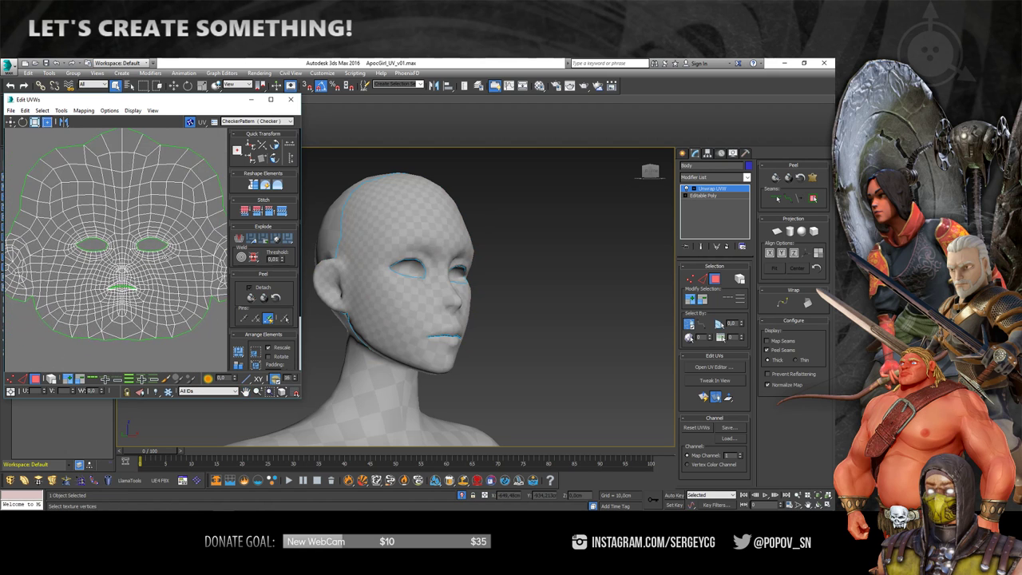
pyautogui.scroll(3, 126, 287)
pyautogui.scroll(3, 120, 289)
# Frame the whole head layout and marquee-select all of the head's UVs
pyautogui.keyDown('alt'); pyautogui.moveTo(368, 289); pyautogui.dragTo(413, 291, button='middle'); pyautogui.keyUp('alt')
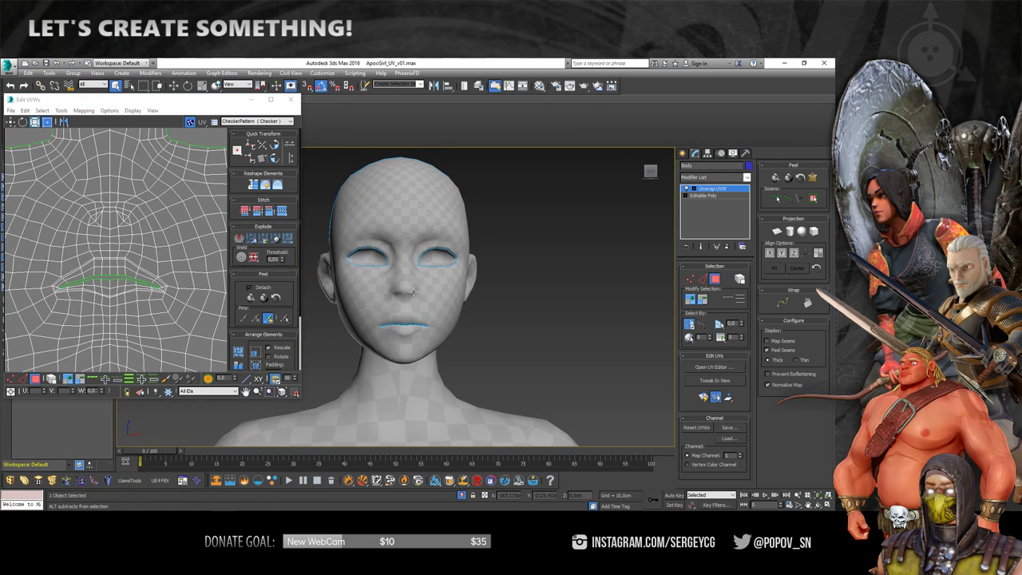
pyautogui.scroll(-2, 120, 239)
pyautogui.scroll(-2, 66, 239)
pyautogui.moveTo(59, 216); pyautogui.dragTo(83, 227, button='middle')
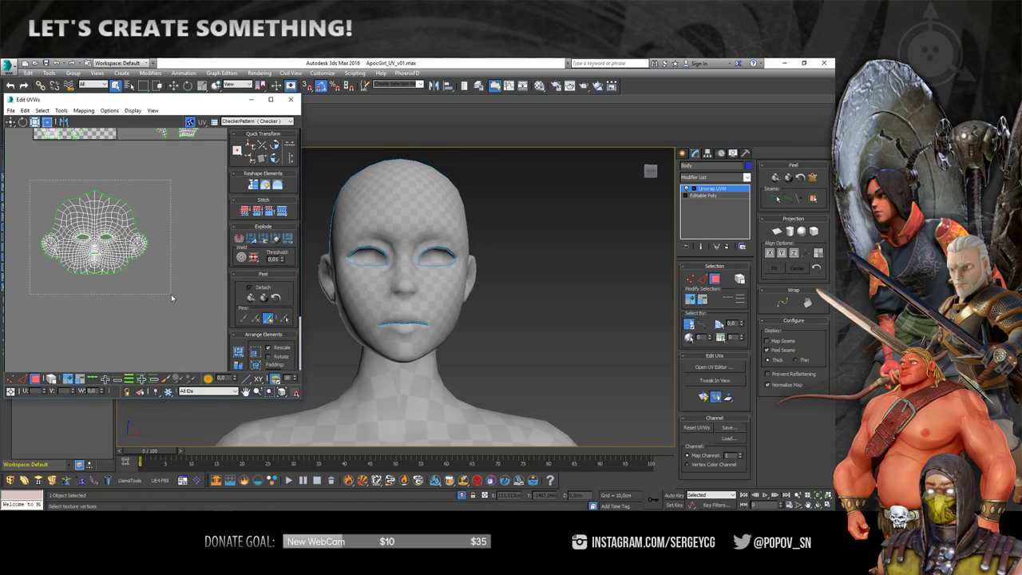
pyautogui.moveTo(171, 298); pyautogui.dragTo(32, 182)
pyautogui.moveTo(415, 279)
pyautogui.keyDown('alt'); pyautogui.mouseDown(button='middle')
pyautogui.moveTo(460, 277)
pyautogui.moveTo(511, 302)
pyautogui.mouseUp(button='middle'); pyautogui.keyUp('alt')
pyautogui.moveTo(80, 240); pyautogui.dragTo(140, 238, button='middle')
pyautogui.scroll(3, 155, 249)
# Open the Relax tool from the quad menu and run a first relax on the head UVs
pyautogui.rightClick(156, 250)
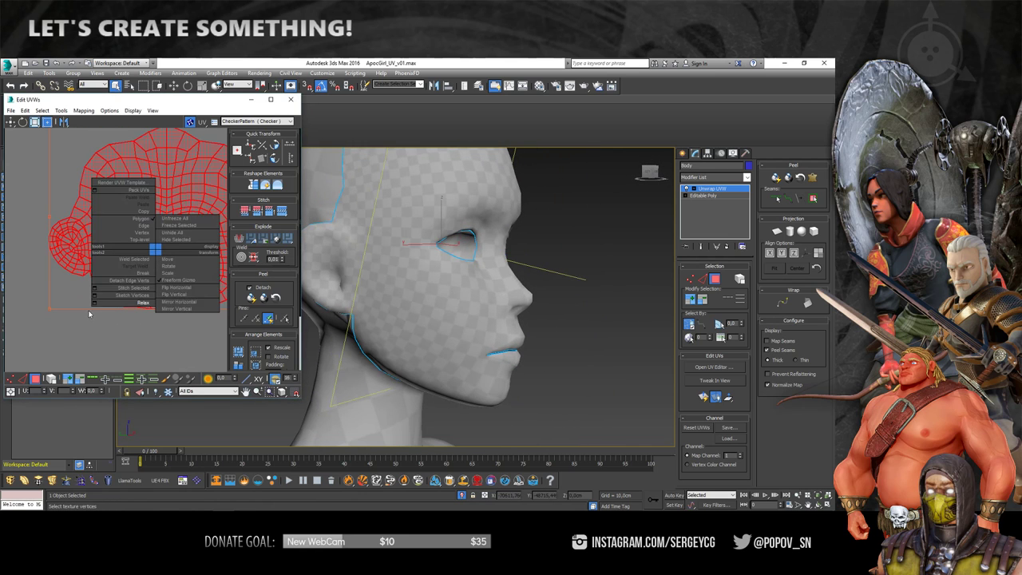
pyautogui.click(96, 303)
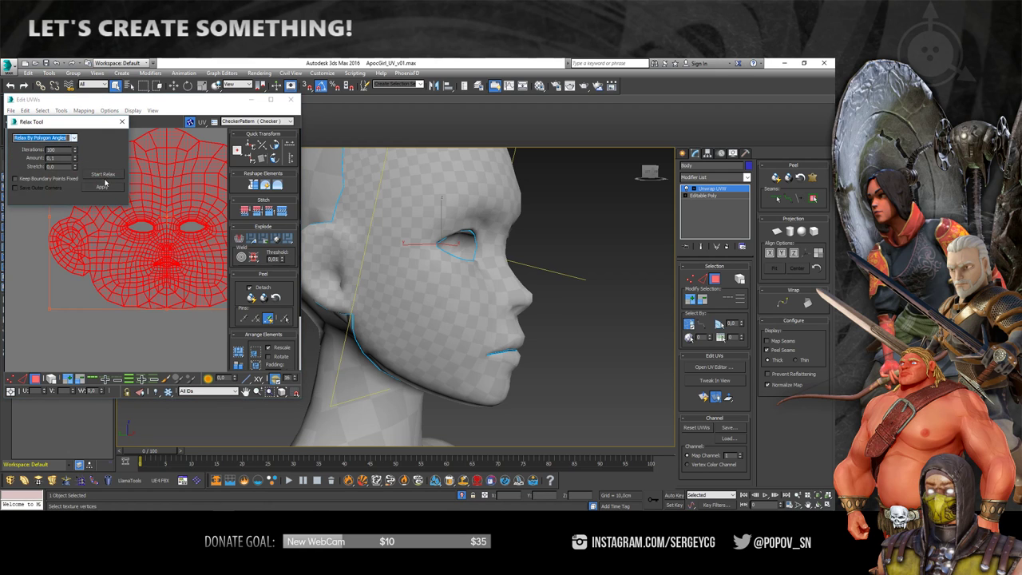
pyautogui.click(103, 184)
pyautogui.scroll(3, 152, 239)
pyautogui.scroll(3, 152, 239)
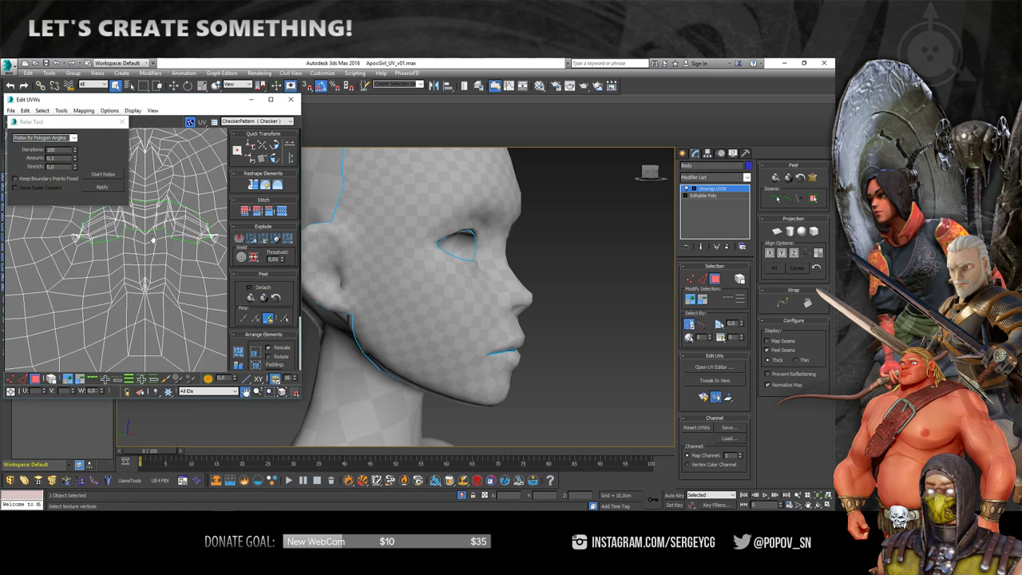
pyautogui.moveTo(152, 239); pyautogui.dragTo(121, 249, button='middle')
pyautogui.scroll(-3, 86, 269)
# Relax all head UVs By Edge Angles, stopping once the face grid spreads out
pyautogui.hotkey('ctrl', 'a')
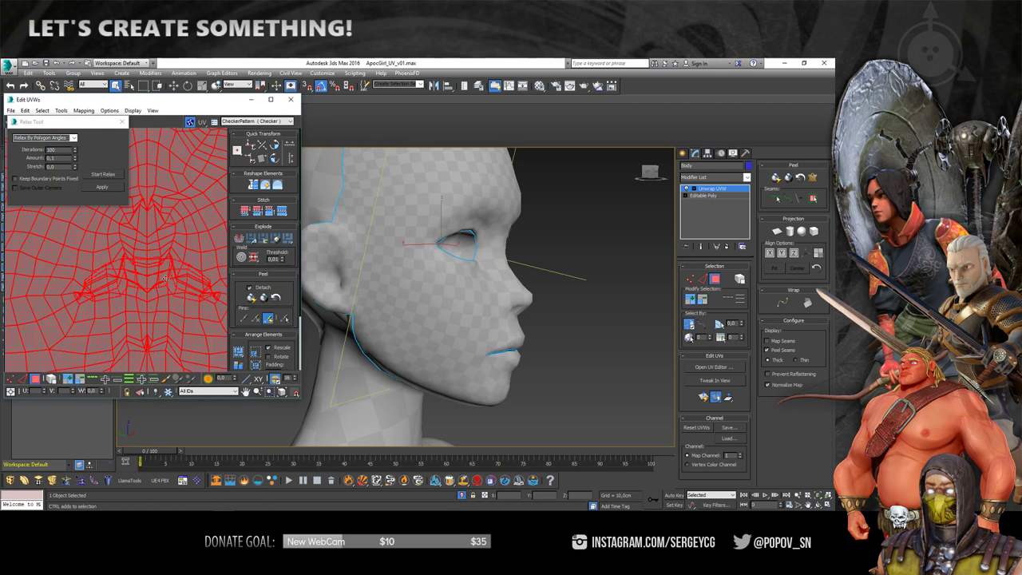
pyautogui.scroll(1, 142, 268)
pyautogui.scroll(-1, 143, 269)
pyautogui.click(72, 137)
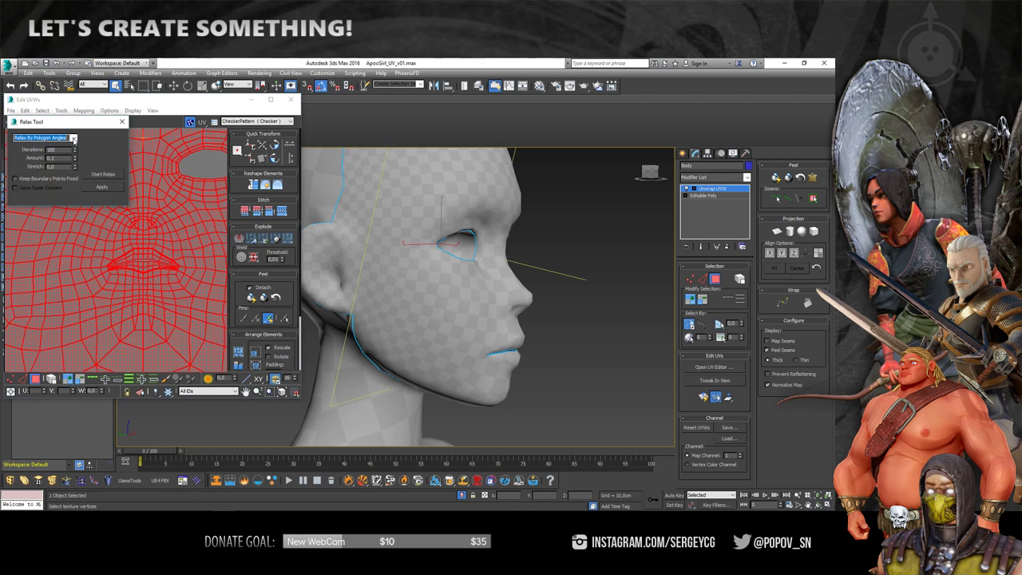
pyautogui.click(40, 146)
pyautogui.click(93, 175)
pyautogui.click(100, 173)
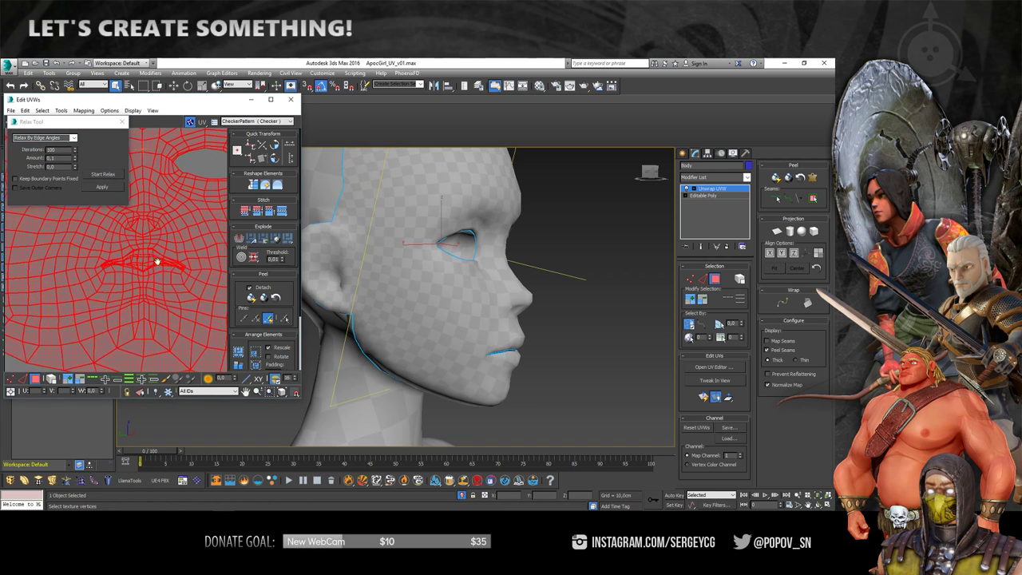
pyautogui.scroll(2, 157, 268)
pyautogui.scroll(-2, 156, 274)
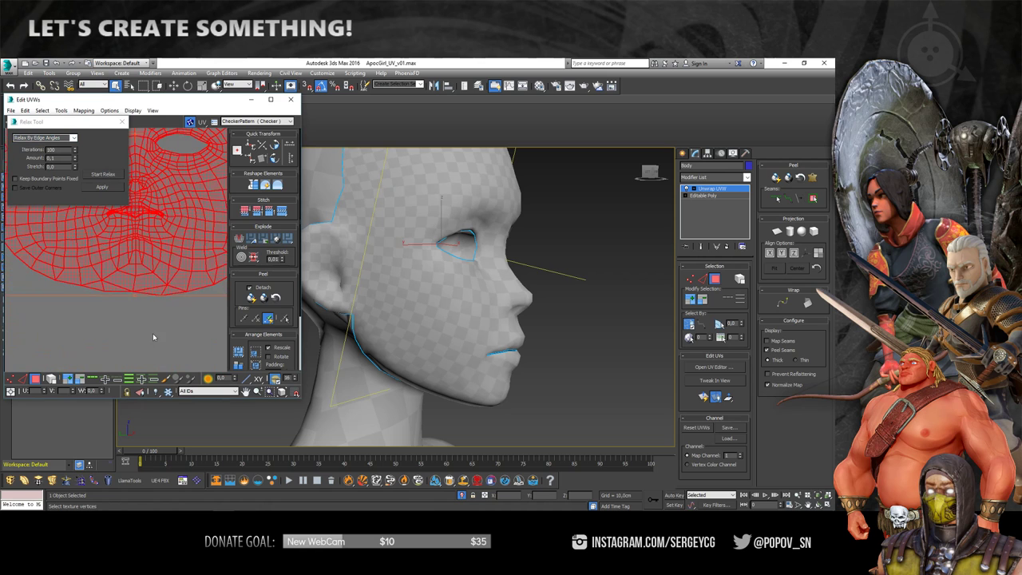
# Clear the UV selection, orbit around the head and turn on wireframe edges with F4
pyautogui.hotkey('ctrl', 'd')
pyautogui.hotkey('ctrl', 'a')
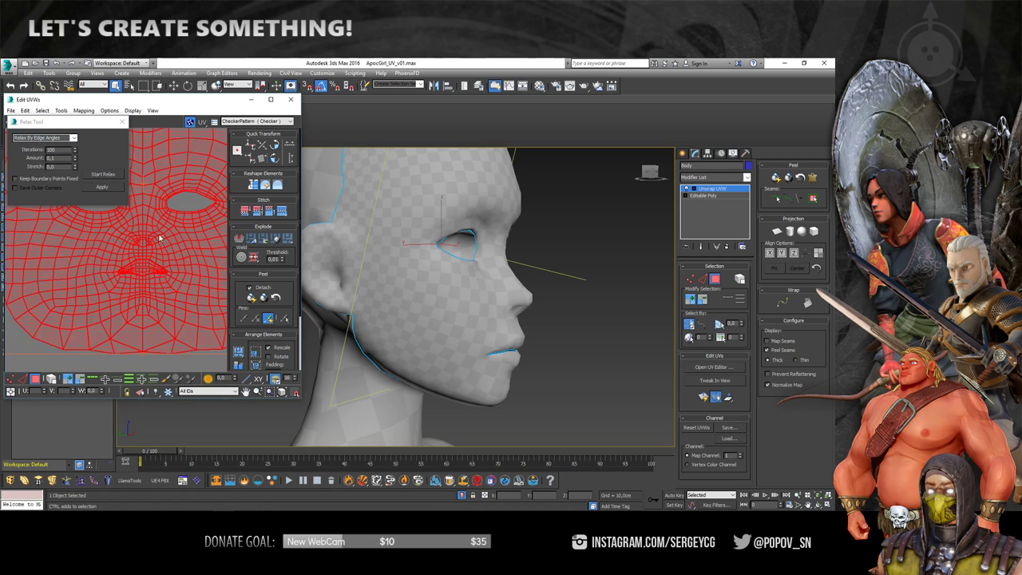
pyautogui.scroll(-1, 172, 262)
pyautogui.scroll(-1, 171, 262)
pyautogui.hotkey('ctrl', 'd')
pyautogui.scroll(1, 164, 231)
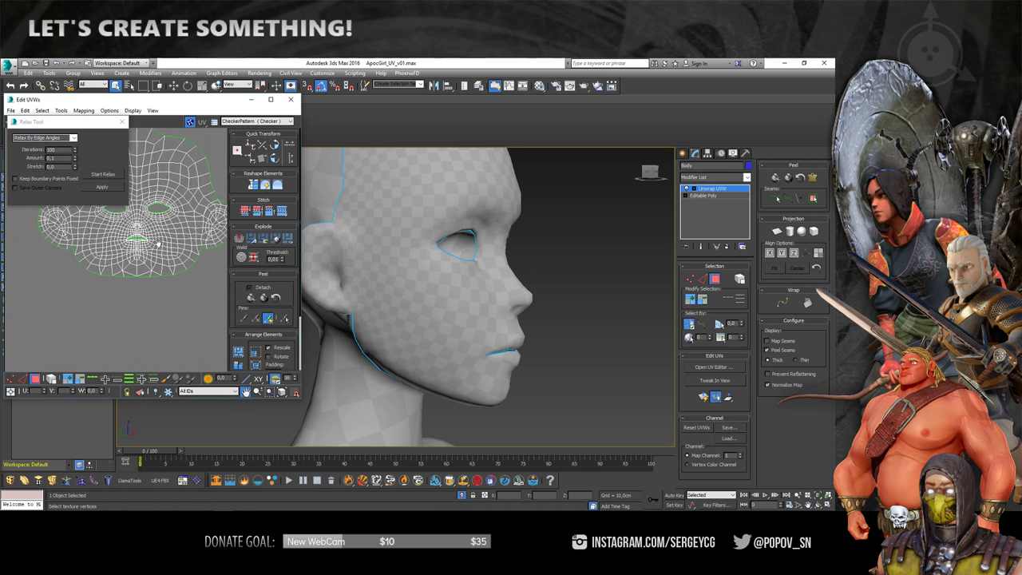
pyautogui.scroll(1, 181, 277)
pyautogui.scroll(1, 181, 277)
pyautogui.moveTo(479, 292)
pyautogui.keyDown('alt'); pyautogui.mouseDown(button='middle')
pyautogui.moveTo(337, 292)
pyautogui.moveTo(511, 310)
pyautogui.mouseUp(button='middle'); pyautogui.keyUp('alt')
pyautogui.press('F4')
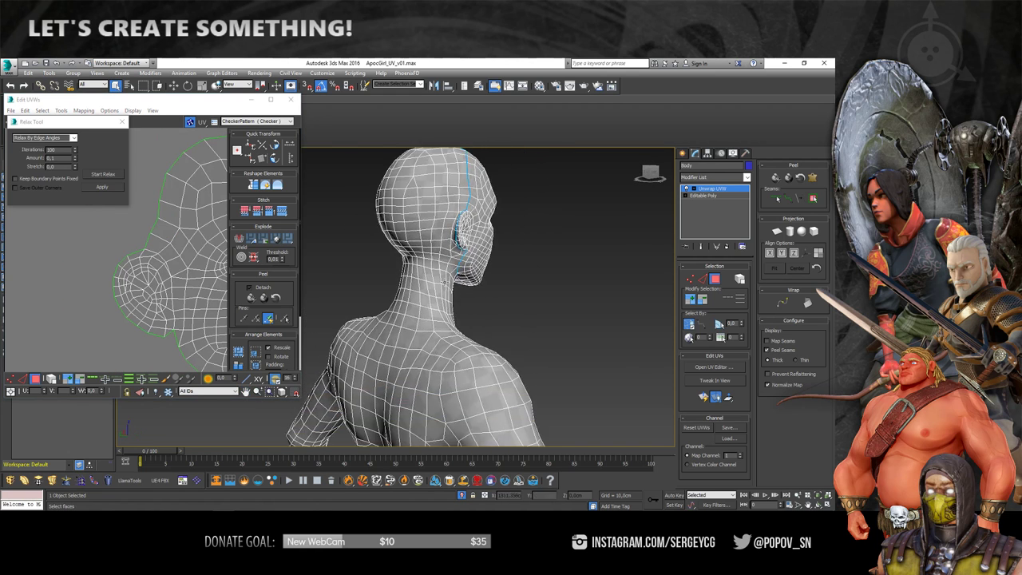
pyautogui.scroll(-3, 152, 255)
pyautogui.scroll(2, 108, 263)
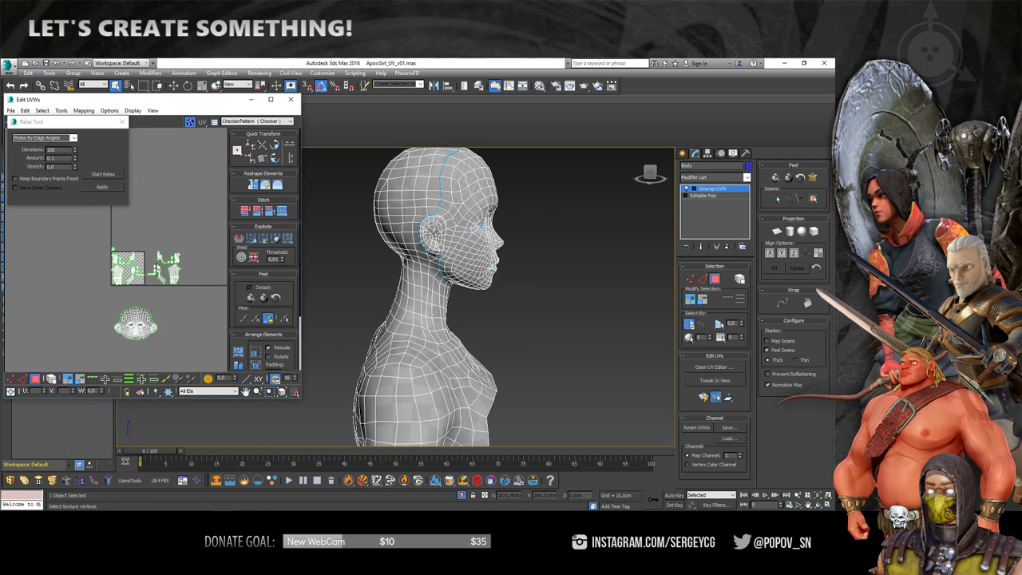
pyautogui.scroll(2, 108, 263)
pyautogui.scroll(2, 108, 264)
pyautogui.scroll(2, 108, 264)
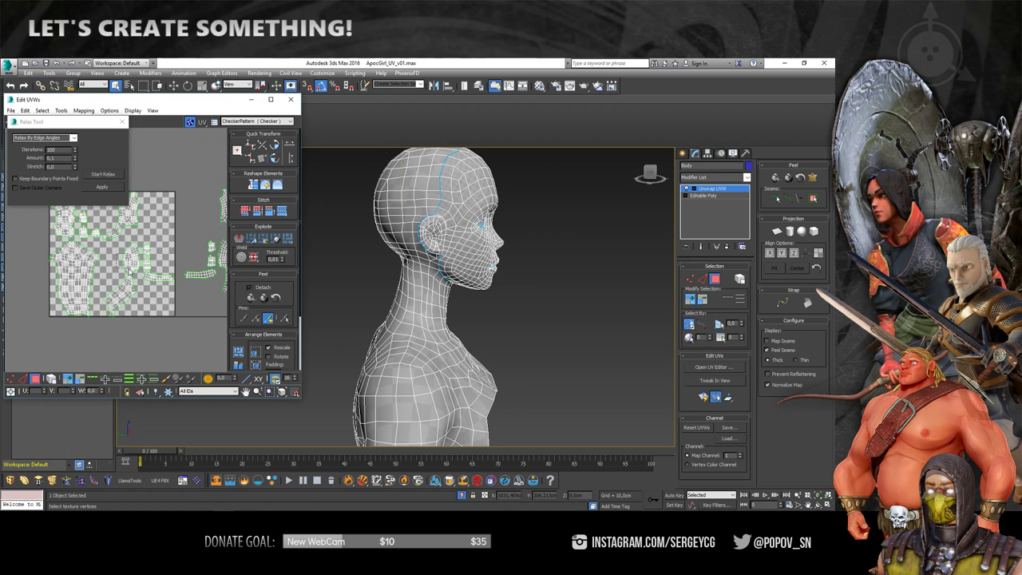
# Enable Select Element and pick the bodysuit's upper-back faces from a back view
pyautogui.click(130, 272)
pyautogui.scroll(2, 136, 272)
pyautogui.click(50, 380)
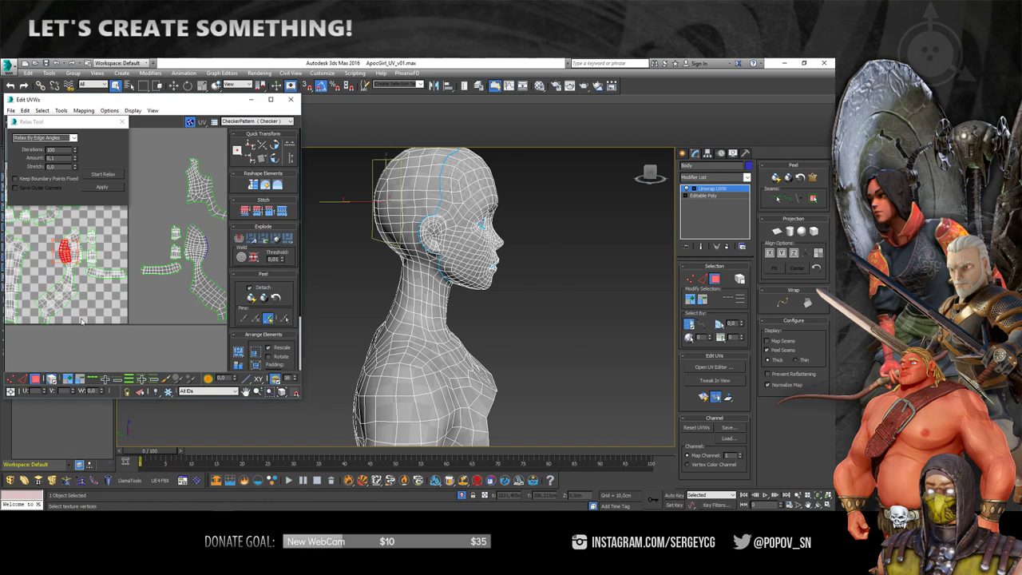
pyautogui.scroll(3, 178, 272)
pyautogui.scroll(-3, 177, 286)
pyautogui.moveTo(160, 281); pyautogui.dragTo(164, 168)
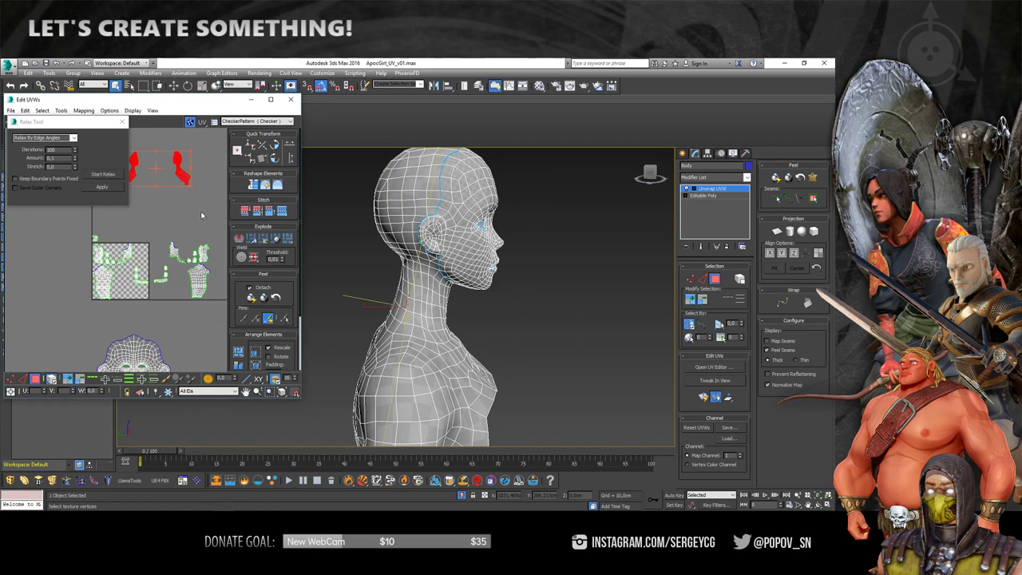
pyautogui.moveTo(360, 304)
pyautogui.keyDown('alt'); pyautogui.mouseDown(button='middle')
pyautogui.moveTo(454, 313)
pyautogui.moveTo(497, 291)
pyautogui.moveTo(484, 302)
pyautogui.moveTo(543, 303)
pyautogui.moveTo(448, 304)
pyautogui.mouseUp(button='middle'); pyautogui.keyUp('alt')
pyautogui.click(455, 312)
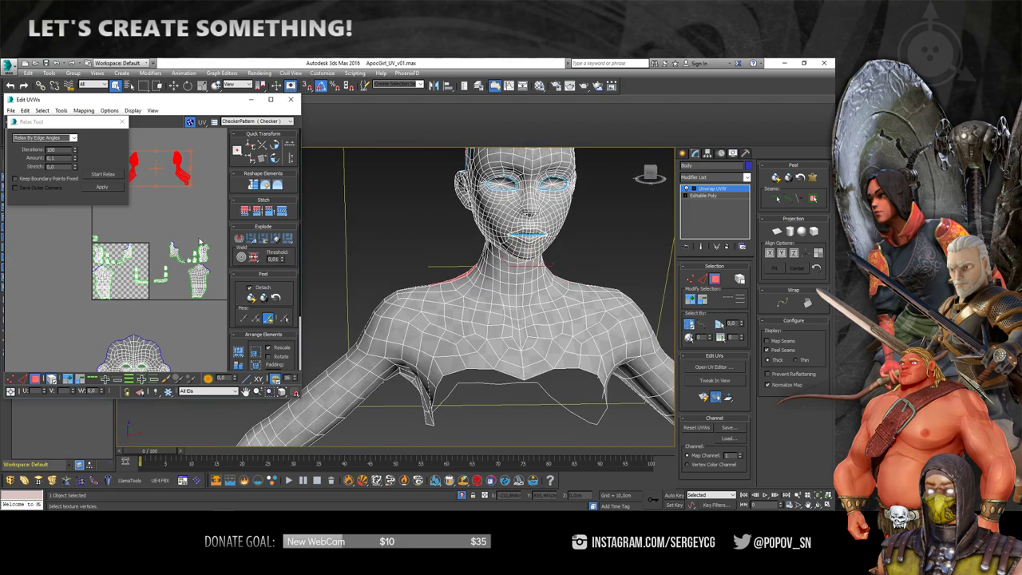
# Pelt-map the selected upper-back faces, starting the pelt stretch and committing it
pyautogui.moveTo(137, 244); pyautogui.dragTo(89, 287, button='middle')
pyautogui.moveTo(447, 304)
pyautogui.keyDown('alt'); pyautogui.mouseDown(button='middle')
pyautogui.moveTo(676, 286)
pyautogui.moveTo(668, 277)
pyautogui.mouseUp(button='middle'); pyautogui.keyUp('alt')
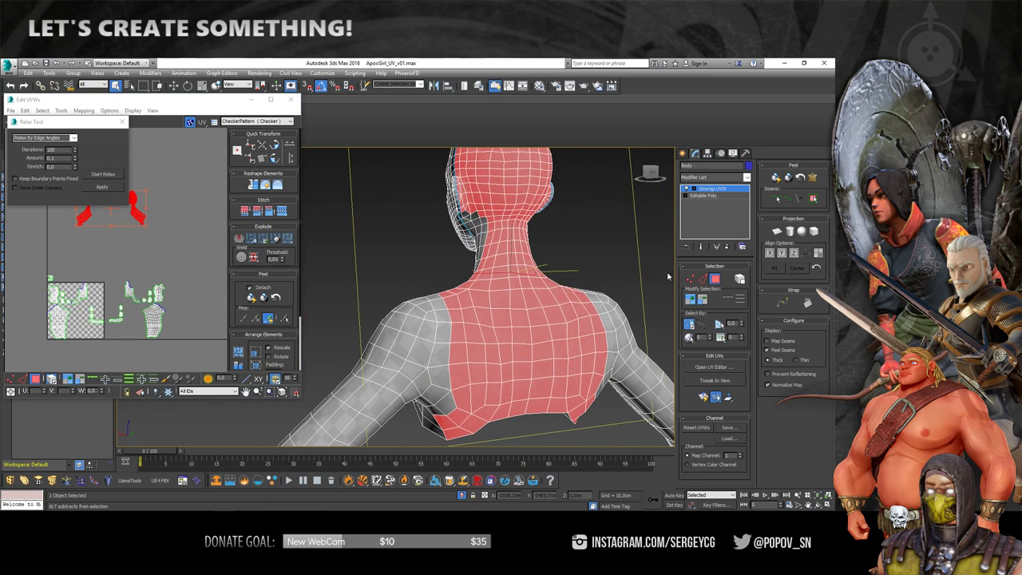
pyautogui.moveTo(606, 259)
pyautogui.keyDown('alt'); pyautogui.mouseDown(button='middle')
pyautogui.moveTo(524, 252)
pyautogui.moveTo(607, 256)
pyautogui.mouseUp(button='middle'); pyautogui.keyUp('alt')
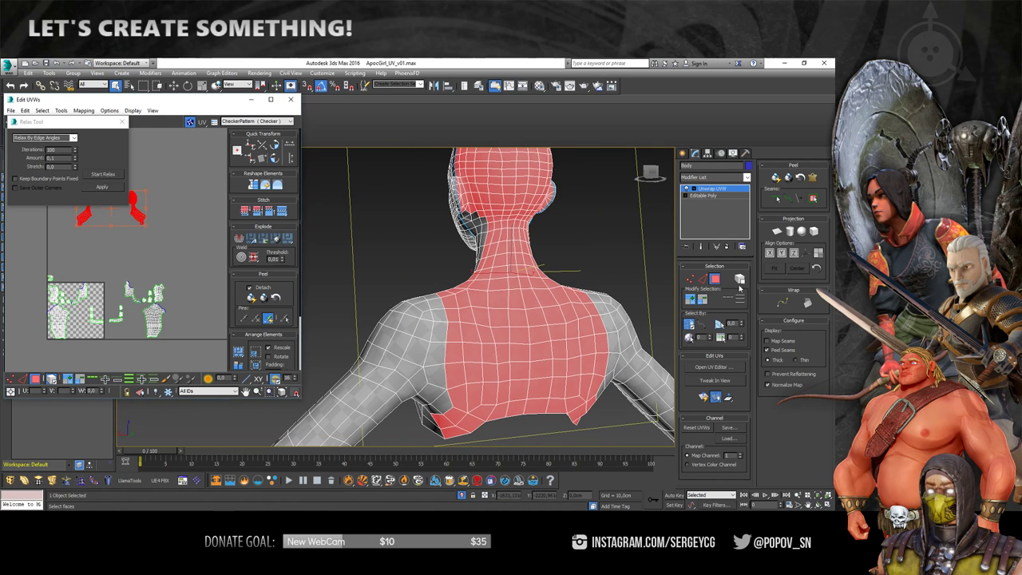
pyautogui.keyDown('alt'); pyautogui.moveTo(576, 230); pyautogui.dragTo(455, 281, button='middle'); pyautogui.keyUp('alt')
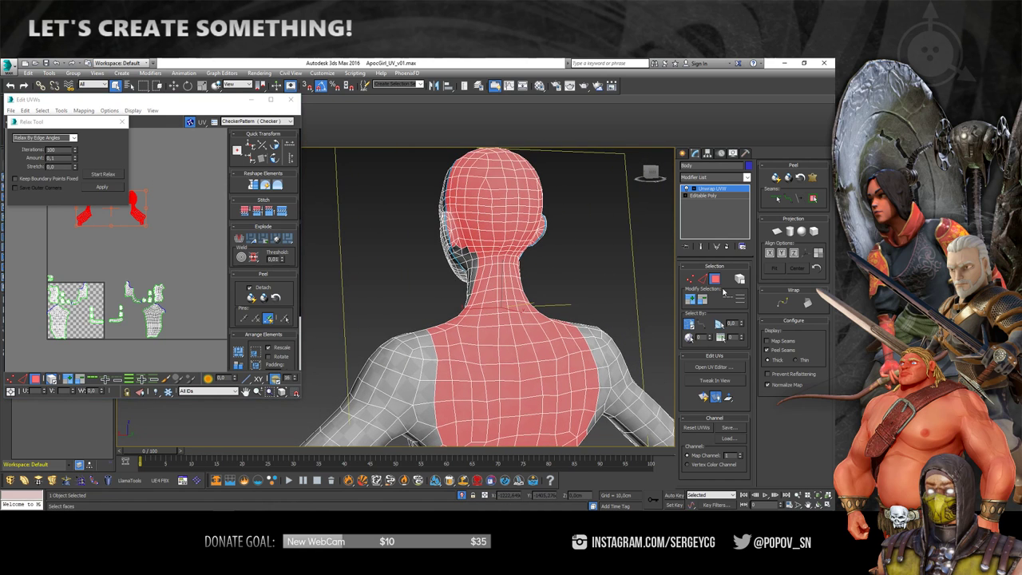
pyautogui.click(812, 179)
pyautogui.click(394, 198)
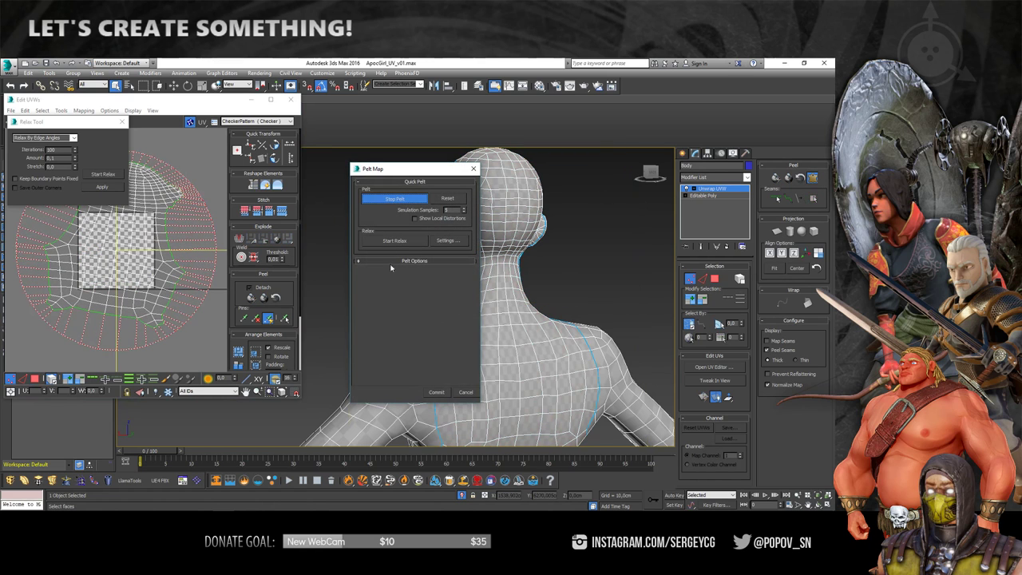
pyautogui.click(436, 392)
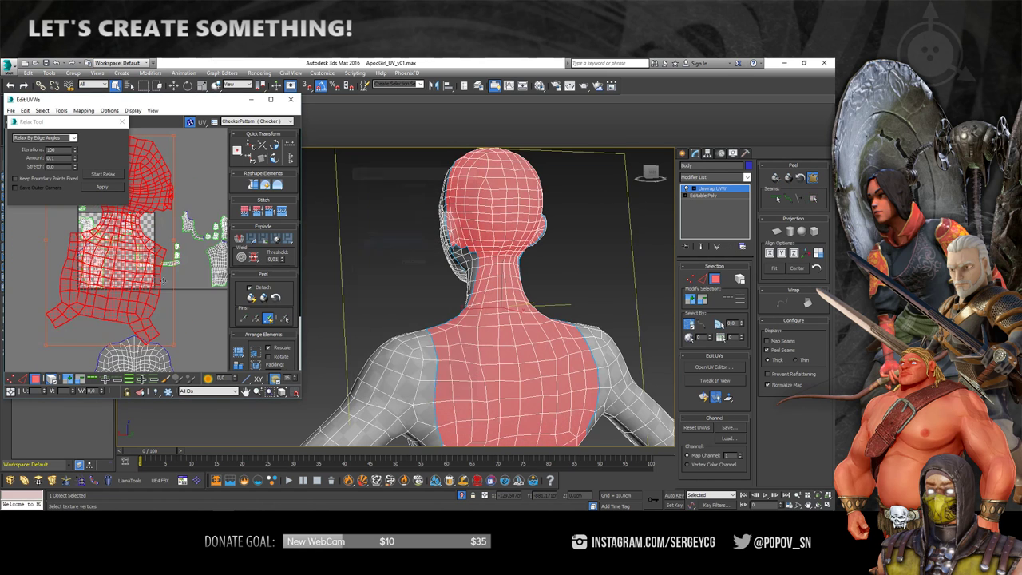
# Peel the back island flat, relax it By Polygon Angles, then deselect it
pyautogui.moveTo(148, 281); pyautogui.dragTo(70, 283, button='middle')
pyautogui.scroll(3, 149, 270)
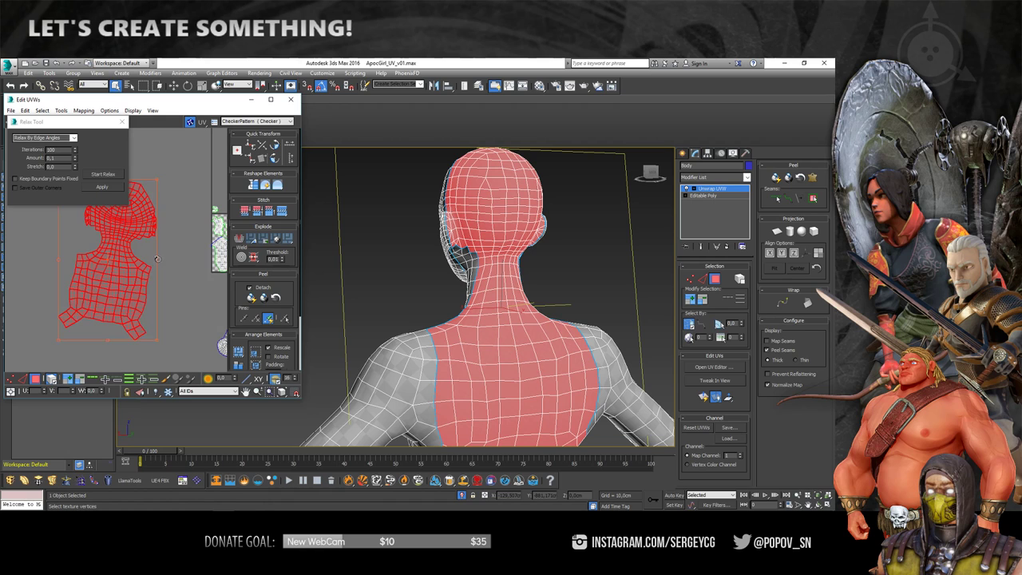
pyautogui.click(252, 298)
pyautogui.rightClick(139, 257)
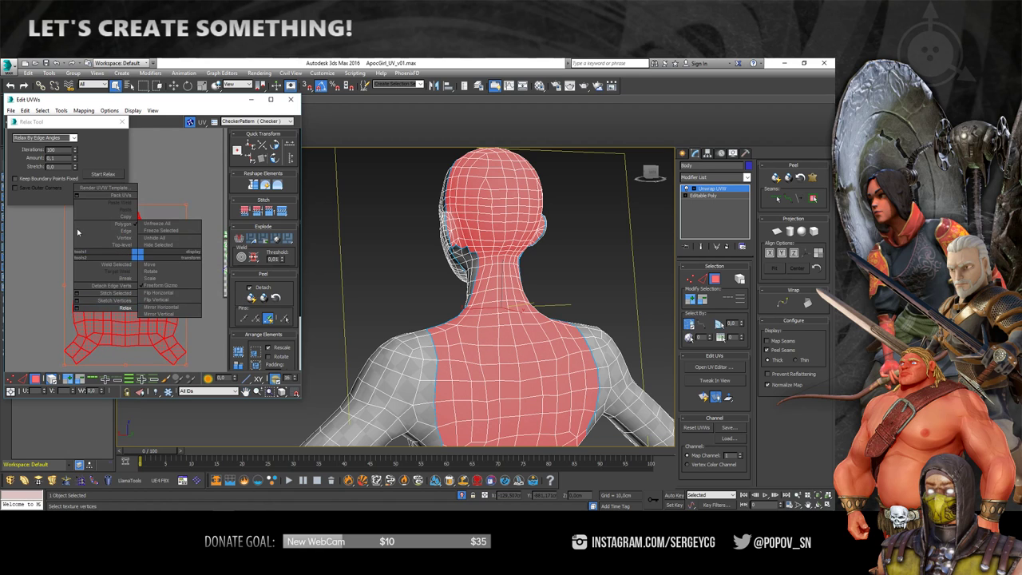
pyautogui.click(99, 164)
pyautogui.click(73, 139)
pyautogui.click(44, 150)
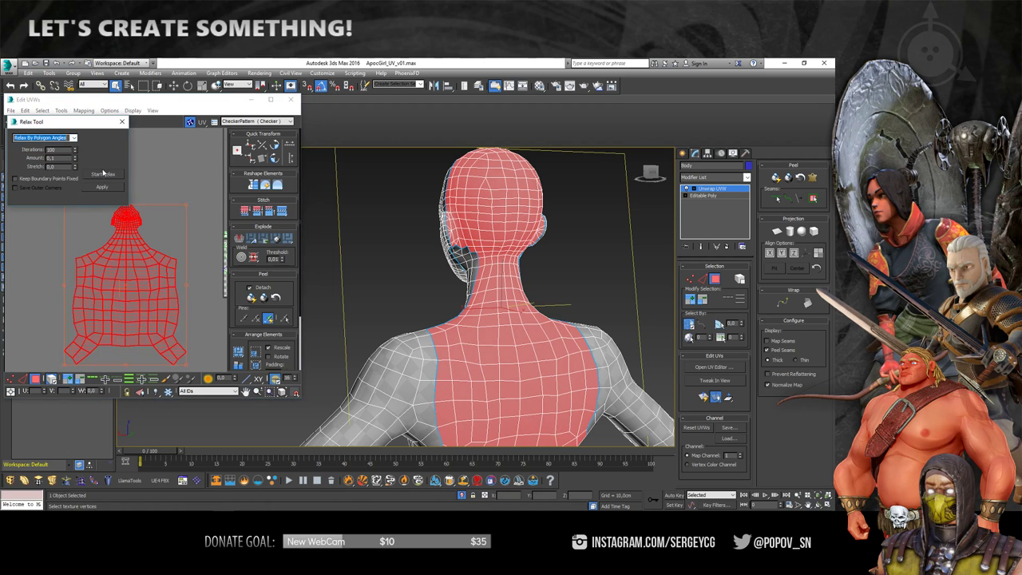
pyautogui.click(104, 175)
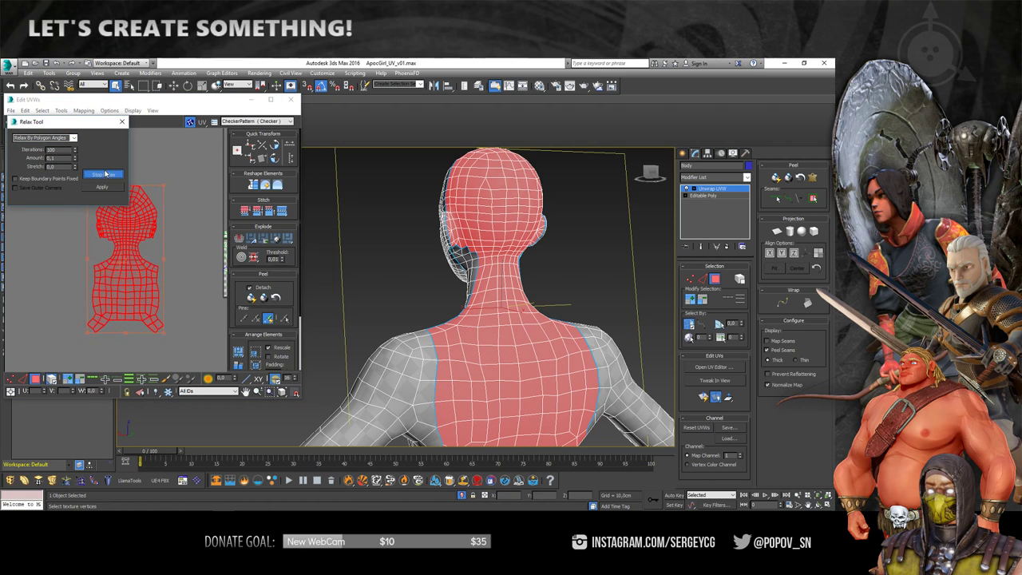
pyautogui.click(106, 173)
pyautogui.click(188, 240)
pyautogui.scroll(-3, 127, 249)
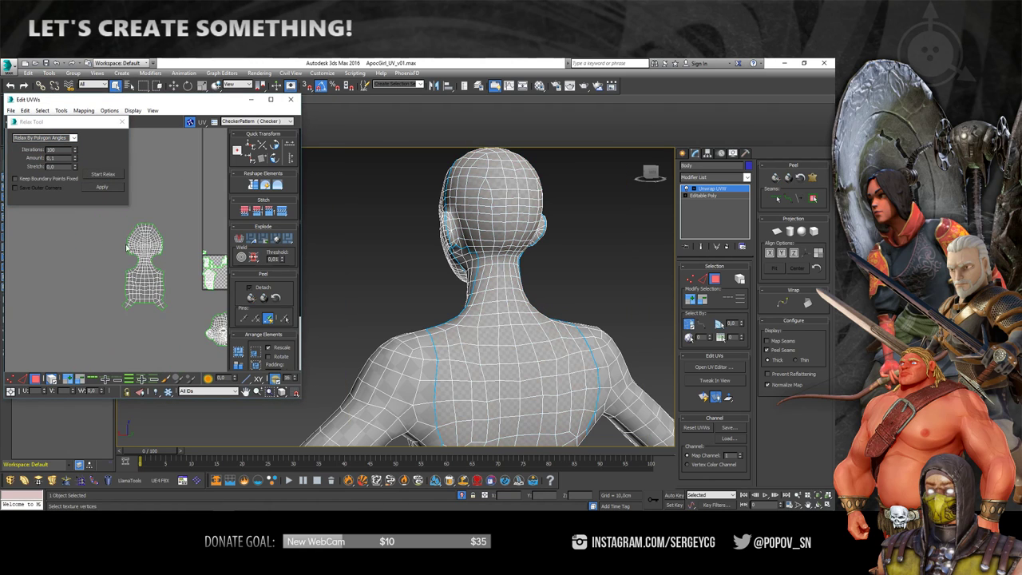
# Zoom in on the back view and select the arm's UV island
pyautogui.moveTo(479, 303)
pyautogui.keyDown('alt'); pyautogui.mouseDown(button='middle')
pyautogui.moveTo(456, 299)
pyautogui.moveTo(501, 280)
pyautogui.moveTo(561, 280)
pyautogui.moveTo(480, 275)
pyautogui.mouseUp(button='middle'); pyautogui.keyUp('alt')
pyautogui.scroll(-2, 159, 252)
pyautogui.scroll(1, 159, 253)
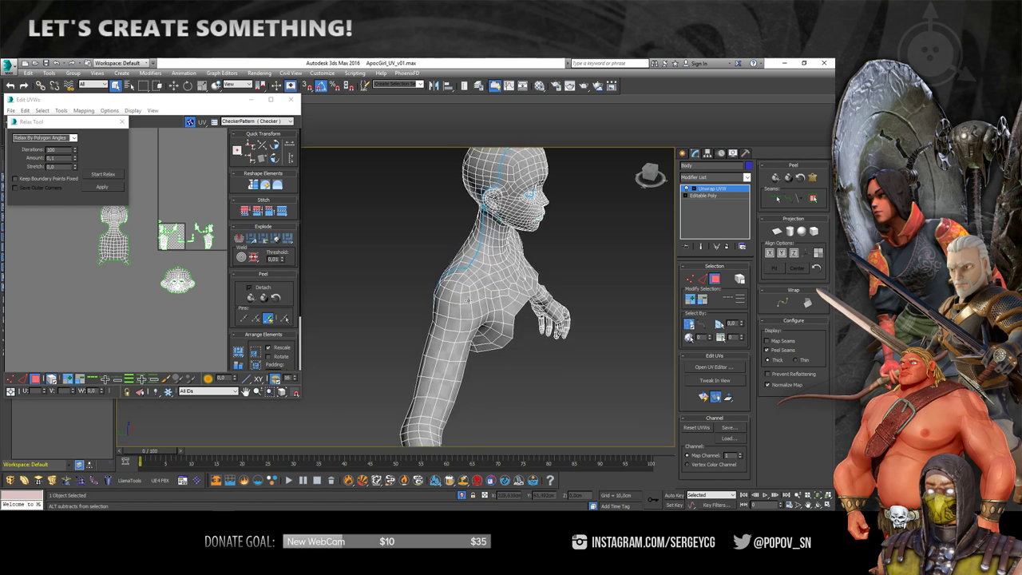
pyautogui.scroll(2, 479, 280)
pyautogui.scroll(2, 157, 250)
pyautogui.scroll(2, 158, 251)
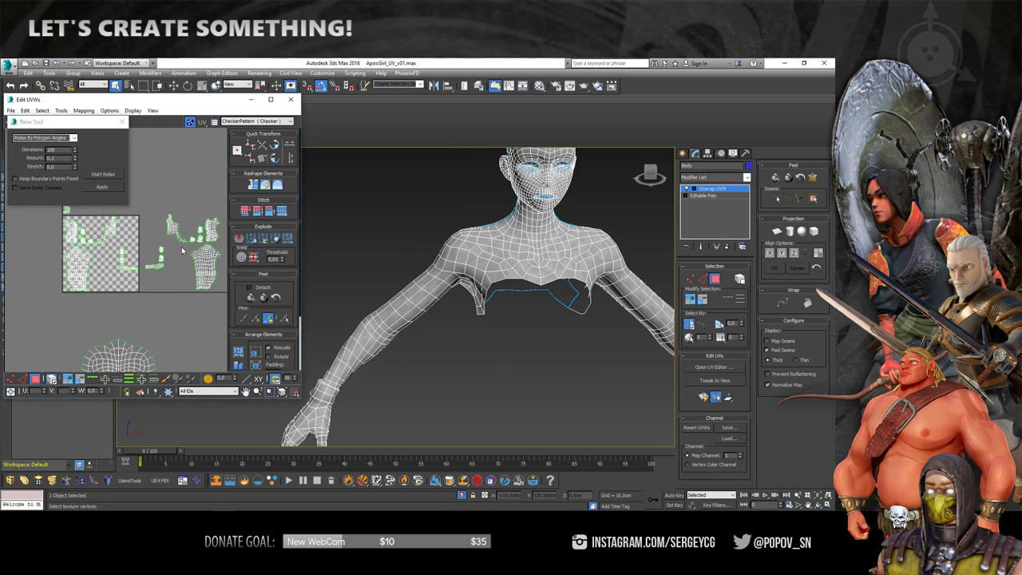
pyautogui.scroll(2, 157, 251)
pyautogui.click(182, 284)
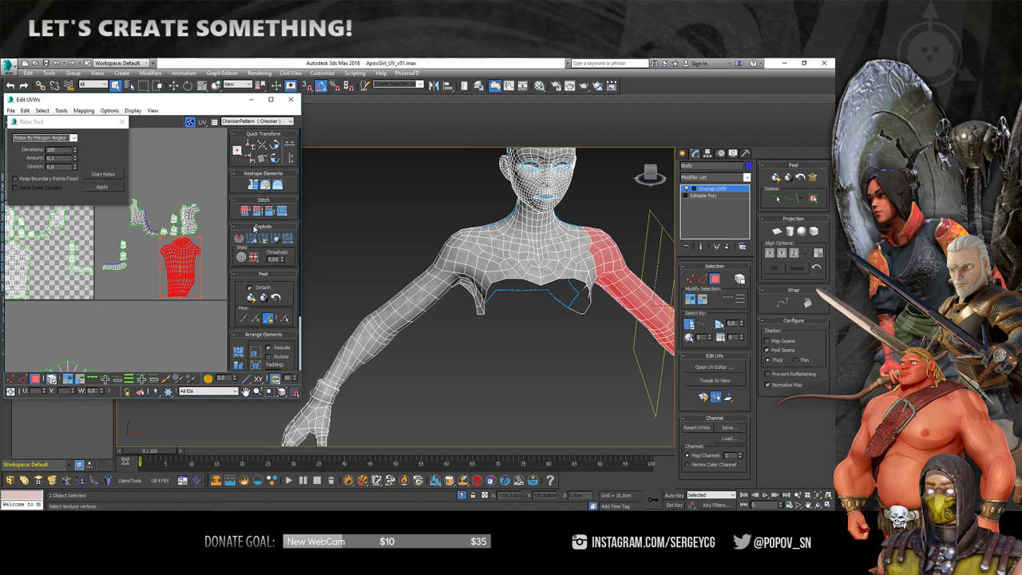
# Select both shoulder and chest UV shells on the bodysuit front
pyautogui.scroll(-2, 502, 271)
pyautogui.scroll(-3, 501, 271)
pyautogui.moveTo(455, 271)
pyautogui.keyDown('alt'); pyautogui.mouseDown(button='middle')
pyautogui.moveTo(501, 271)
pyautogui.moveTo(464, 272)
pyautogui.mouseUp(button='middle'); pyautogui.keyUp('alt')
pyautogui.scroll(2, 152, 259)
pyautogui.scroll(2, 152, 259)
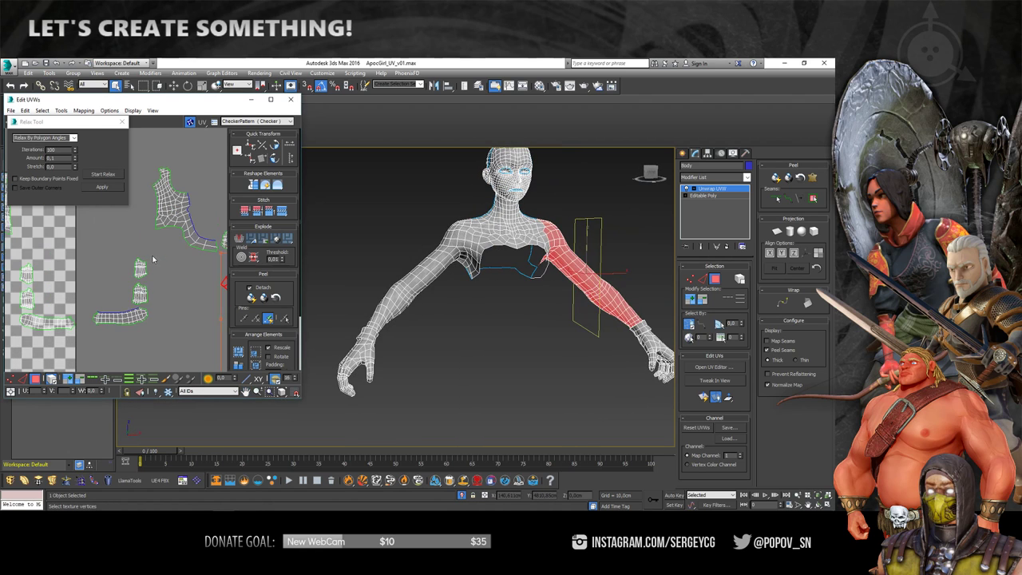
pyautogui.click(153, 259)
pyautogui.scroll(2, 144, 254)
pyautogui.click(130, 249)
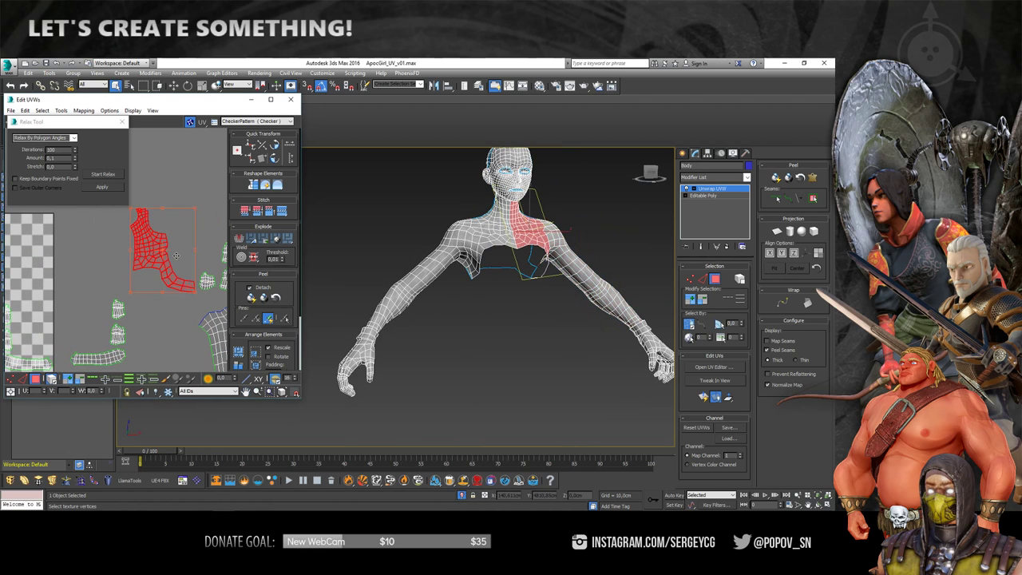
pyautogui.scroll(-3, 164, 252)
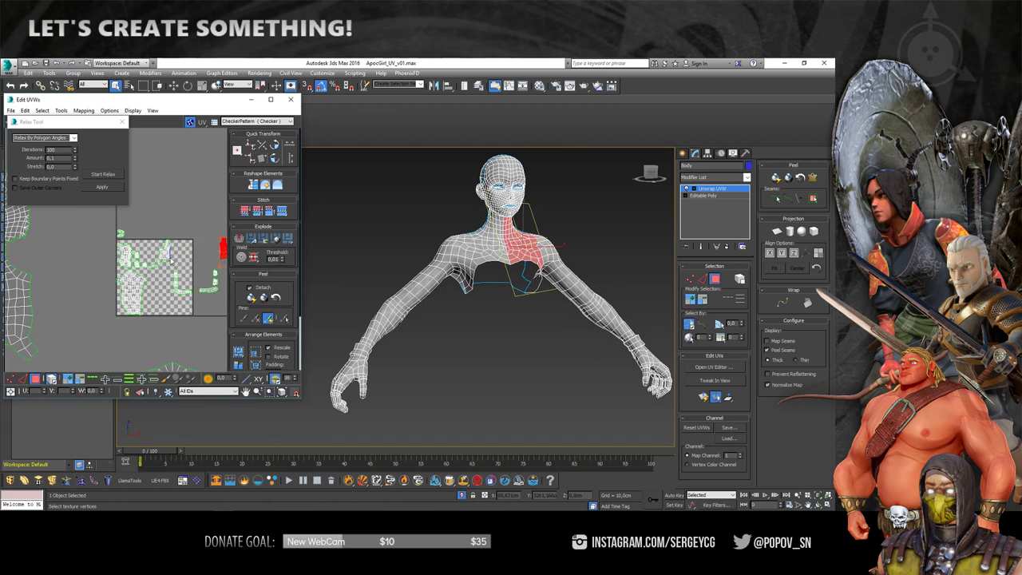
pyautogui.keyDown('ctrl'); pyautogui.click(159, 255); pyautogui.keyUp('ctrl')
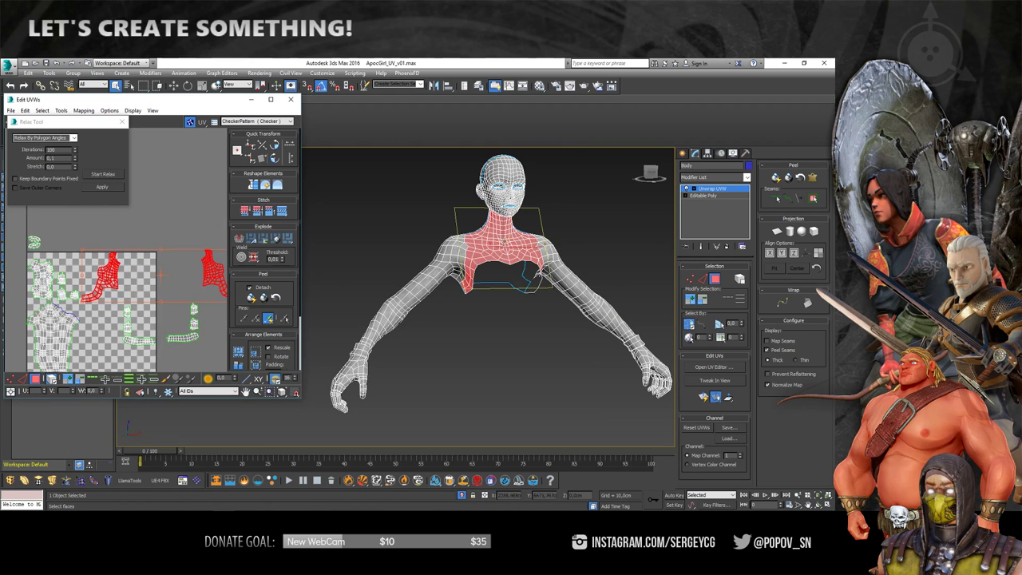
pyautogui.moveTo(504, 241)
pyautogui.keyDown('alt'); pyautogui.mouseDown(button='middle')
pyautogui.moveTo(561, 273)
pyautogui.moveTo(415, 264)
pyautogui.mouseUp(button='middle'); pyautogui.keyUp('alt')
pyautogui.moveTo(160, 320); pyautogui.dragTo(191, 273, button='middle')
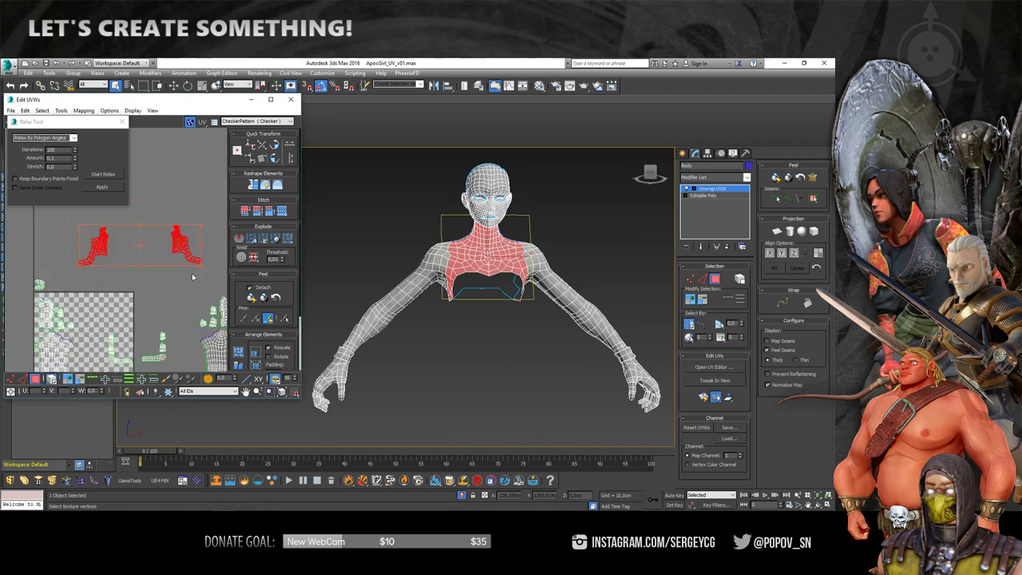
pyautogui.scroll(-3, 191, 273)
# Pelt map the chest shells, relax and commit, Quick Peel, then relax until even
pyautogui.click(813, 177)
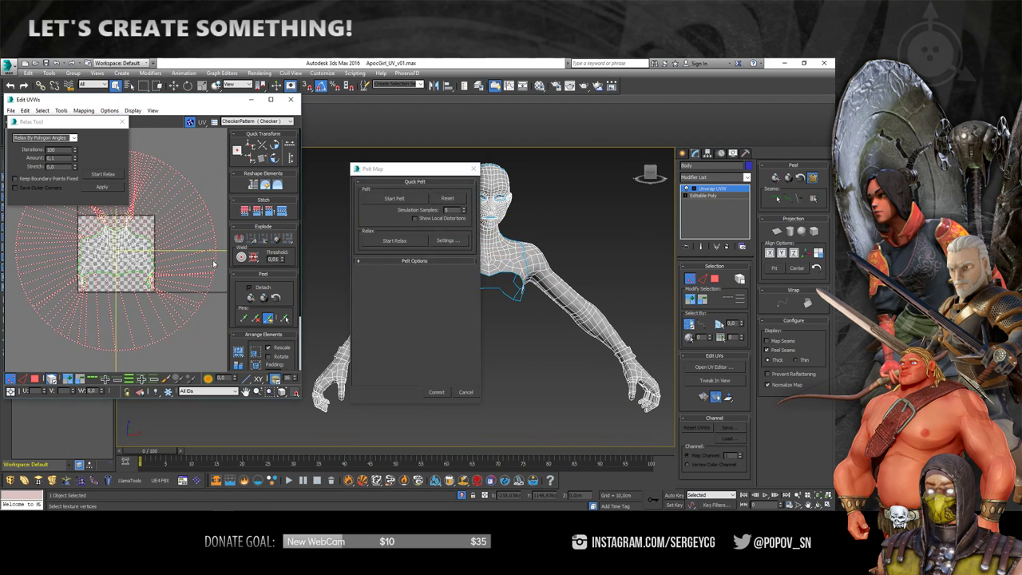
pyautogui.click(394, 198)
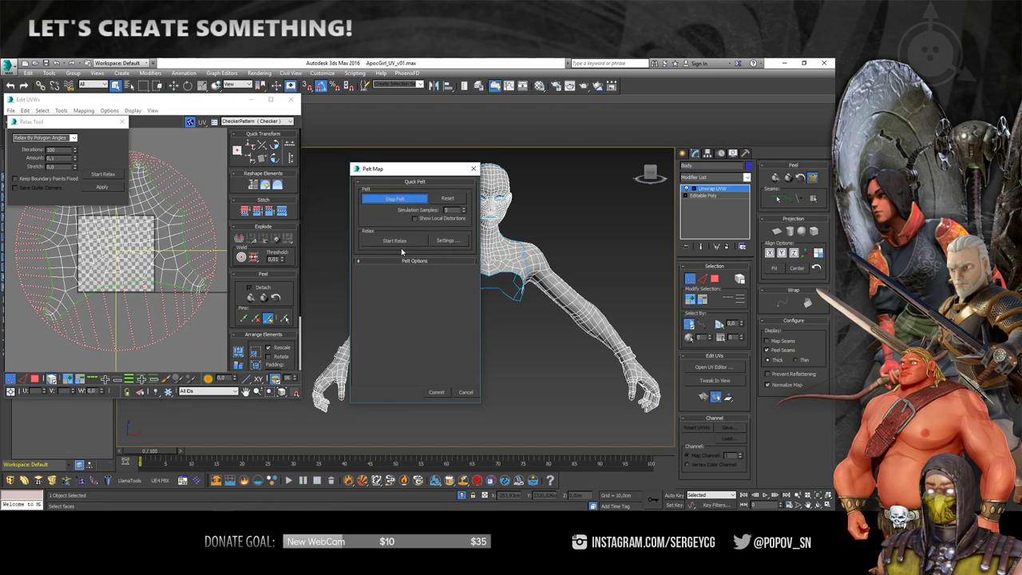
pyautogui.click(436, 392)
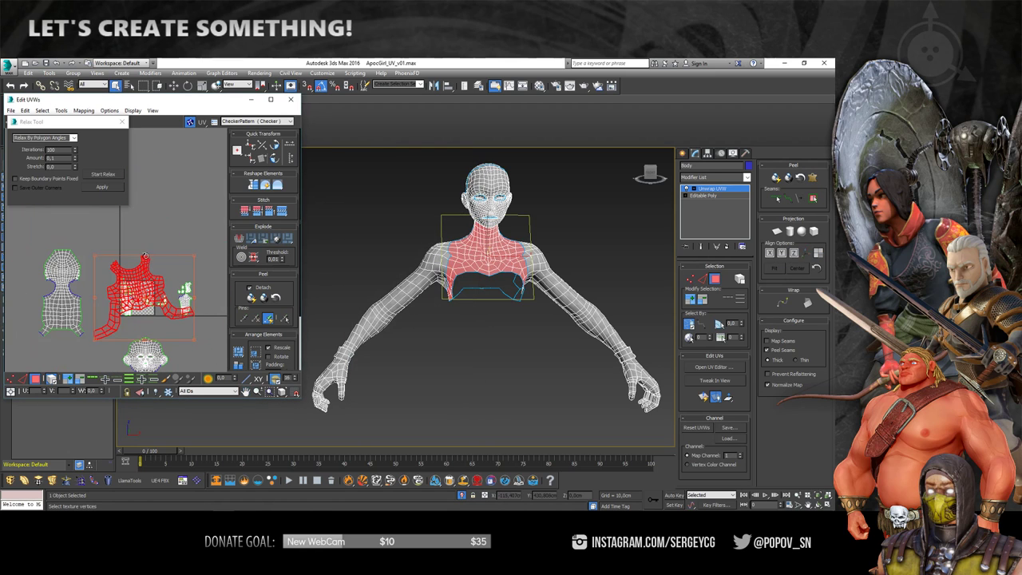
pyautogui.moveTo(144, 256); pyautogui.dragTo(161, 262)
pyautogui.click(253, 298)
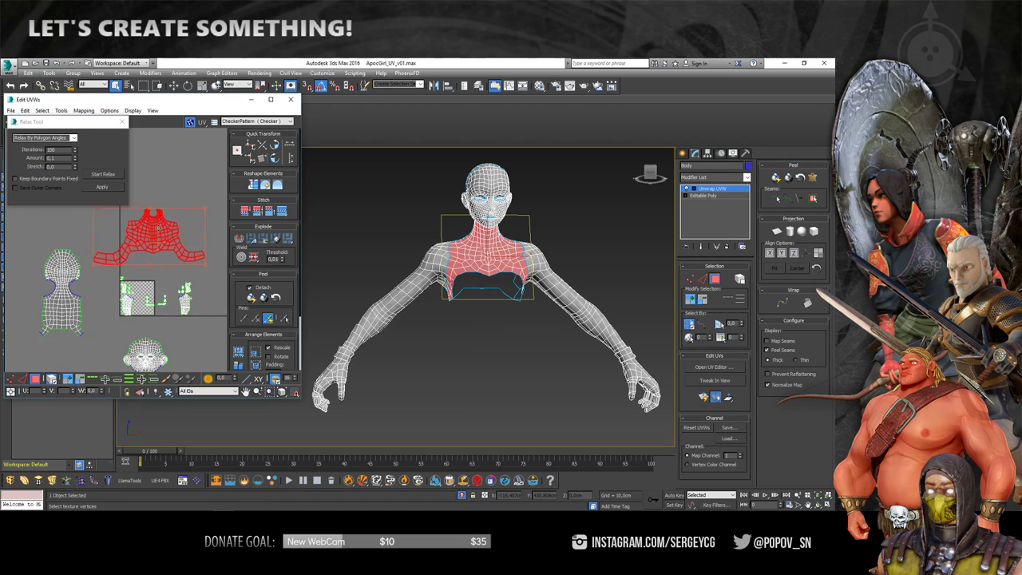
pyautogui.click(105, 175)
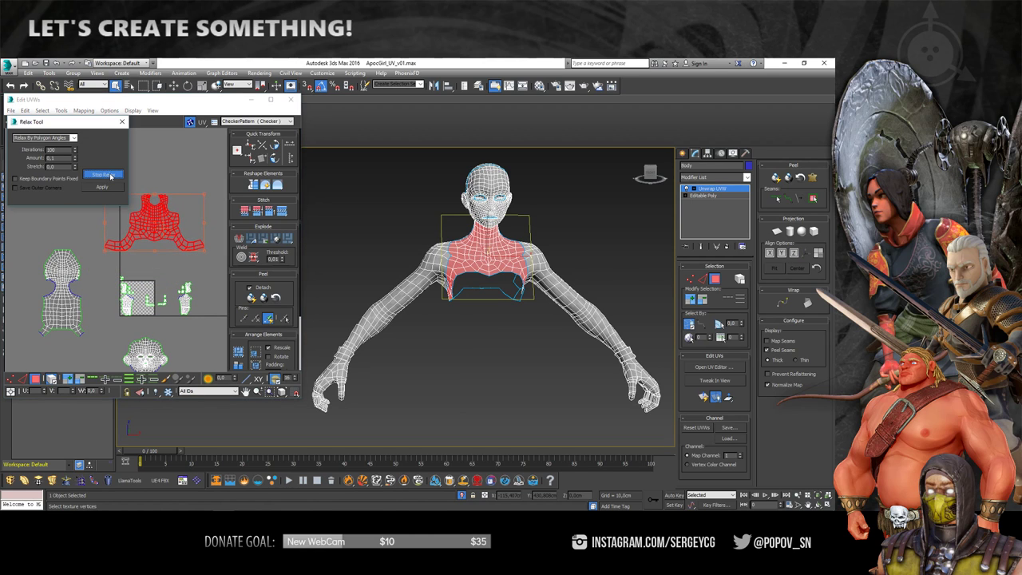
pyautogui.click(109, 176)
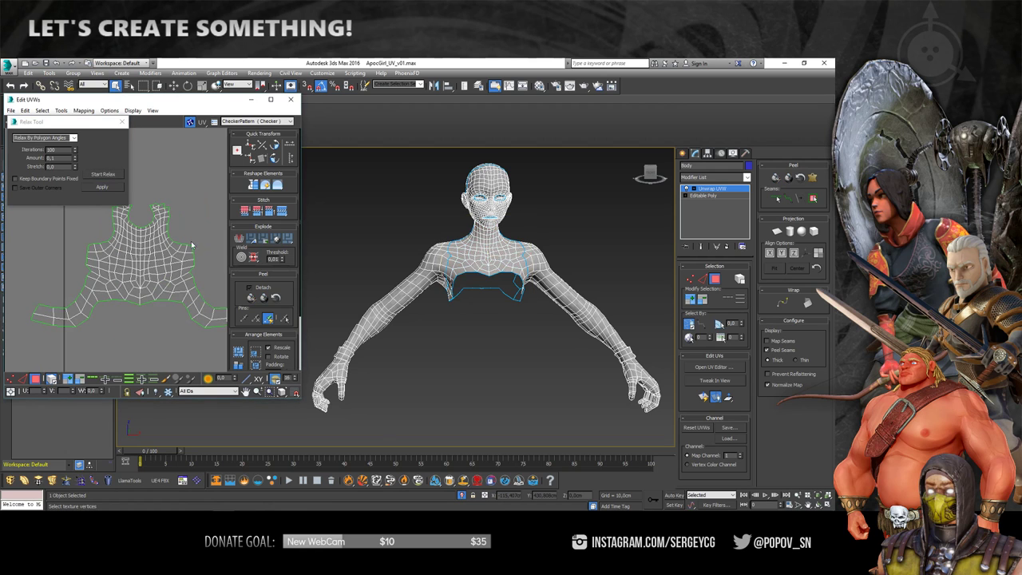
pyautogui.scroll(5, 516, 298)
pyautogui.scroll(-2, 144, 240)
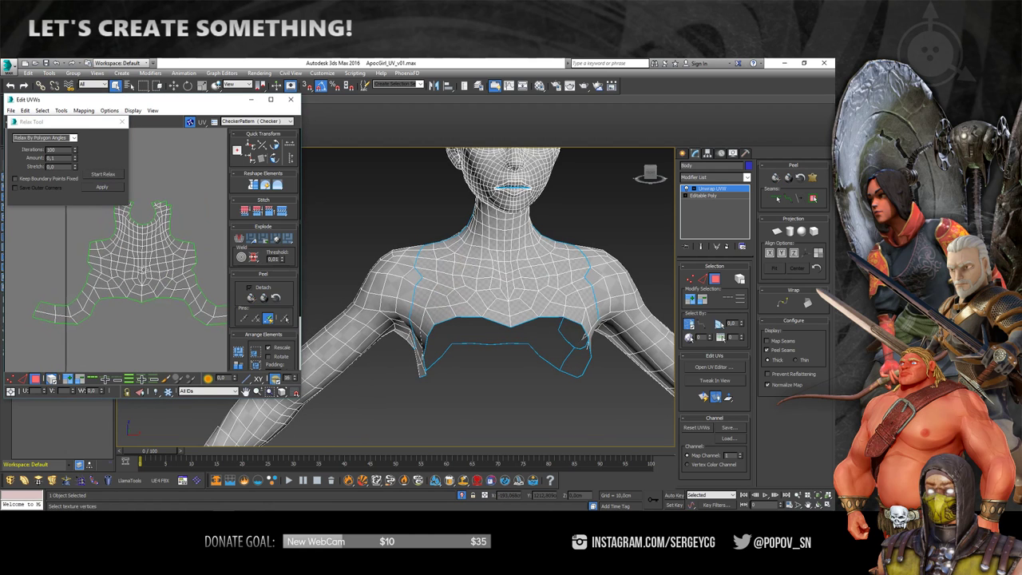
pyautogui.scroll(-3, 140, 233)
pyautogui.moveTo(140, 233); pyautogui.dragTo(147, 273, button='middle')
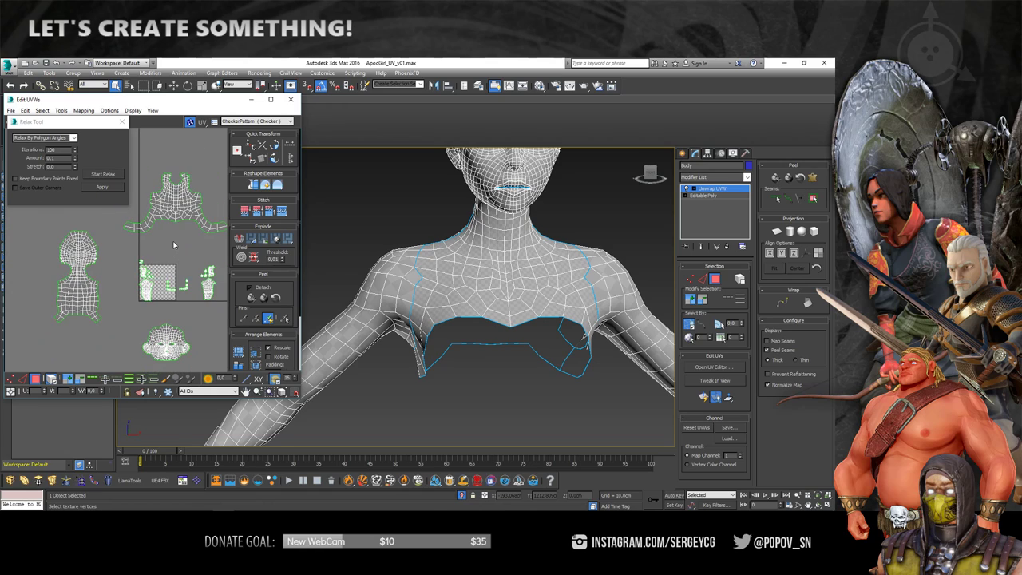
pyautogui.moveTo(511, 296)
pyautogui.keyDown('alt'); pyautogui.mouseDown(button='middle')
pyautogui.moveTo(563, 279)
pyautogui.moveTo(529, 269)
pyautogui.moveTo(553, 284)
pyautogui.moveTo(488, 277)
pyautogui.mouseUp(button='middle'); pyautogui.keyUp('alt')
pyautogui.moveTo(133, 237); pyautogui.dragTo(143, 280, button='middle')
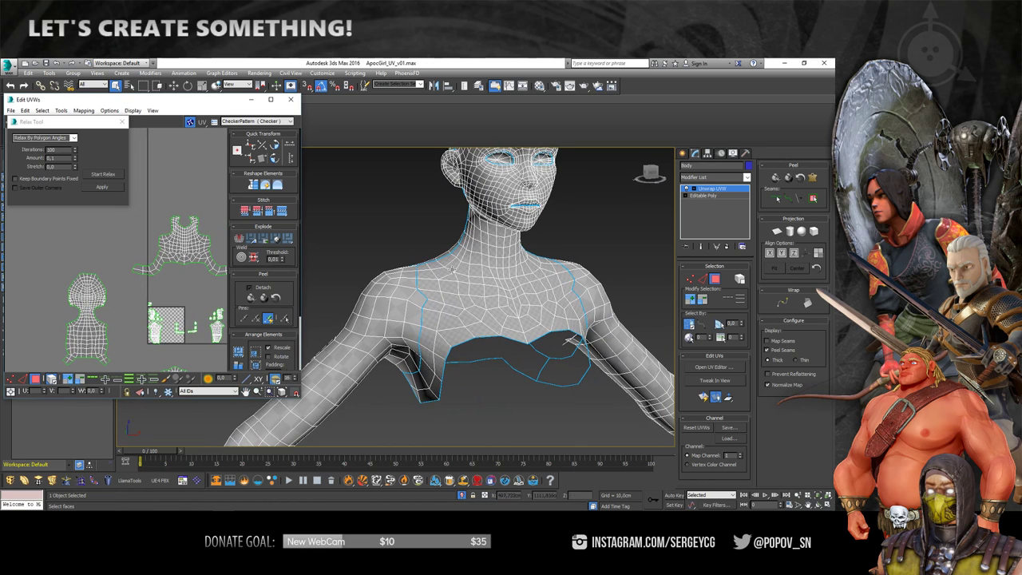
pyautogui.keyDown('alt'); pyautogui.moveTo(510, 249); pyautogui.dragTo(472, 268, button='middle'); pyautogui.keyUp('alt')
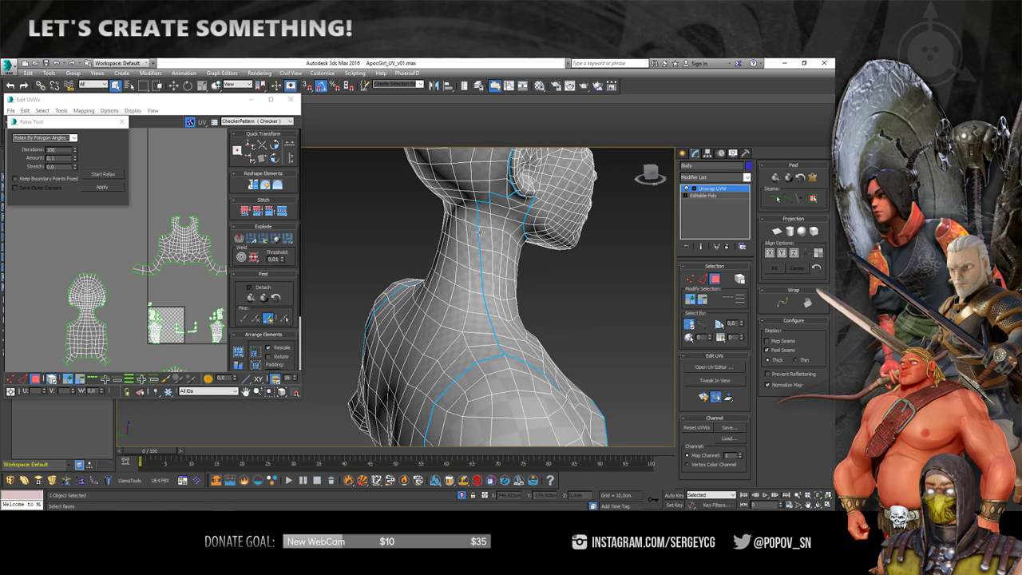
pyautogui.keyDown('alt'); pyautogui.moveTo(480, 231); pyautogui.dragTo(431, 236, button='middle'); pyautogui.keyUp('alt')
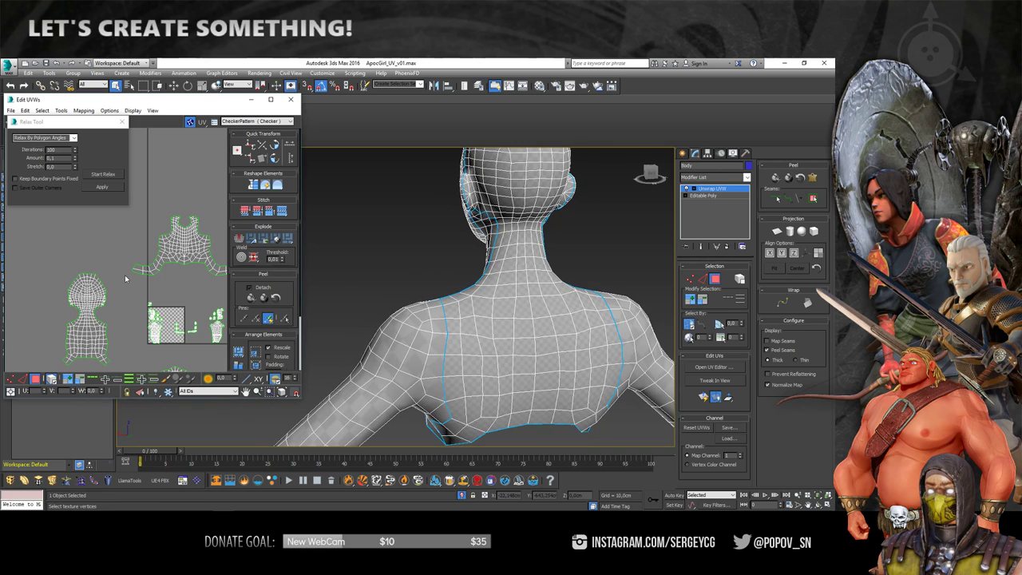
pyautogui.moveTo(128, 278); pyautogui.dragTo(140, 241, button='middle')
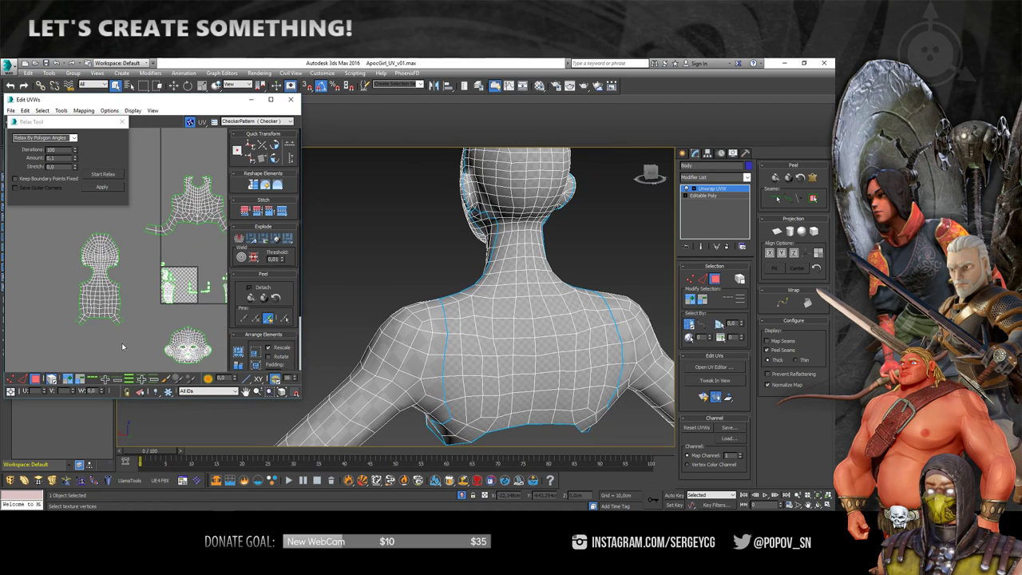
pyautogui.click(114, 319)
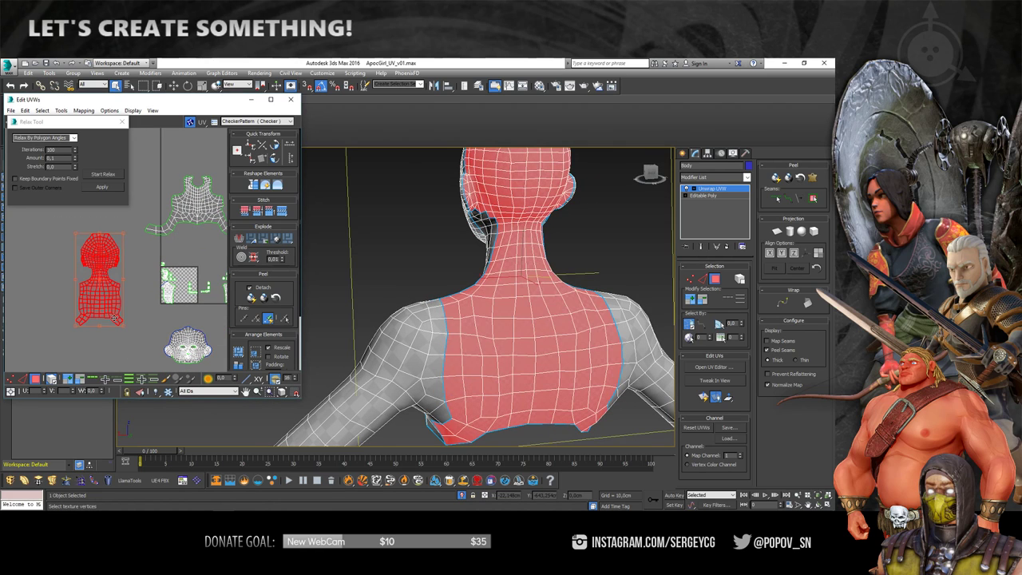
pyautogui.moveTo(121, 263); pyautogui.dragTo(116, 264, button='middle')
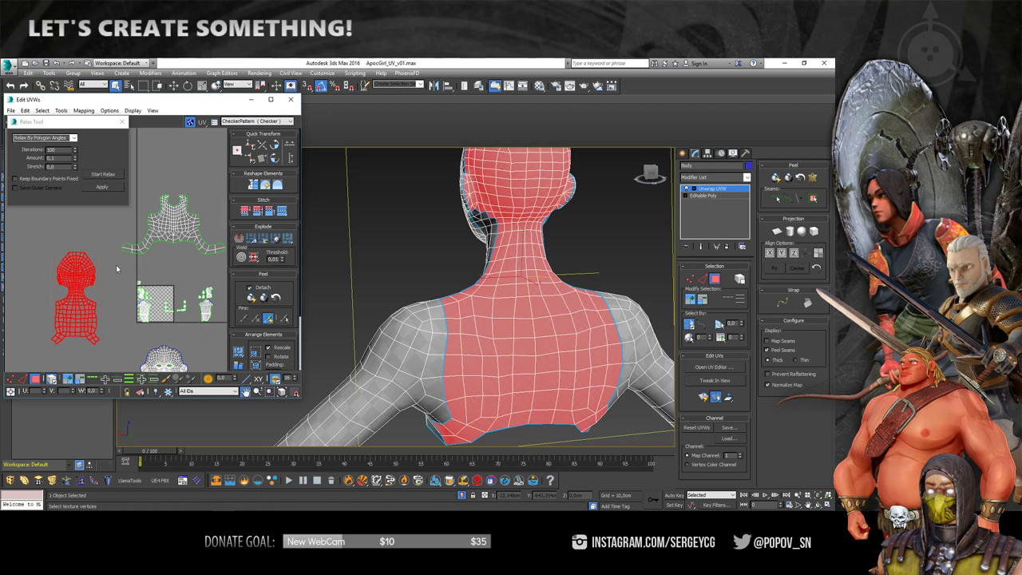
pyautogui.click(120, 283)
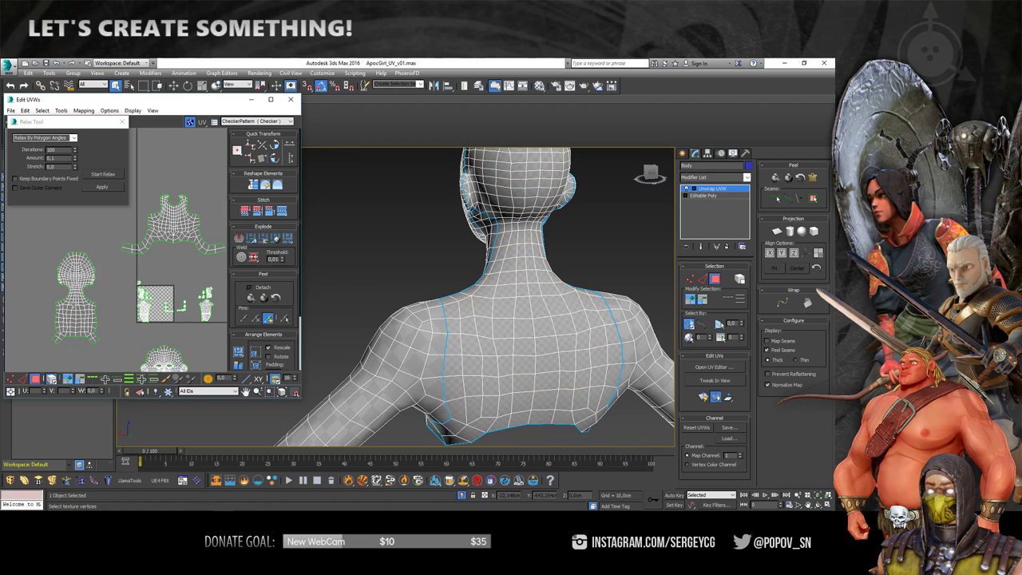
pyautogui.moveTo(66, 314); pyautogui.dragTo(96, 314, button='middle')
pyautogui.moveTo(161, 249); pyautogui.dragTo(181, 255, button='middle')
pyautogui.scroll(-3, 193, 258)
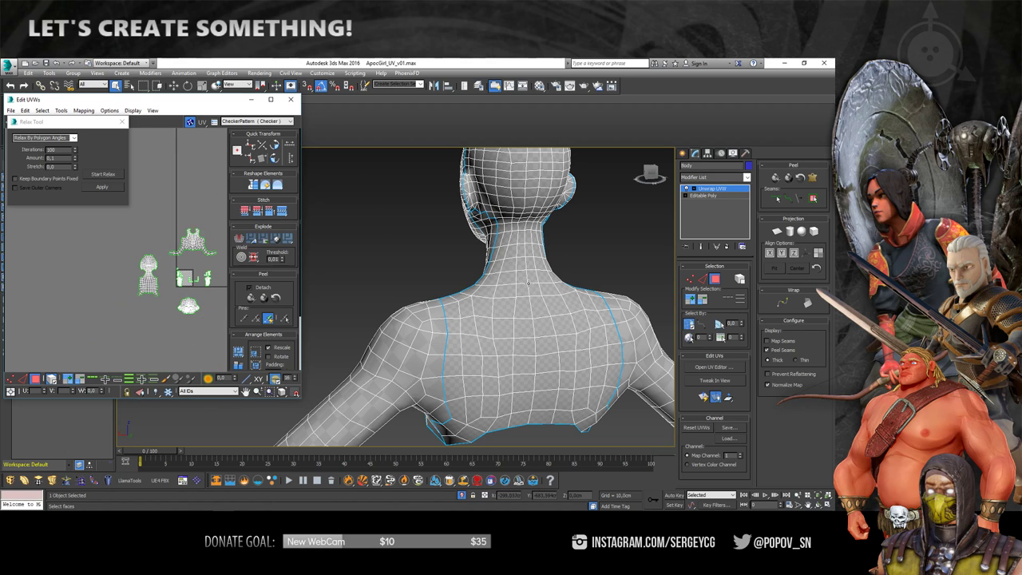
# Select the wrist UV shell to inspect it, then clear the selection
pyautogui.keyDown('alt'); pyautogui.moveTo(530, 267); pyautogui.dragTo(471, 267, button='middle'); pyautogui.keyUp('alt')
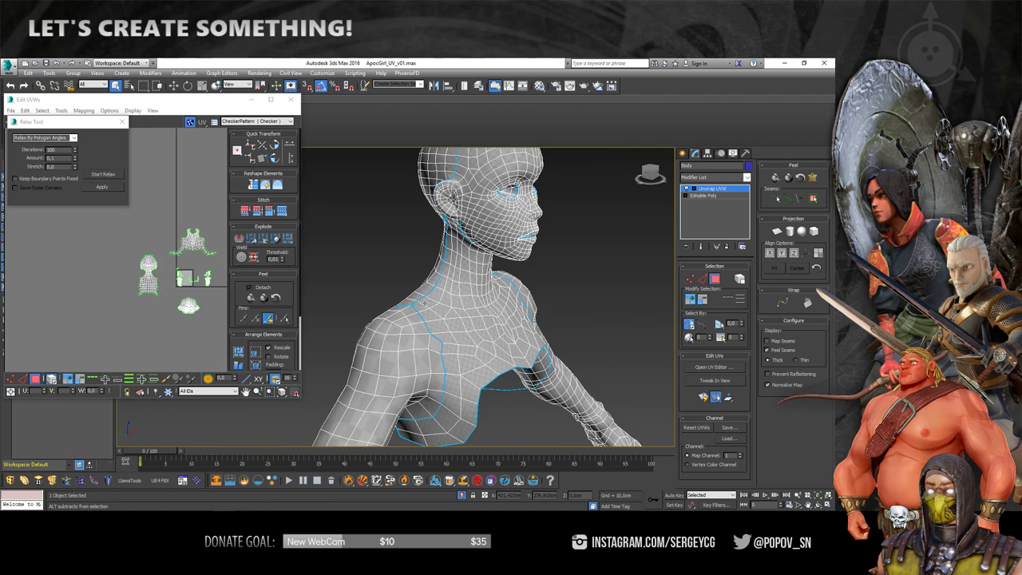
pyautogui.moveTo(200, 280); pyautogui.dragTo(162, 268, button='middle')
pyautogui.scroll(2, 162, 268)
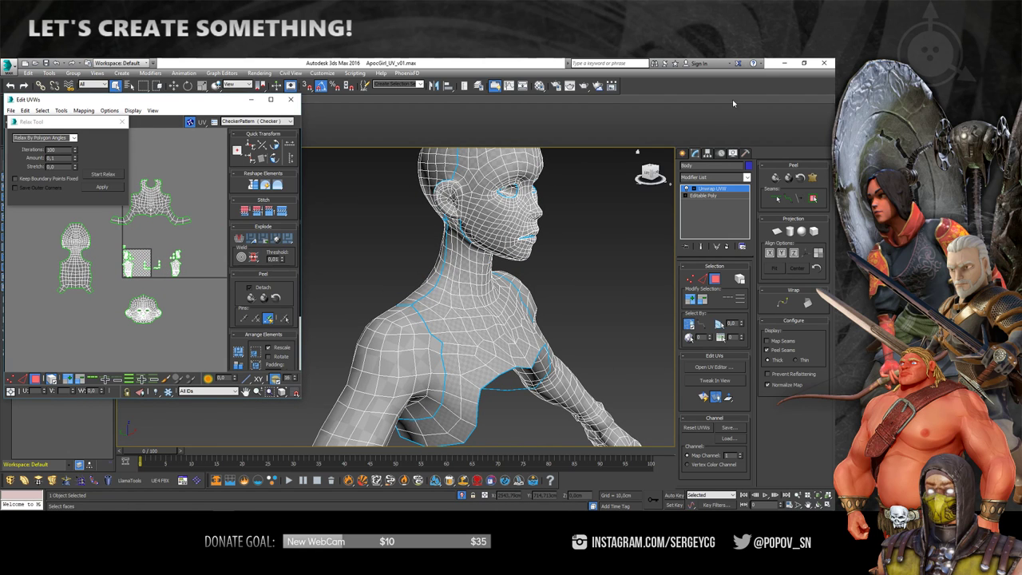
pyautogui.scroll(2, 212, 259)
pyautogui.scroll(2, 159, 279)
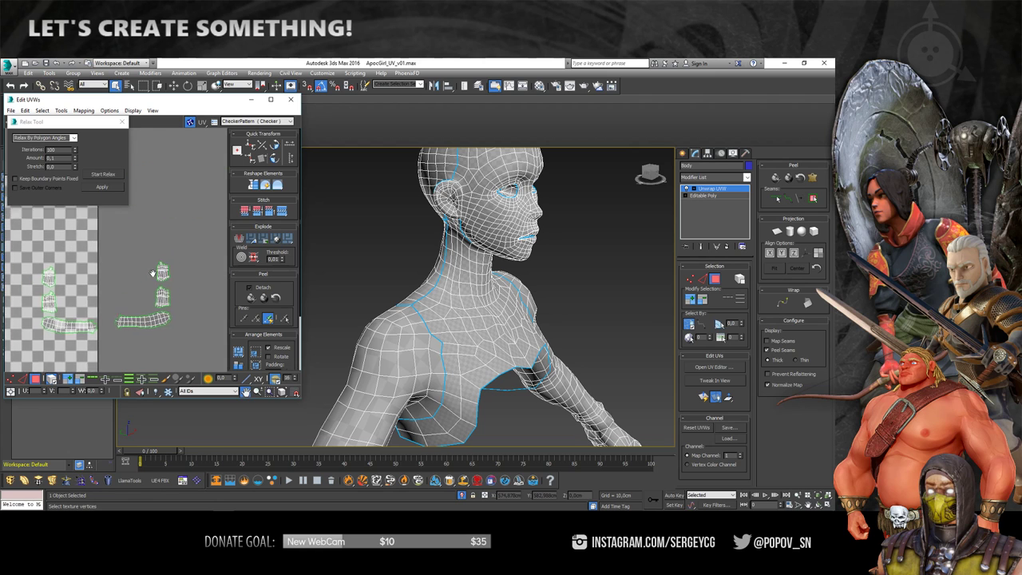
pyautogui.scroll(2, 115, 294)
pyautogui.scroll(1, 120, 294)
pyautogui.click(128, 296)
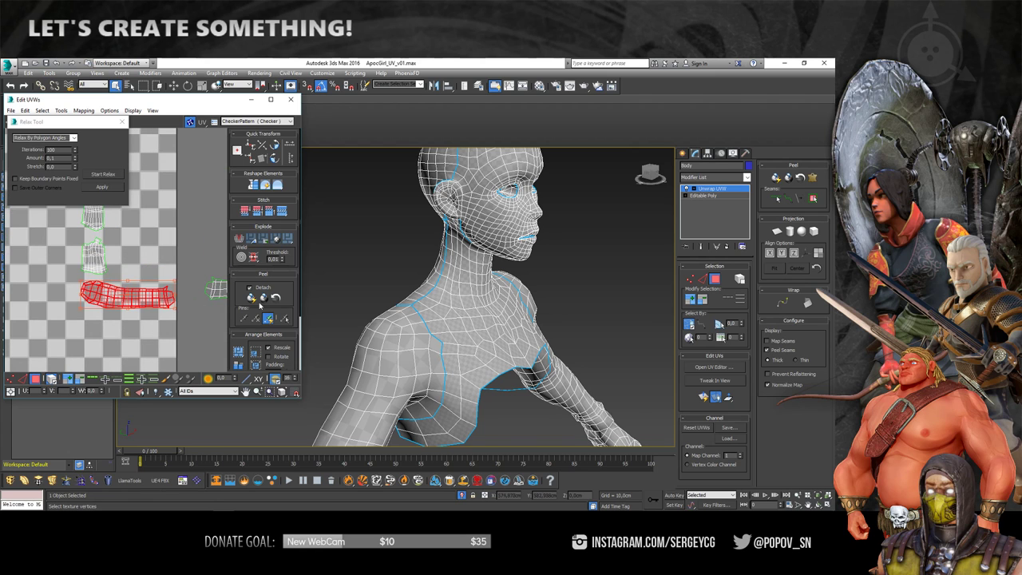
pyautogui.keyDown('alt'); pyautogui.moveTo(360, 288); pyautogui.dragTo(520, 288, button='middle'); pyautogui.keyUp('alt')
pyautogui.scroll(-2, 48, 256)
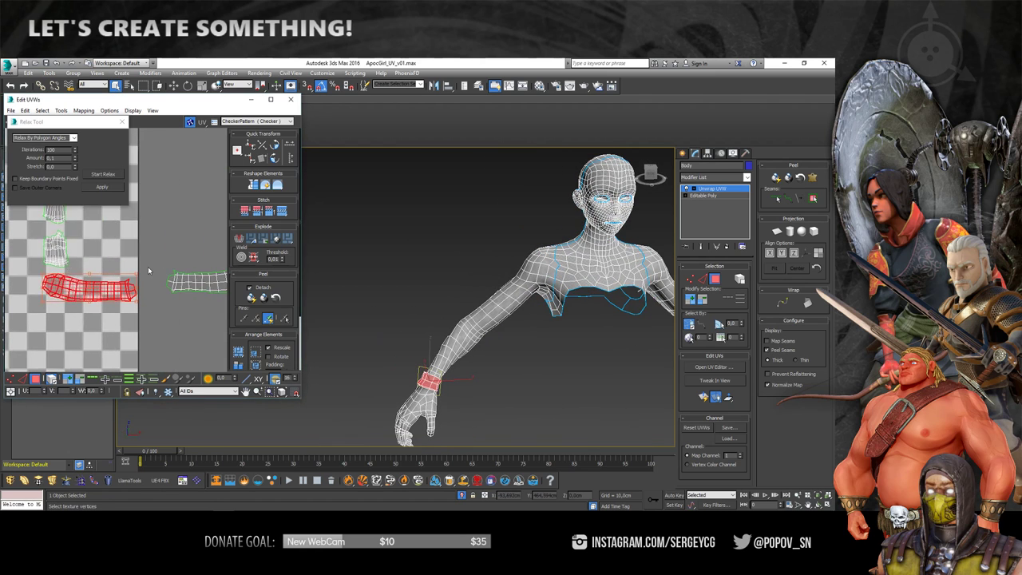
pyautogui.moveTo(64, 229)
pyautogui.mouseDown(button='middle')
pyautogui.moveTo(107, 266)
pyautogui.moveTo(136, 255)
pyautogui.mouseUp(button='middle')
pyautogui.scroll(-2, 169, 289)
pyautogui.scroll(-2, 182, 289)
pyautogui.click(96, 240)
# Pack all UV shells into the tile and bring up the background texture list
pyautogui.scroll(-2, 136, 256)
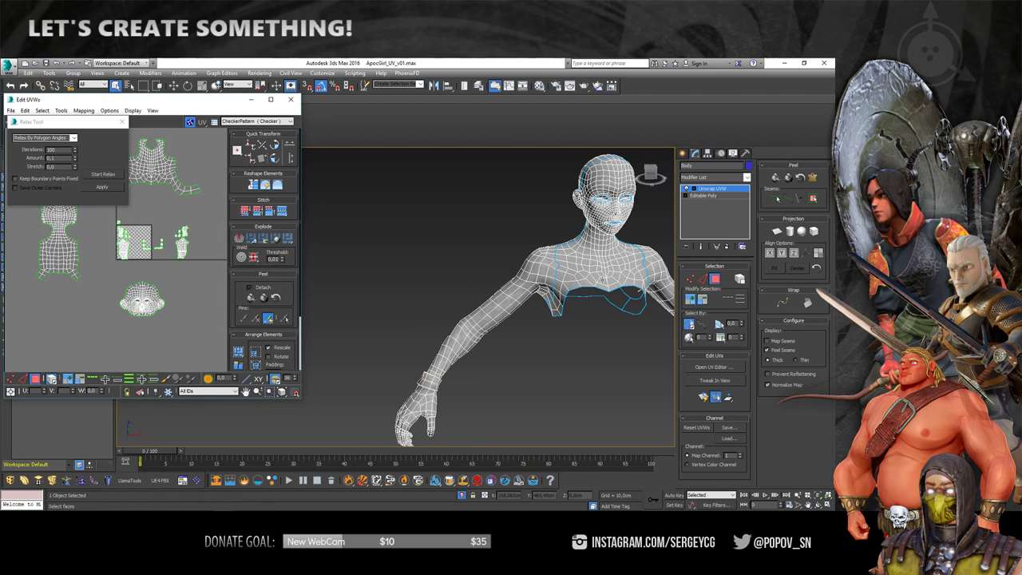
pyautogui.keyDown('alt'); pyautogui.moveTo(519, 303); pyautogui.dragTo(480, 303, button='middle'); pyautogui.keyUp('alt')
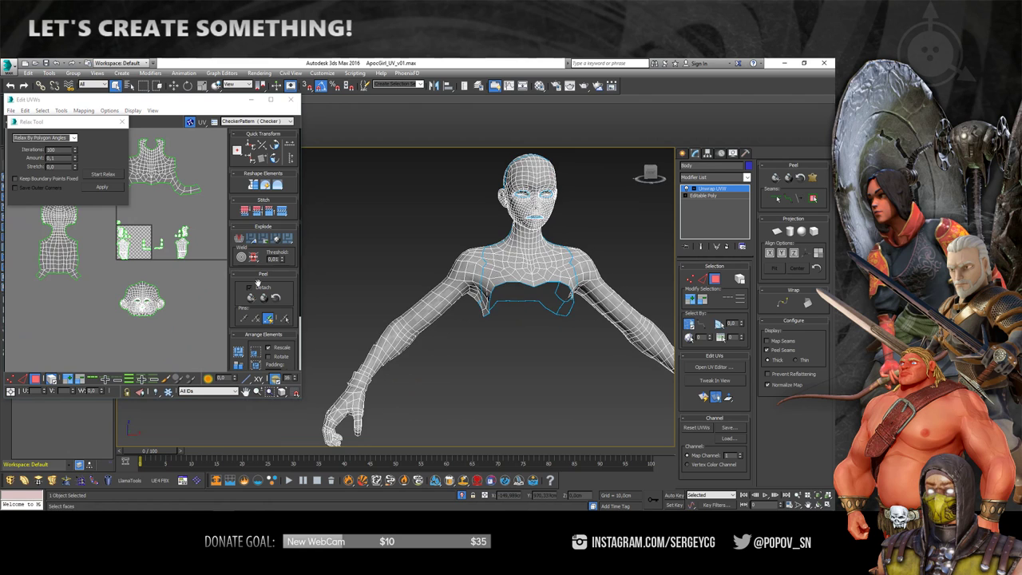
pyautogui.click(240, 353)
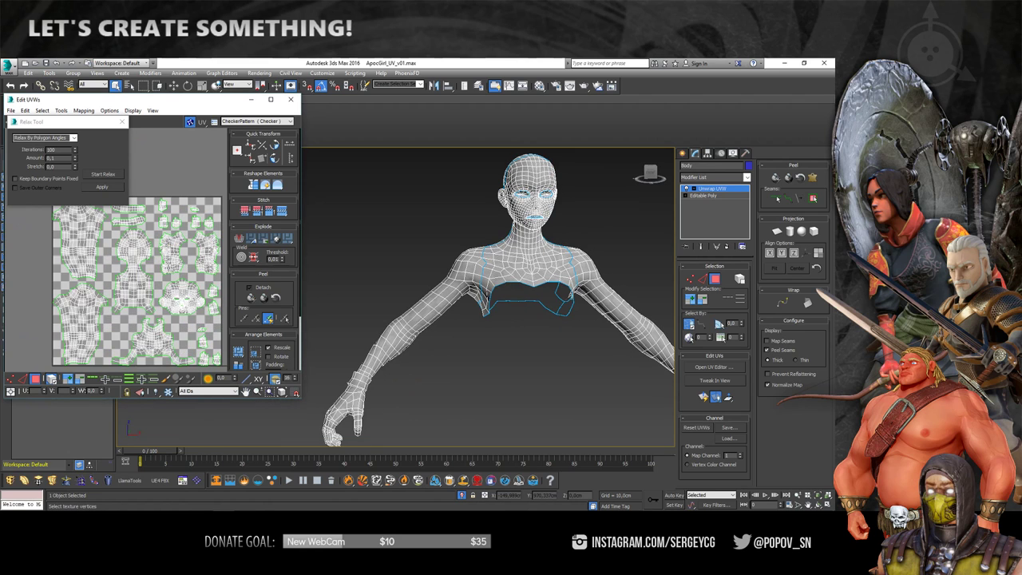
pyautogui.scroll(1, 175, 280)
pyautogui.scroll(1, 177, 286)
pyautogui.scroll(1, 180, 294)
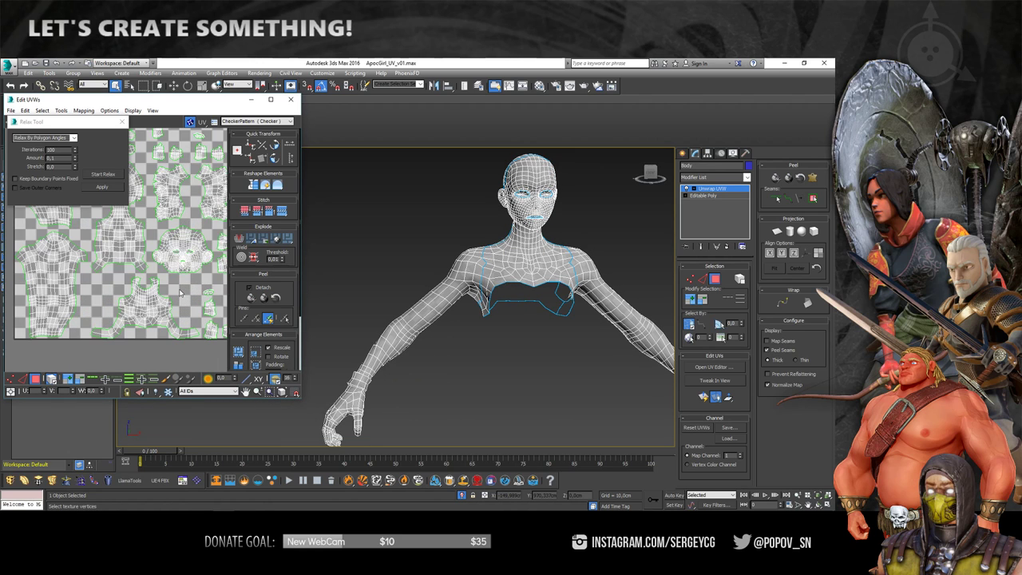
pyautogui.click(272, 121)
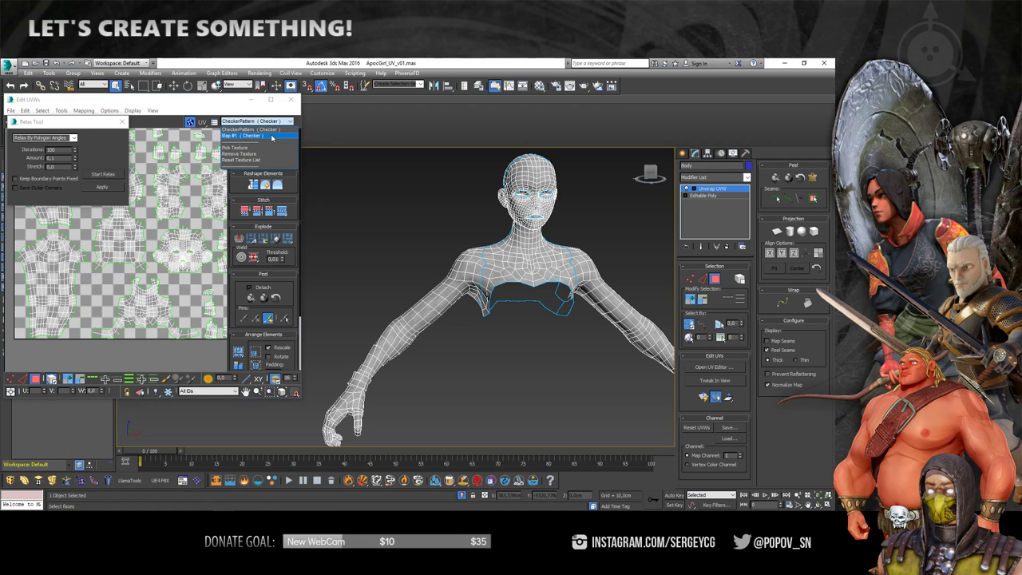
# Show the Map #1 checker background, maximize Edit UVWs and close the Relax Tool
pyautogui.click(264, 135)
pyautogui.click(271, 99)
pyautogui.scroll(-3, 280, 190)
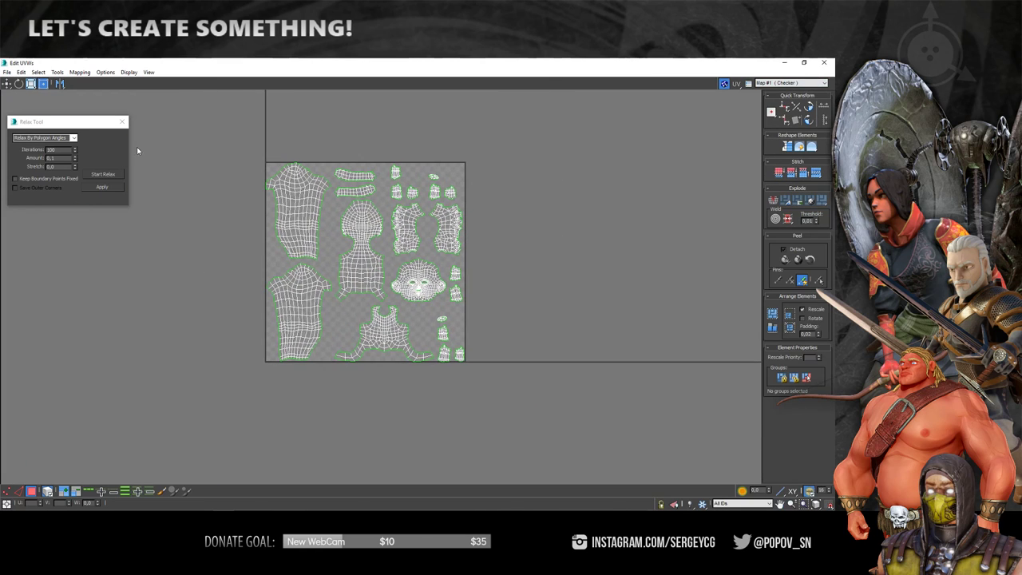
pyautogui.click(127, 122)
# Enable Rotate in Arrange Elements and repack the shells inside the tile
pyautogui.scroll(2, 514, 284)
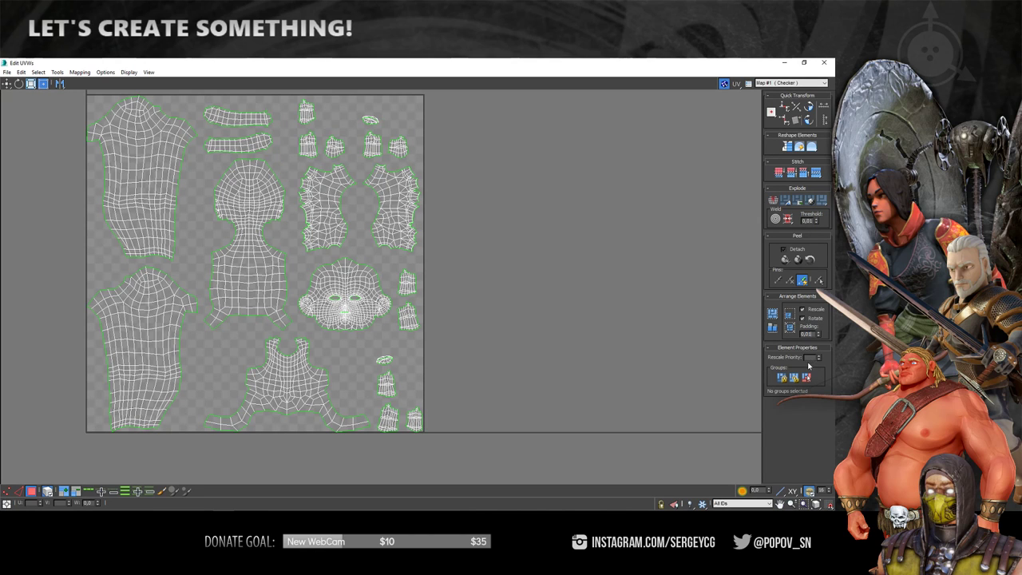
pyautogui.click(781, 323)
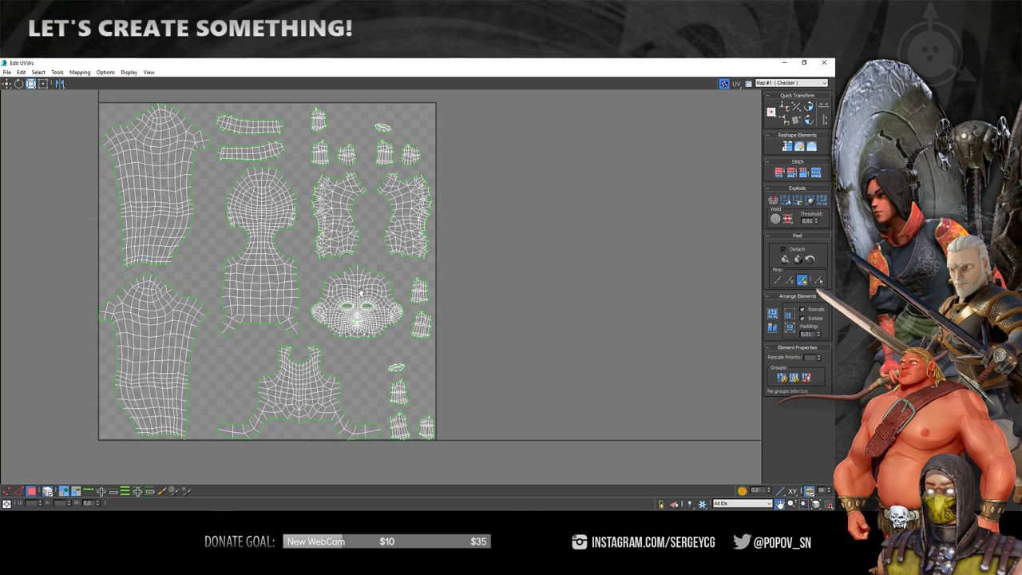
pyautogui.scroll(-3, 375, 301)
pyautogui.scroll(2, 273, 289)
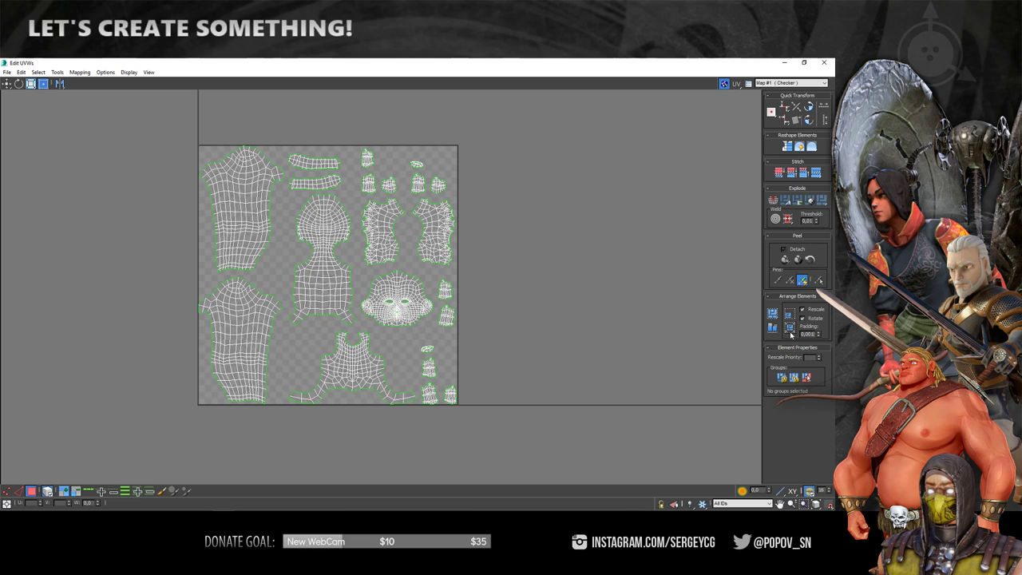
pyautogui.click(774, 314)
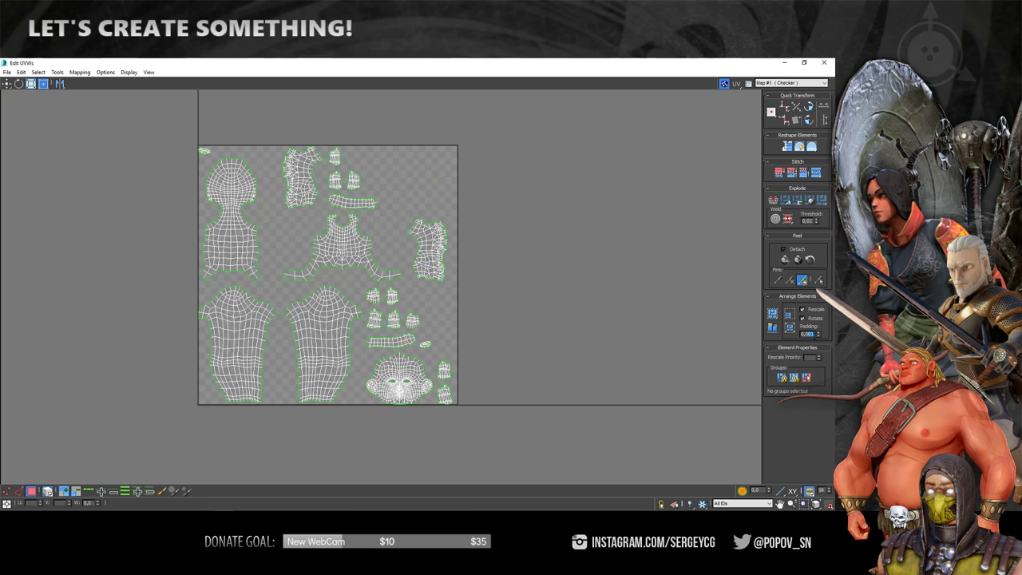
pyautogui.write('0,02')
# Repack the UV shells with different Arrange Elements pack options to compare layouts
pyautogui.click(775, 316)
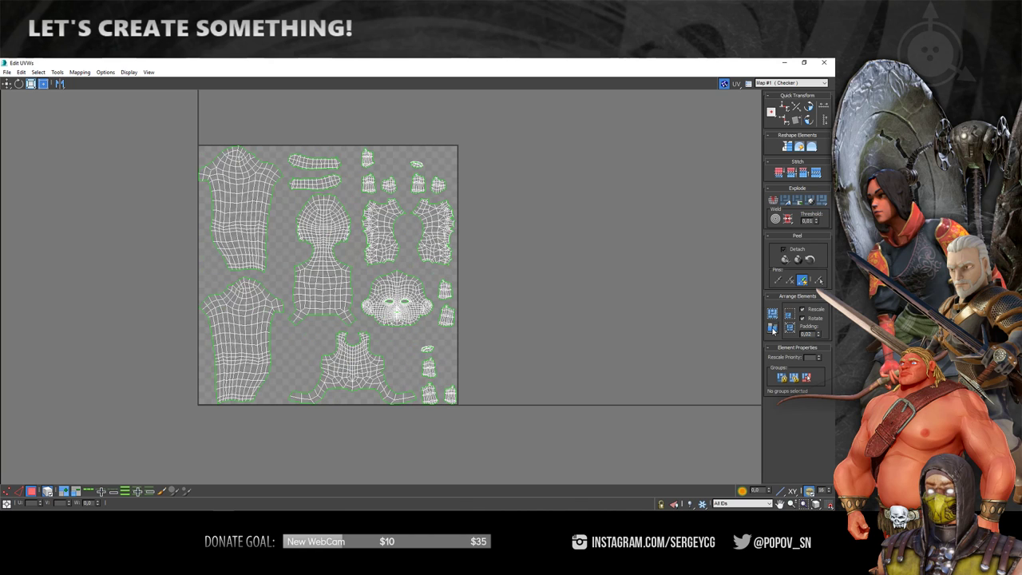
pyautogui.click(788, 327)
pyautogui.click(790, 314)
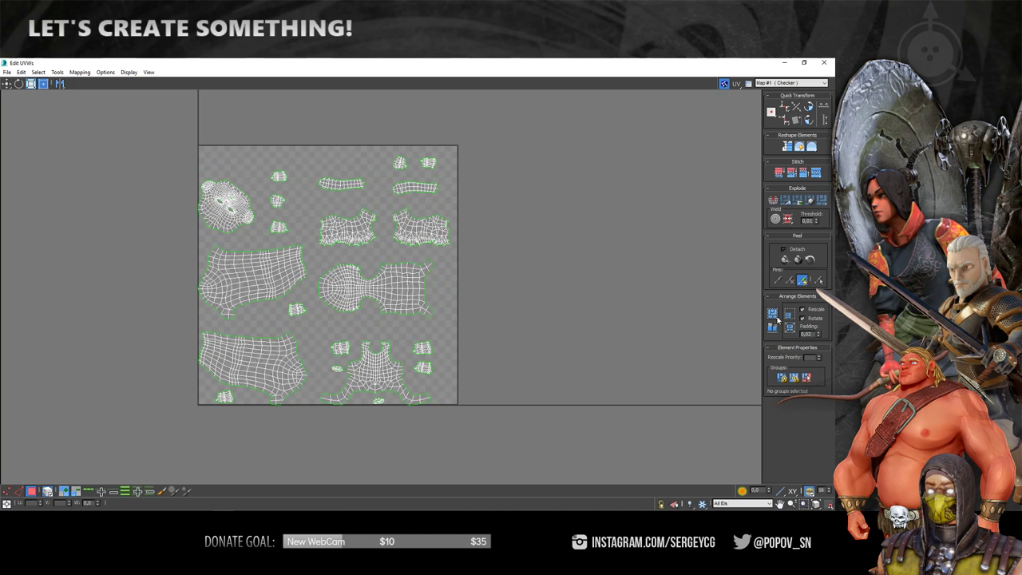
pyautogui.click(773, 318)
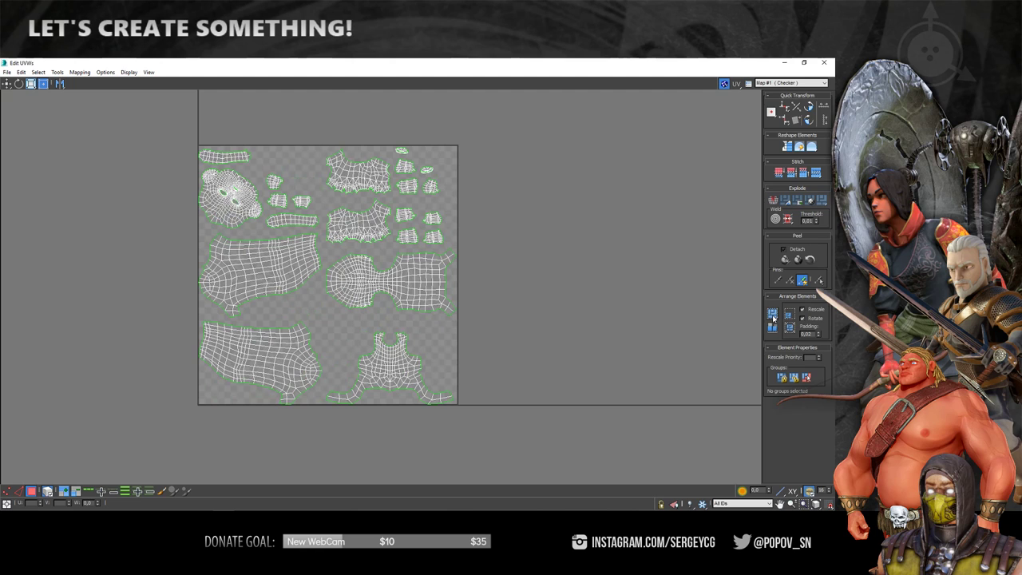
pyautogui.moveTo(507, 292); pyautogui.dragTo(516, 293, button='middle')
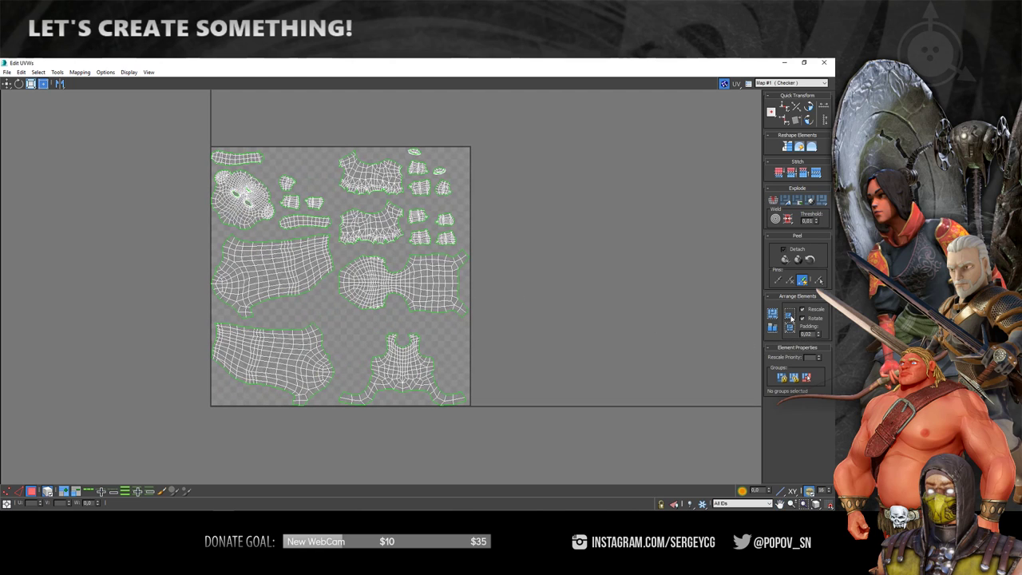
pyautogui.moveTo(496, 281); pyautogui.dragTo(503, 287, button='middle')
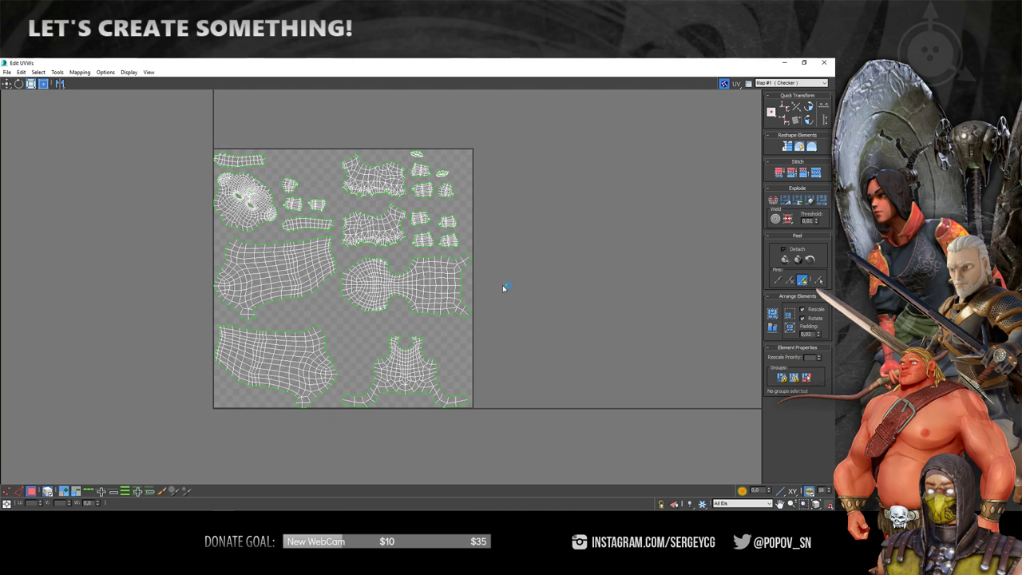
# Repack so every shell fits inside the tile, then close Edit UVWs
pyautogui.click(793, 315)
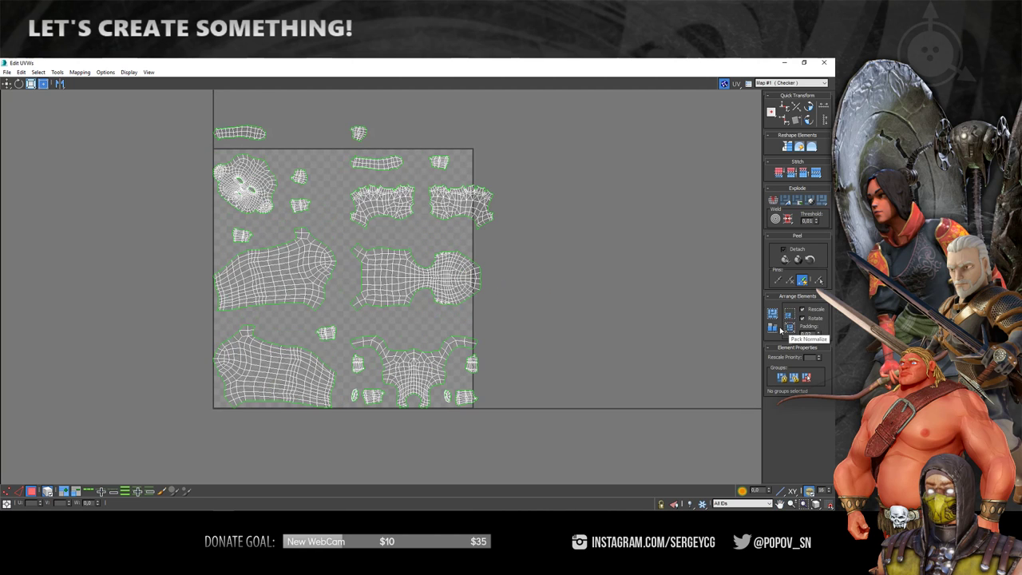
pyautogui.click(774, 314)
pyautogui.moveTo(560, 307); pyautogui.dragTo(568, 302, button='middle')
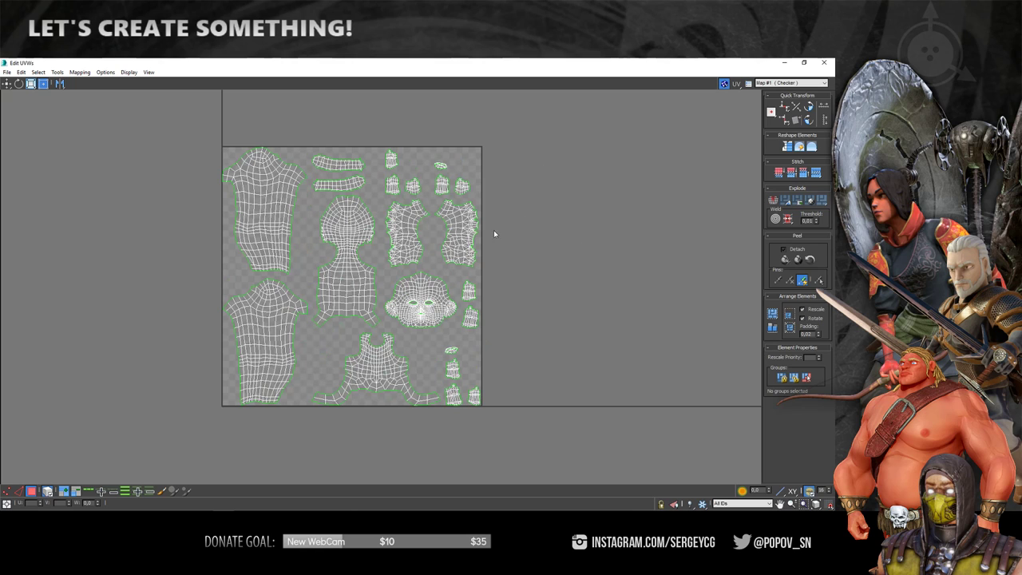
pyautogui.moveTo(516, 269); pyautogui.dragTo(512, 273, button='middle')
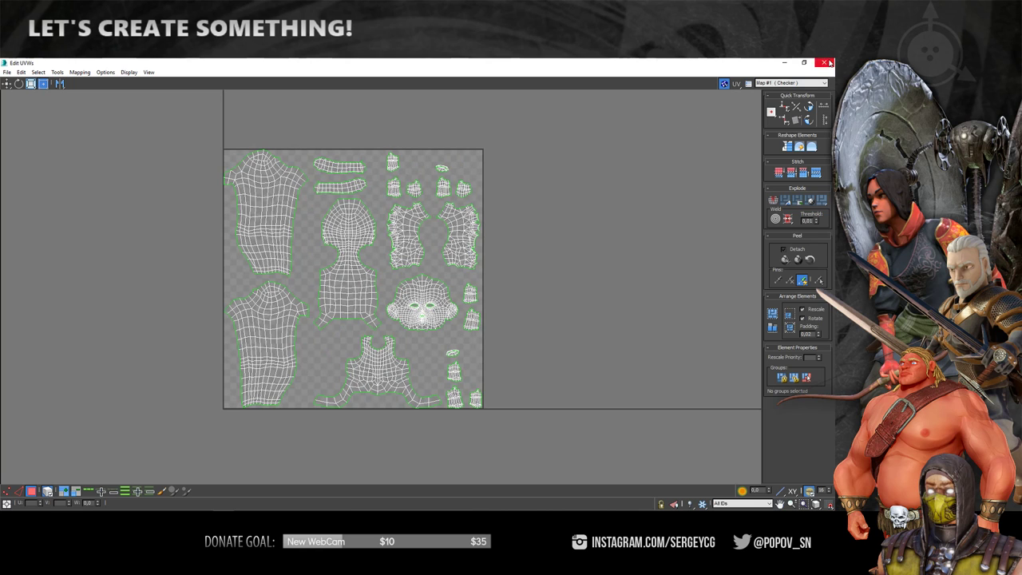
pyautogui.click(824, 62)
# Convert the Body to an Editable Poly
pyautogui.keyDown('alt'); pyautogui.moveTo(313, 246); pyautogui.dragTo(416, 248, button='middle'); pyautogui.keyUp('alt')
pyautogui.rightClick(416, 246)
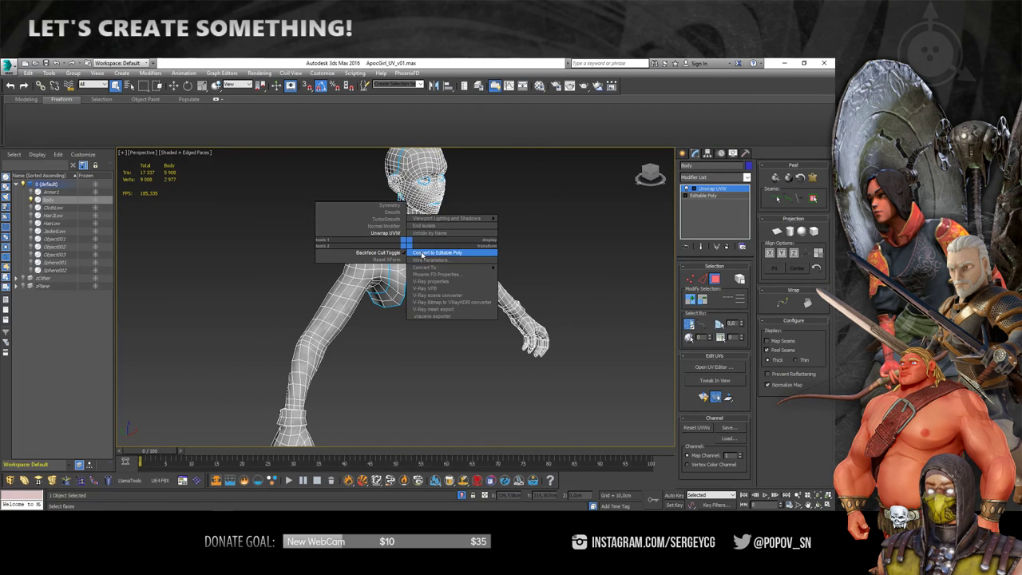
pyautogui.click(459, 239)
# Add an Unwrap UVW modifier to the body, then delete it from the modifier stack
pyautogui.keyDown('alt'); pyautogui.moveTo(482, 244); pyautogui.dragTo(395, 220, button='middle'); pyautogui.keyUp('alt')
pyautogui.click(394, 220)
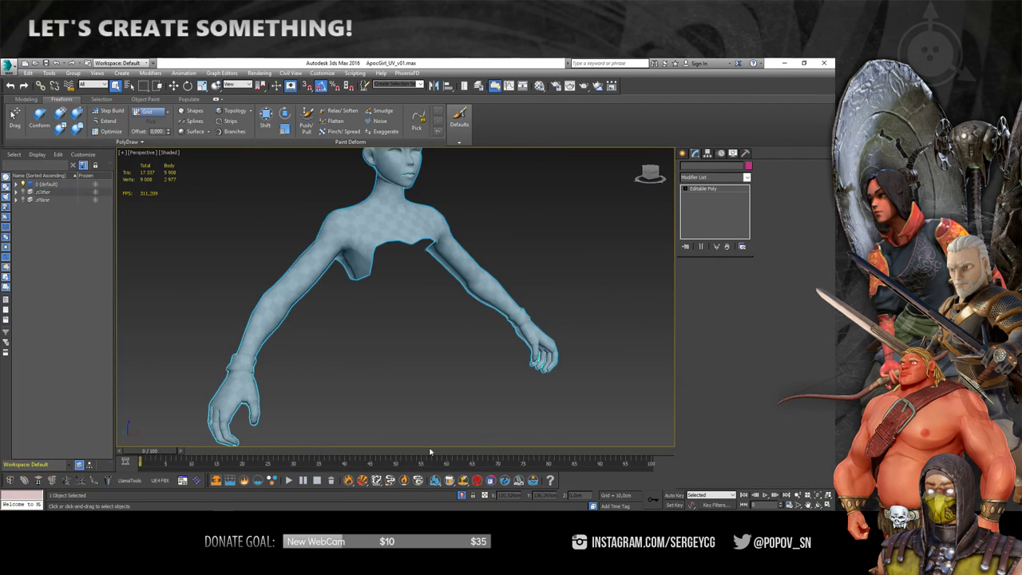
pyautogui.scroll(3, 306, 313)
pyautogui.scroll(2, 299, 270)
pyautogui.moveTo(298, 270)
pyautogui.keyDown('alt'); pyautogui.mouseDown(button='middle')
pyautogui.moveTo(349, 258)
pyautogui.moveTo(433, 274)
pyautogui.moveTo(356, 263)
pyautogui.moveTo(383, 286)
pyautogui.moveTo(376, 257)
pyautogui.mouseUp(button='middle'); pyautogui.keyUp('alt')
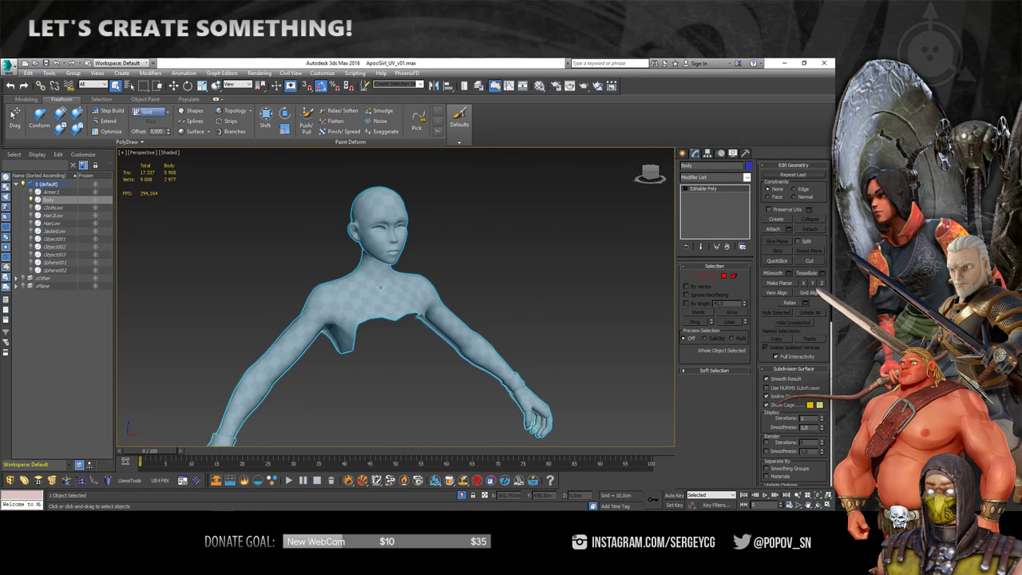
pyautogui.rightClick(375, 258)
pyautogui.click(344, 269)
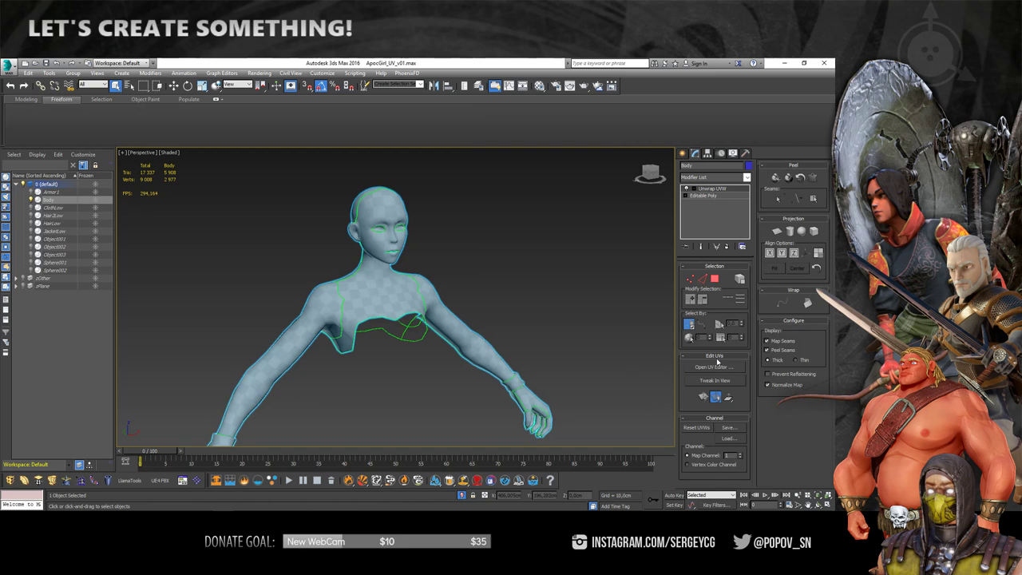
pyautogui.rightClick(715, 188)
pyautogui.click(719, 205)
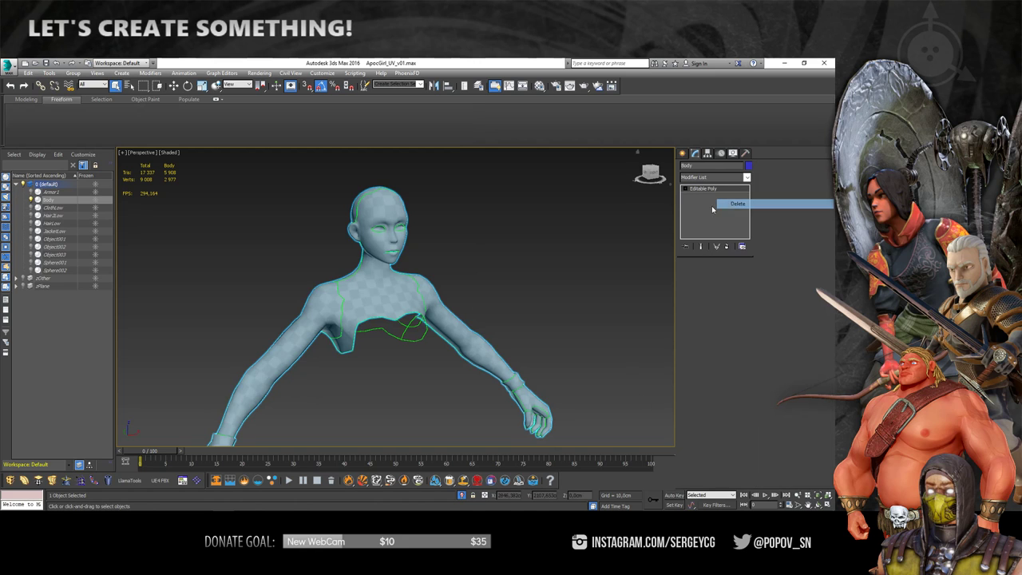
# Launch SteamRoller and SR UV Tools, dismissing the missing UV modifier warning
pyautogui.click(199, 480)
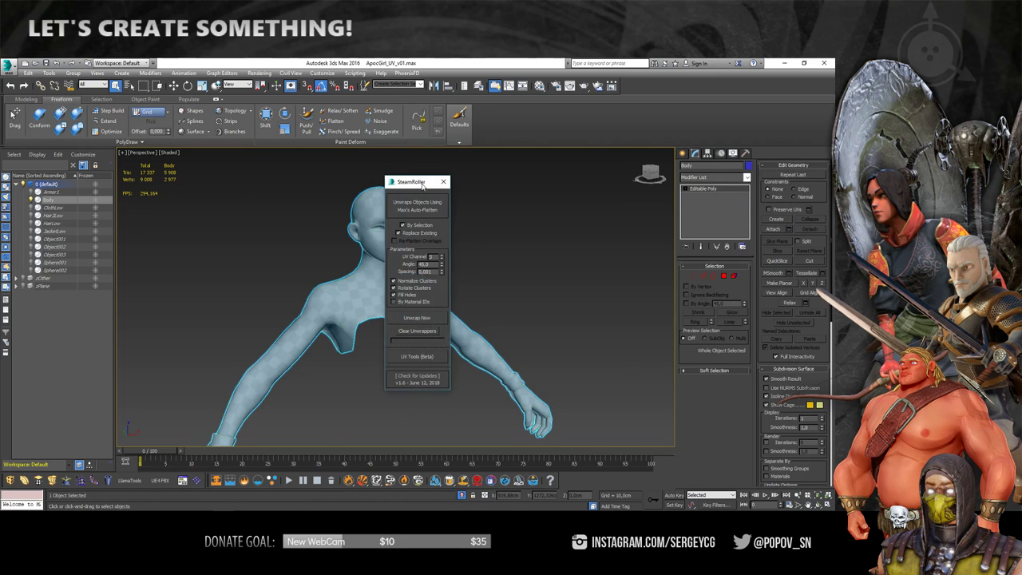
pyautogui.moveTo(423, 184); pyautogui.dragTo(239, 179)
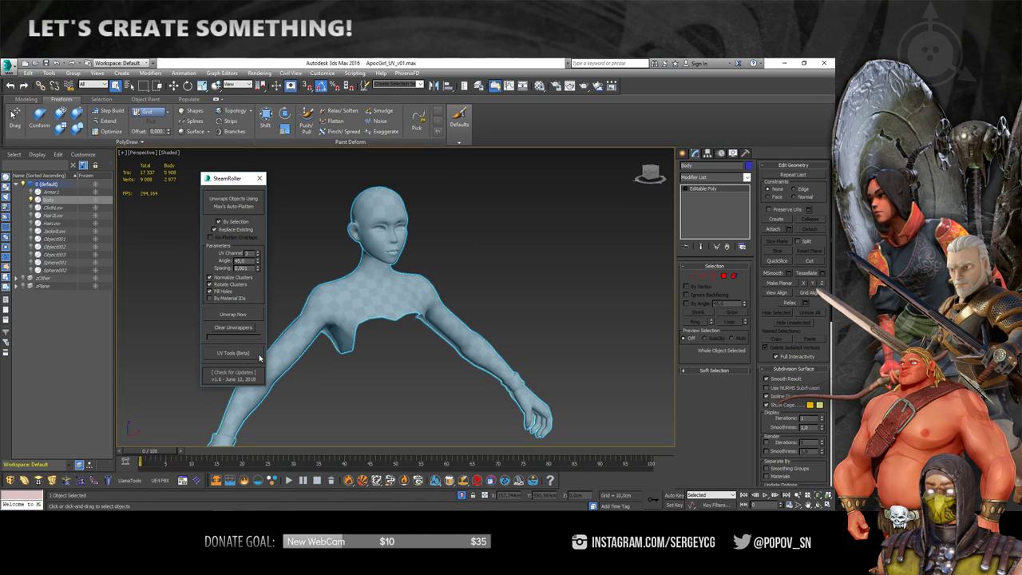
pyautogui.click(232, 353)
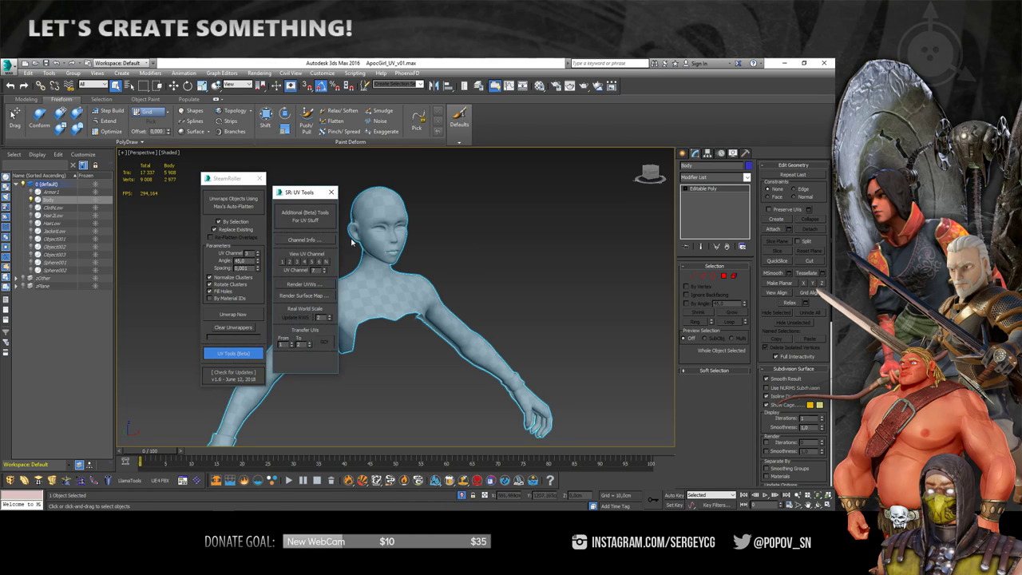
pyautogui.click(307, 285)
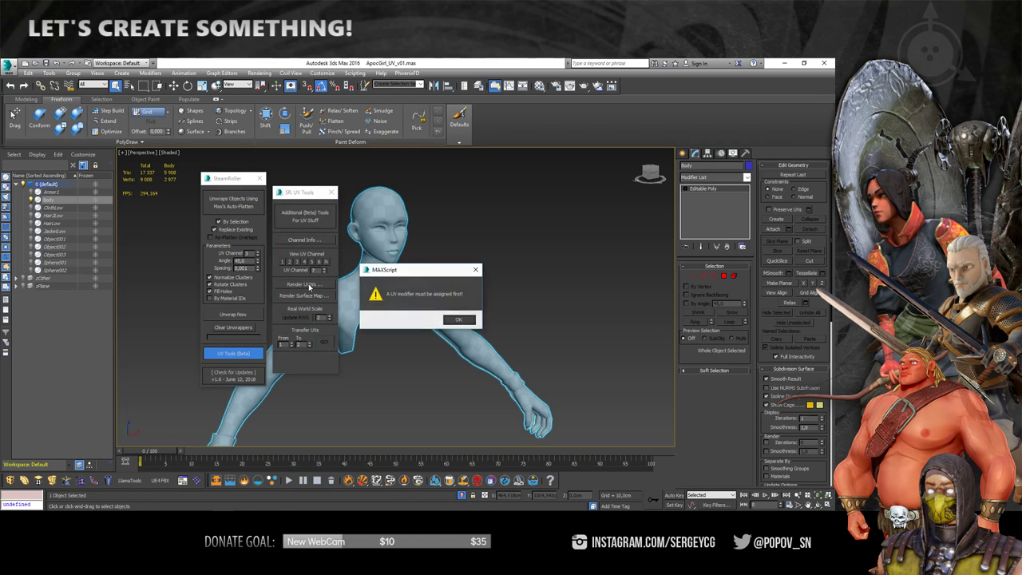
pyautogui.click(452, 320)
pyautogui.click(306, 296)
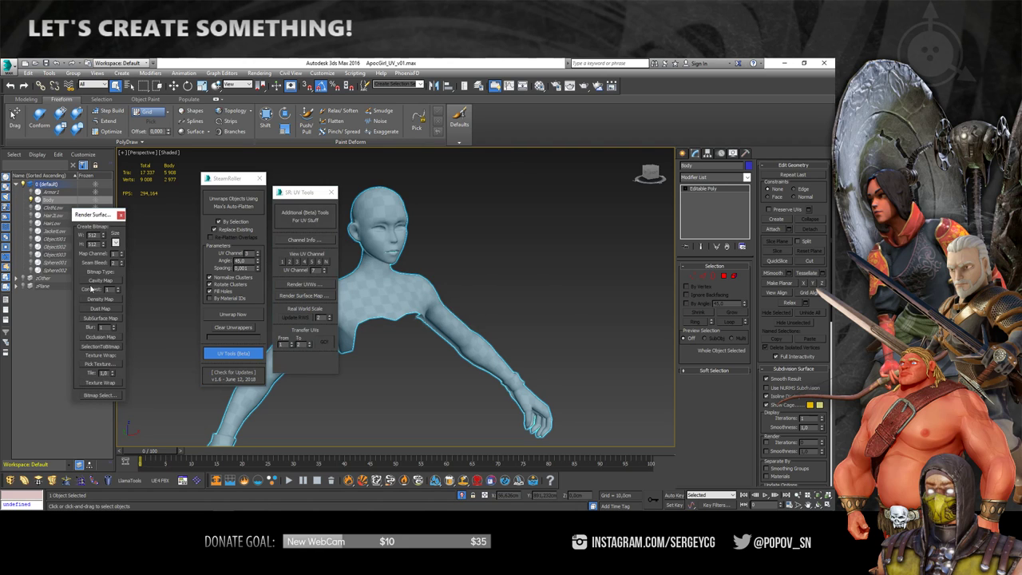
# Test-render cavity, density and dust maps of the UVs, then close previews and tool windows
pyautogui.click(100, 281)
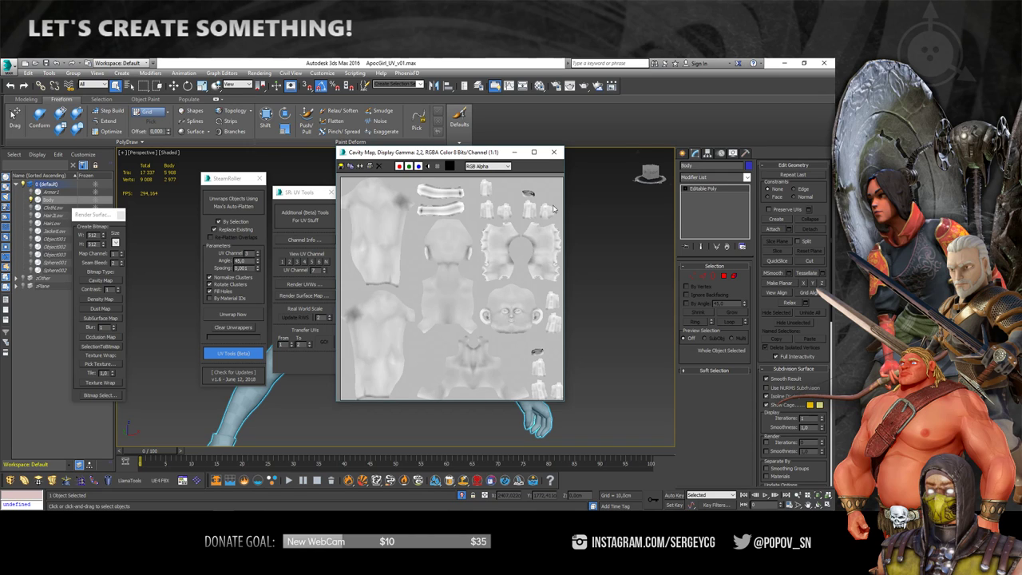
pyautogui.click(554, 151)
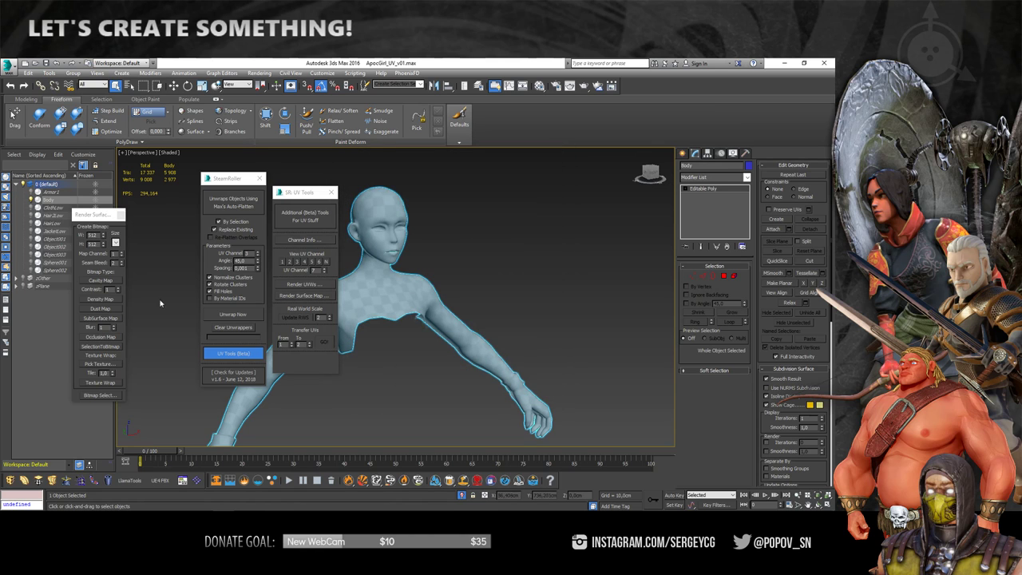
pyautogui.click(101, 299)
pyautogui.moveTo(785, 178); pyautogui.dragTo(402, 184)
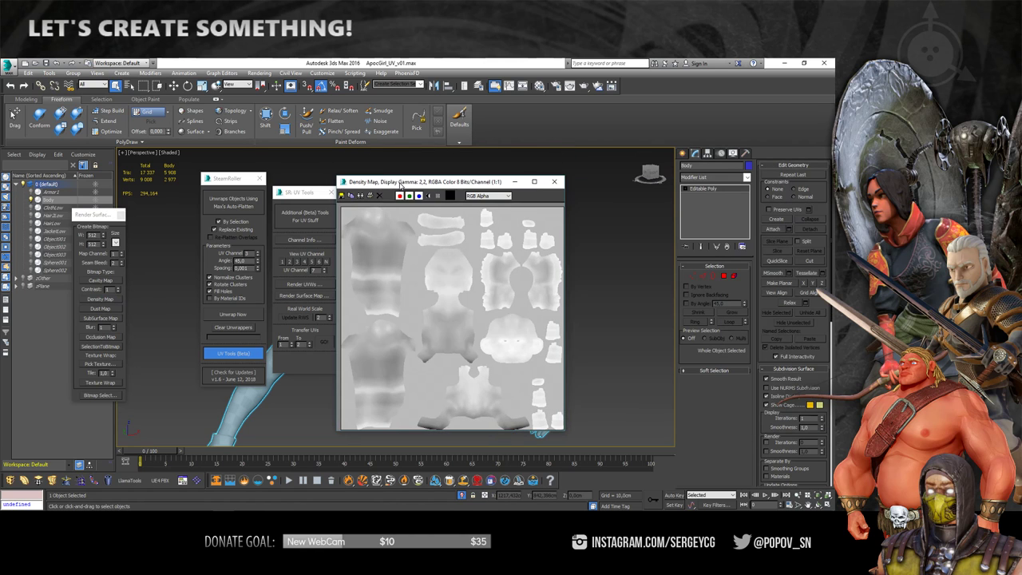
pyautogui.click(555, 182)
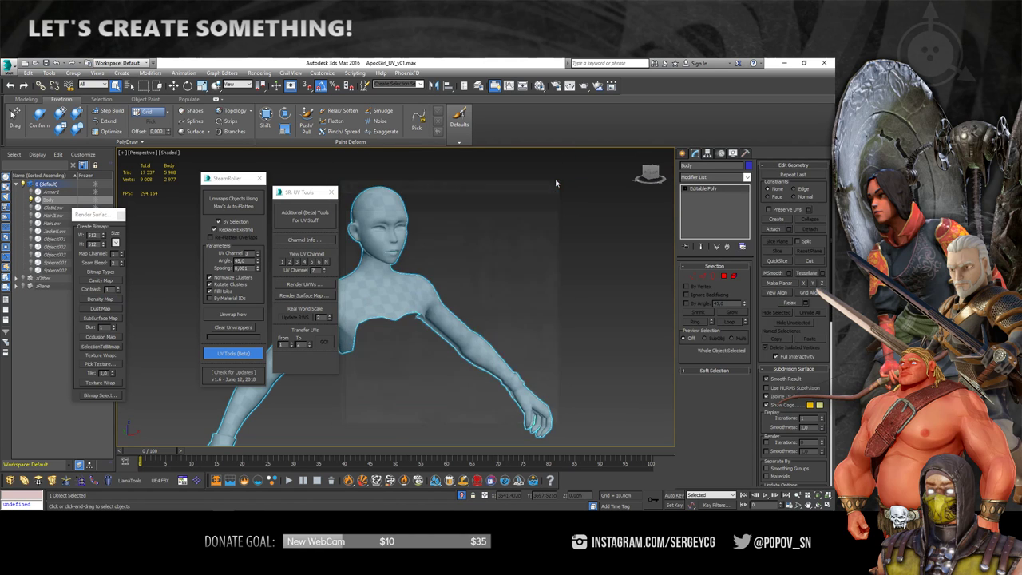
pyautogui.click(117, 308)
pyautogui.moveTo(787, 178); pyautogui.dragTo(439, 157)
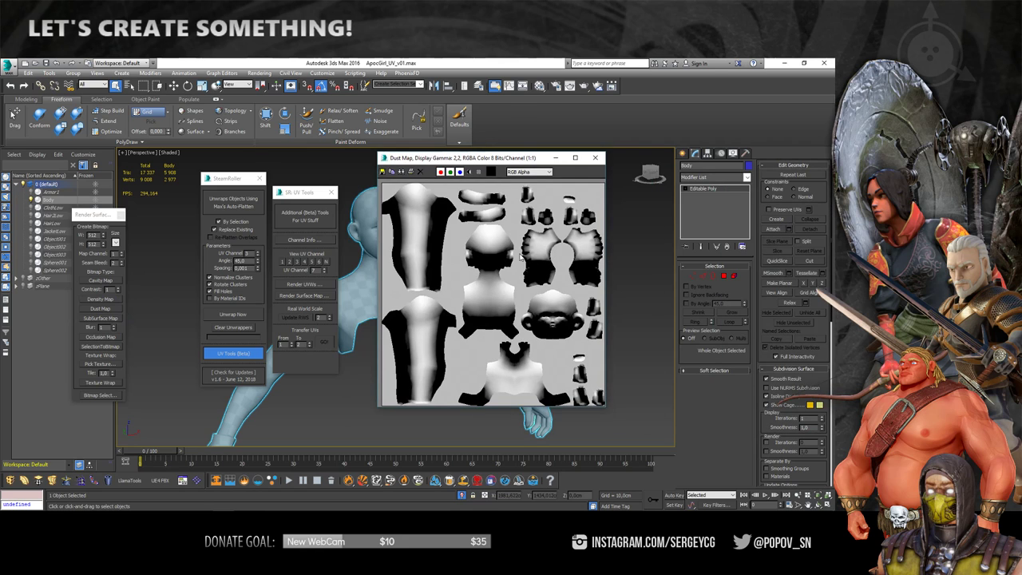
pyautogui.click(595, 157)
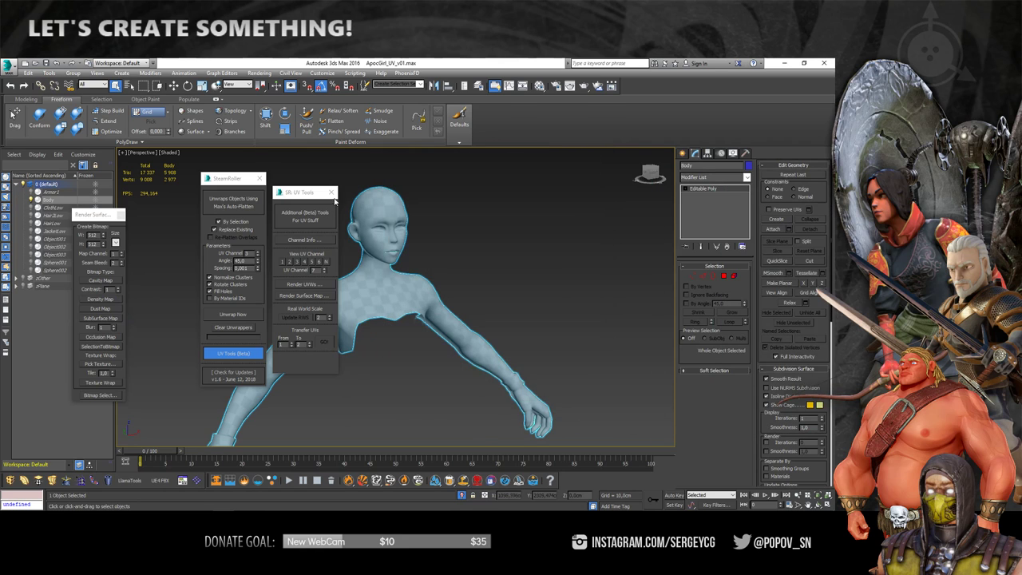
pyautogui.click(261, 179)
pyautogui.click(331, 193)
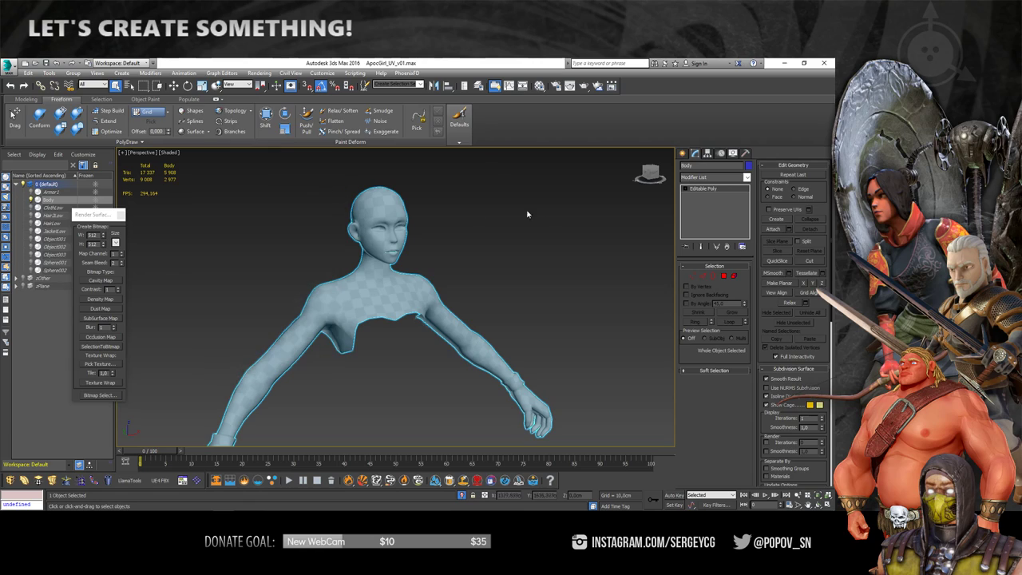
# Exit Isolate Selection to show the whole character and clear the body selection
pyautogui.moveTo(525, 212)
pyautogui.keyDown('alt'); pyautogui.mouseDown(button='middle')
pyautogui.moveTo(361, 266)
pyautogui.moveTo(463, 290)
pyautogui.moveTo(526, 271)
pyautogui.moveTo(448, 272)
pyautogui.mouseUp(button='middle'); pyautogui.keyUp('alt')
pyautogui.scroll(3, 361, 266)
pyautogui.scroll(-3, 361, 266)
pyautogui.press('F4')
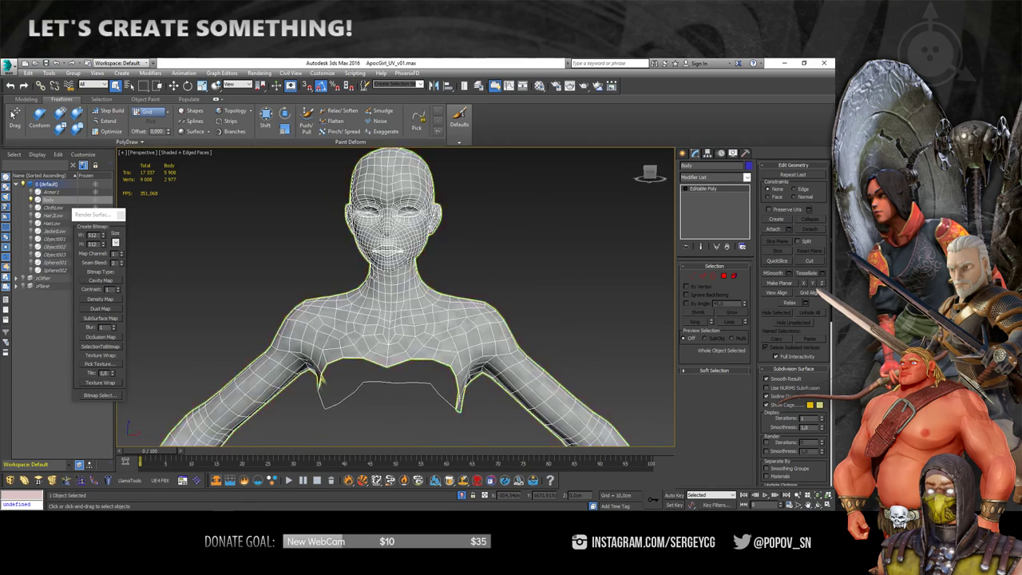
pyautogui.scroll(-5, 448, 271)
pyautogui.rightClick(379, 264)
pyautogui.press('Escape')
pyautogui.click(464, 254)
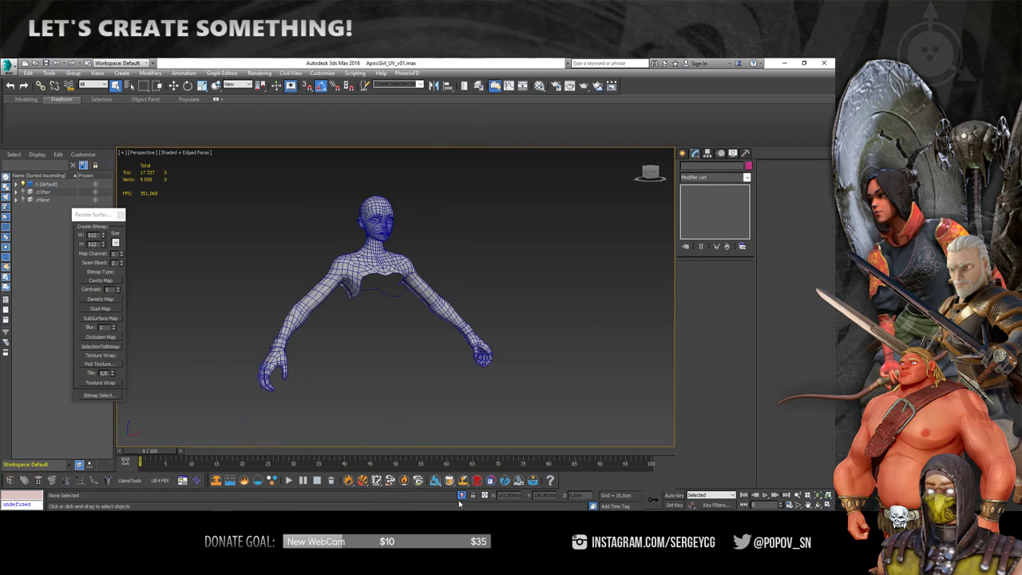
pyautogui.hotkey('alt', 'q')
pyautogui.press('F4')
# Select the eye sphere Sphere001 and add an Unwrap UVW modifier
pyautogui.moveTo(407, 260)
pyautogui.keyDown('alt'); pyautogui.mouseDown(button='middle')
pyautogui.moveTo(447, 265)
pyautogui.moveTo(404, 239)
pyautogui.mouseUp(button='middle'); pyautogui.keyUp('alt')
pyautogui.scroll(5, 404, 199)
pyautogui.press('F4')
pyautogui.click(404, 182)
pyautogui.scroll(3, 392, 239)
pyautogui.keyDown('alt'); pyautogui.moveTo(405, 183); pyautogui.dragTo(382, 260, button='middle'); pyautogui.keyUp('alt')
pyautogui.rightClick(381, 260)
pyautogui.click(382, 249)
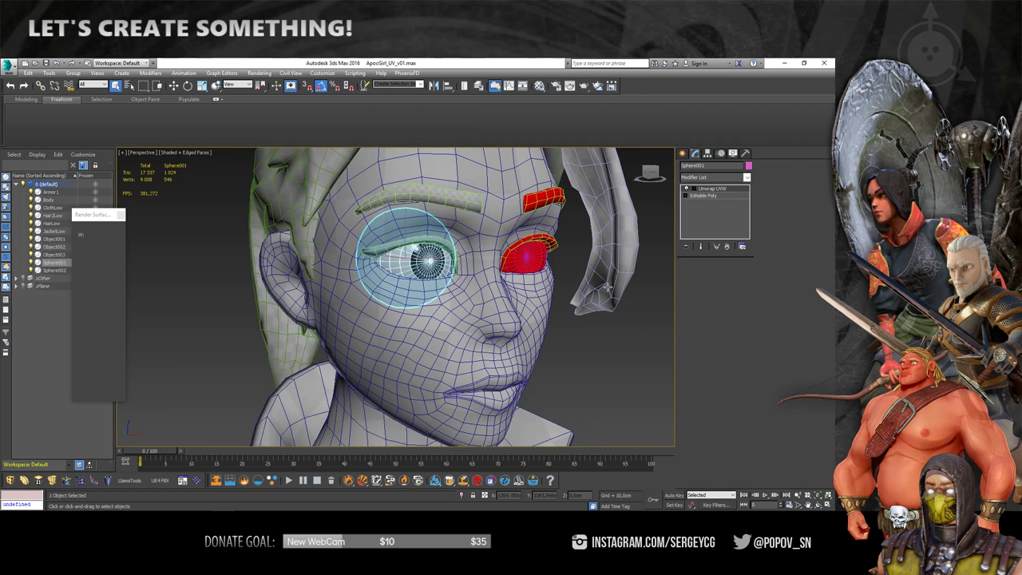
# Briefly open the eye's UV editor and inspect a material in the Material Editor
pyautogui.click(712, 368)
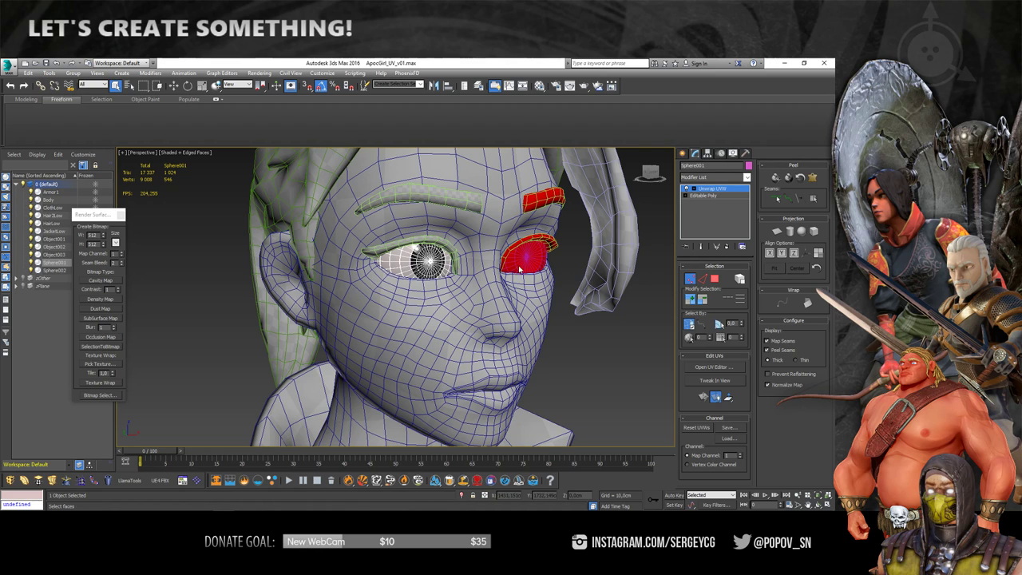
pyautogui.keyDown('alt'); pyautogui.moveTo(447, 256); pyautogui.dragTo(518, 262, button='middle'); pyautogui.keyUp('alt')
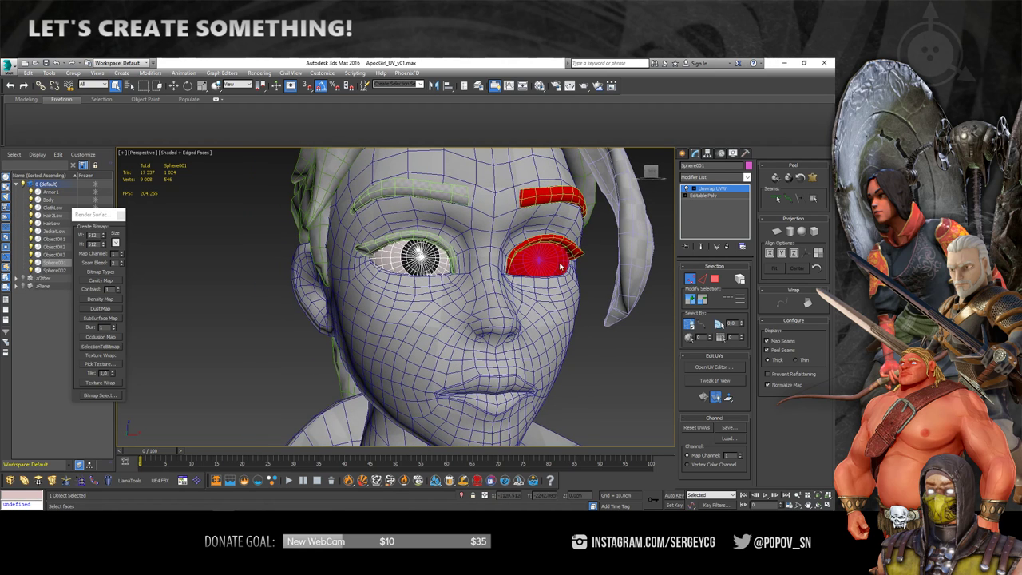
pyautogui.scroll(2, 534, 333)
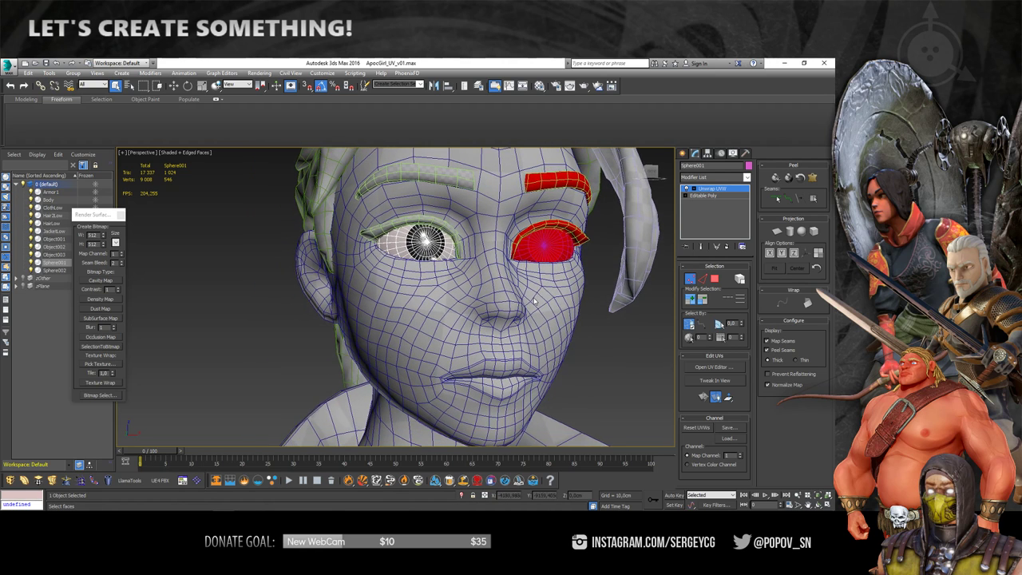
pyautogui.click(539, 86)
pyautogui.click(536, 161)
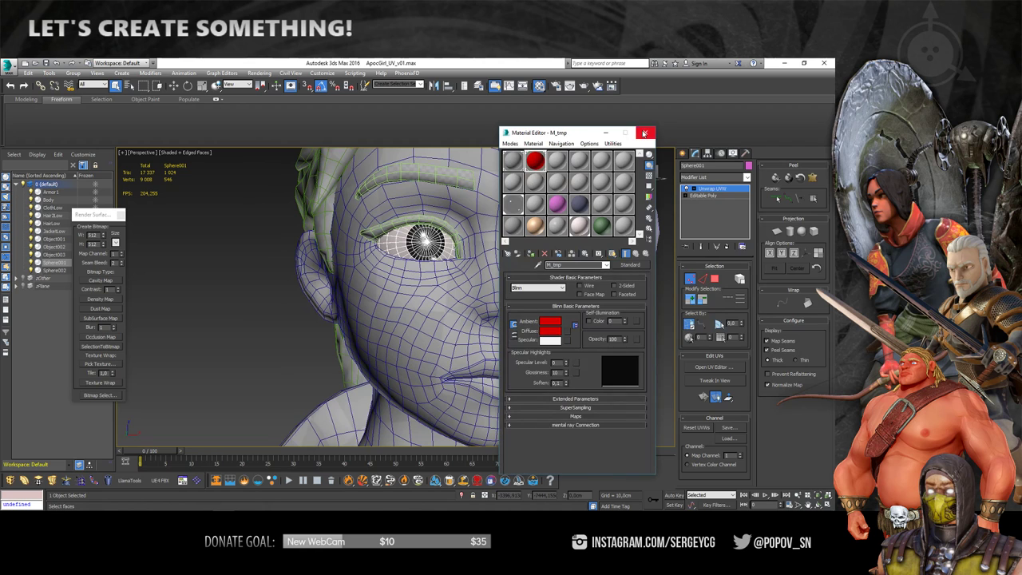
pyautogui.click(645, 133)
pyautogui.scroll(-3, 467, 266)
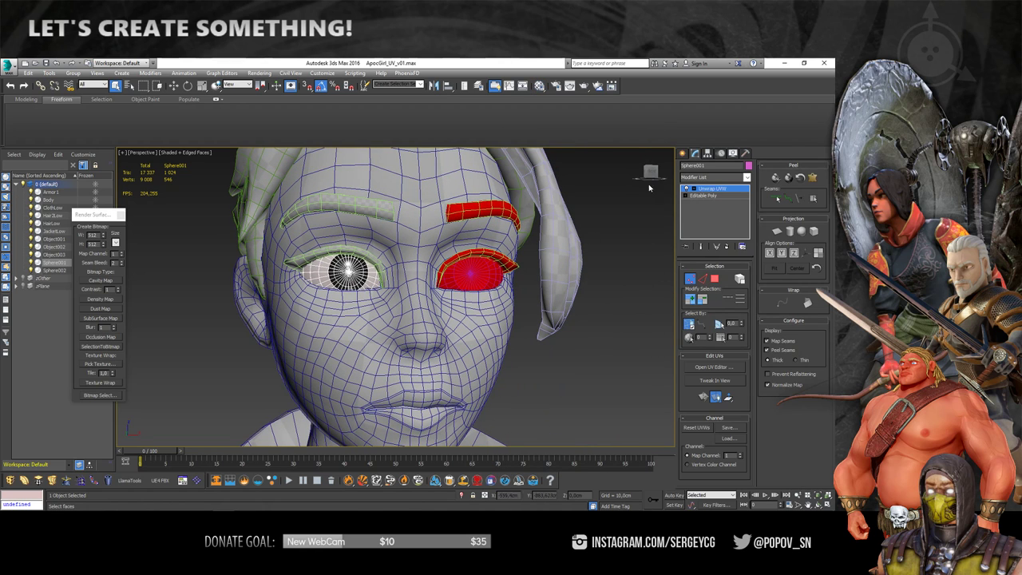
pyautogui.click(684, 153)
pyautogui.click(464, 272)
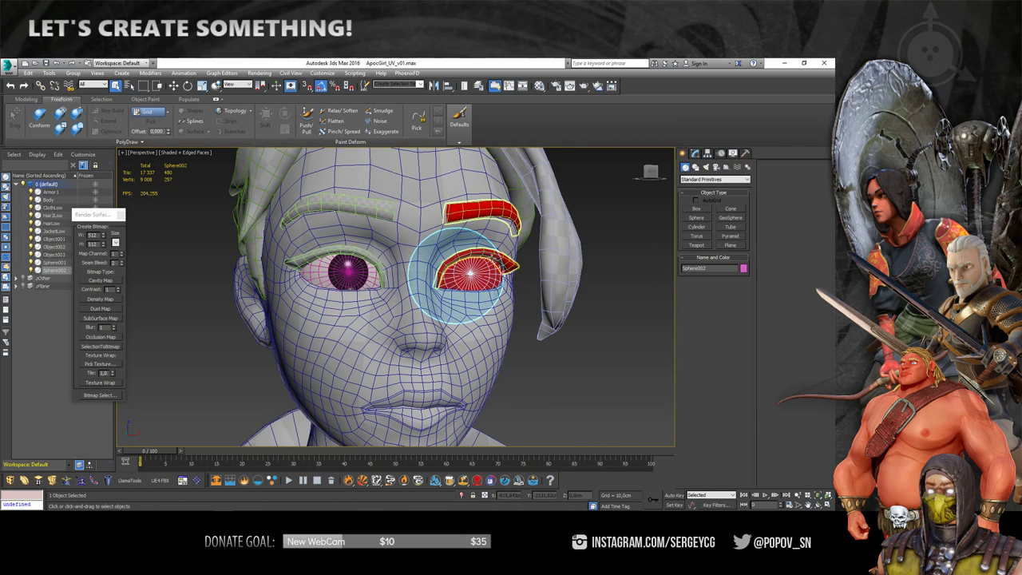
pyautogui.keyDown('ctrl'); pyautogui.click(490, 209); pyautogui.keyUp('ctrl')
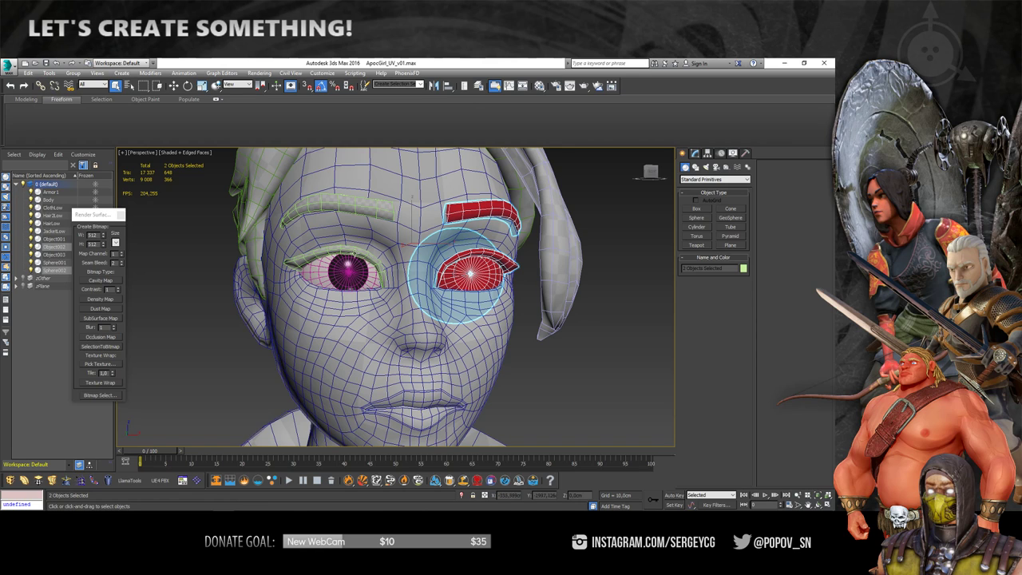
pyautogui.click(347, 254)
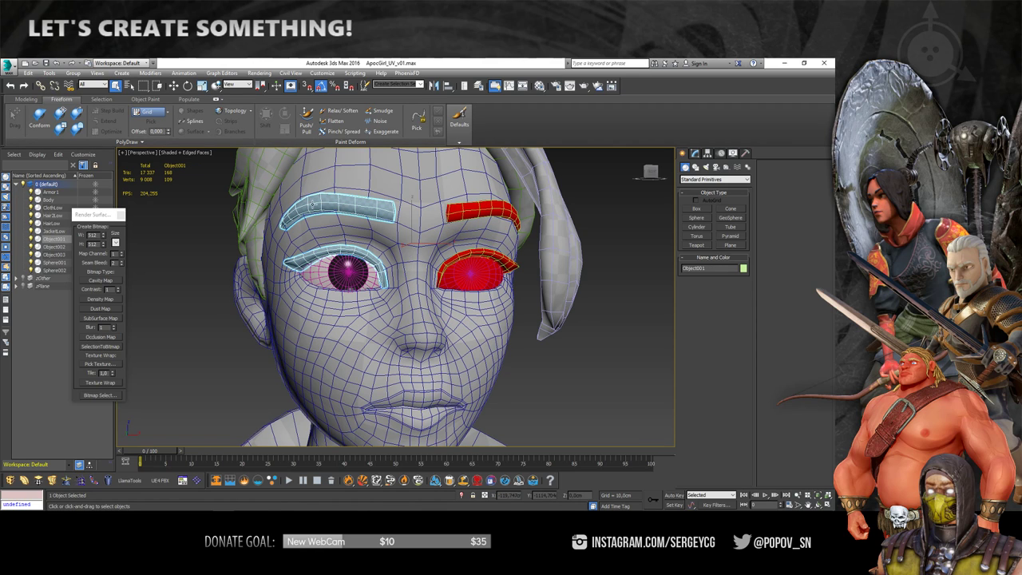
pyautogui.scroll(-1, 356, 229)
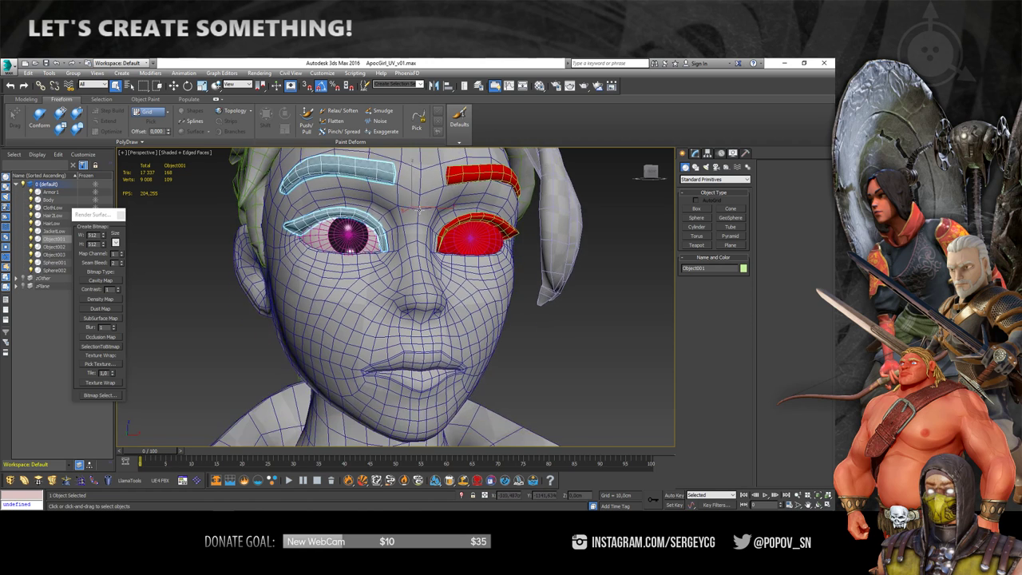
pyautogui.scroll(-3, 356, 229)
pyautogui.scroll(-2, 356, 229)
pyautogui.hotkey('ctrl', 'd')
pyautogui.press('F4')
pyautogui.scroll(-2, 392, 274)
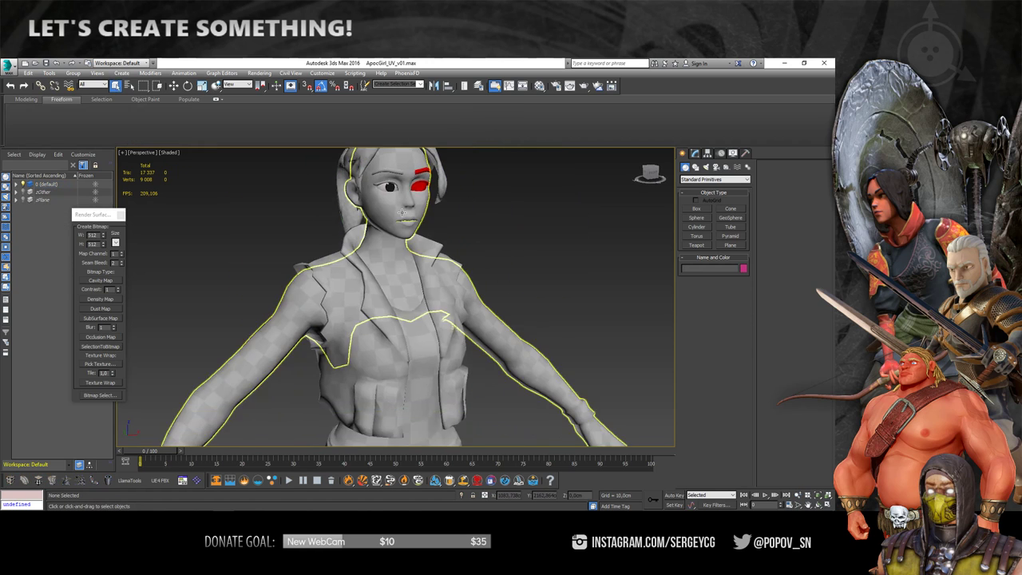
pyautogui.scroll(-3, 392, 273)
pyautogui.press('F4')
pyautogui.scroll(2, 392, 274)
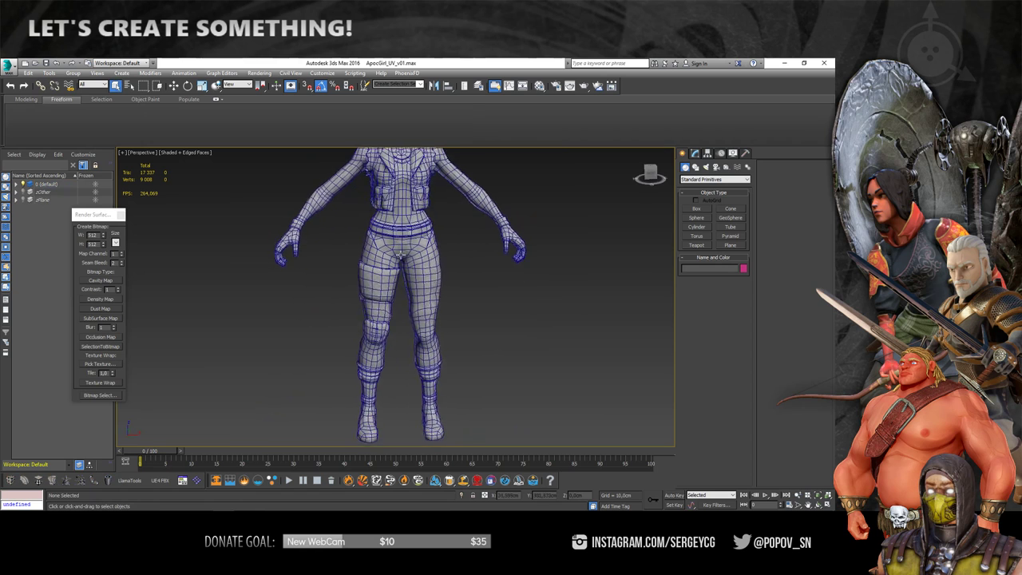
pyautogui.scroll(2, 459, 276)
pyautogui.click(372, 287)
pyautogui.click(387, 291)
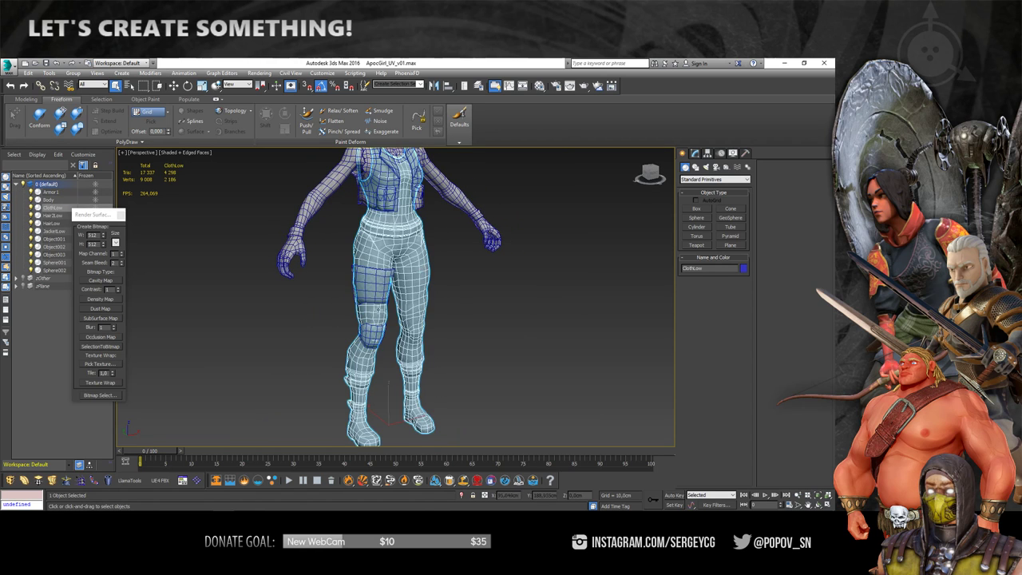
pyautogui.keyDown('alt'); pyautogui.moveTo(377, 309); pyautogui.dragTo(407, 297, button='middle'); pyautogui.keyUp('alt')
pyautogui.click(363, 285)
pyautogui.click(372, 339)
pyautogui.moveTo(365, 353)
pyautogui.keyDown('alt'); pyautogui.mouseDown(button='middle')
pyautogui.moveTo(437, 334)
pyautogui.moveTo(375, 311)
pyautogui.mouseUp(button='middle'); pyautogui.keyUp('alt')
pyautogui.click(374, 279)
pyautogui.click(399, 272)
pyautogui.keyDown('alt'); pyautogui.moveTo(399, 272); pyautogui.dragTo(400, 336, button='middle'); pyautogui.keyUp('alt')
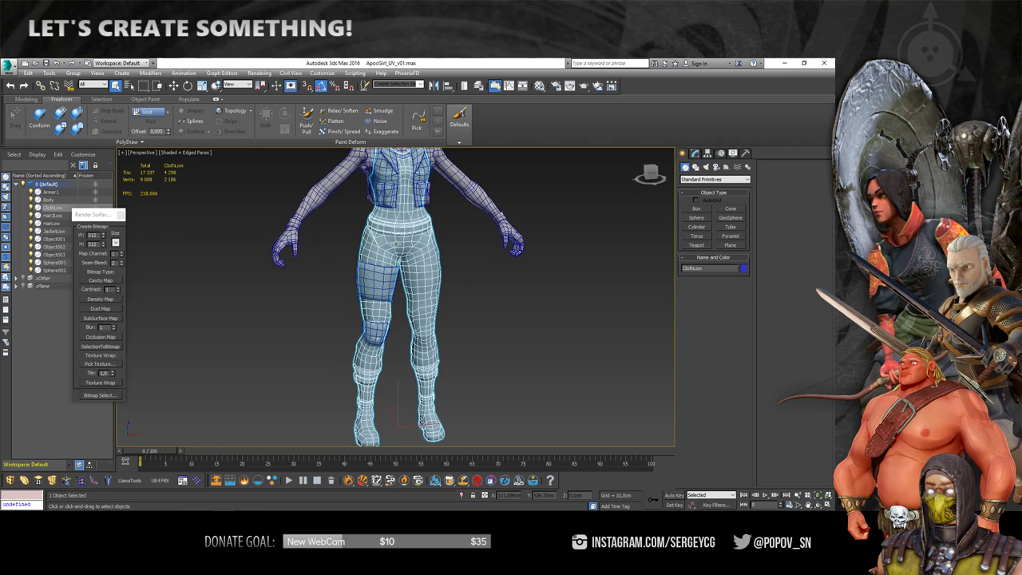
pyautogui.moveTo(377, 283); pyautogui.dragTo(355, 263)
pyautogui.scroll(3, 352, 272)
pyautogui.scroll(3, 335, 268)
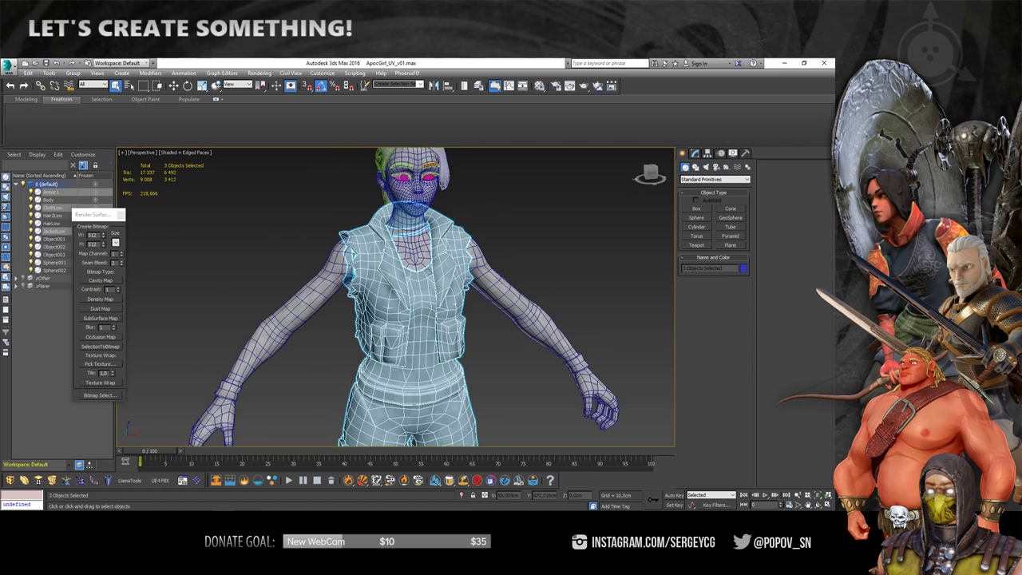
pyautogui.keyDown('alt'); pyautogui.moveTo(399, 296); pyautogui.dragTo(351, 300, button='middle'); pyautogui.keyUp('alt')
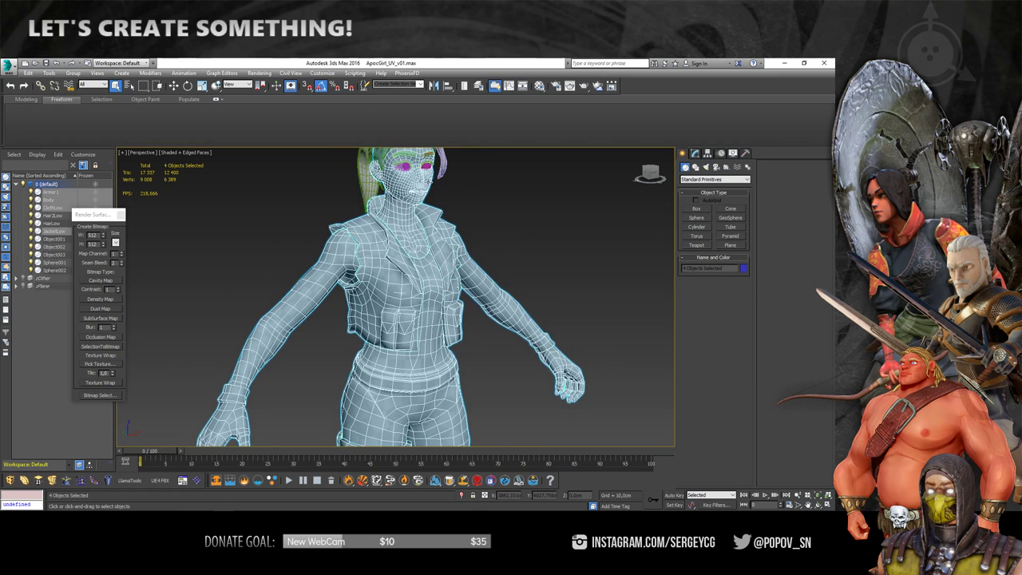
pyautogui.scroll(5, 367, 358)
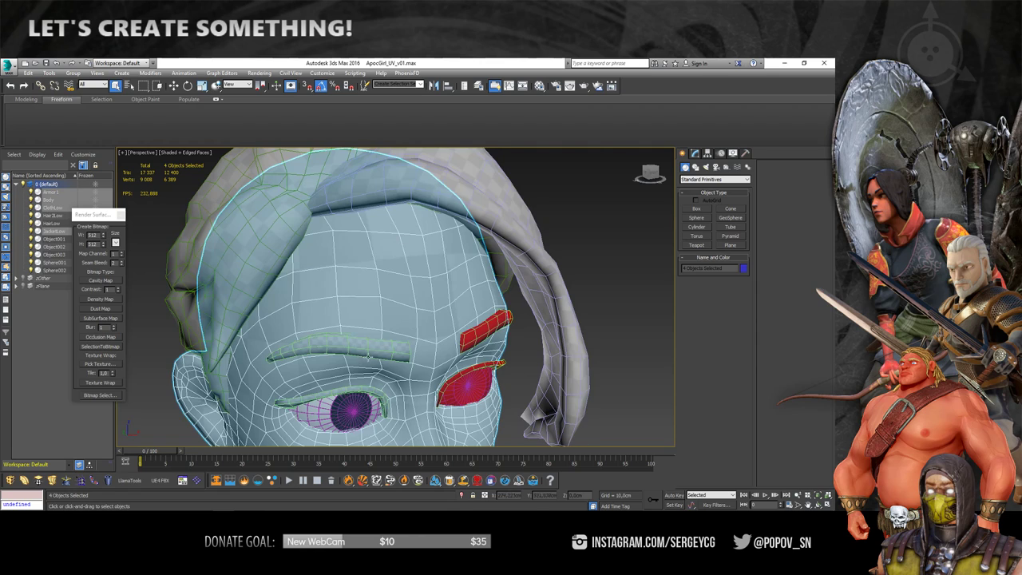
pyautogui.click(353, 367)
pyautogui.moveTo(336, 301)
pyautogui.keyDown('alt'); pyautogui.mouseDown(button='middle')
pyautogui.moveTo(361, 302)
pyautogui.moveTo(375, 319)
pyautogui.moveTo(390, 279)
pyautogui.mouseUp(button='middle'); pyautogui.keyUp('alt')
pyautogui.scroll(3, 361, 302)
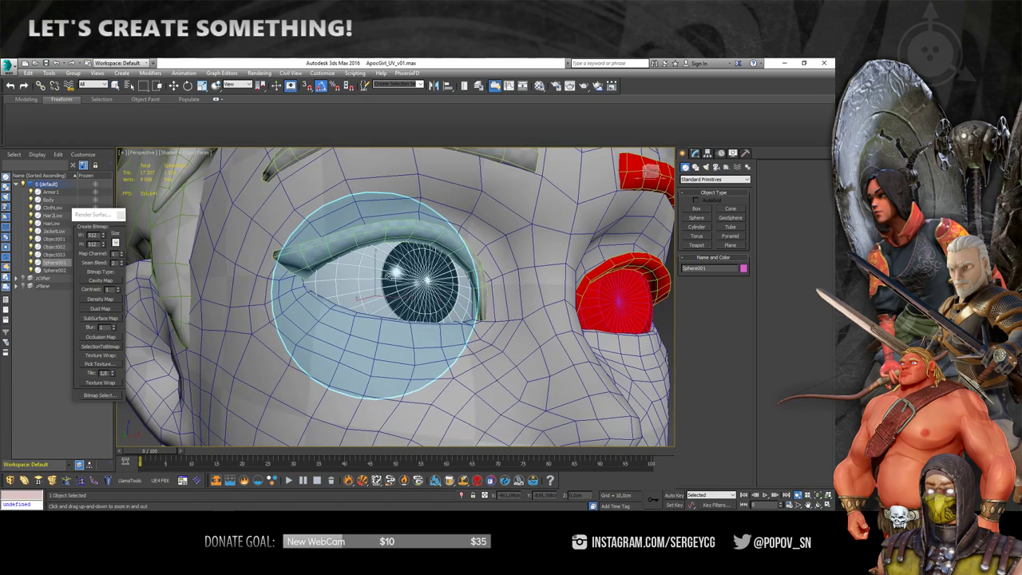
# Convert the eye to Editable Poly and detach all its polygons as EyeGlass
pyautogui.rightClick(414, 274)
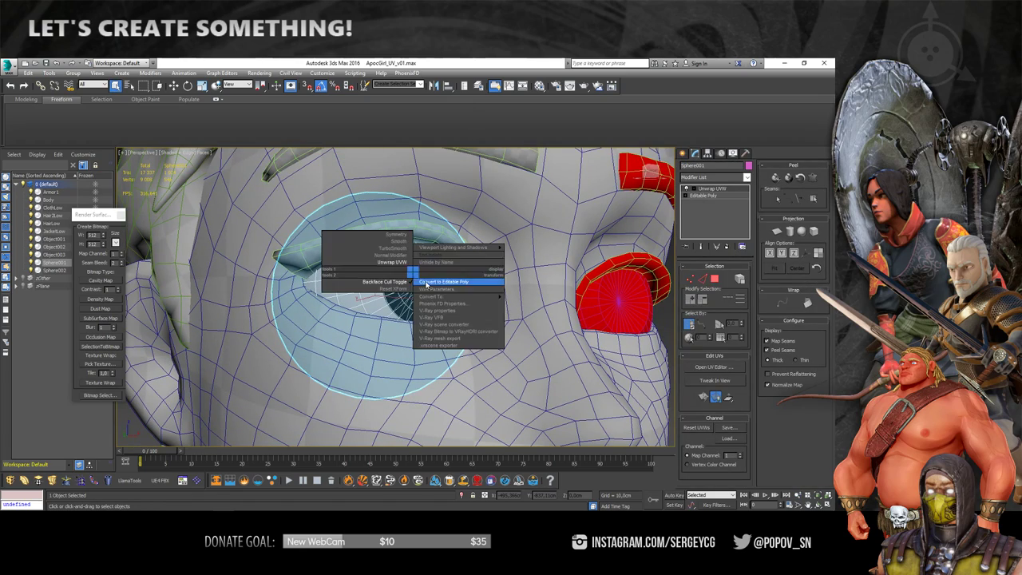
pyautogui.click(471, 280)
pyautogui.press('4')
pyautogui.hotkey('ctrl', 'a')
pyautogui.moveTo(471, 279)
pyautogui.keyDown('alt'); pyautogui.mouseDown(button='middle')
pyautogui.moveTo(431, 279)
pyautogui.moveTo(449, 302)
pyautogui.mouseUp(button='middle'); pyautogui.keyUp('alt')
pyautogui.hotkey('alt', 'd')
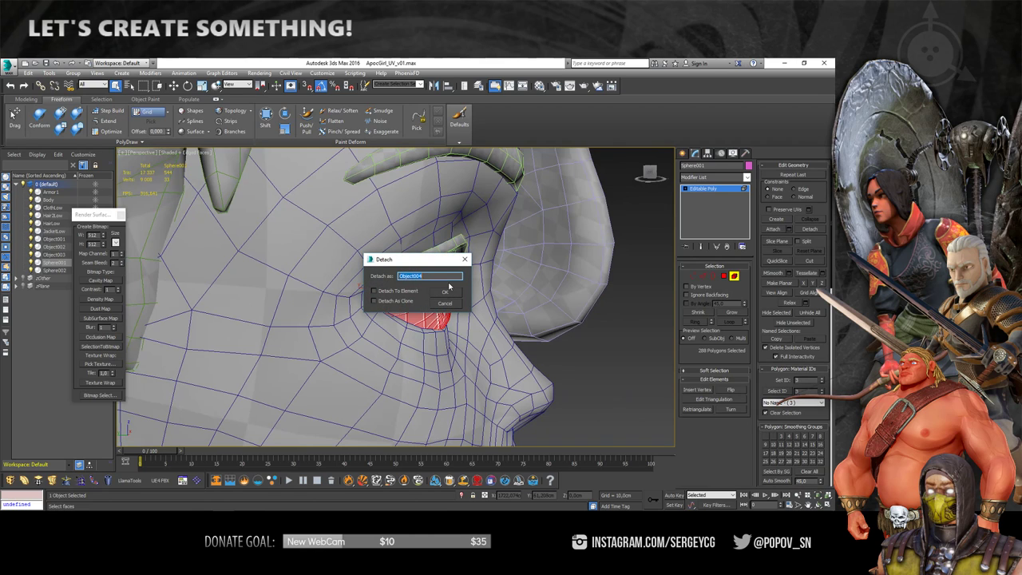
pyautogui.write('EyeGlass')
pyautogui.click(446, 290)
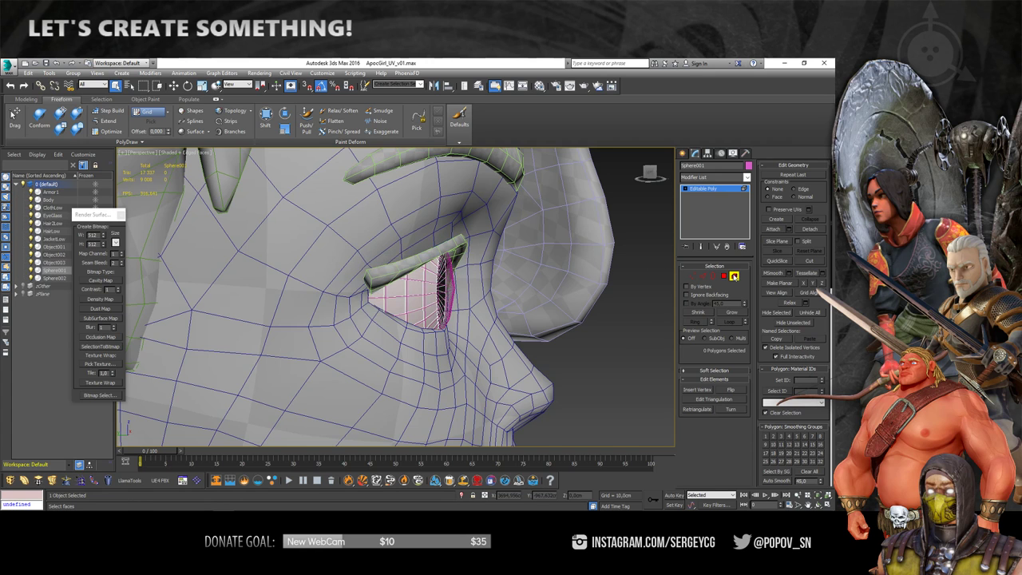
# Select the eye sphere and add the face mesh to the selection
pyautogui.keyDown('alt'); pyautogui.moveTo(384, 288); pyautogui.dragTo(412, 284, button='middle'); pyautogui.keyUp('alt')
pyautogui.scroll(3, 416, 285)
pyautogui.scroll(-5, 411, 284)
pyautogui.click(405, 280)
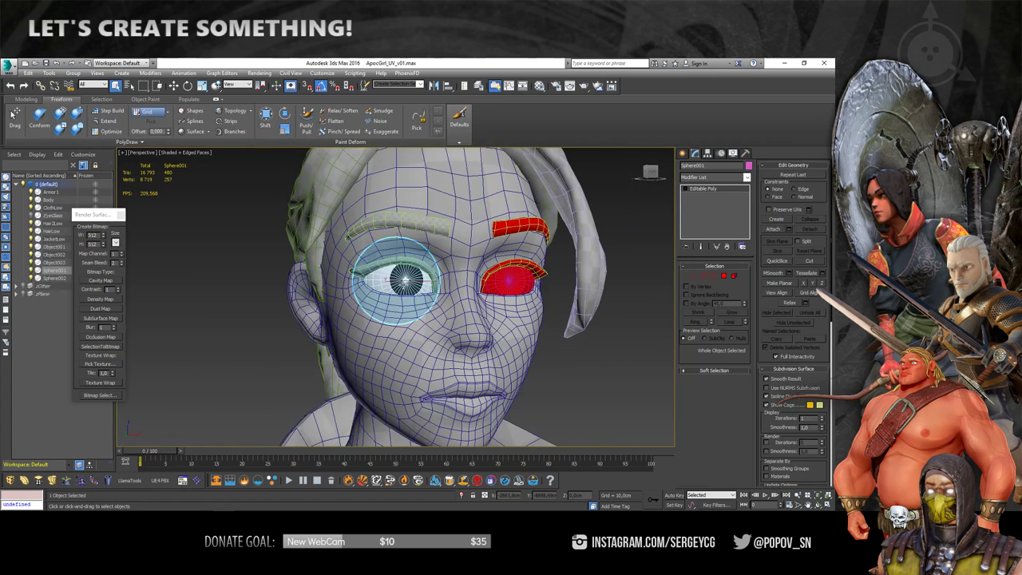
pyautogui.keyDown('ctrl'); pyautogui.click(453, 281); pyautogui.keyUp('ctrl')
# Add the hair, the remaining outfit pieces and the legs to the selection, nine objects in all
pyautogui.scroll(-5, 415, 249)
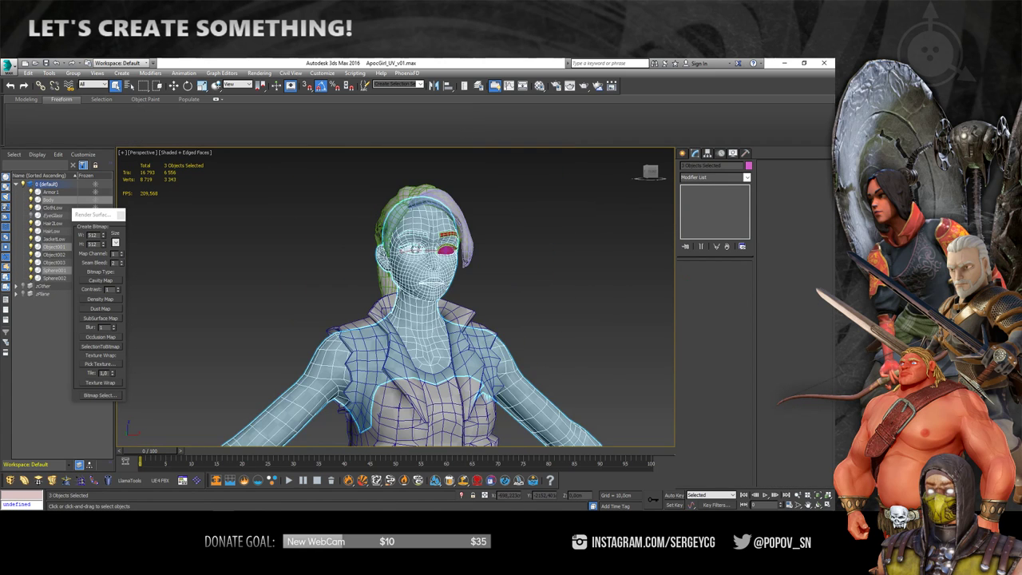
pyautogui.keyDown('ctrl'); pyautogui.click(423, 200); pyautogui.keyUp('ctrl')
pyautogui.moveTo(423, 199)
pyautogui.keyDown('alt'); pyautogui.mouseDown(button='middle')
pyautogui.moveTo(444, 186)
pyautogui.moveTo(425, 283)
pyautogui.mouseUp(button='middle'); pyautogui.keyUp('alt')
pyautogui.keyDown('ctrl'); pyautogui.click(425, 283); pyautogui.keyUp('ctrl')
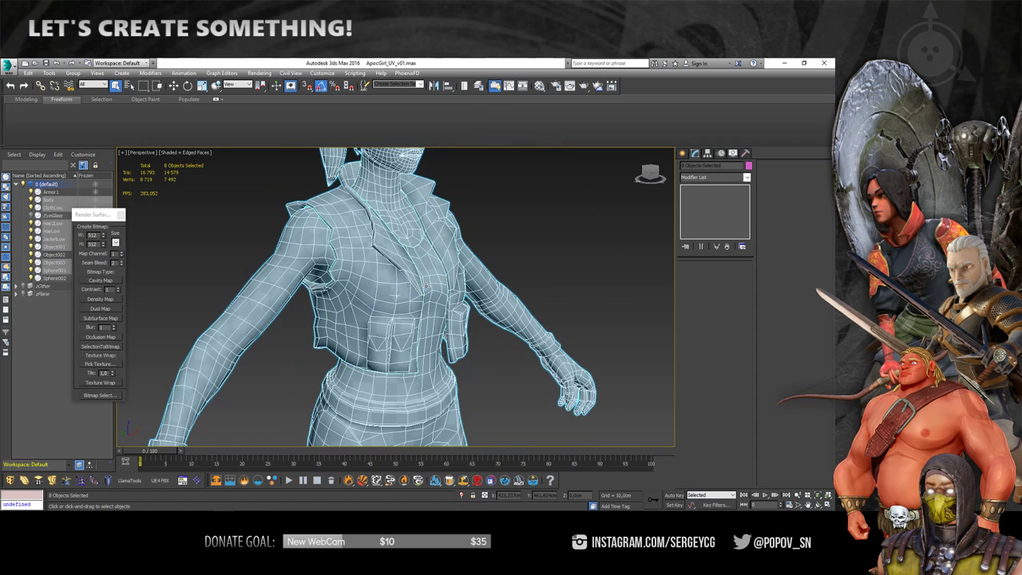
pyautogui.scroll(-5, 425, 284)
pyautogui.keyDown('ctrl'); pyautogui.click(381, 277); pyautogui.keyUp('ctrl')
# Orbit and zoom the Perspective viewport in on the character's head
pyautogui.scroll(-2, 382, 277)
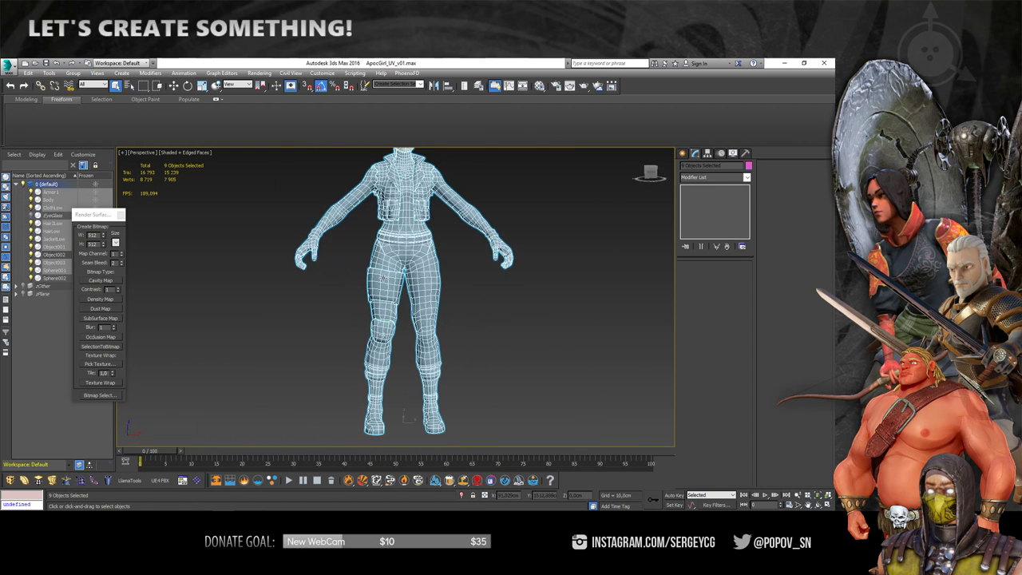
pyautogui.moveTo(405, 416)
pyautogui.keyDown('alt'); pyautogui.mouseDown(button='middle')
pyautogui.moveTo(485, 225)
pyautogui.moveTo(431, 240)
pyautogui.moveTo(266, 240)
pyautogui.moveTo(403, 229)
pyautogui.moveTo(389, 317)
pyautogui.mouseUp(button='middle'); pyautogui.keyUp('alt')
pyautogui.scroll(3, 400, 304)
pyautogui.scroll(3, 367, 240)
pyautogui.scroll(-2, 383, 236)
pyautogui.scroll(1, 392, 232)
pyautogui.scroll(4, 403, 229)
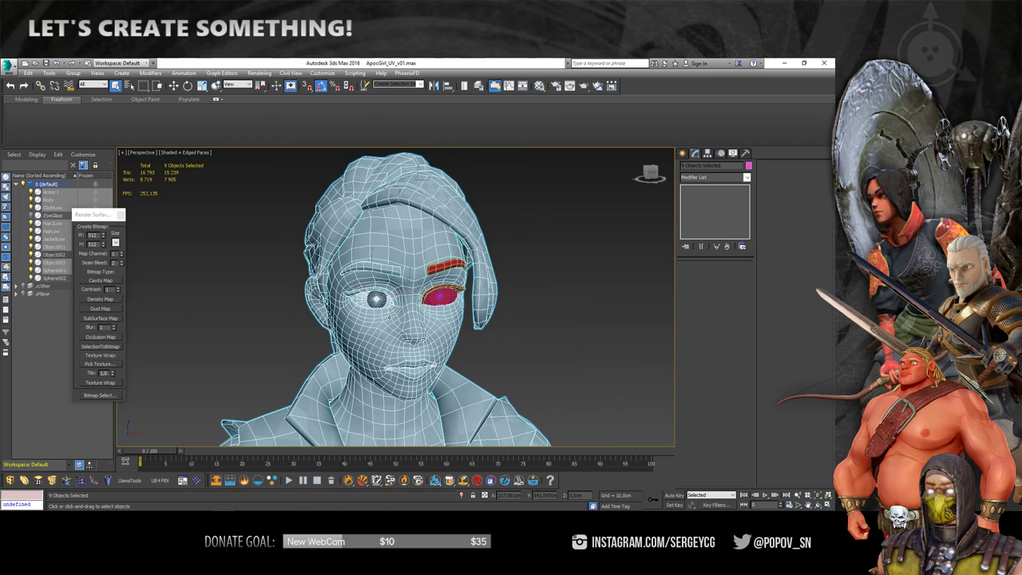
# Add an Unwrap UVW modifier to the nine parts and pack their islands with Pack Normalize
pyautogui.rightClick(389, 256)
pyautogui.click(389, 238)
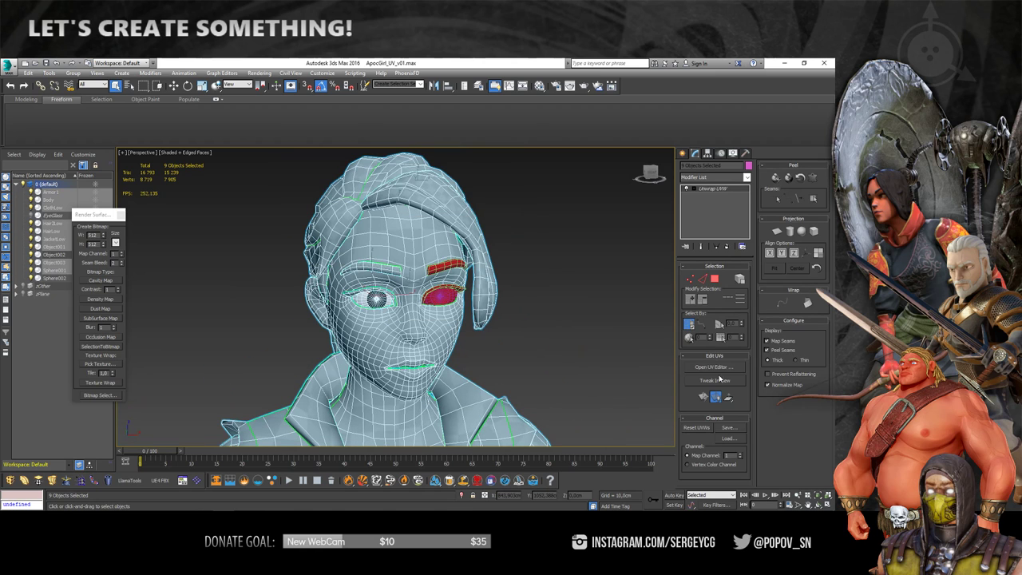
pyautogui.click(714, 366)
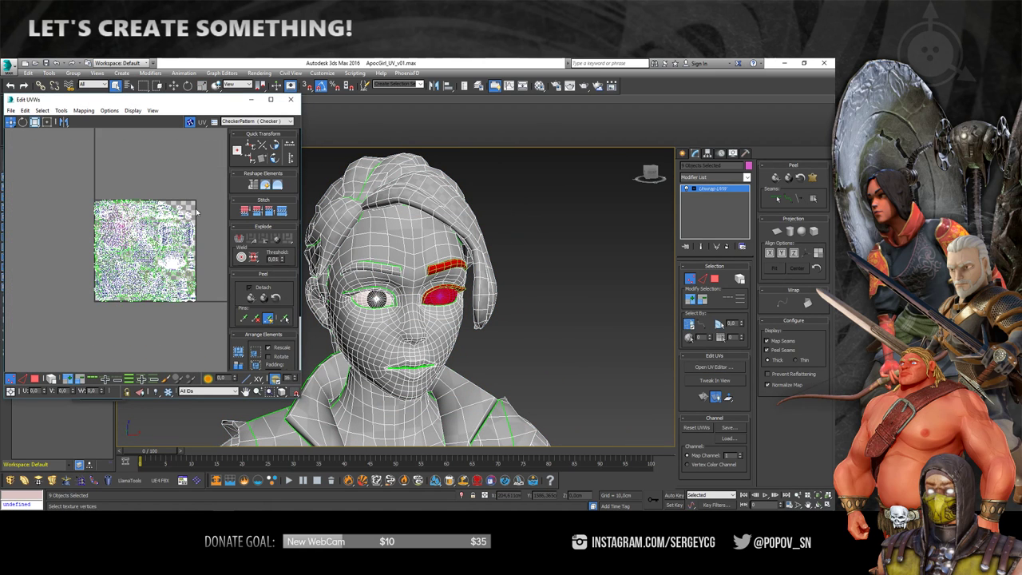
pyautogui.click(241, 353)
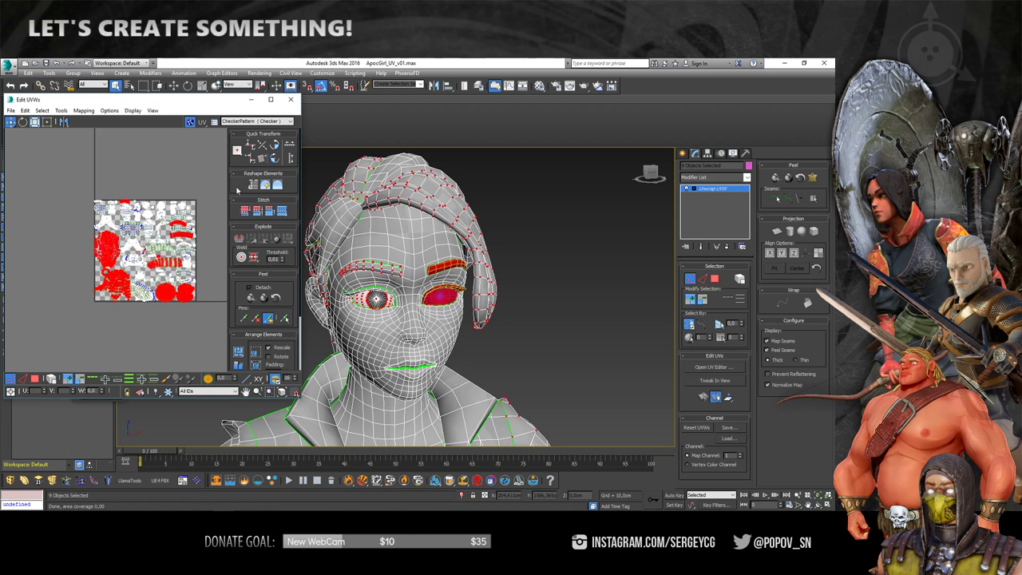
# Review the packed layout full-screen, deselect the islands, and hide the viewport wireframe overlay
pyautogui.click(271, 100)
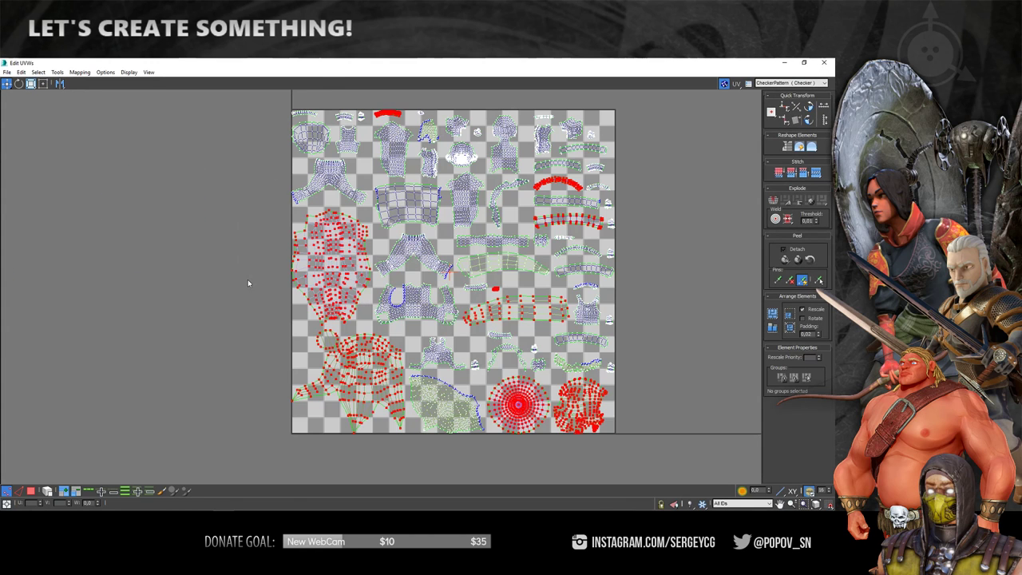
pyautogui.click(454, 283)
pyautogui.click(812, 63)
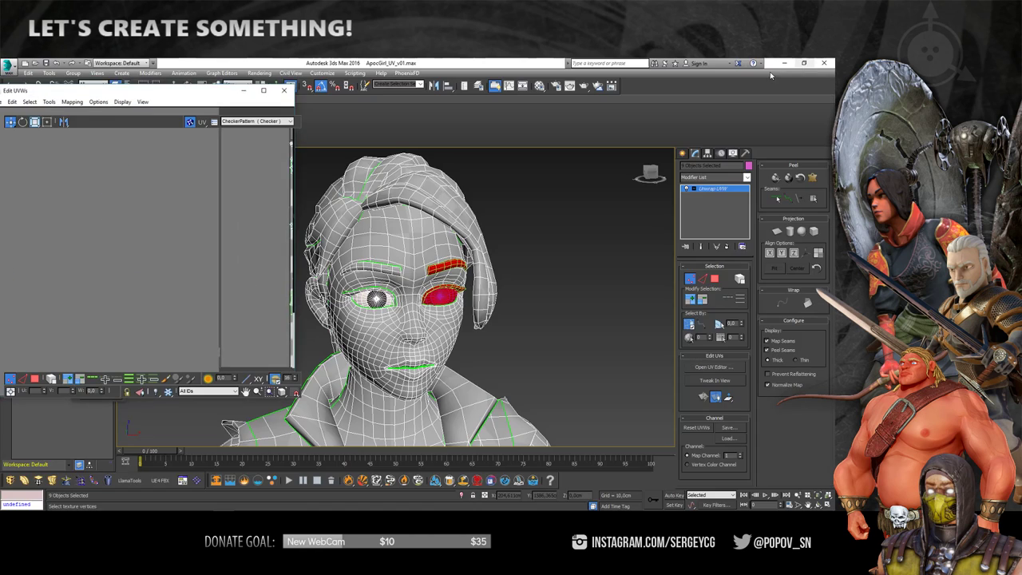
pyautogui.press('F4')
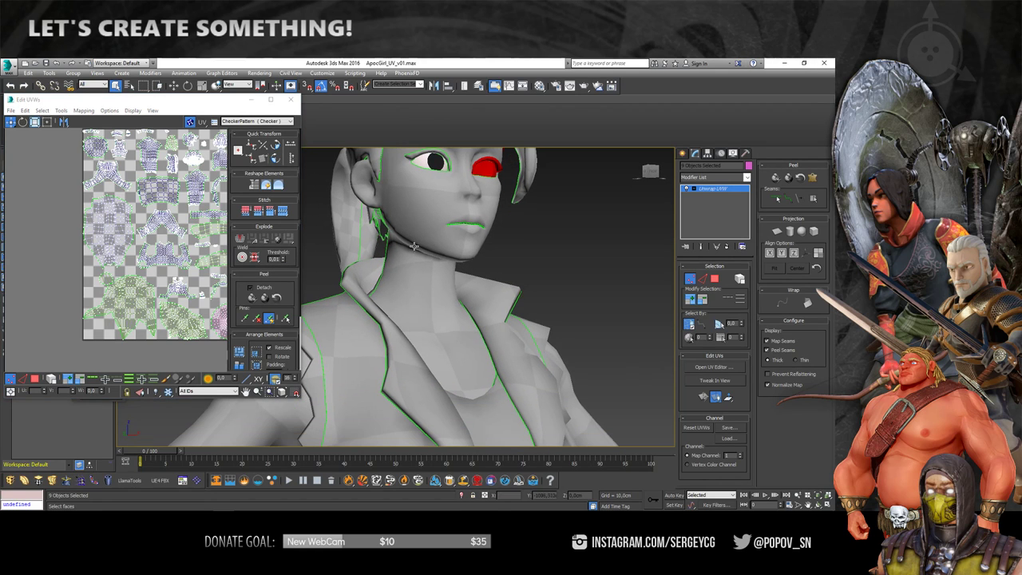
pyautogui.moveTo(404, 257); pyautogui.dragTo(421, 206, button='middle')
pyautogui.scroll(2, 101, 273)
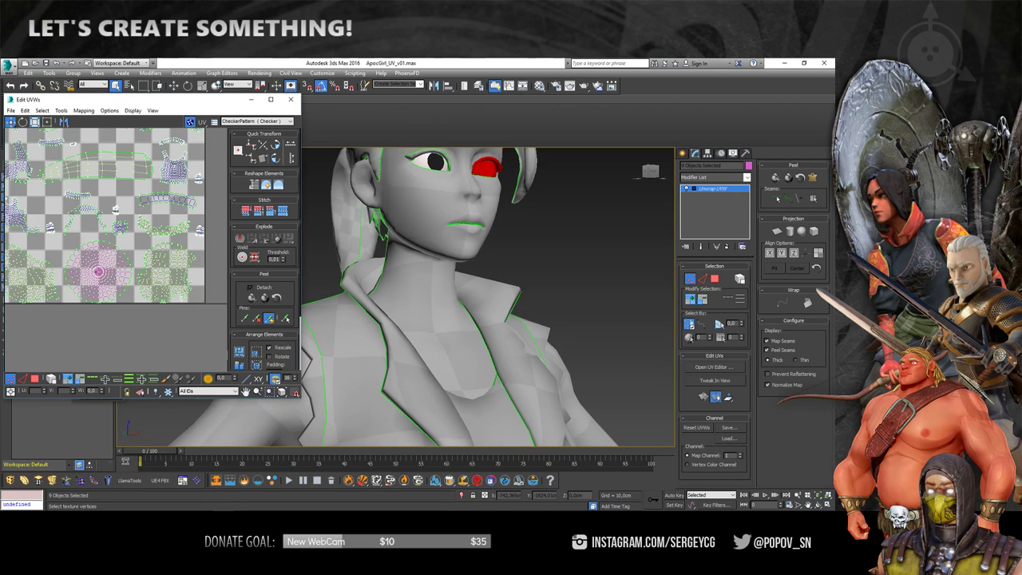
pyautogui.scroll(-2, 112, 287)
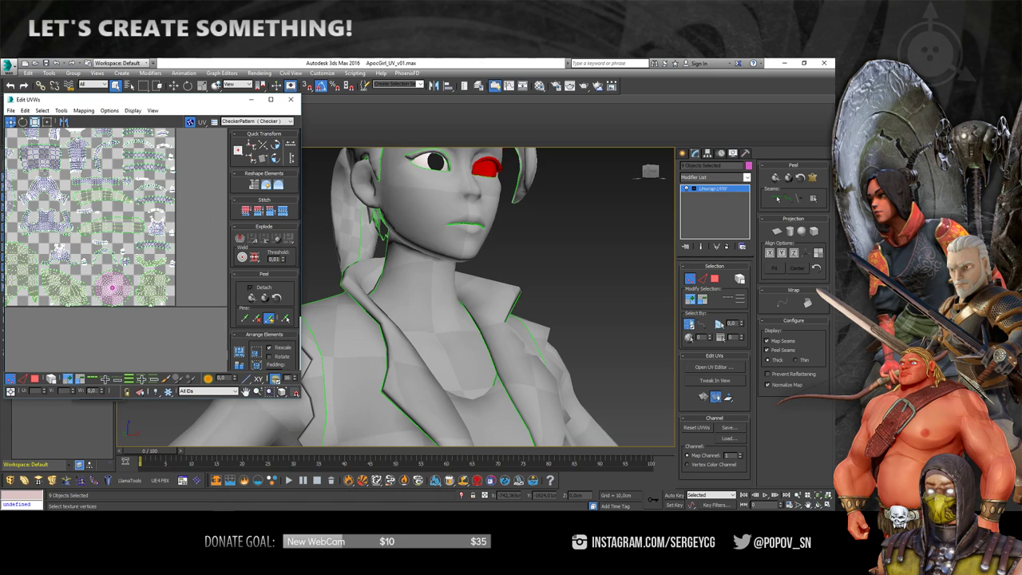
pyautogui.press('3')
pyautogui.scroll(-5, 420, 292)
pyautogui.scroll(3, 453, 276)
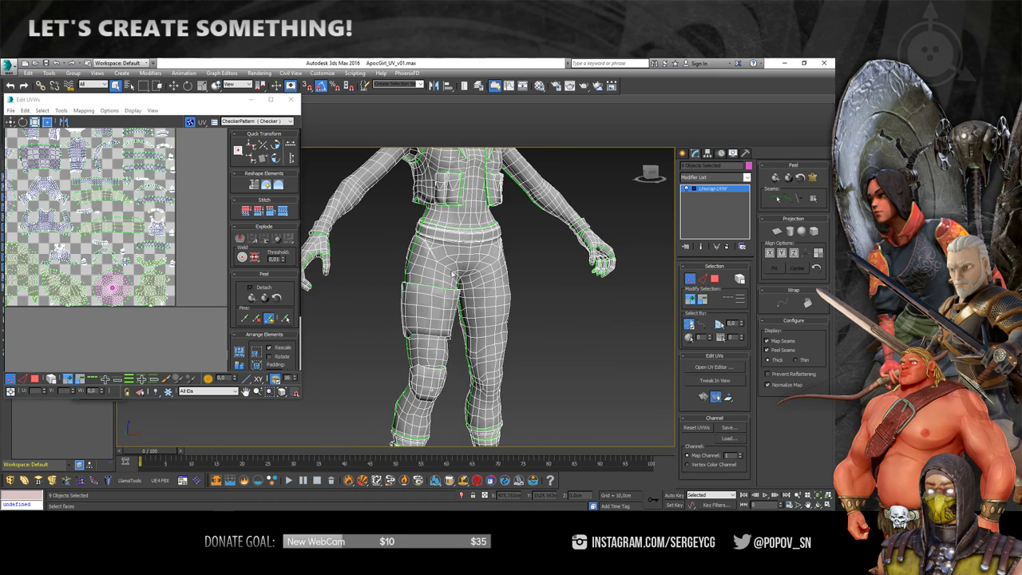
pyautogui.press('F4')
pyautogui.press('F4')
pyautogui.press('F4')
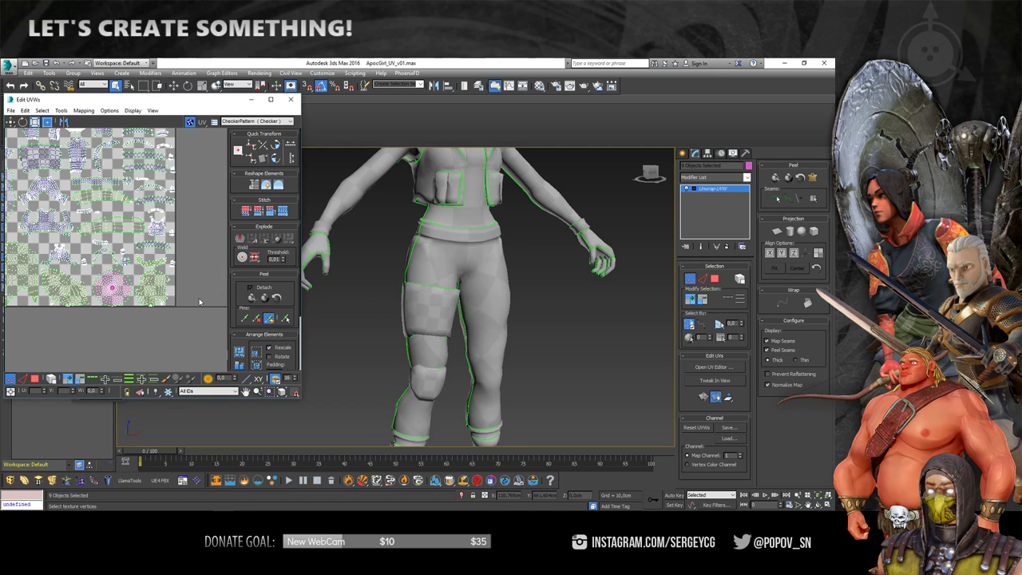
# Repack and rescale the UV islands to a consistent density within the tile
pyautogui.click(241, 366)
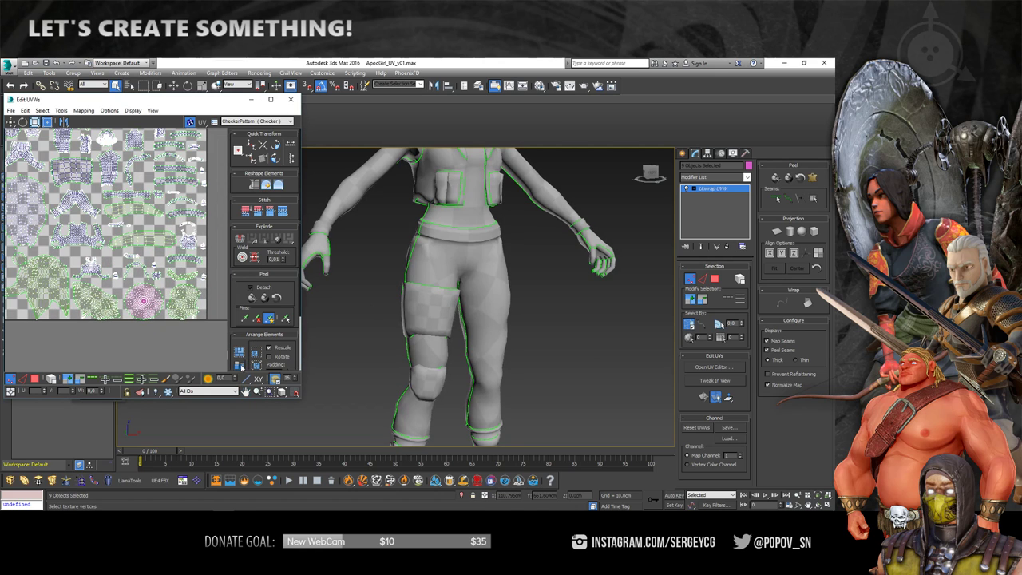
pyautogui.scroll(2, 148, 351)
pyautogui.scroll(2, 143, 349)
pyautogui.press('3')
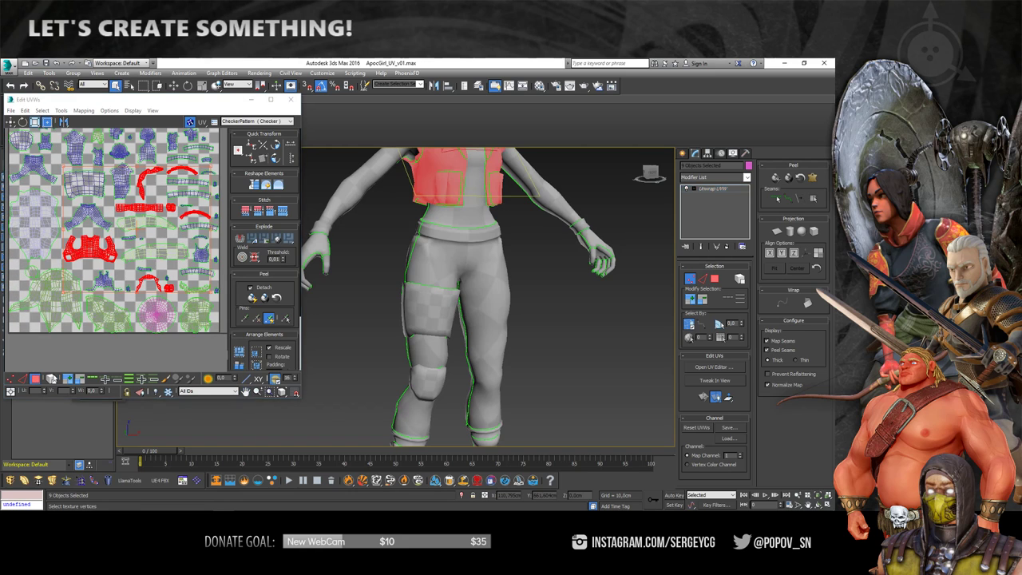
pyautogui.click(119, 352)
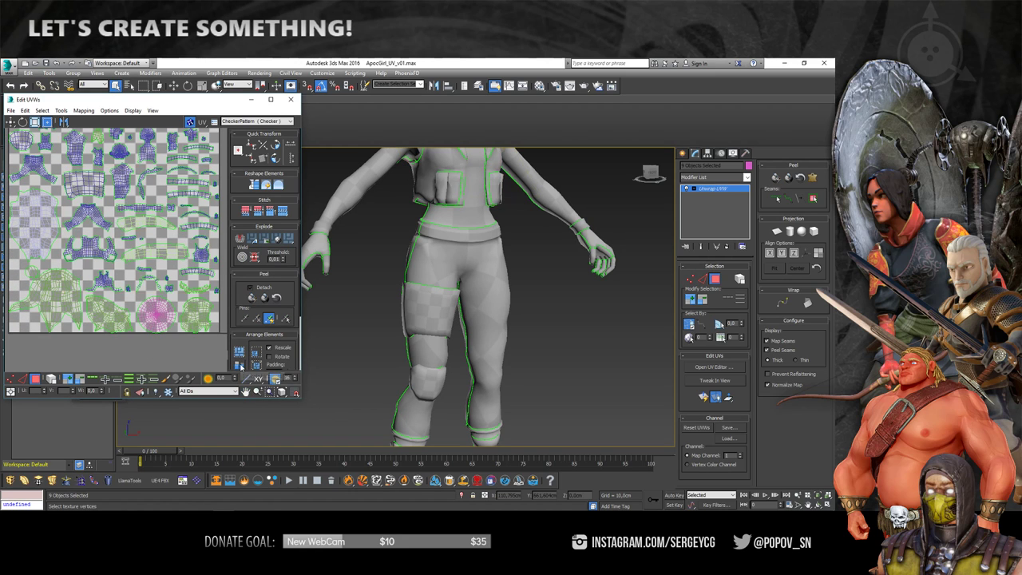
pyautogui.click(241, 366)
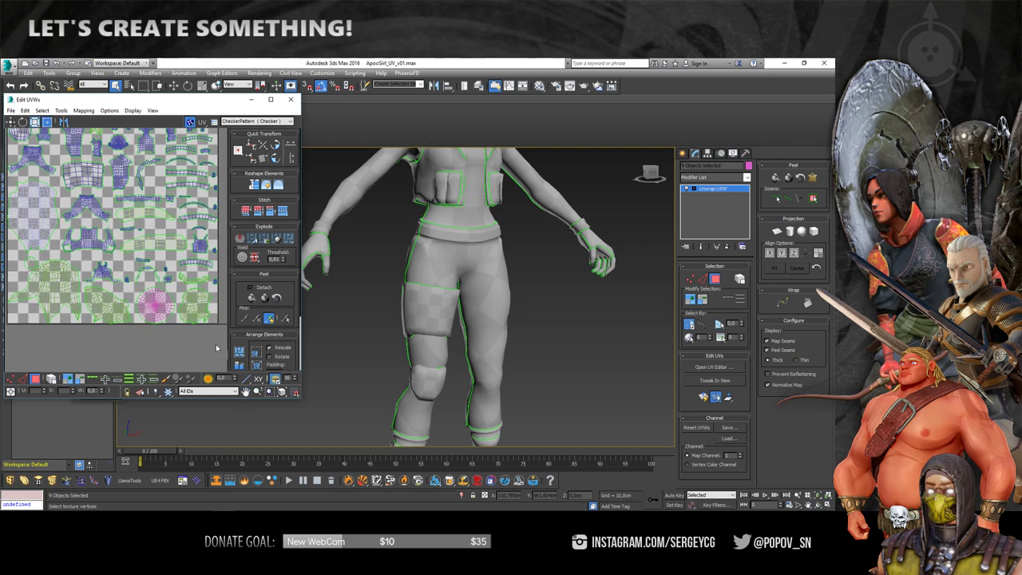
pyautogui.click(255, 353)
pyautogui.moveTo(217, 337); pyautogui.dragTo(213, 336, button='middle')
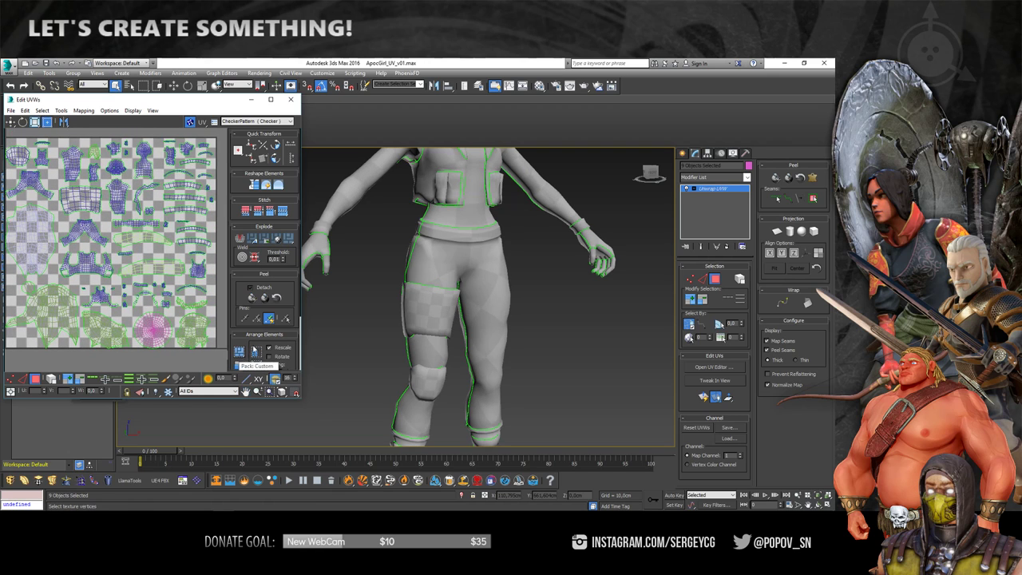
# Uncheck Rescale and run Pack Custom repeatedly for a tighter, unscaled island layout
pyautogui.click(258, 365)
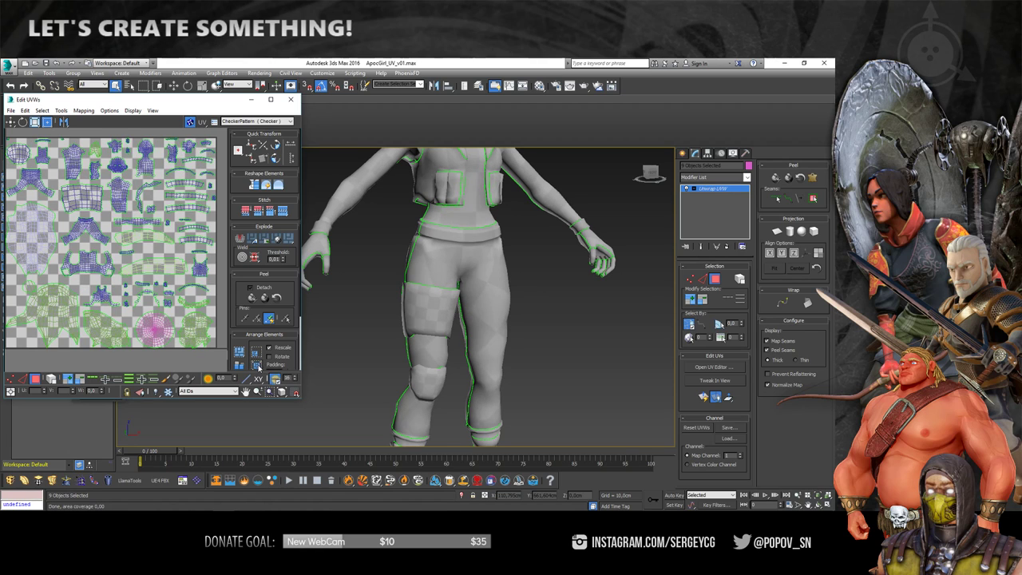
pyautogui.moveTo(232, 340); pyautogui.dragTo(236, 275)
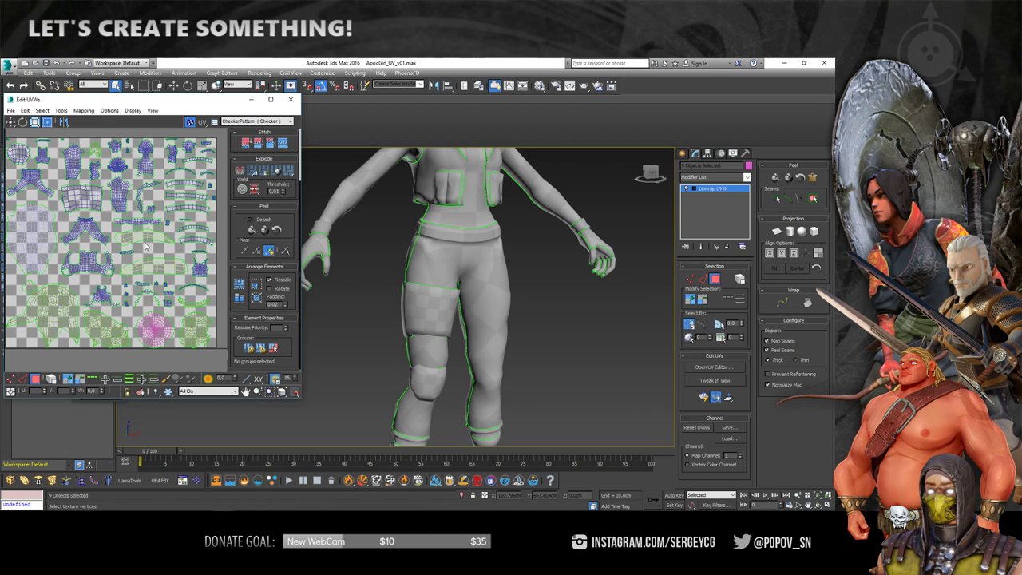
pyautogui.scroll(1, 180, 227)
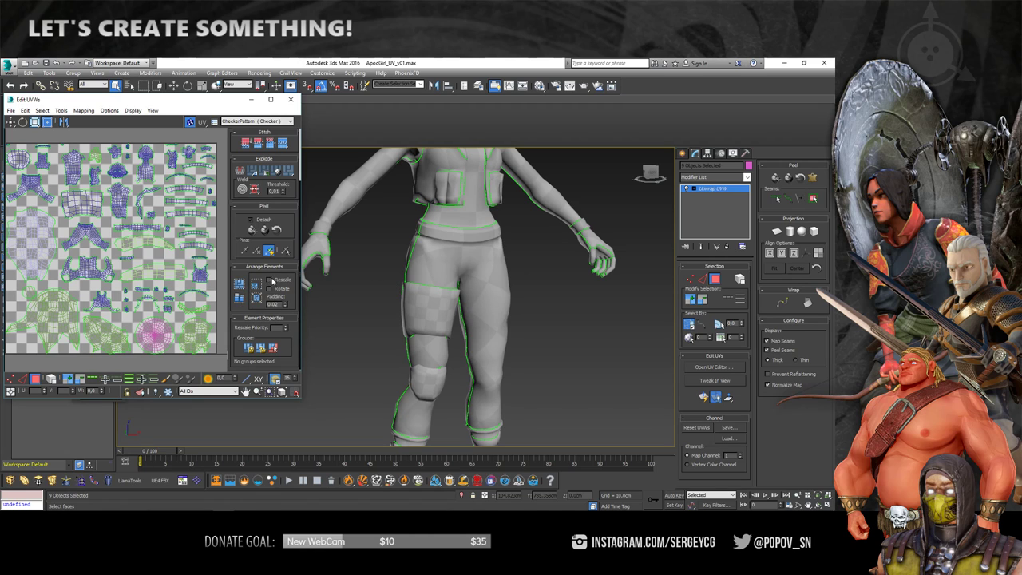
pyautogui.click(270, 281)
pyautogui.click(239, 284)
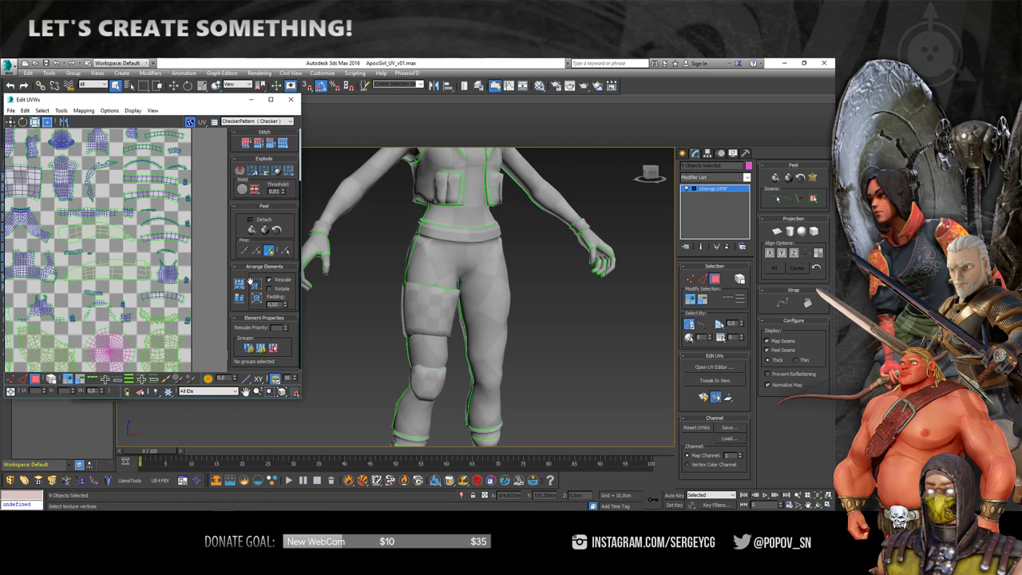
pyautogui.click(240, 285)
pyautogui.click(254, 300)
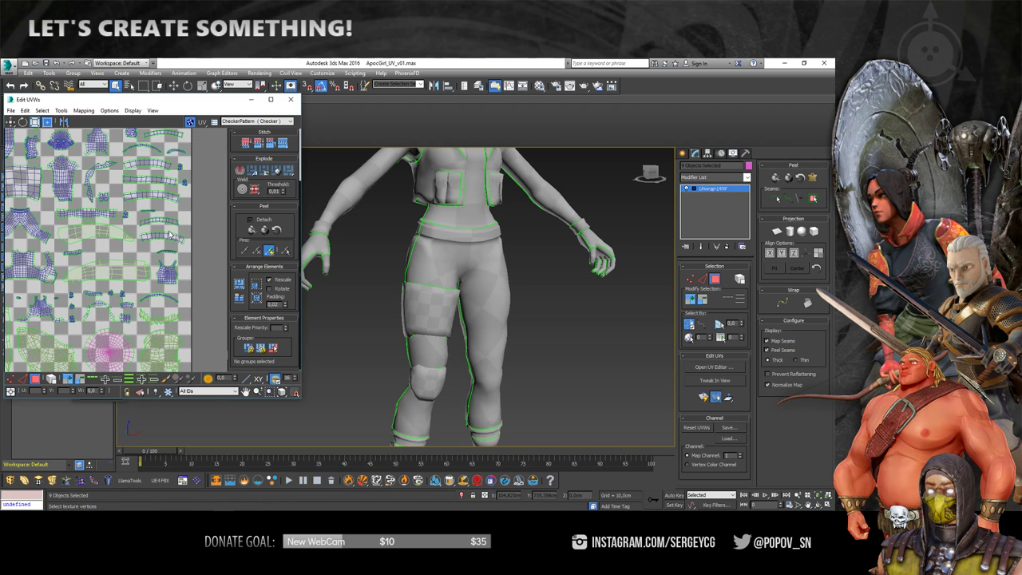
pyautogui.scroll(-5, 168, 248)
pyautogui.scroll(4, 164, 259)
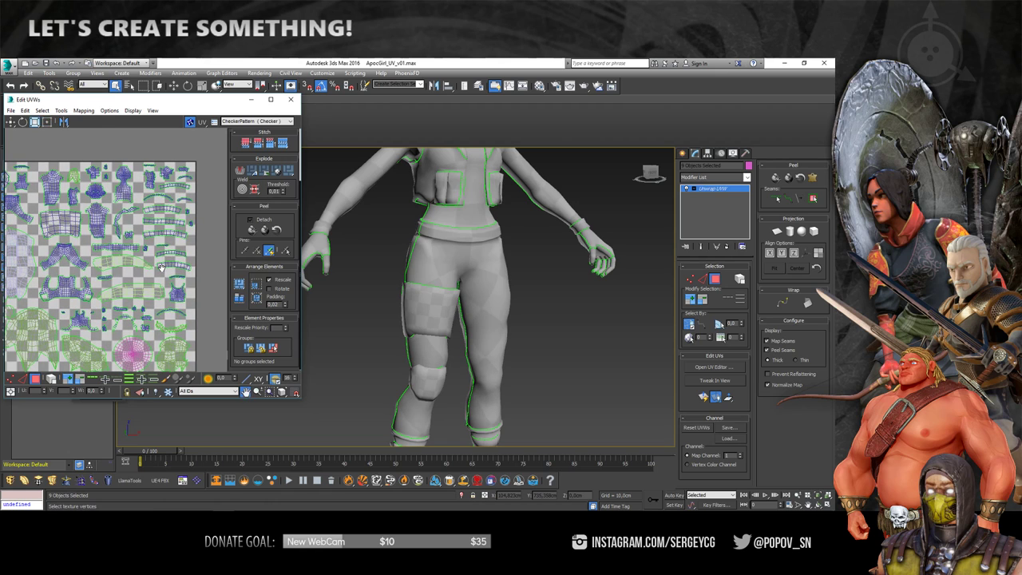
pyautogui.moveTo(112, 222); pyautogui.dragTo(156, 222, button='middle')
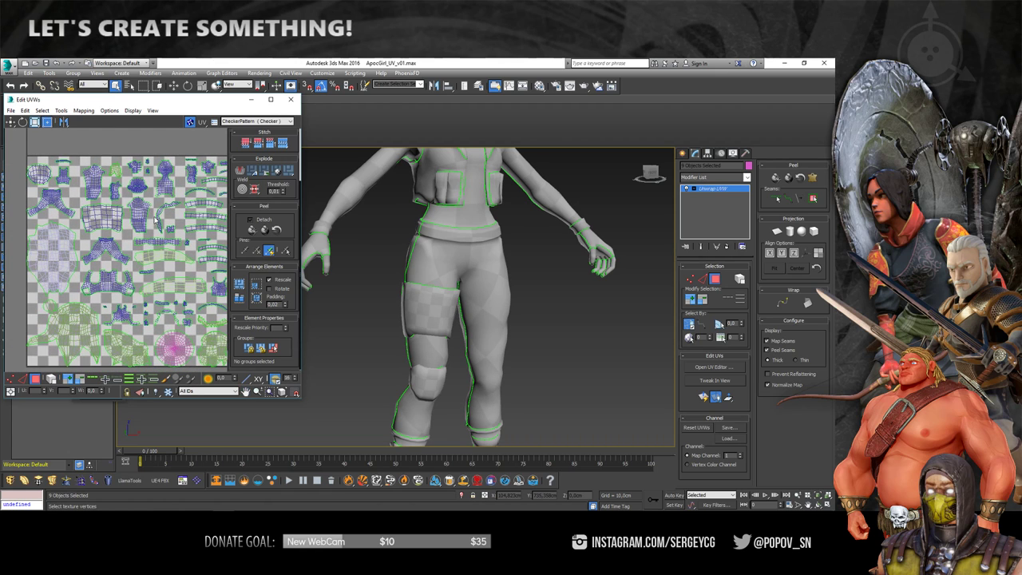
pyautogui.press('3')
pyautogui.moveTo(503, 261); pyautogui.dragTo(504, 327, button='middle')
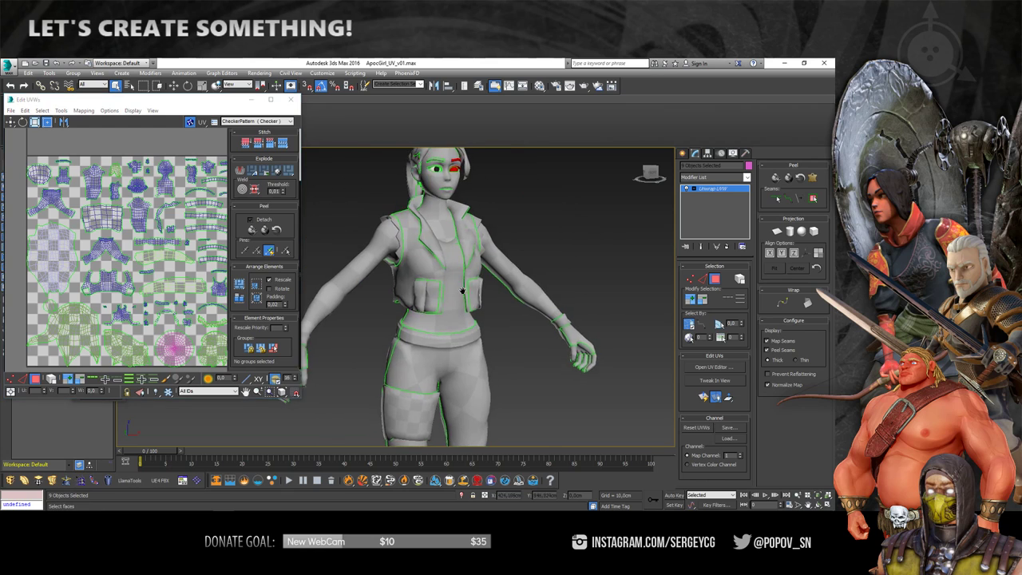
# Collapse the unwrapped parts to Editable Poly and select the Body object
pyautogui.press('F4')
pyautogui.rightClick(438, 214)
pyautogui.click(447, 222)
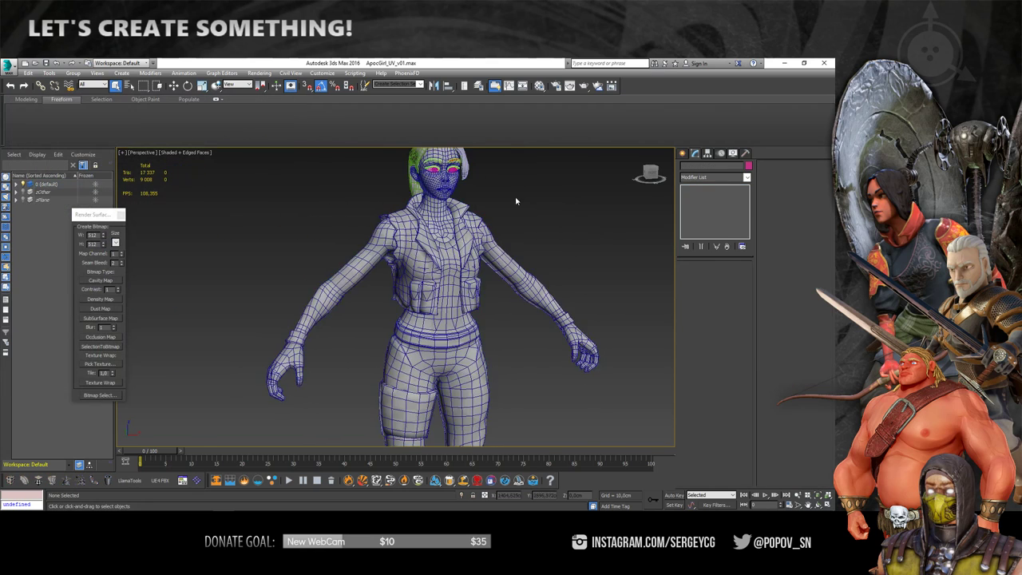
pyautogui.scroll(3, 514, 200)
pyautogui.moveTo(501, 195)
pyautogui.keyDown('alt'); pyautogui.mouseDown(button='middle')
pyautogui.moveTo(448, 199)
pyautogui.moveTo(468, 209)
pyautogui.moveTo(462, 227)
pyautogui.moveTo(426, 250)
pyautogui.moveTo(417, 239)
pyautogui.moveTo(451, 223)
pyautogui.moveTo(456, 205)
pyautogui.moveTo(468, 222)
pyautogui.mouseUp(button='middle'); pyautogui.keyUp('alt')
pyautogui.click(400, 208)
pyautogui.click(427, 249)
pyautogui.scroll(-3, 427, 249)
# Save the scene as ApocGirl_UV_v02.max in the ApocGirl project folder
pyautogui.hotkey('ctrl', 'shift', 's')
pyautogui.click(372, 134)
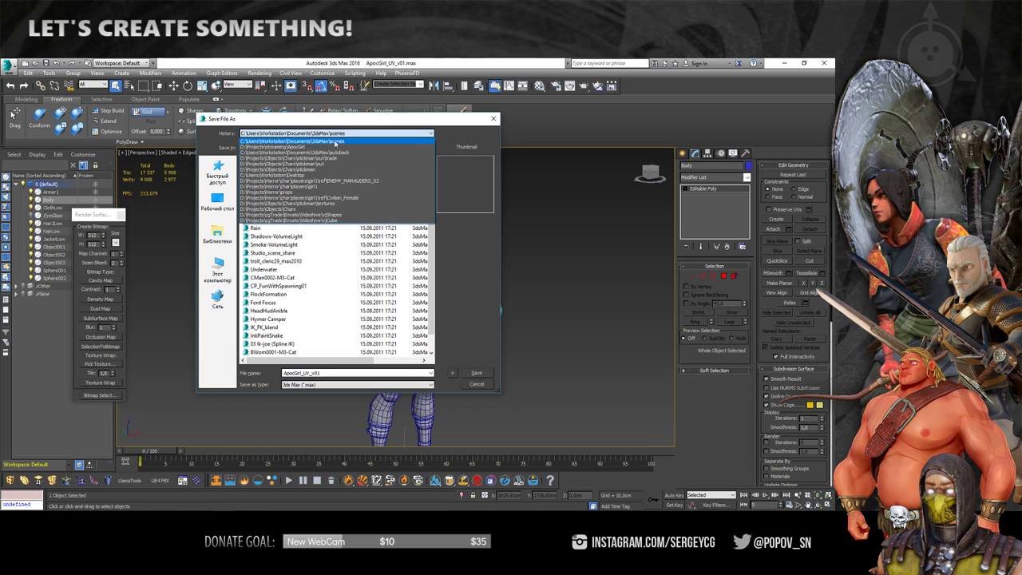
pyautogui.click(331, 149)
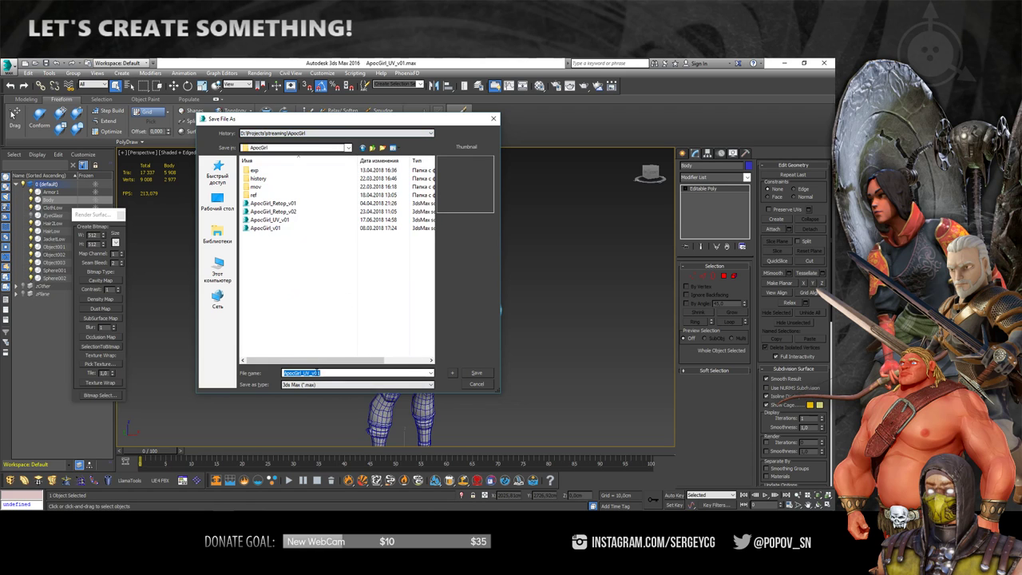
pyautogui.click(449, 373)
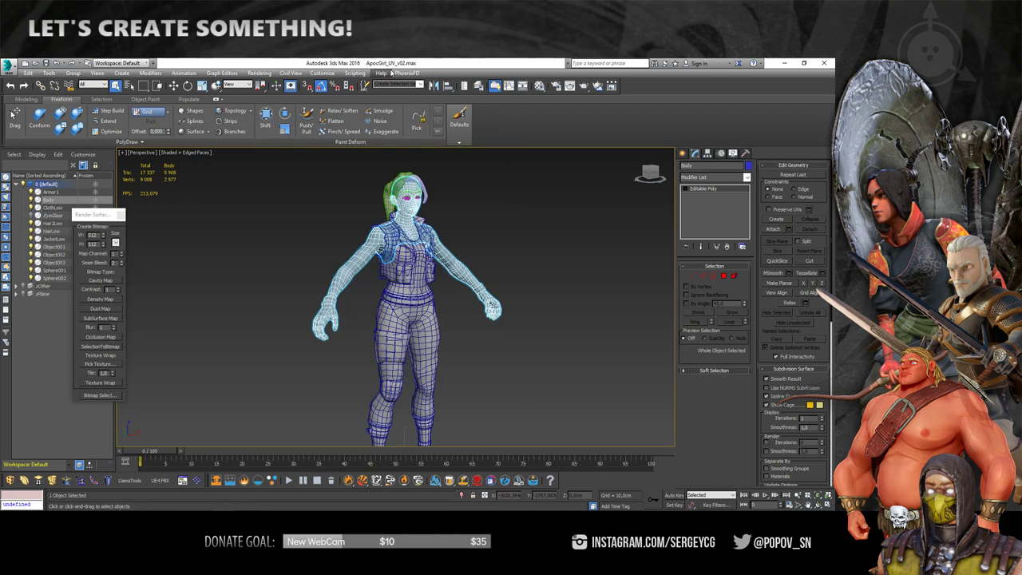
# Select the ClothLow mesh and frame it in the viewport
pyautogui.keyDown('alt'); pyautogui.moveTo(457, 238); pyautogui.dragTo(479, 248, button='middle'); pyautogui.keyUp('alt')
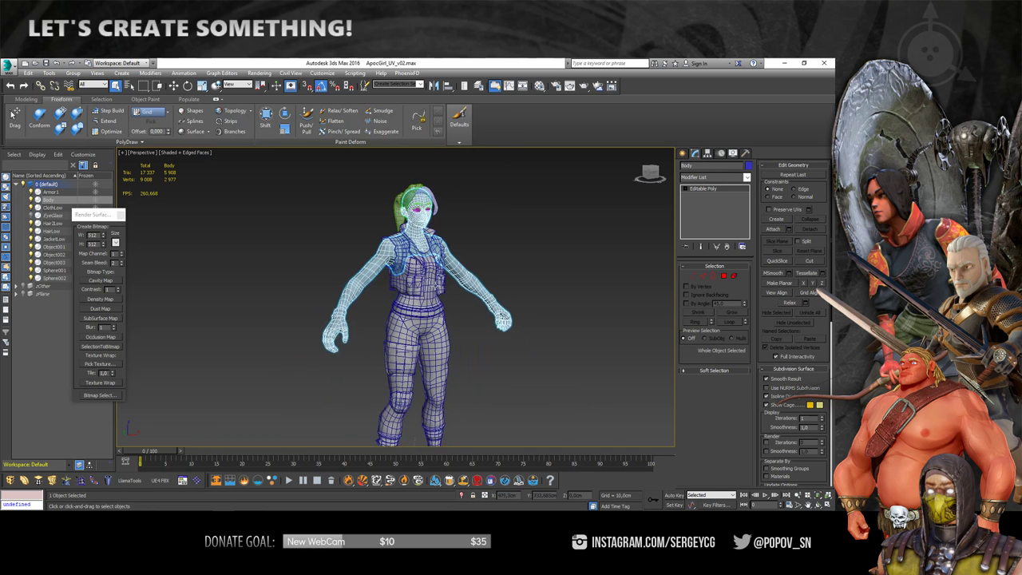
pyautogui.click(52, 207)
pyautogui.press('z')
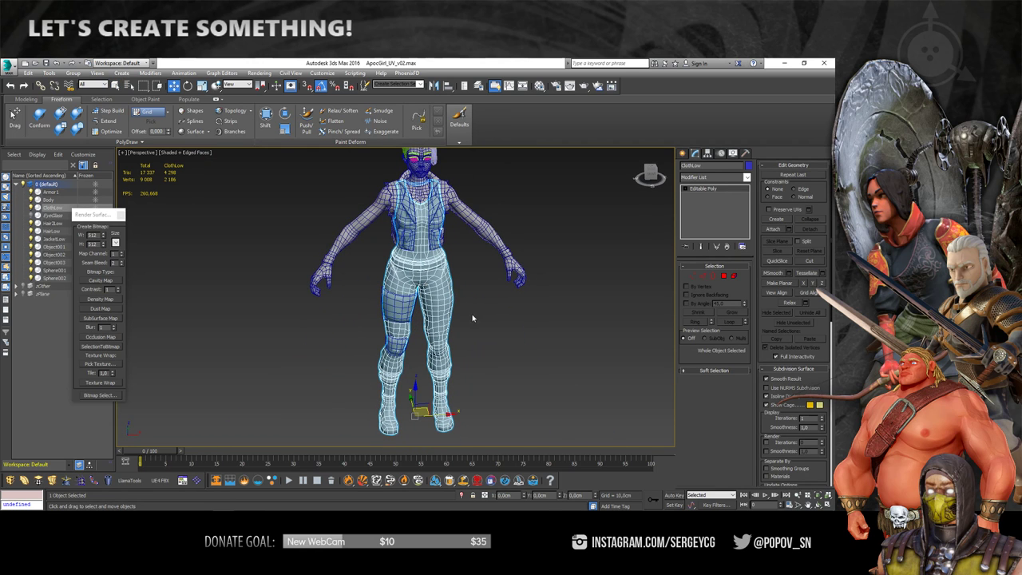
# Start Attach on ClothLow and attach the first body parts, accepting the Attach Options
pyautogui.rightClick(417, 316)
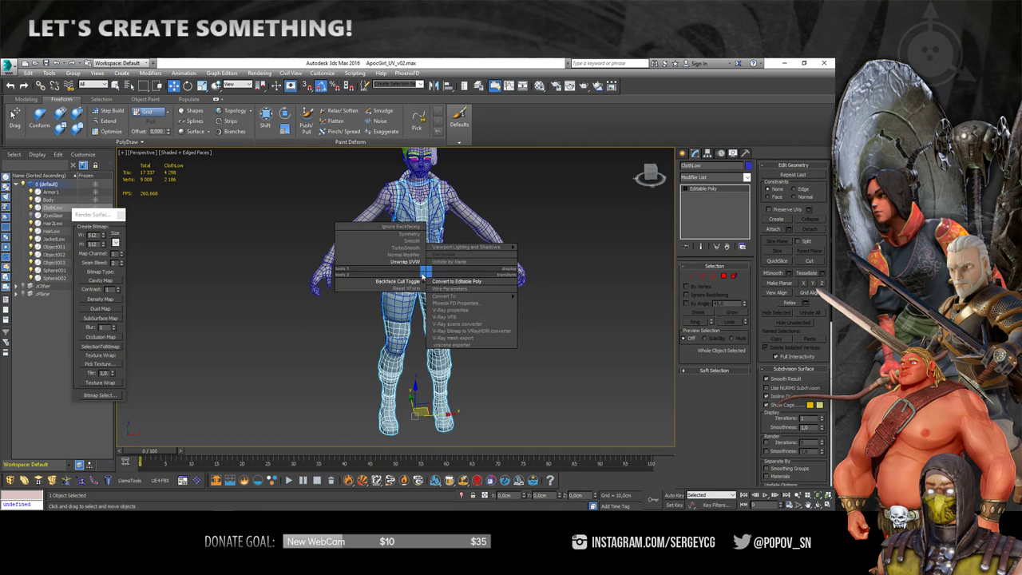
pyautogui.keyDown('alt'); pyautogui.moveTo(416, 316); pyautogui.dragTo(430, 306, button='middle'); pyautogui.keyUp('alt')
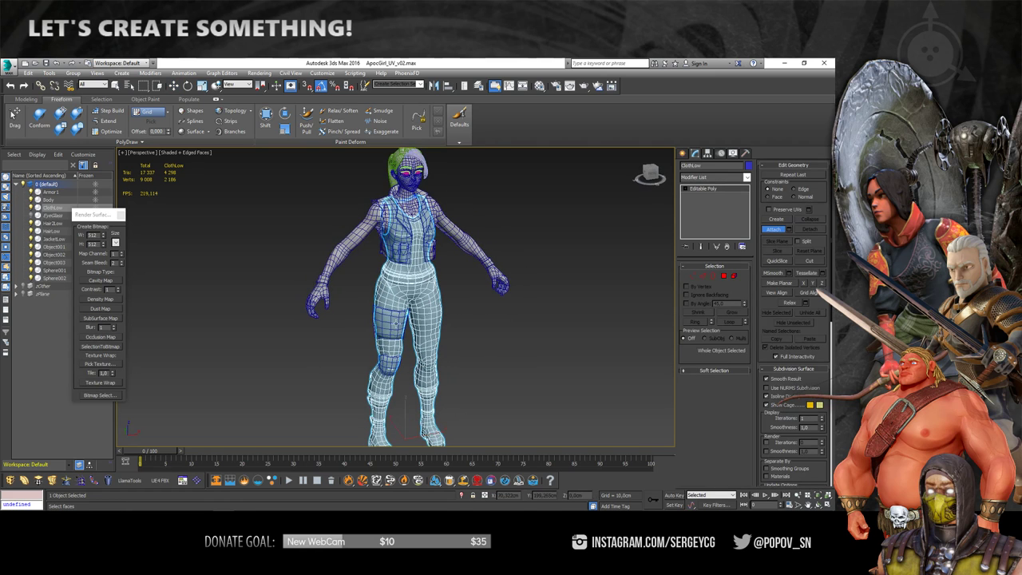
pyautogui.click(395, 324)
pyautogui.click(406, 209)
pyautogui.keyDown('alt'); pyautogui.moveTo(405, 209); pyautogui.dragTo(412, 230, button='middle'); pyautogui.keyUp('alt')
pyautogui.click(413, 239)
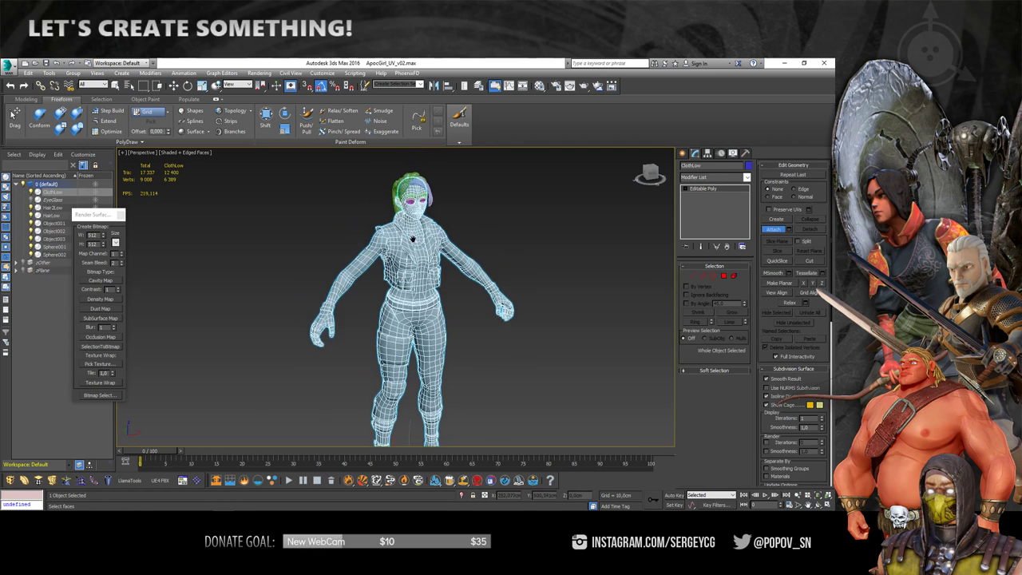
pyautogui.scroll(3, 413, 239)
pyautogui.scroll(2, 413, 238)
pyautogui.click(443, 274)
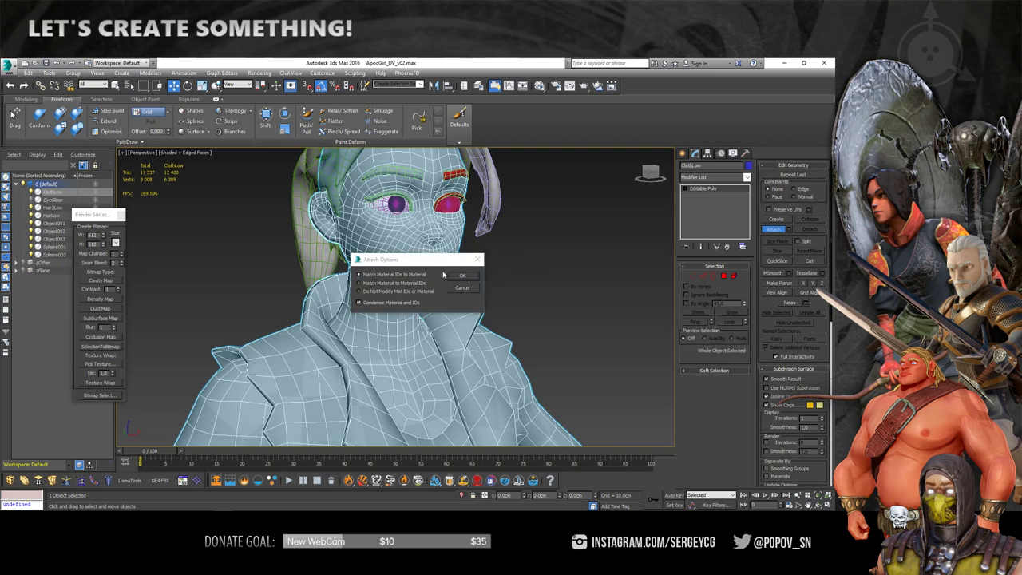
pyautogui.click(469, 276)
# Attach the hair and remaining loose parts, confirming each Attach Options prompt with OK
pyautogui.keyDown('alt'); pyautogui.moveTo(469, 277); pyautogui.dragTo(389, 230, button='middle'); pyautogui.keyUp('alt')
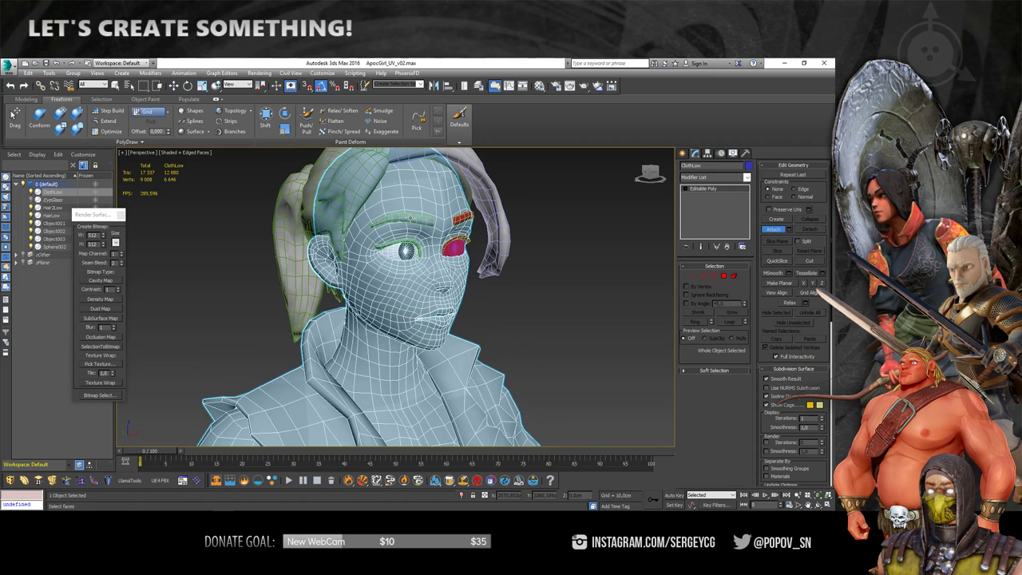
pyautogui.click(389, 230)
pyautogui.click(462, 278)
pyautogui.click(353, 201)
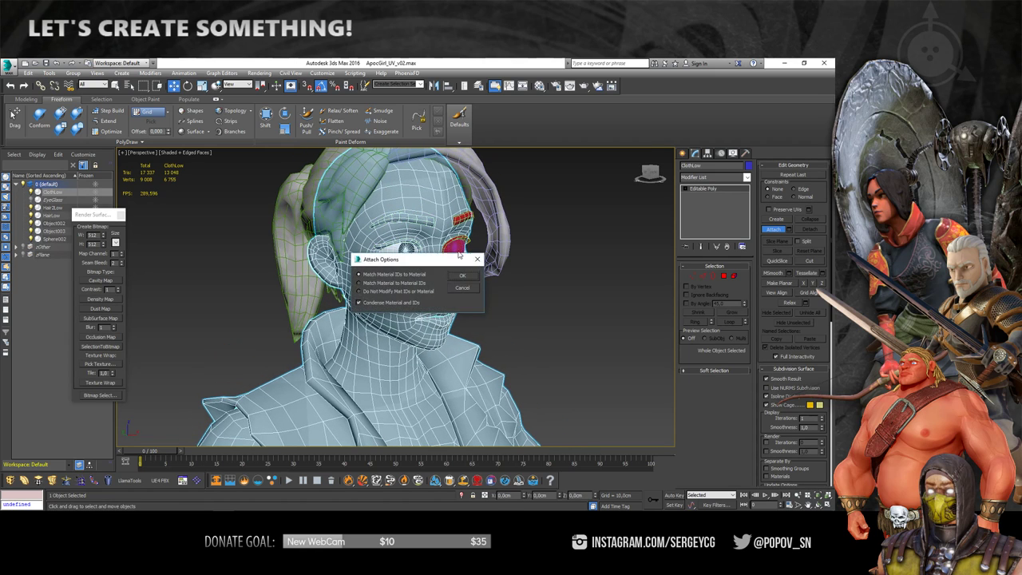
pyautogui.click(462, 278)
pyautogui.click(499, 216)
pyautogui.click(463, 276)
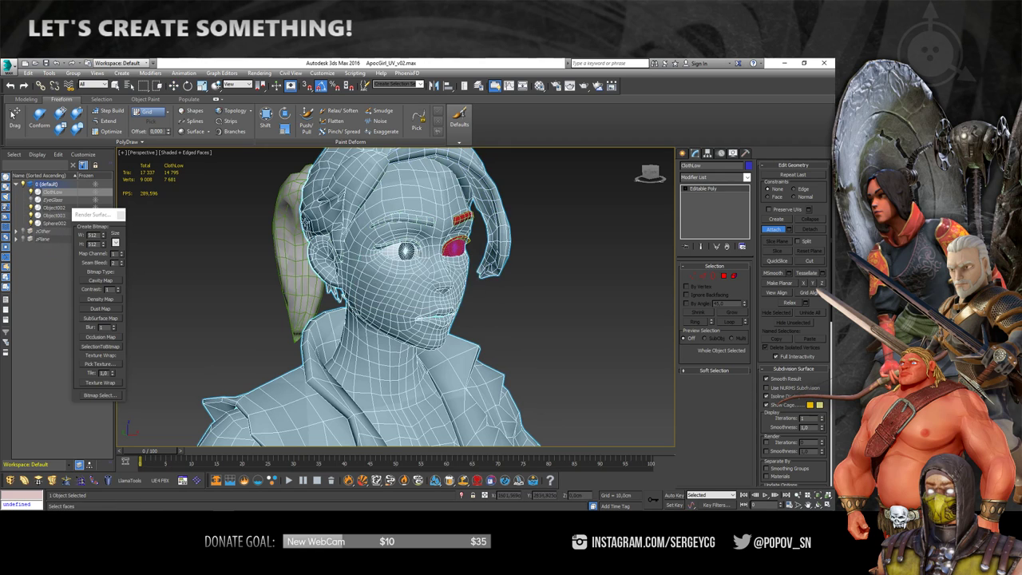
pyautogui.click(441, 254)
pyautogui.click(472, 277)
# Exit Attach mode and frame the whole merged figure in the viewport
pyautogui.press('z')
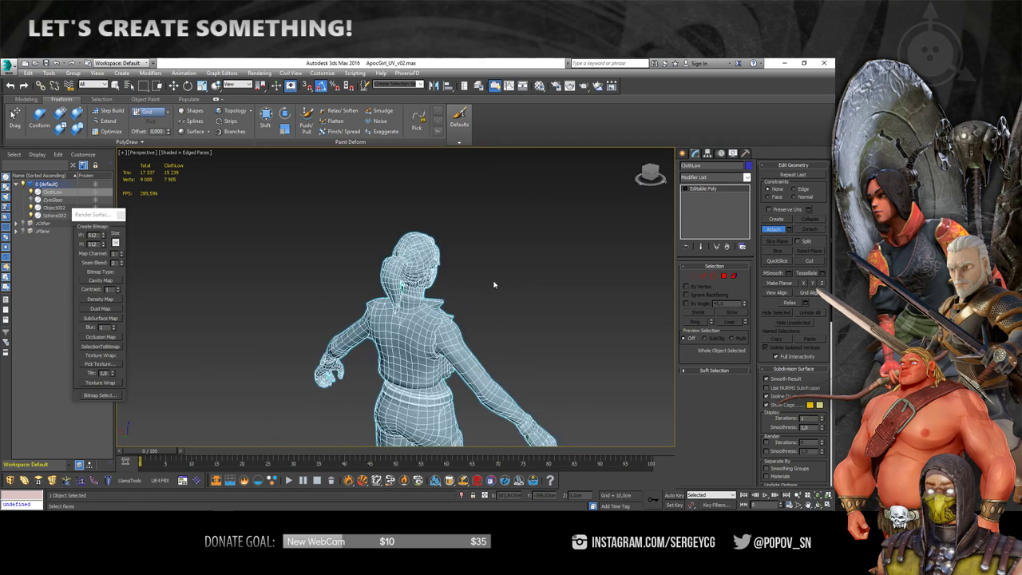
pyautogui.keyDown('alt'); pyautogui.moveTo(472, 278); pyautogui.dragTo(502, 302, button='middle'); pyautogui.keyUp('alt')
pyautogui.rightClick(503, 302)
pyautogui.scroll(3, 503, 302)
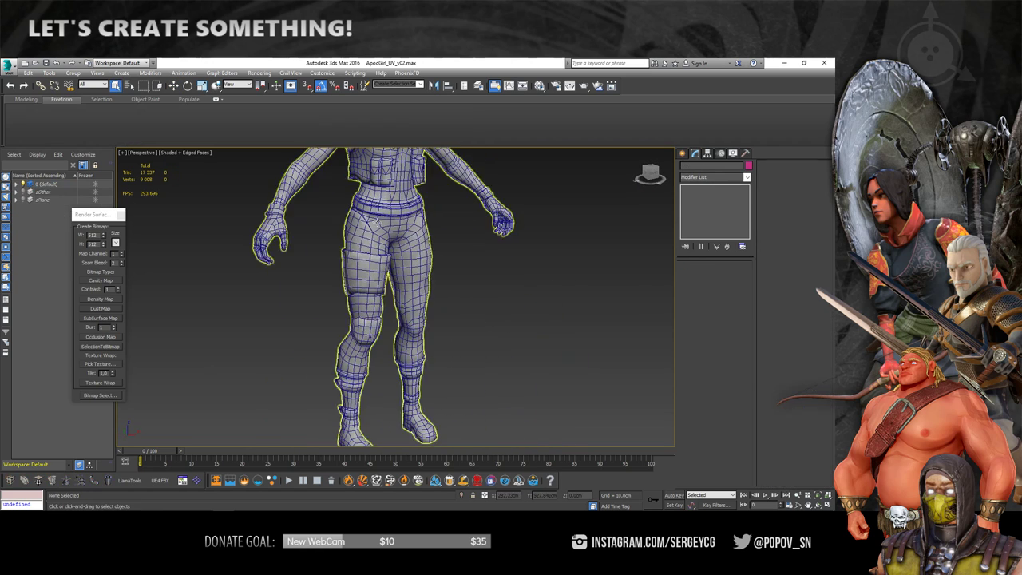
pyautogui.press('z')
pyautogui.scroll(5, 423, 240)
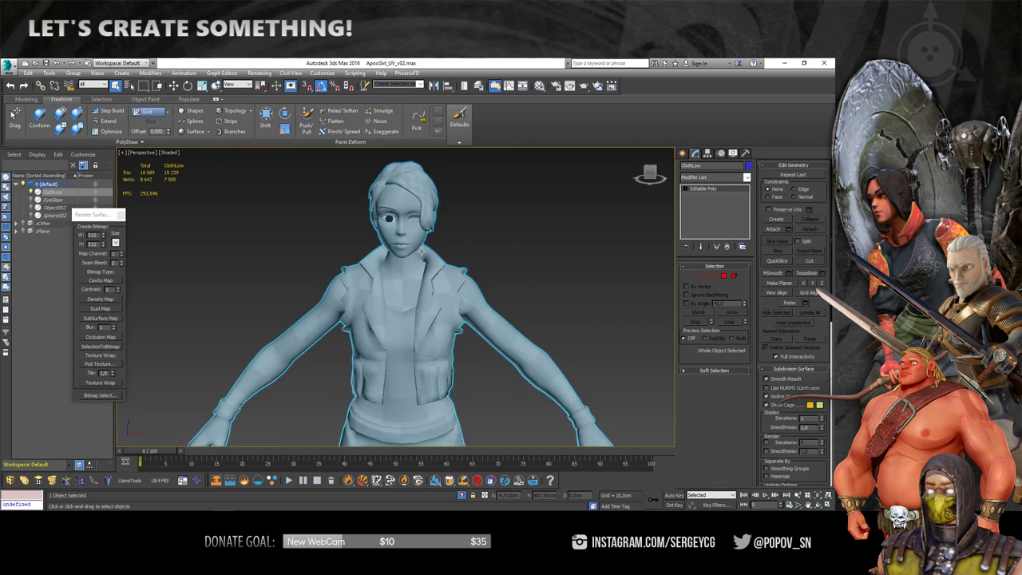
pyautogui.moveTo(424, 240)
pyautogui.keyDown('alt'); pyautogui.mouseDown(button='middle')
pyautogui.moveTo(439, 248)
pyautogui.moveTo(428, 272)
pyautogui.moveTo(449, 262)
pyautogui.mouseUp(button='middle'); pyautogui.keyUp('alt')
pyautogui.scroll(-2, 449, 252)
pyautogui.scroll(-4, 428, 272)
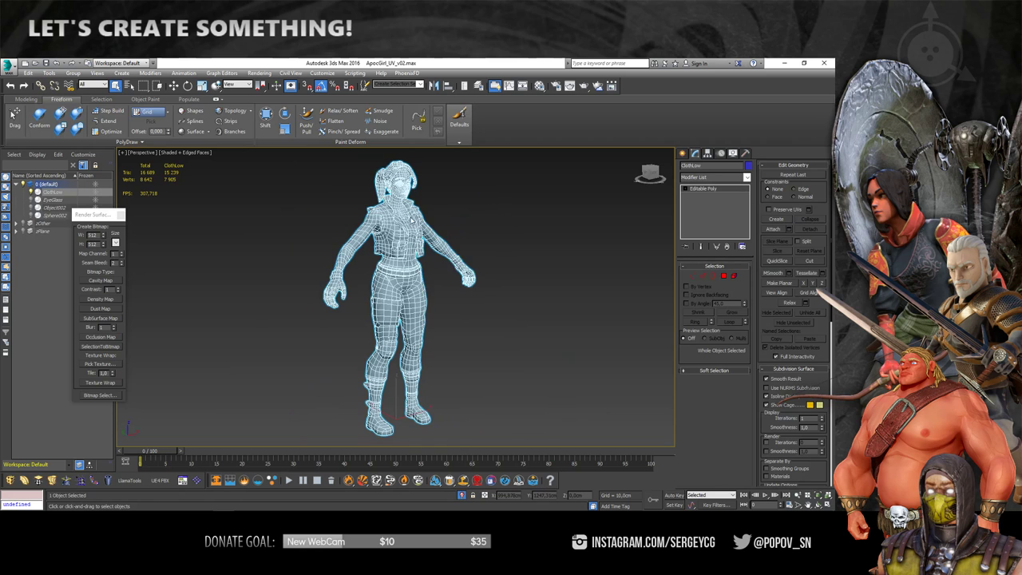
# Add an Unwrap UVW modifier to the merged ClothLow mesh from the quad menu
pyautogui.rightClick(407, 214)
pyautogui.click(396, 209)
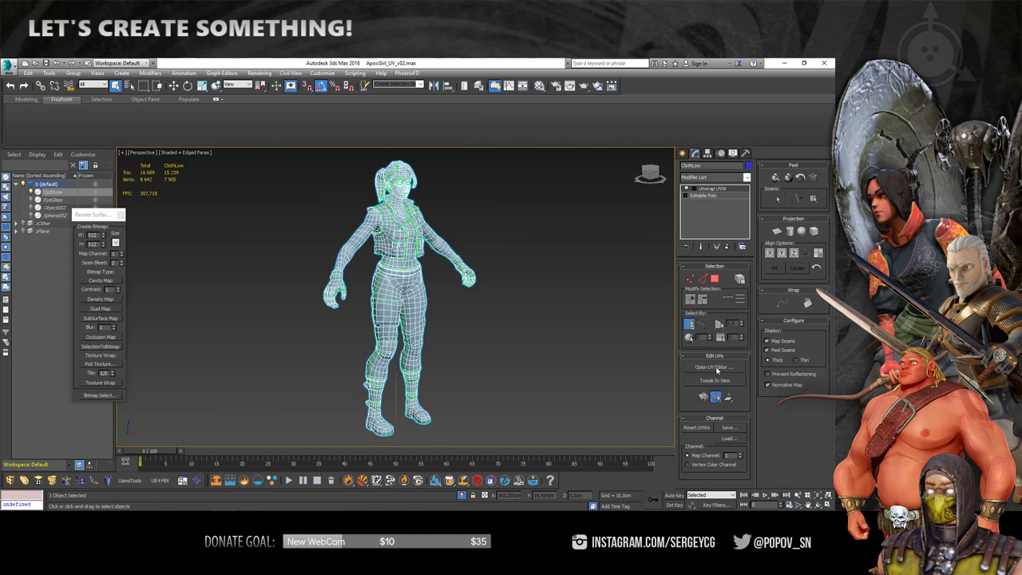
pyautogui.rightClick(378, 234)
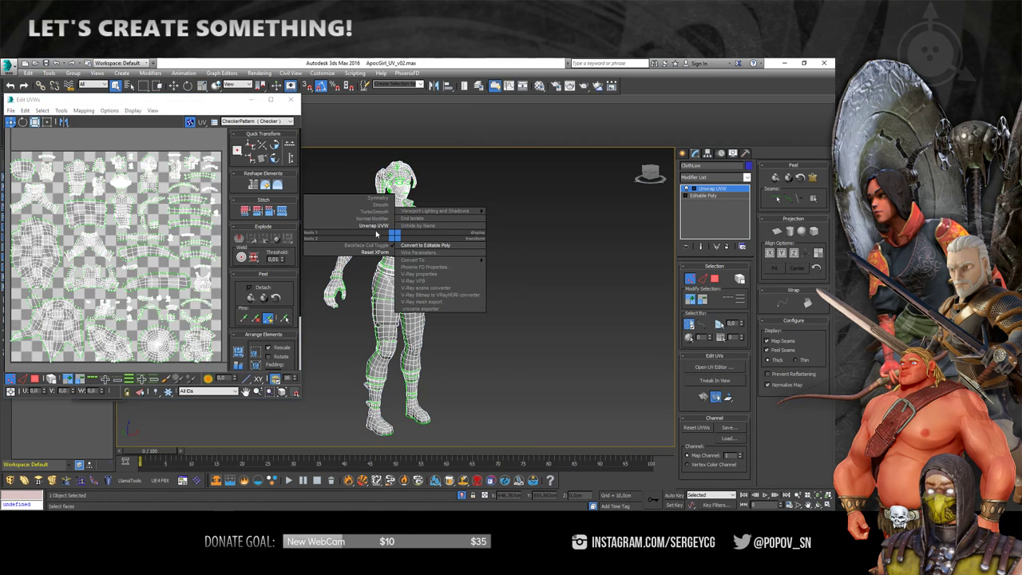
pyautogui.scroll(-3, 131, 220)
pyautogui.scroll(2, 180, 287)
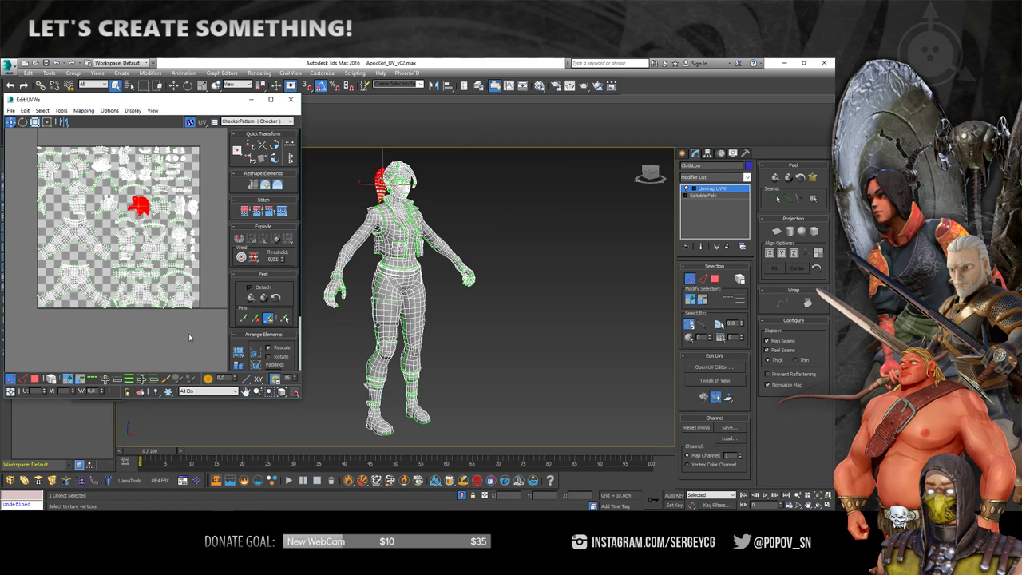
# Switch the viewport to shaded and close in on a side profile of the head
pyautogui.press('F3')
pyautogui.scroll(5, 449, 266)
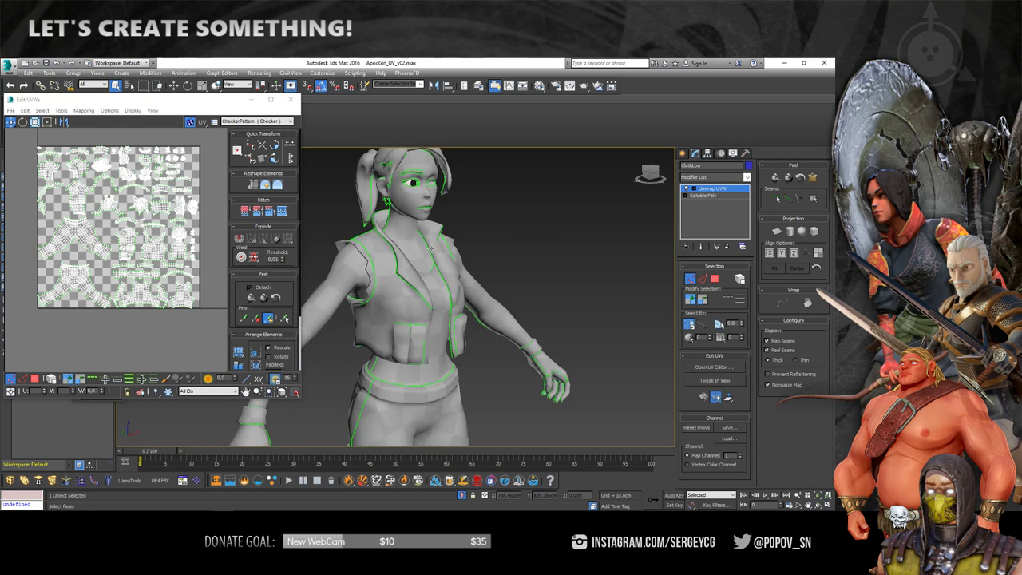
pyautogui.scroll(3, 449, 266)
pyautogui.moveTo(439, 239); pyautogui.dragTo(427, 212, button='middle')
pyautogui.scroll(2, 426, 212)
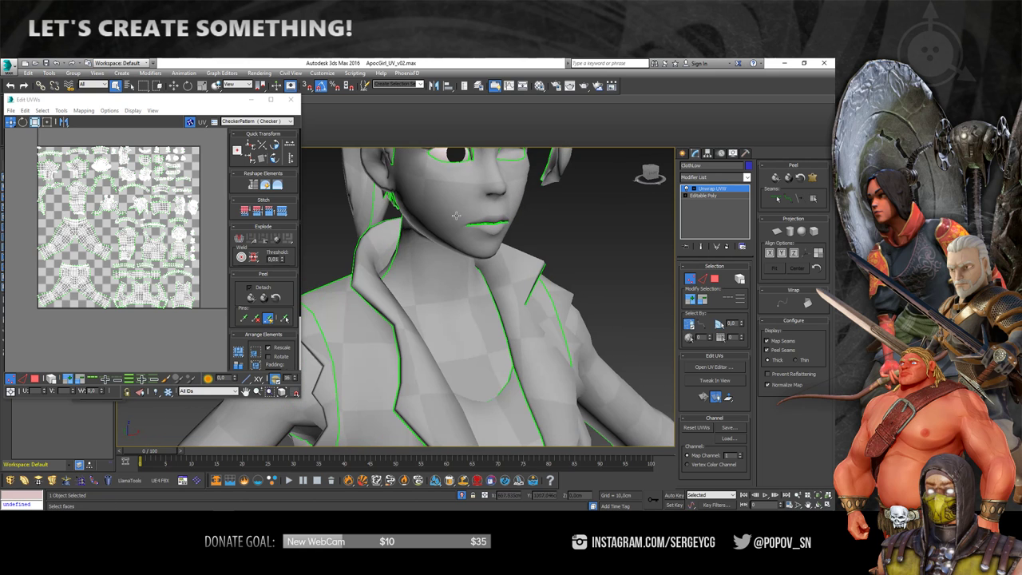
pyautogui.scroll(-2, 400, 266)
pyautogui.moveTo(403, 268)
pyautogui.keyDown('alt'); pyautogui.mouseDown(button='middle')
pyautogui.moveTo(479, 257)
pyautogui.moveTo(464, 264)
pyautogui.moveTo(482, 270)
pyautogui.moveTo(452, 280)
pyautogui.moveTo(442, 305)
pyautogui.moveTo(423, 224)
pyautogui.moveTo(429, 312)
pyautogui.moveTo(464, 313)
pyautogui.mouseUp(button='middle'); pyautogui.keyUp('alt')
pyautogui.scroll(-2, 472, 258)
pyautogui.scroll(-2, 479, 257)
# Zoom into the UV layout and select the head's UV island
pyautogui.scroll(3, 464, 313)
pyautogui.scroll(2, 196, 221)
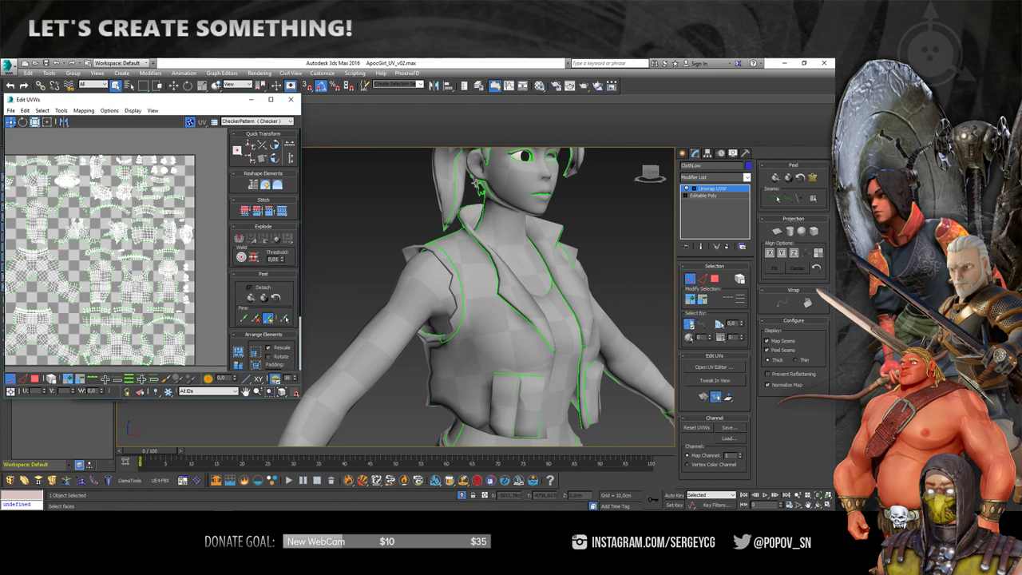
pyautogui.scroll(2, 178, 186)
pyautogui.scroll(-2, 106, 202)
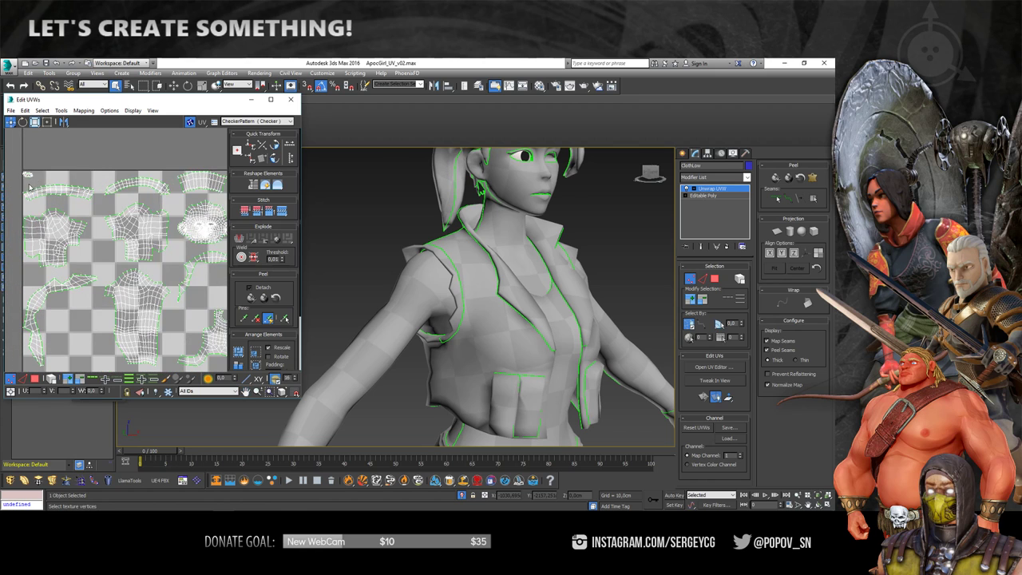
pyautogui.scroll(2, 168, 219)
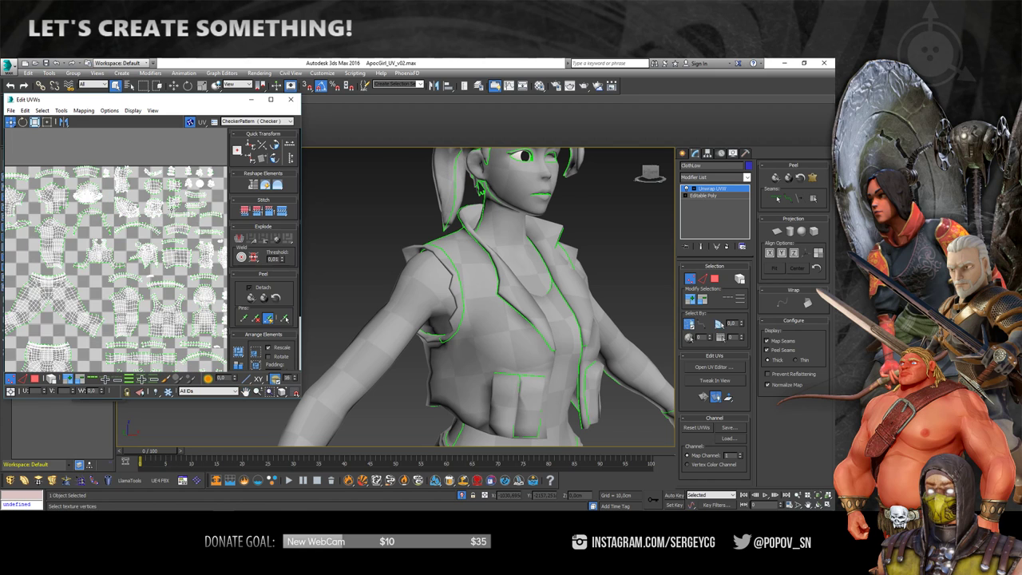
pyautogui.scroll(2, 50, 367)
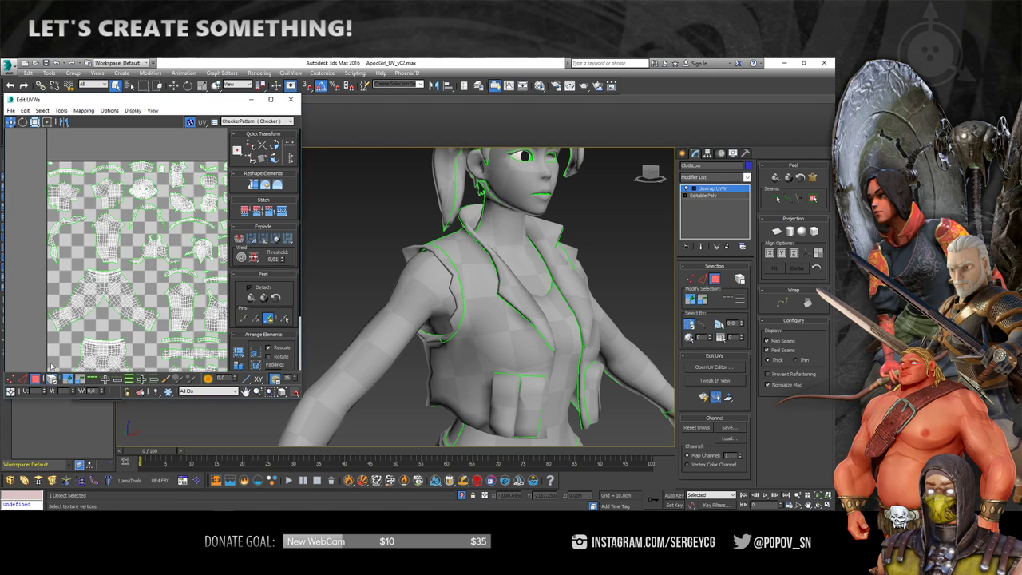
pyautogui.scroll(2, 46, 236)
pyautogui.scroll(1, 129, 224)
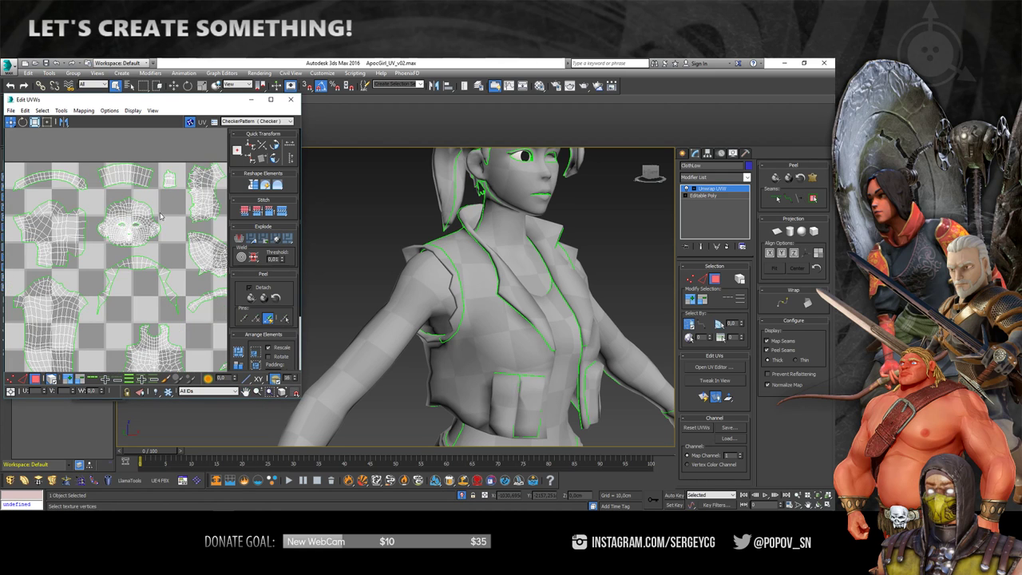
pyautogui.click(505, 182)
pyautogui.scroll(1, 129, 212)
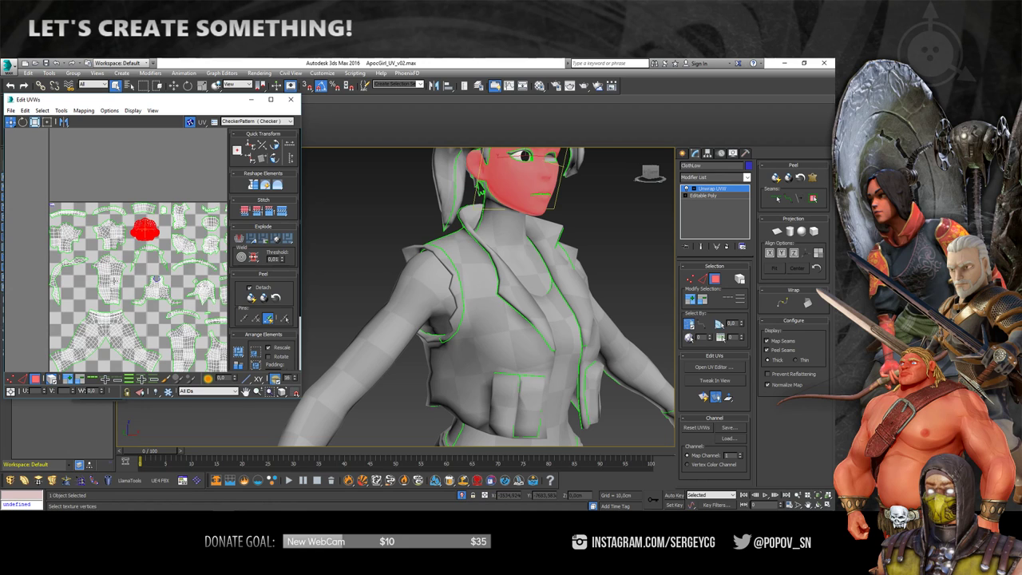
pyautogui.moveTo(128, 238); pyautogui.dragTo(103, 210, button='middle')
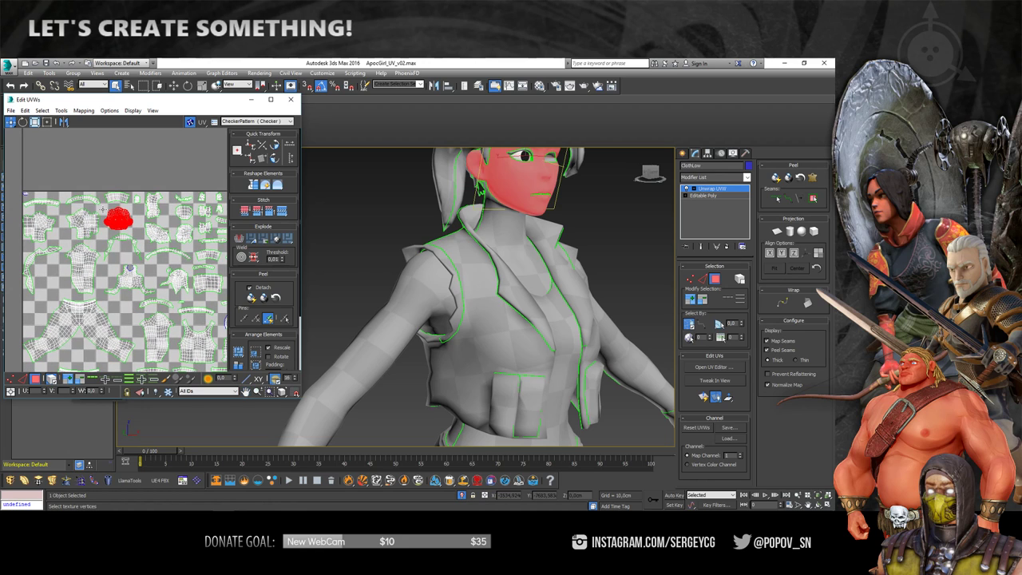
pyautogui.scroll(-2, 106, 221)
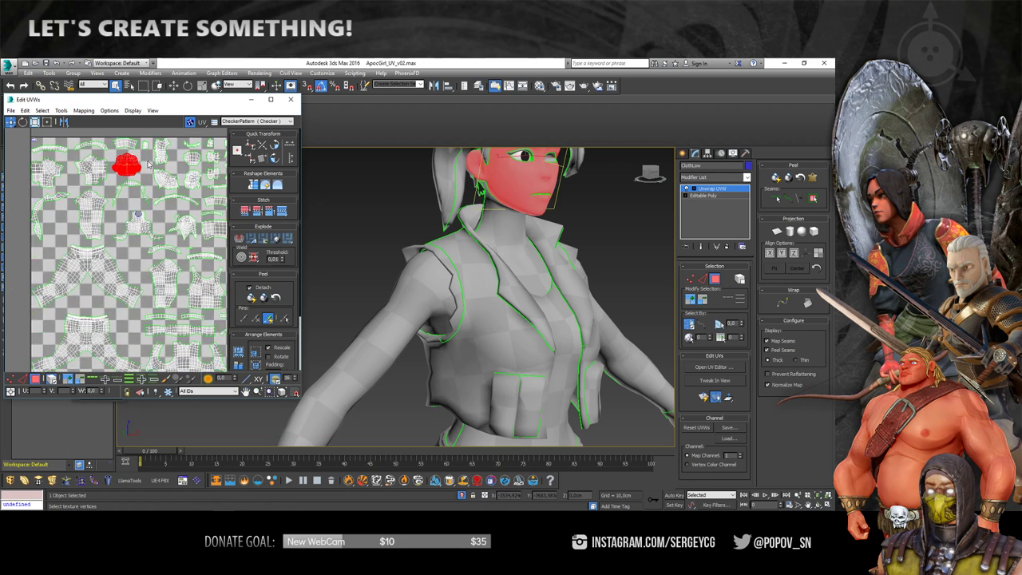
pyautogui.scroll(-2, 100, 166)
pyautogui.moveTo(158, 186); pyautogui.dragTo(156, 217, button='middle')
pyautogui.scroll(1, 157, 217)
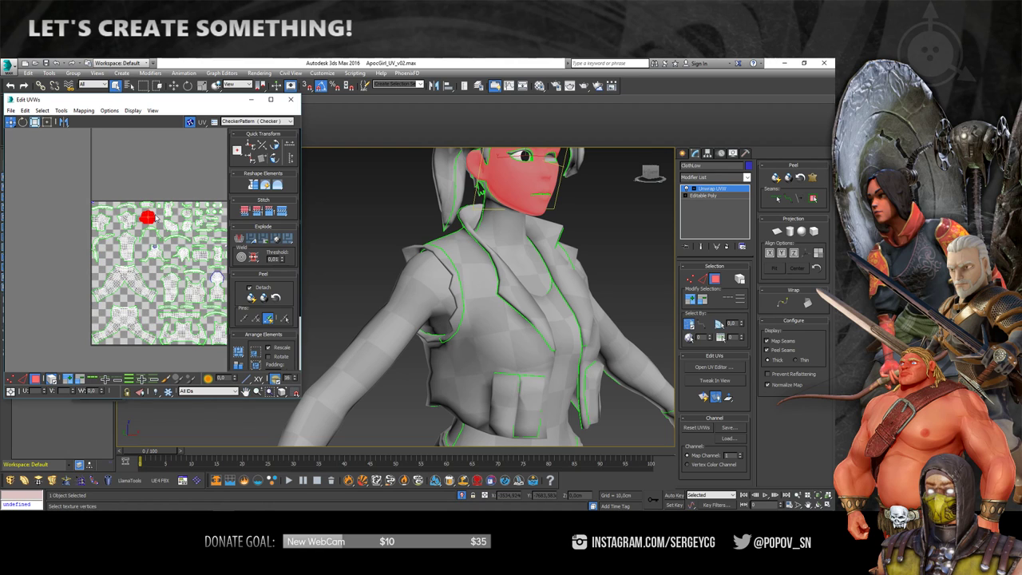
pyautogui.moveTo(143, 262); pyautogui.dragTo(135, 239, button='middle')
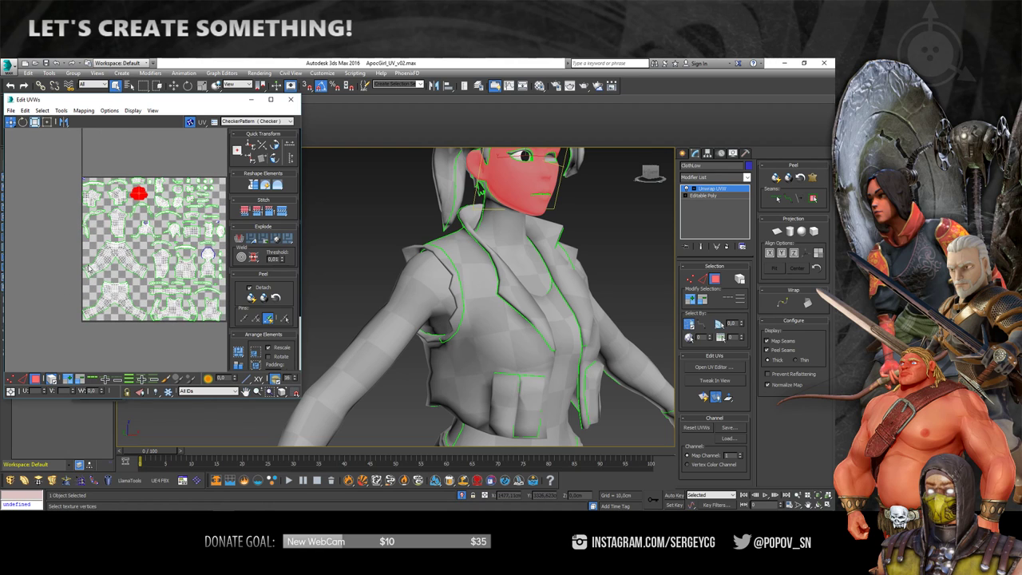
pyautogui.moveTo(169, 279); pyautogui.dragTo(127, 318, button='middle')
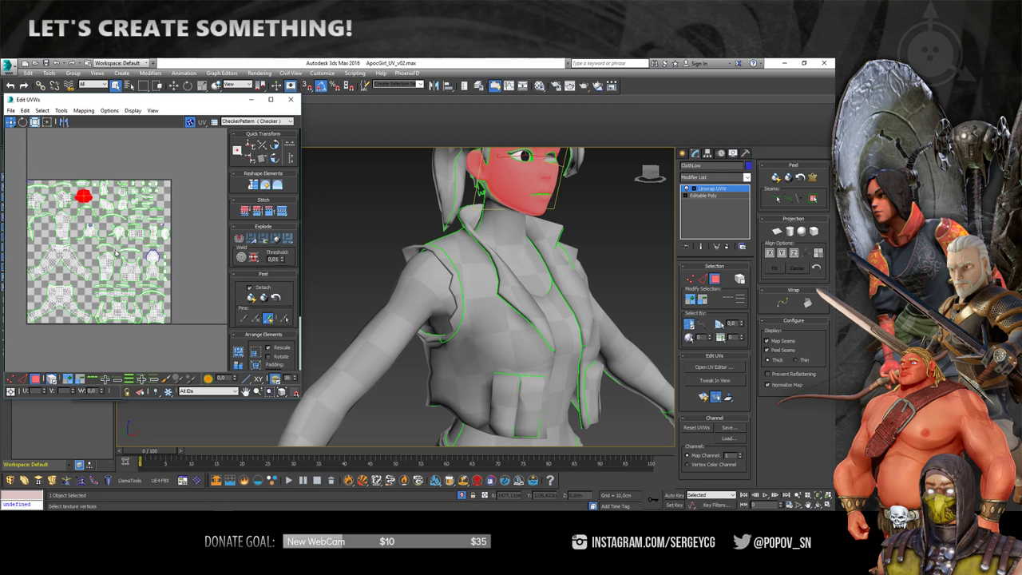
pyautogui.moveTo(158, 202); pyautogui.dragTo(139, 214, button='middle')
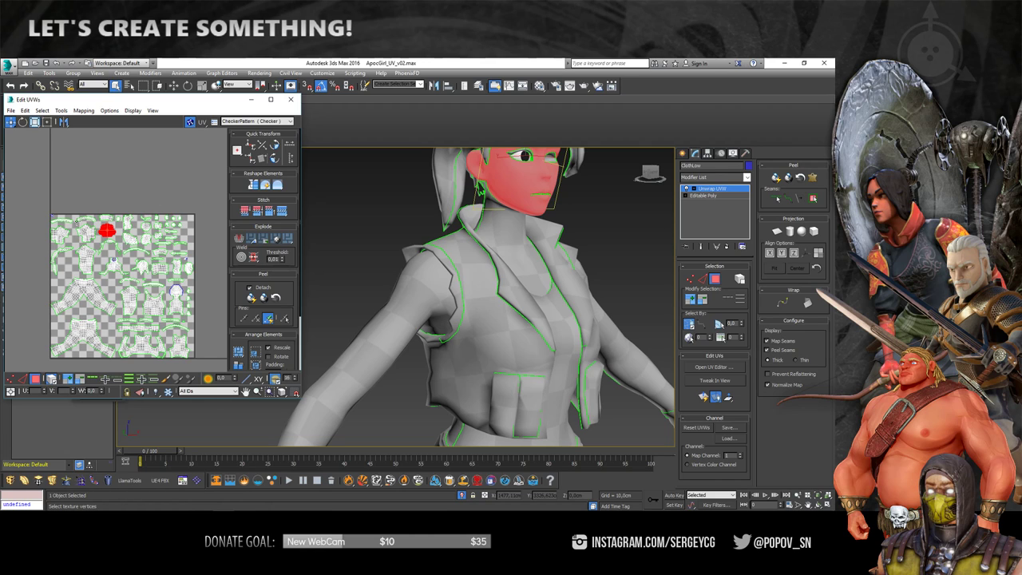
pyautogui.scroll(3, 76, 219)
pyautogui.click(112, 191)
pyautogui.scroll(2, 122, 229)
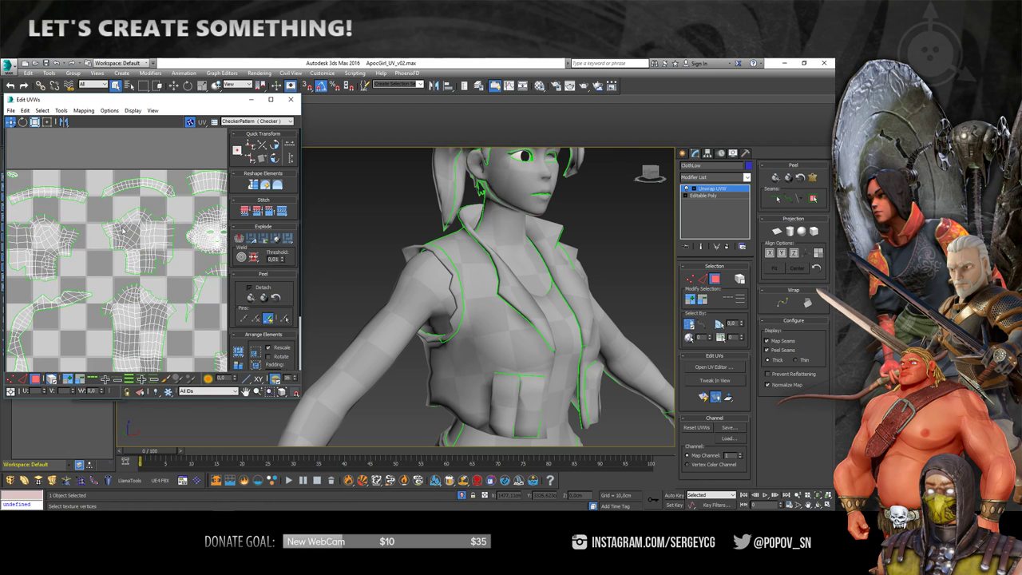
pyautogui.scroll(-4, 144, 243)
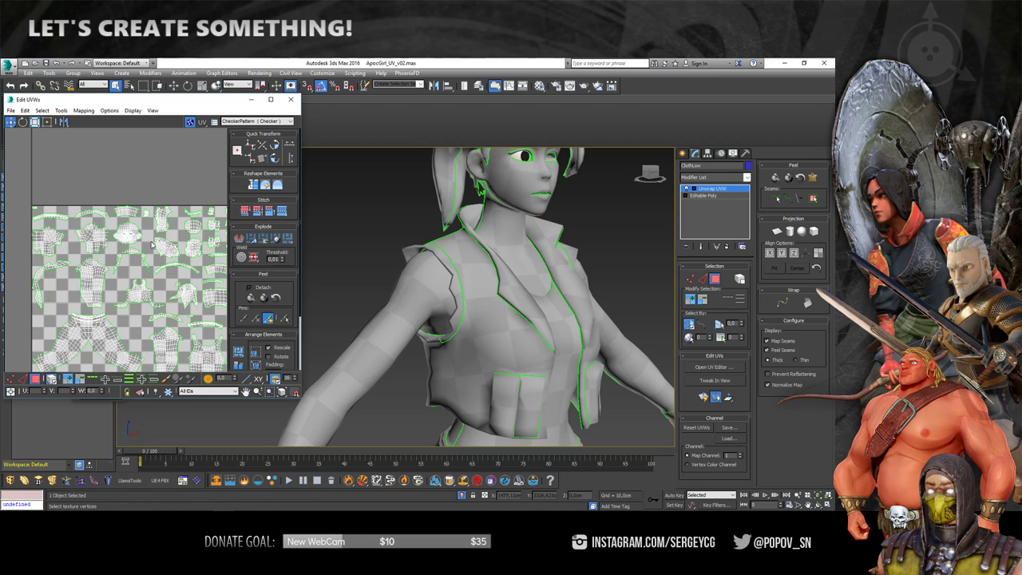
pyautogui.scroll(1, 157, 238)
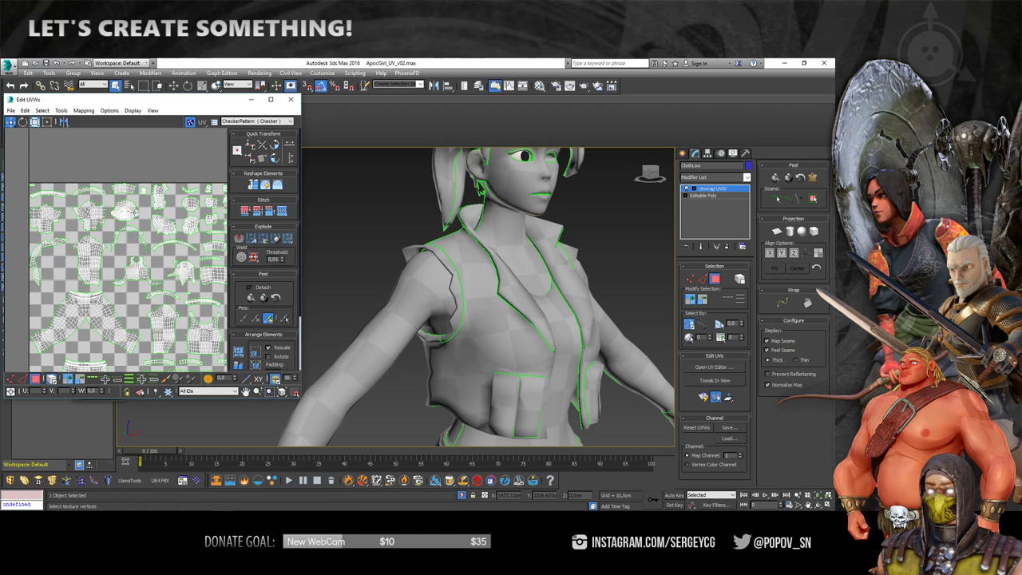
pyautogui.click(130, 215)
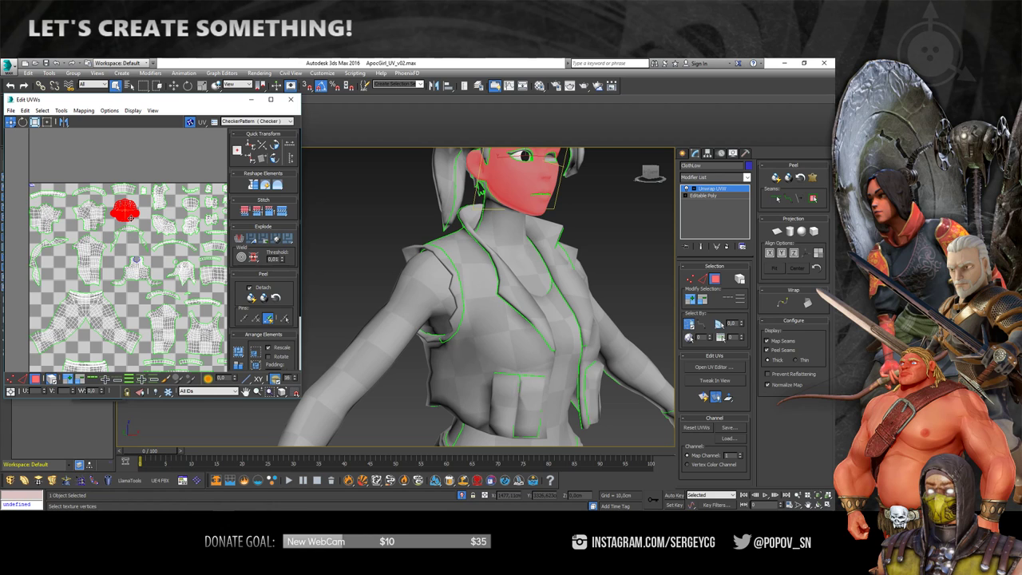
pyautogui.click(152, 234)
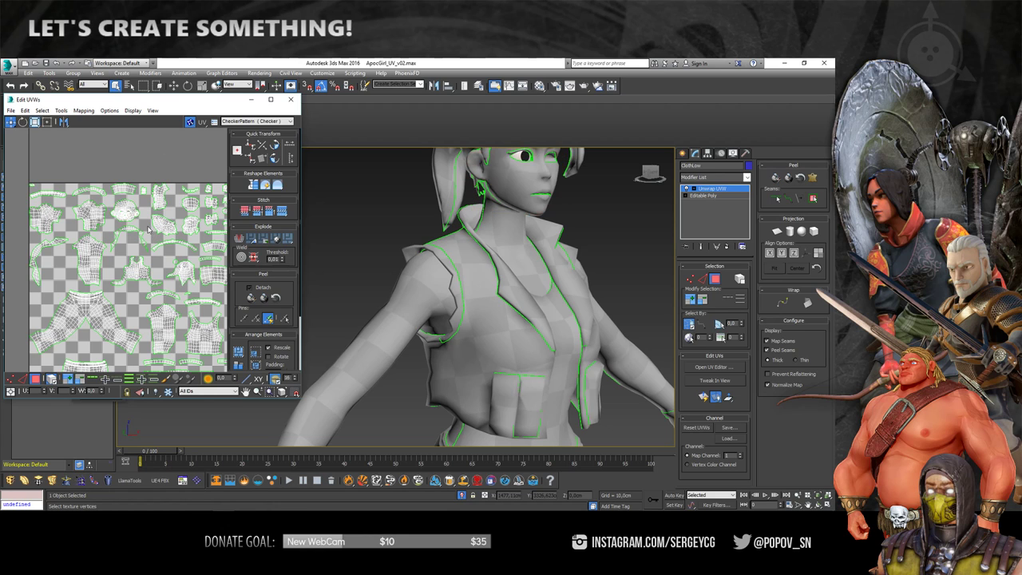
pyautogui.scroll(1, 152, 230)
pyautogui.click(155, 272)
pyautogui.click(160, 275)
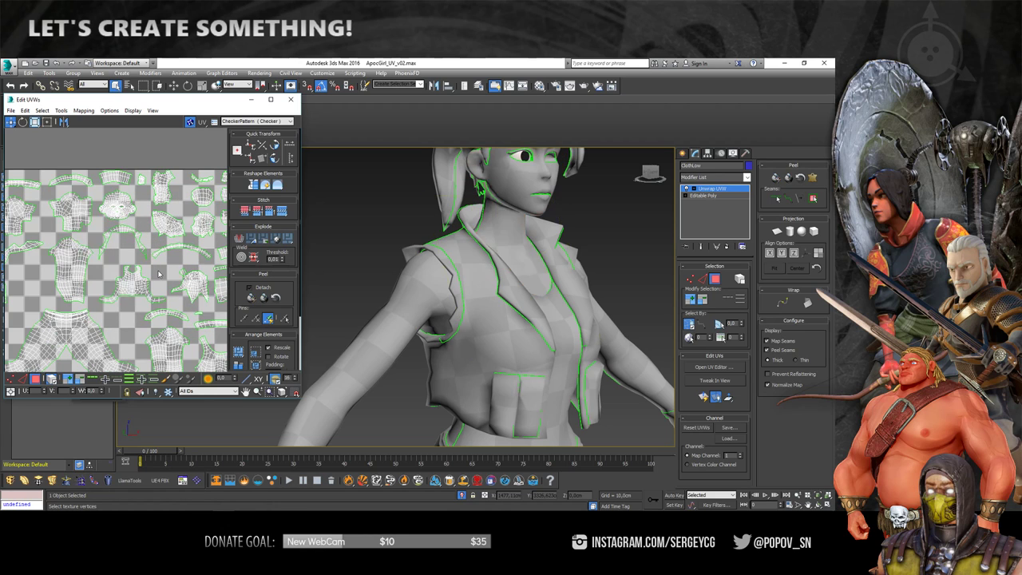
pyautogui.scroll(-3, 168, 264)
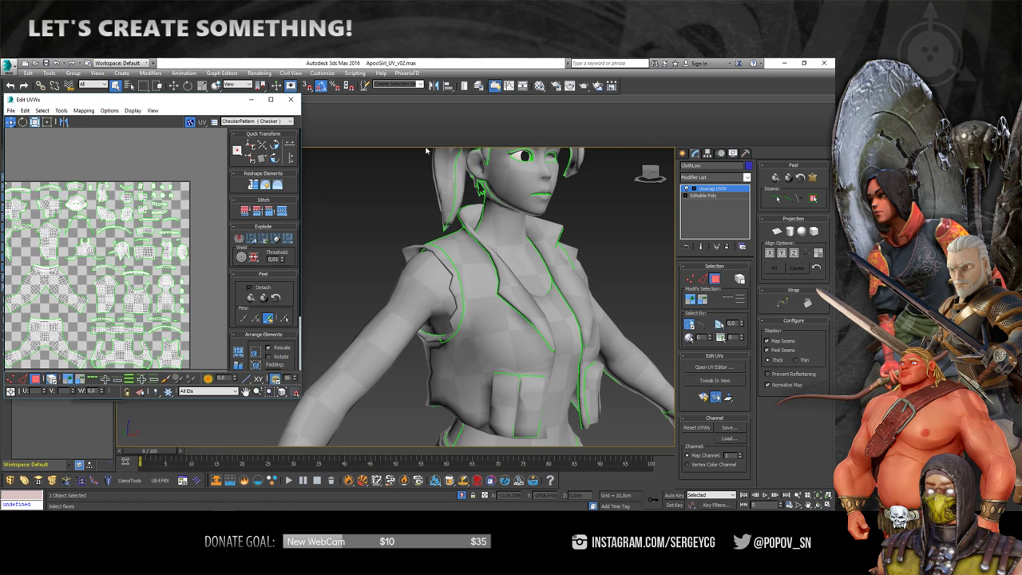
pyautogui.scroll(-3, 426, 150)
pyautogui.keyDown('alt'); pyautogui.moveTo(426, 150); pyautogui.dragTo(524, 234, button='middle'); pyautogui.keyUp('alt')
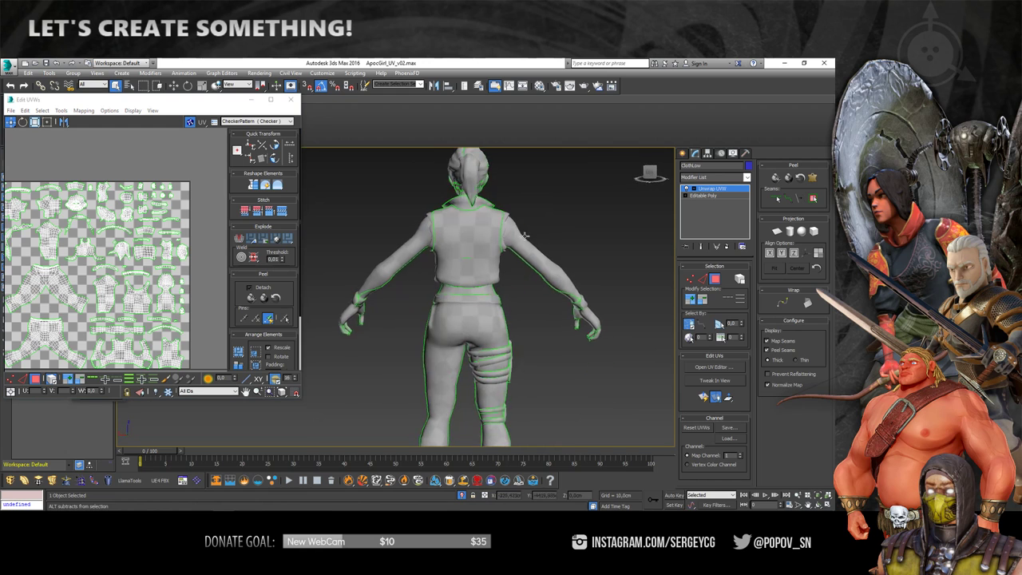
pyautogui.scroll(3, 525, 234)
pyautogui.scroll(-4, 527, 239)
pyautogui.moveTo(527, 240)
pyautogui.keyDown('alt'); pyautogui.mouseDown(button='middle')
pyautogui.moveTo(573, 265)
pyautogui.moveTo(471, 192)
pyautogui.mouseUp(button='middle'); pyautogui.keyUp('alt')
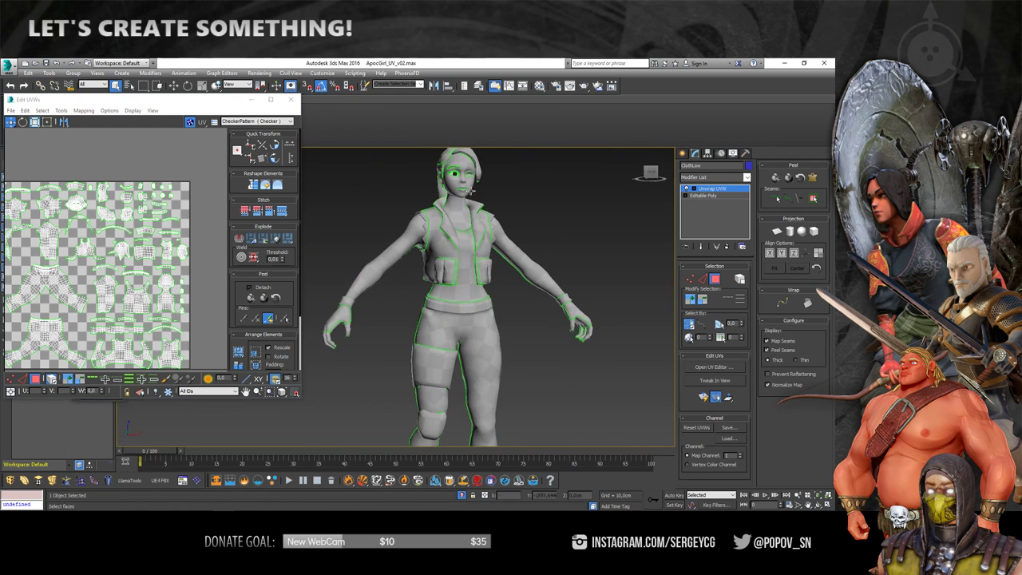
pyautogui.scroll(3, 472, 191)
pyautogui.moveTo(471, 191)
pyautogui.keyDown('alt'); pyautogui.mouseDown(button='middle')
pyautogui.moveTo(490, 261)
pyautogui.moveTo(536, 274)
pyautogui.moveTo(365, 274)
pyautogui.moveTo(403, 304)
pyautogui.moveTo(552, 251)
pyautogui.moveTo(530, 223)
pyautogui.moveTo(365, 237)
pyautogui.moveTo(529, 238)
pyautogui.mouseUp(button='middle'); pyautogui.keyUp('alt')
pyautogui.scroll(-2, 490, 261)
pyautogui.scroll(-3, 403, 304)
pyautogui.scroll(2, 465, 233)
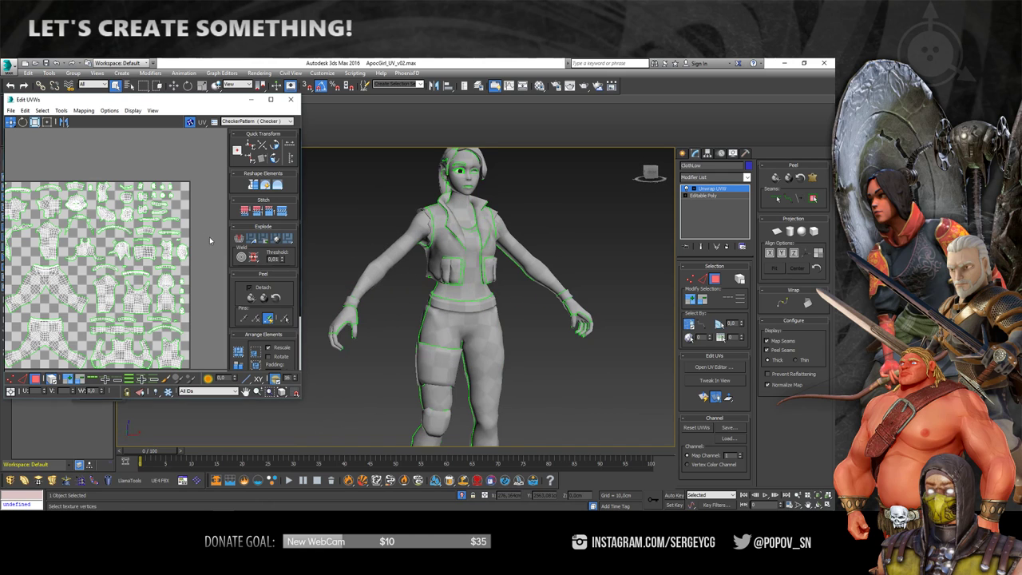
pyautogui.scroll(-3, 210, 239)
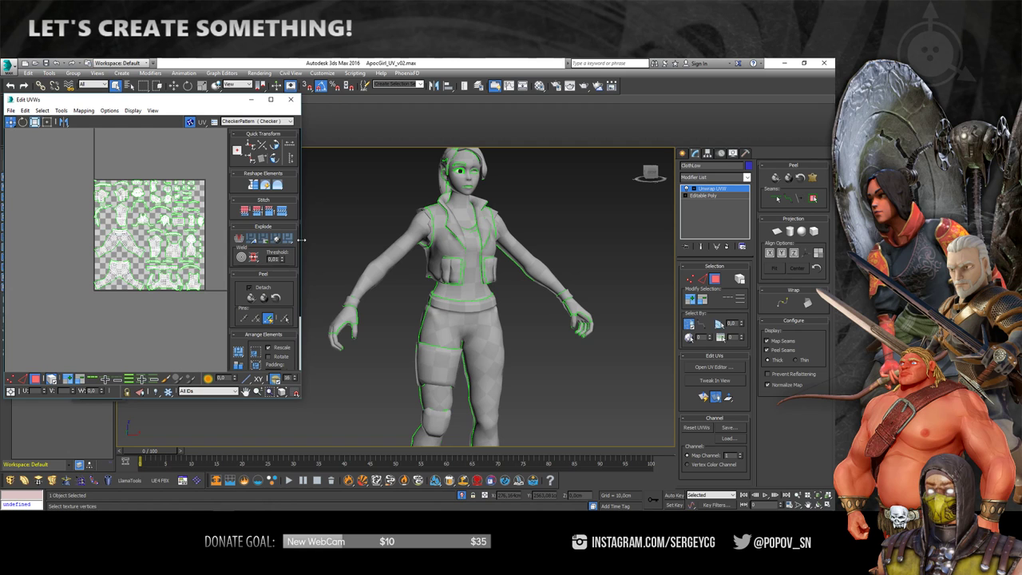
# Collapse the unwrapped mesh to Editable Poly and detach the vest element as Object003
pyautogui.rightClick(476, 211)
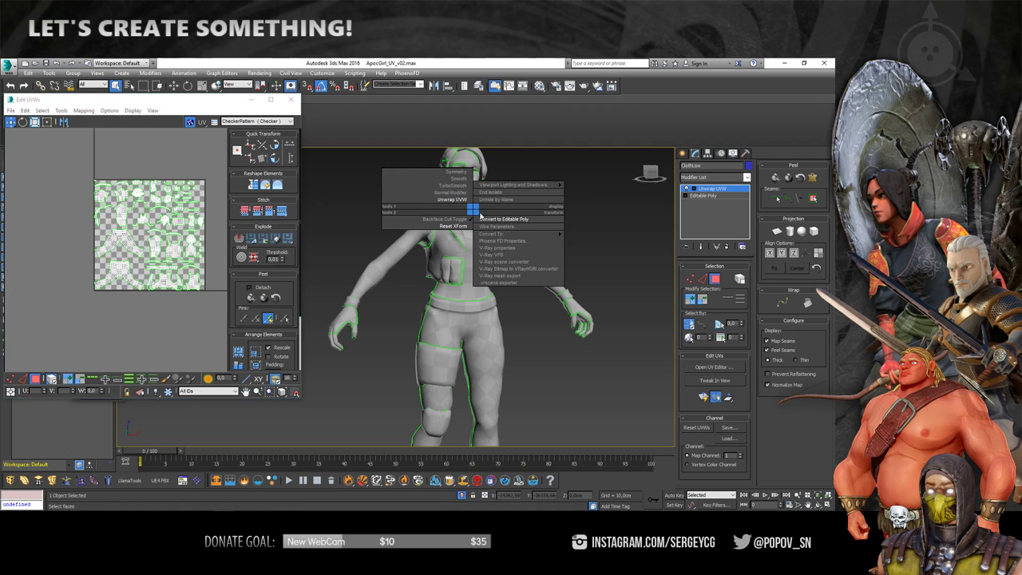
pyautogui.click(519, 221)
pyautogui.scroll(2, 452, 244)
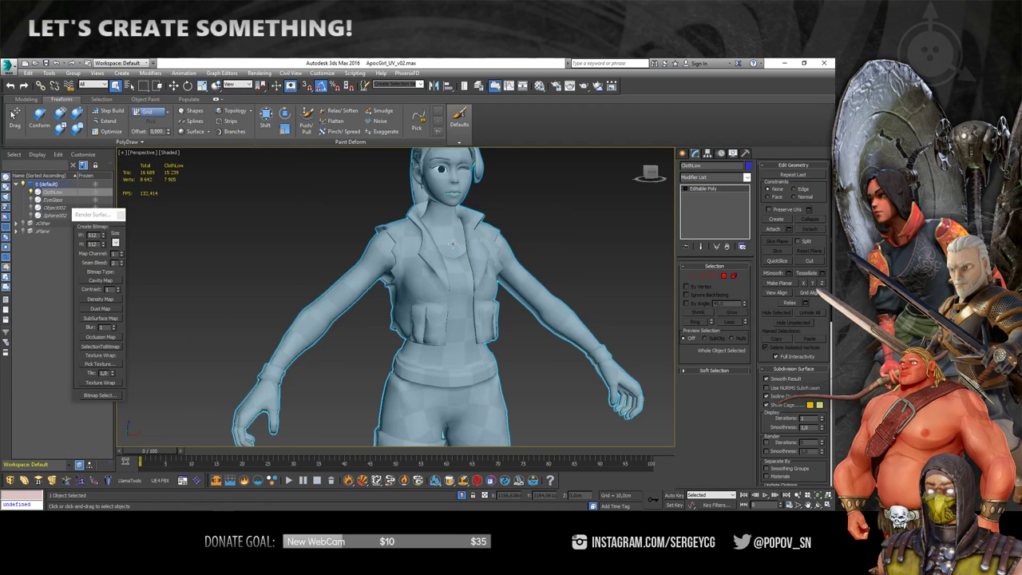
pyautogui.press('5')
pyautogui.click(466, 252)
pyautogui.moveTo(466, 252)
pyautogui.keyDown('alt'); pyautogui.mouseDown(button='middle')
pyautogui.moveTo(432, 252)
pyautogui.moveTo(466, 253)
pyautogui.mouseUp(button='middle'); pyautogui.keyUp('alt')
pyautogui.hotkey('alt', 'd')
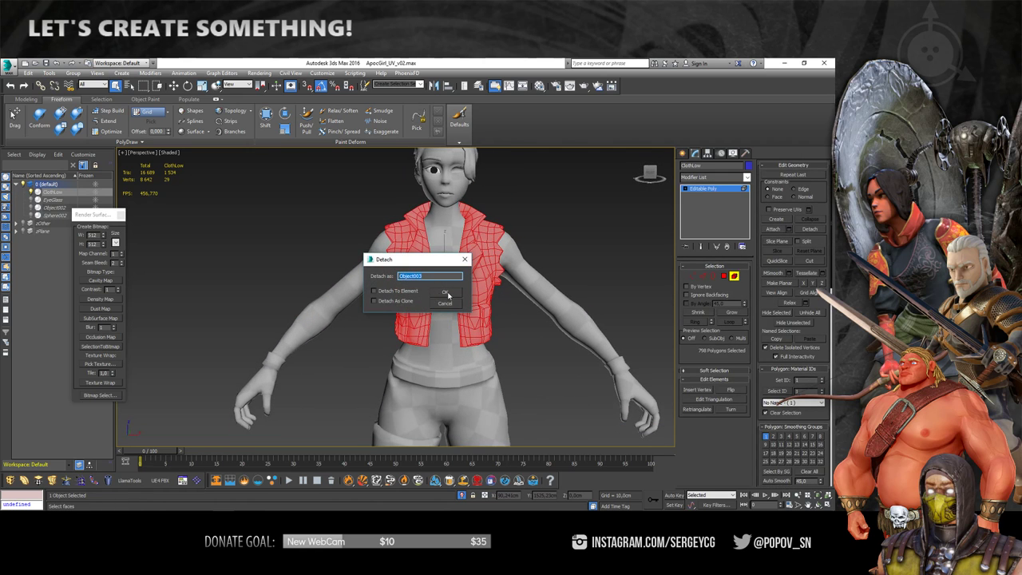
pyautogui.click(446, 305)
pyautogui.hotkey('alt', 'd')
pyautogui.click(446, 292)
# Detach the pants element into its own object
pyautogui.click(447, 352)
pyautogui.scroll(-3, 447, 352)
pyautogui.moveTo(448, 335)
pyautogui.keyDown('alt'); pyautogui.mouseDown(button='middle')
pyautogui.moveTo(514, 326)
pyautogui.moveTo(477, 307)
pyautogui.mouseUp(button='middle'); pyautogui.keyUp('alt')
pyautogui.hotkey('alt', 'd')
pyautogui.click(446, 299)
# Detach the thigh patch and knee strap together as a separate object
pyautogui.click(432, 287)
pyautogui.scroll(3, 431, 288)
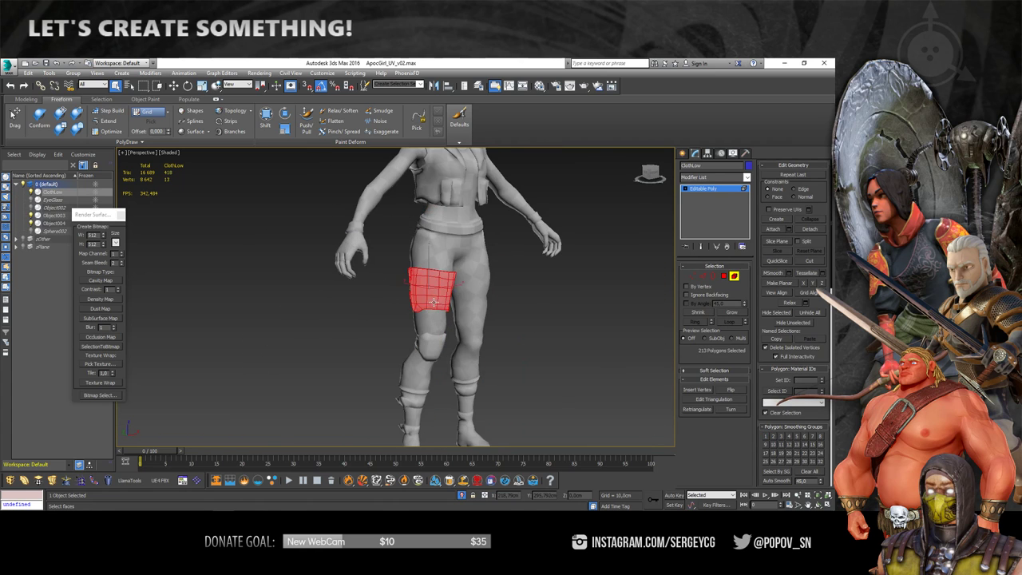
pyautogui.keyDown('alt'); pyautogui.moveTo(375, 336); pyautogui.dragTo(502, 343, button='middle'); pyautogui.keyUp('alt')
pyautogui.keyDown('ctrl'); pyautogui.click(431, 337); pyautogui.keyUp('ctrl')
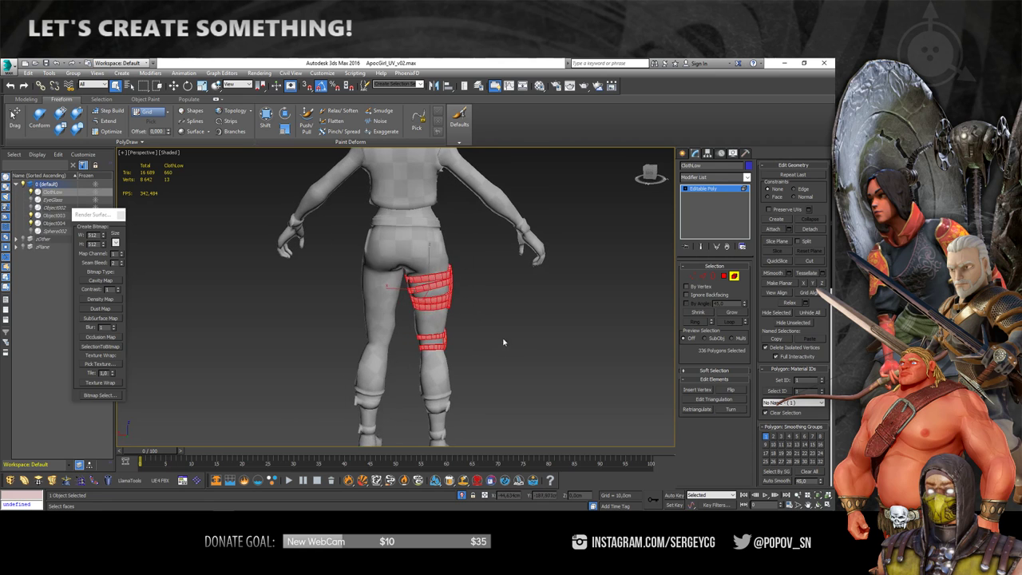
pyautogui.hotkey('alt', 'd')
pyautogui.click(446, 293)
# Show edged faces and detach the head piece as Object006
pyautogui.moveTo(445, 293)
pyautogui.keyDown('alt'); pyautogui.mouseDown(button='middle')
pyautogui.moveTo(357, 293)
pyautogui.moveTo(377, 318)
pyautogui.moveTo(351, 318)
pyautogui.mouseUp(button='middle'); pyautogui.keyUp('alt')
pyautogui.press('F4')
pyautogui.scroll(3, 377, 318)
pyautogui.keyDown('alt'); pyautogui.moveTo(429, 240); pyautogui.dragTo(429, 275, button='middle'); pyautogui.keyUp('alt')
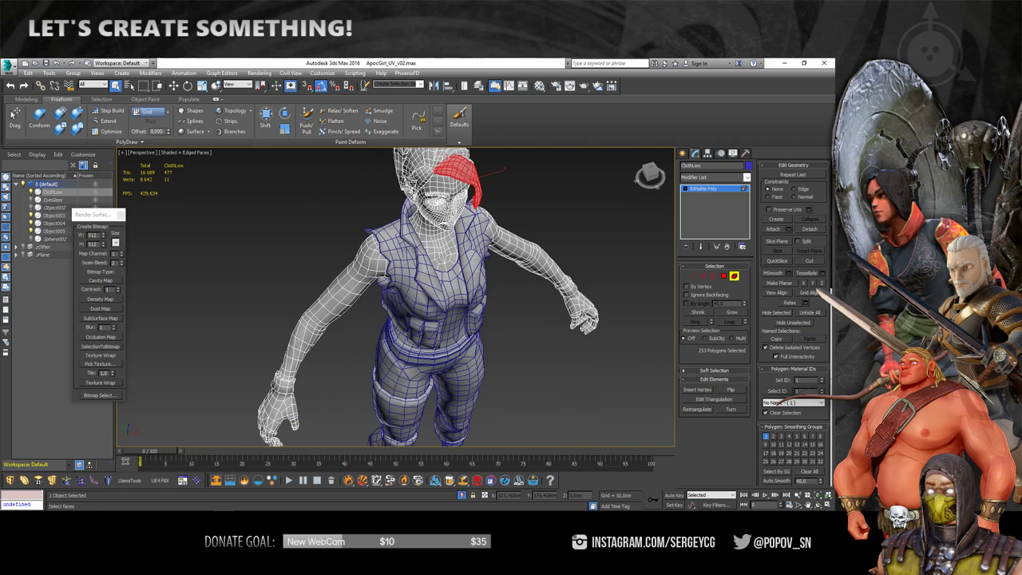
pyautogui.hotkey('ctrl', 'd')
pyautogui.press('Return')
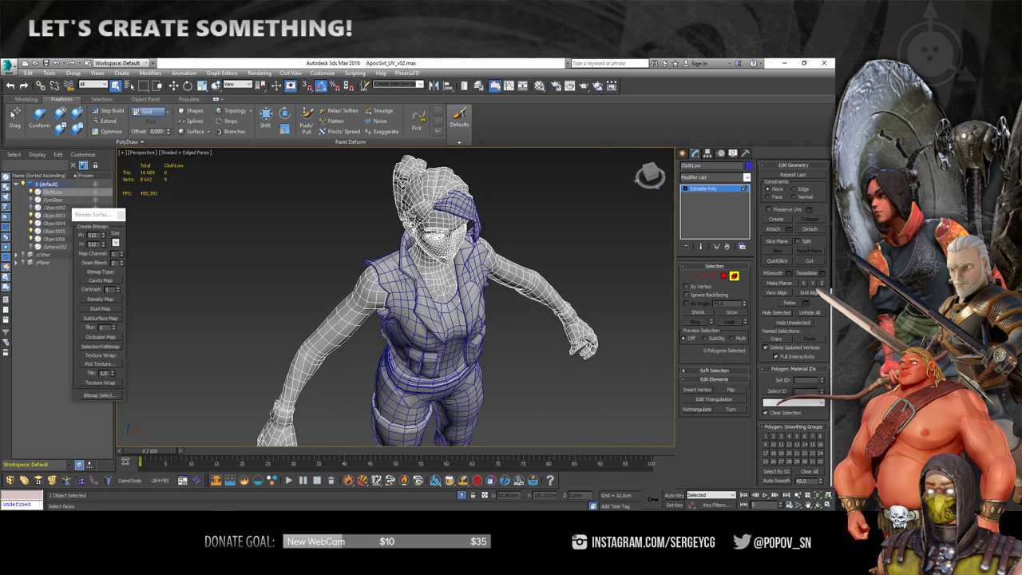
# Detach the hair as Object007 and the ponytail as Object008
pyautogui.click(436, 192)
pyautogui.keyDown('alt'); pyautogui.moveTo(435, 191); pyautogui.dragTo(492, 230, button='middle'); pyautogui.keyUp('alt')
pyautogui.hotkey('ctrl', 'd')
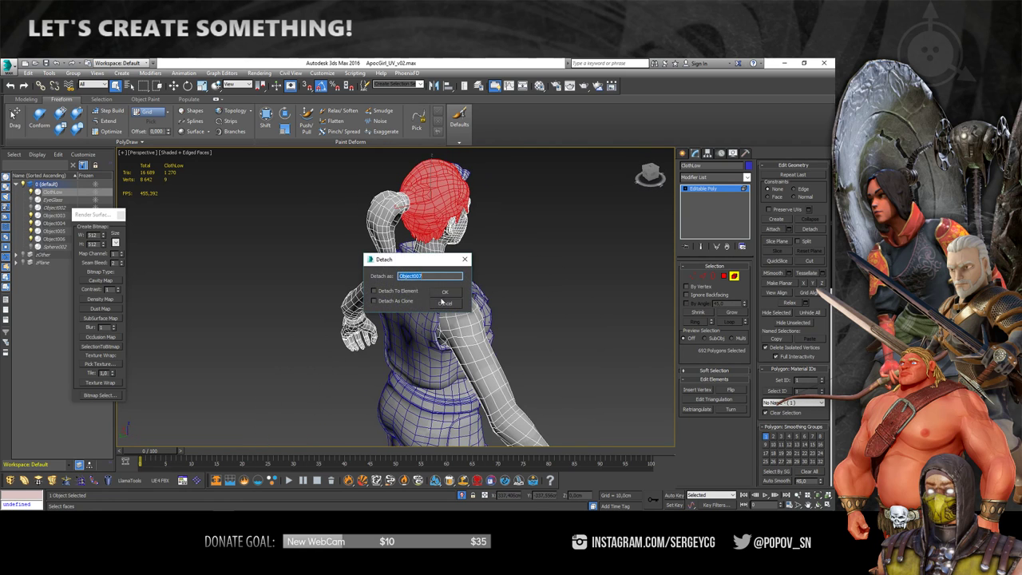
pyautogui.click(450, 296)
pyautogui.click(380, 227)
pyautogui.hotkey('ctrl', 'd')
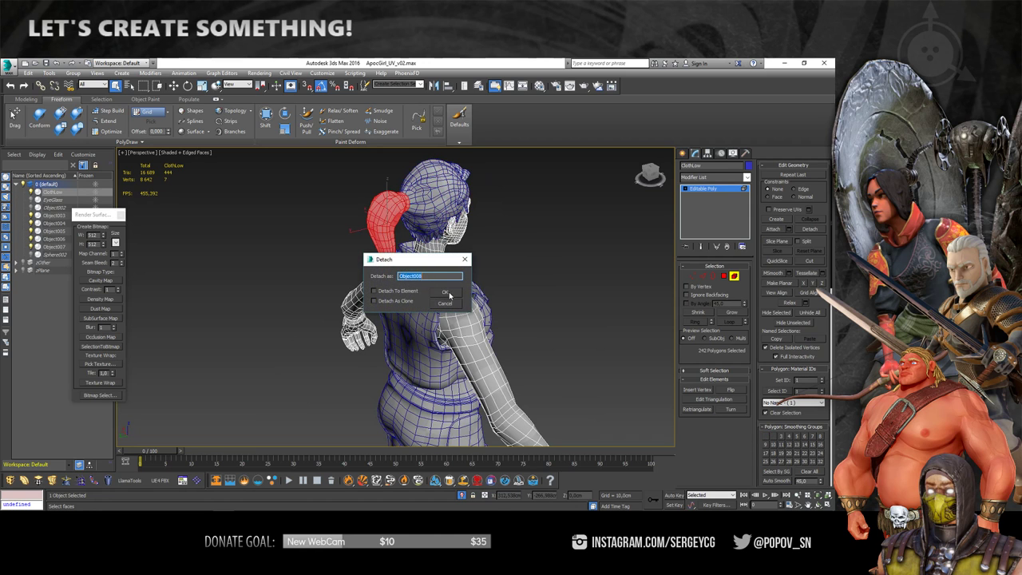
pyautogui.click(448, 293)
# Detach the eyebrow polygons as Object009 and the eye polygons as another object
pyautogui.moveTo(447, 293)
pyautogui.keyDown('alt'); pyautogui.mouseDown(button='middle')
pyautogui.moveTo(446, 275)
pyautogui.moveTo(740, 268)
pyautogui.mouseUp(button='middle'); pyautogui.keyUp('alt')
pyautogui.click(734, 275)
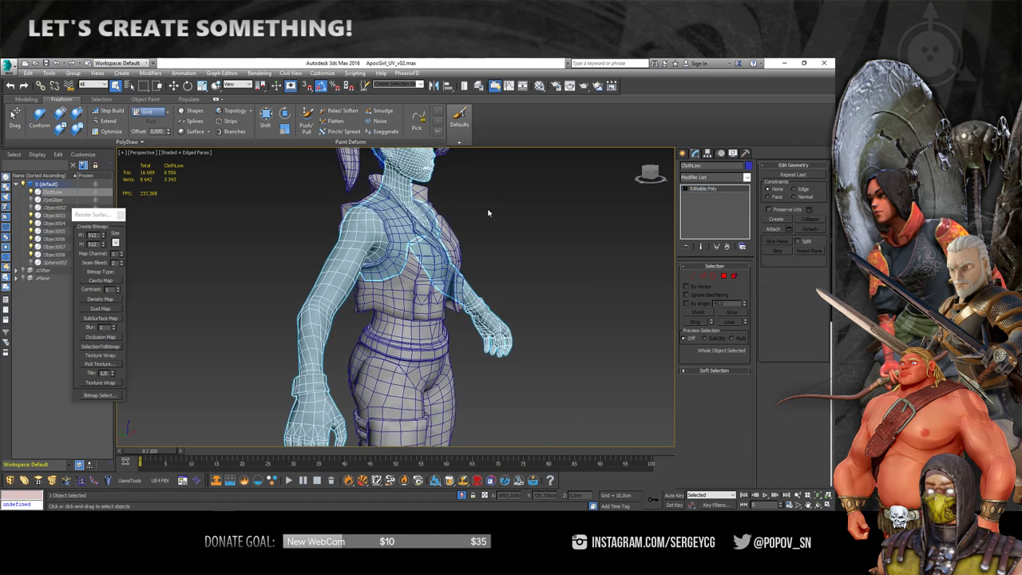
pyautogui.moveTo(447, 304)
pyautogui.keyDown('alt'); pyautogui.mouseDown(button='middle')
pyautogui.moveTo(415, 288)
pyautogui.moveTo(428, 239)
pyautogui.mouseUp(button='middle'); pyautogui.keyUp('alt')
pyautogui.scroll(5, 391, 206)
pyautogui.press('4')
pyautogui.scroll(2, 428, 235)
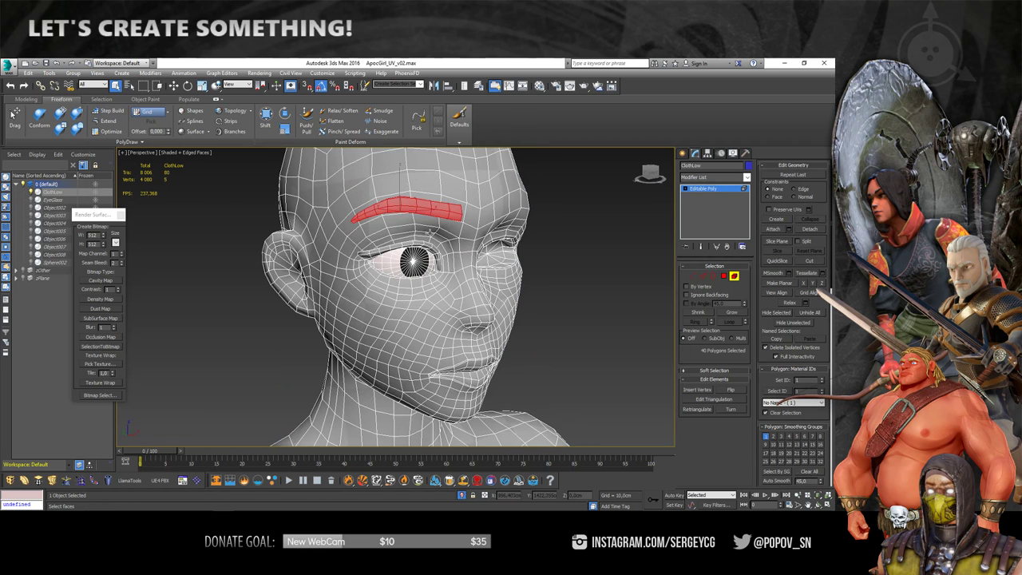
pyautogui.click(444, 294)
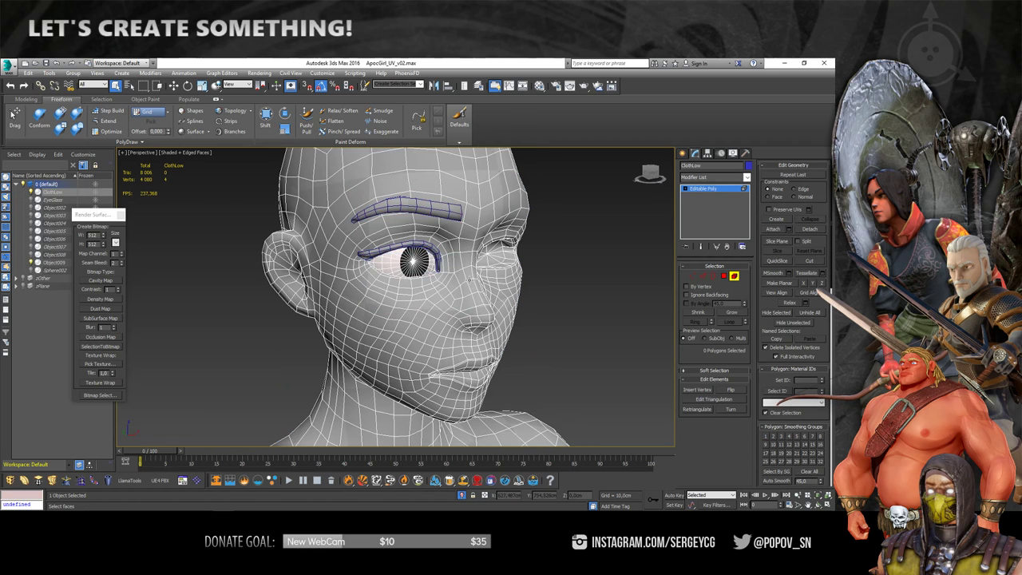
pyautogui.hotkey('alt', 'd')
pyautogui.click(448, 292)
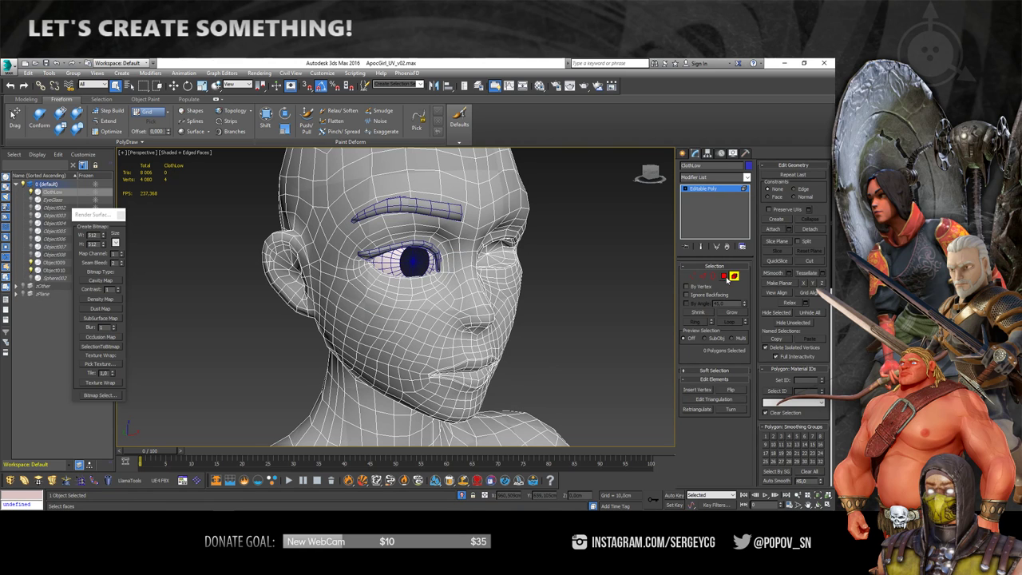
pyautogui.click(734, 276)
# Frame the full character and isolate the vest object to inspect it
pyautogui.press('z')
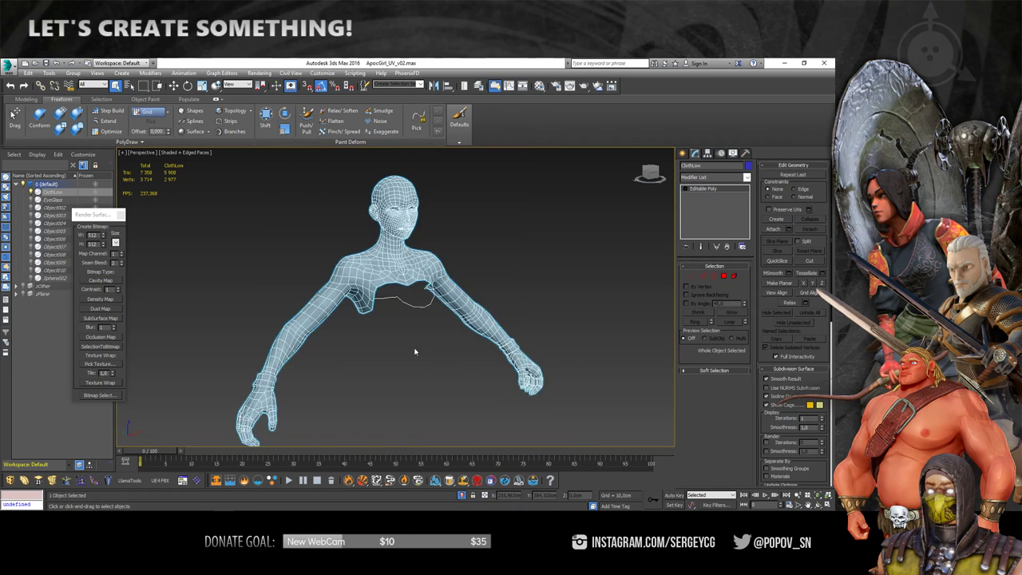
pyautogui.press('F4')
pyautogui.click(461, 496)
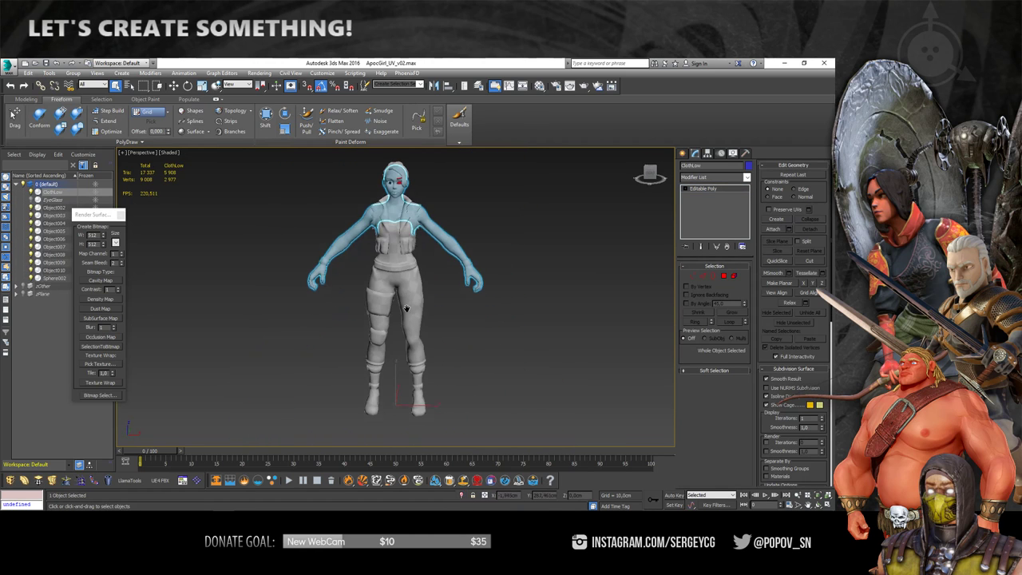
pyautogui.press('F4')
pyautogui.click(391, 271)
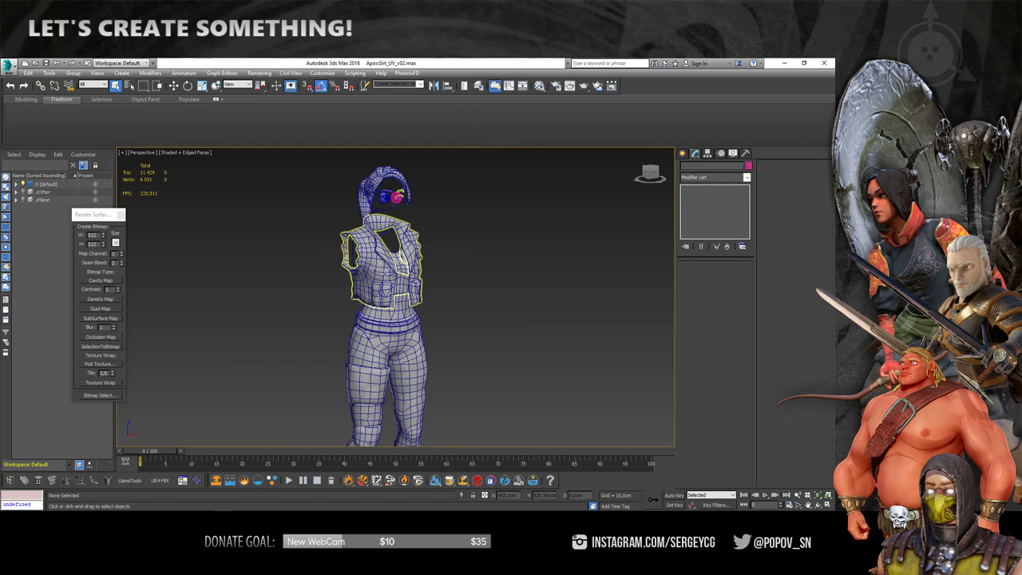
pyautogui.hotkey('alt', 'q')
pyautogui.scroll(-5, 409, 307)
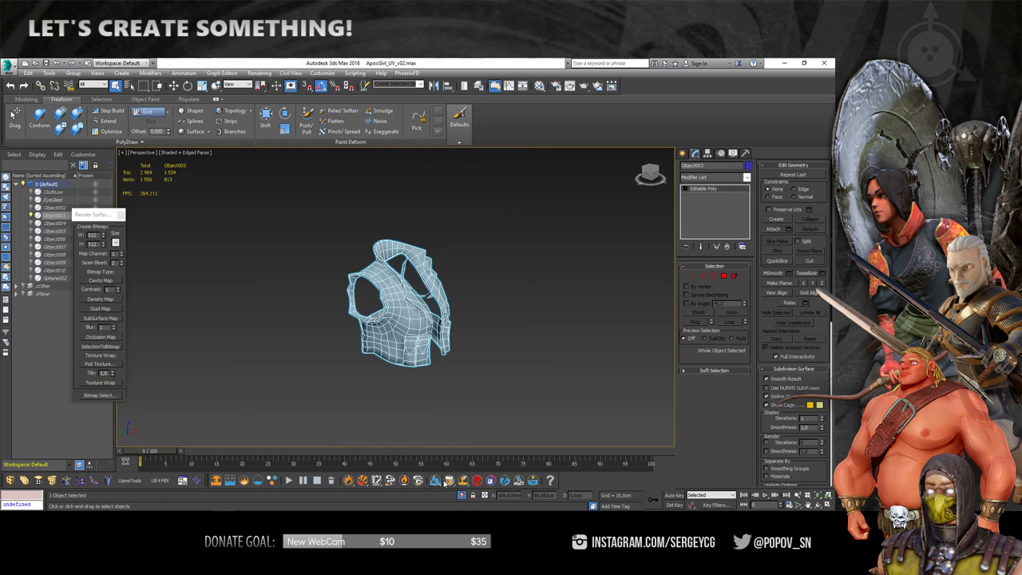
# Isolate the bodysuit on its own, then exit isolation
pyautogui.click(463, 497)
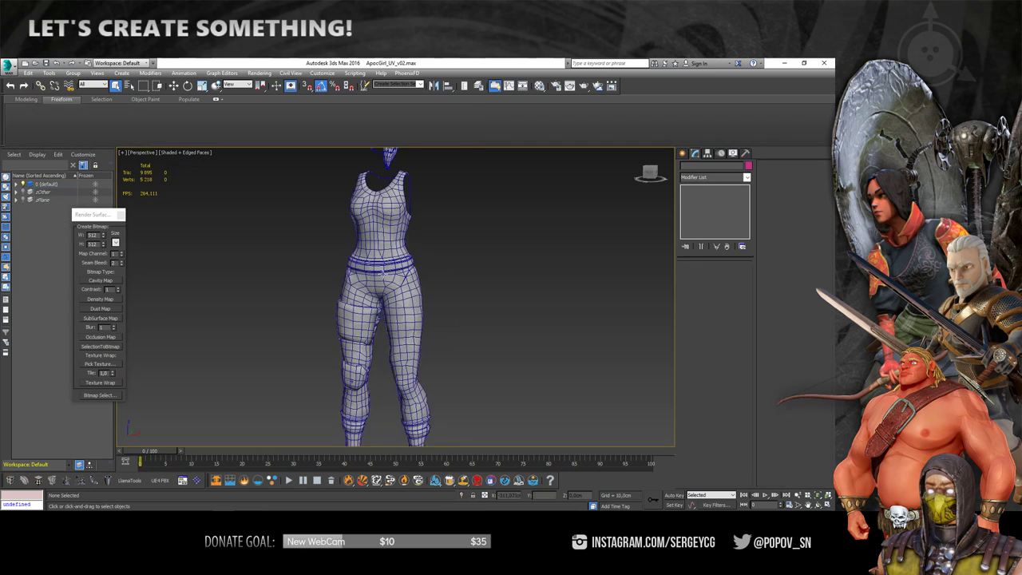
pyautogui.moveTo(381, 275); pyautogui.dragTo(393, 235, button='middle')
pyautogui.scroll(-4, 393, 235)
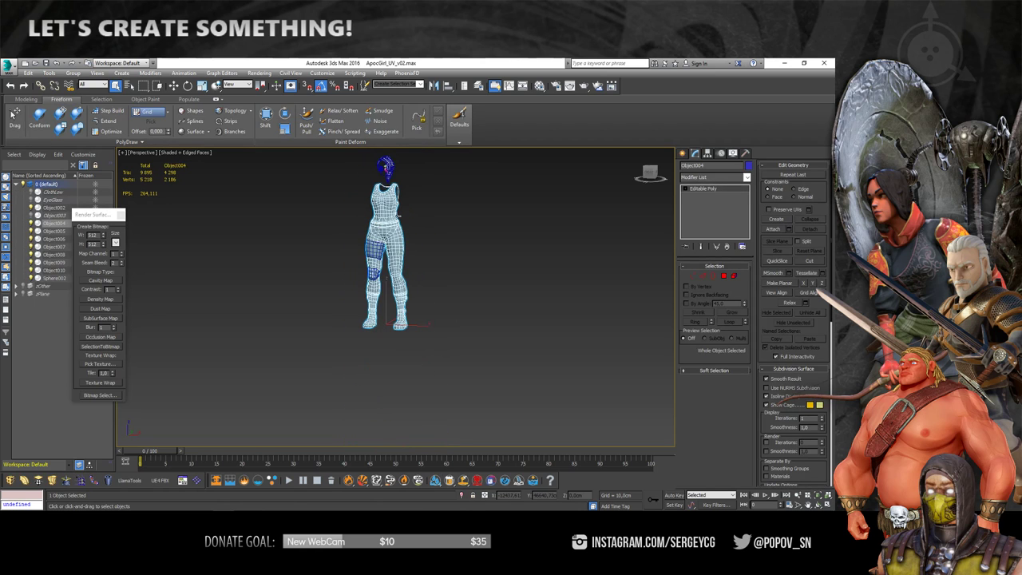
pyautogui.hotkey('alt', 'q')
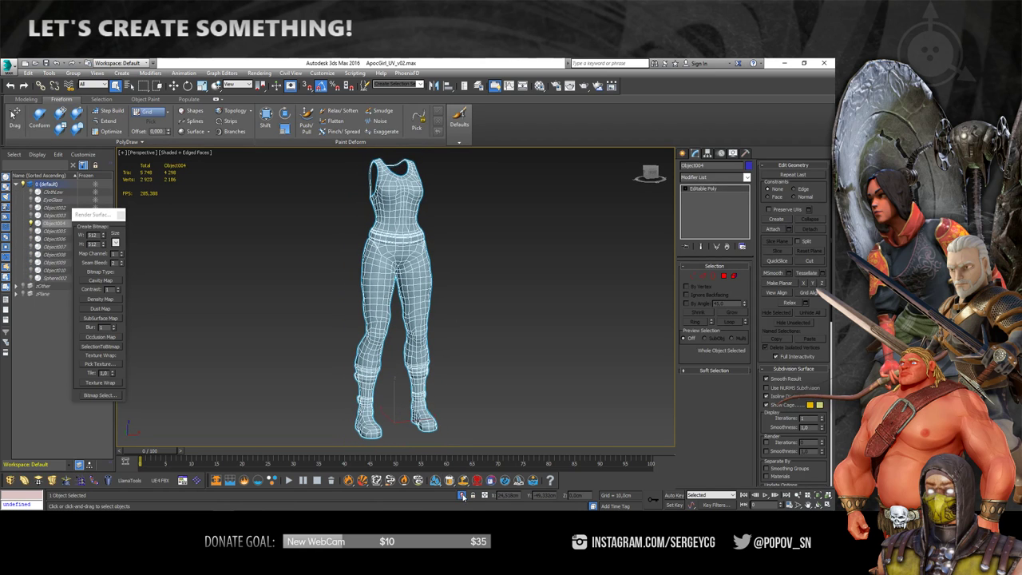
pyautogui.click(463, 497)
# Hide the bodysuit, the glove and boot pieces, and the hair piece
pyautogui.hotkey('alt', 'h')
pyautogui.click(375, 252)
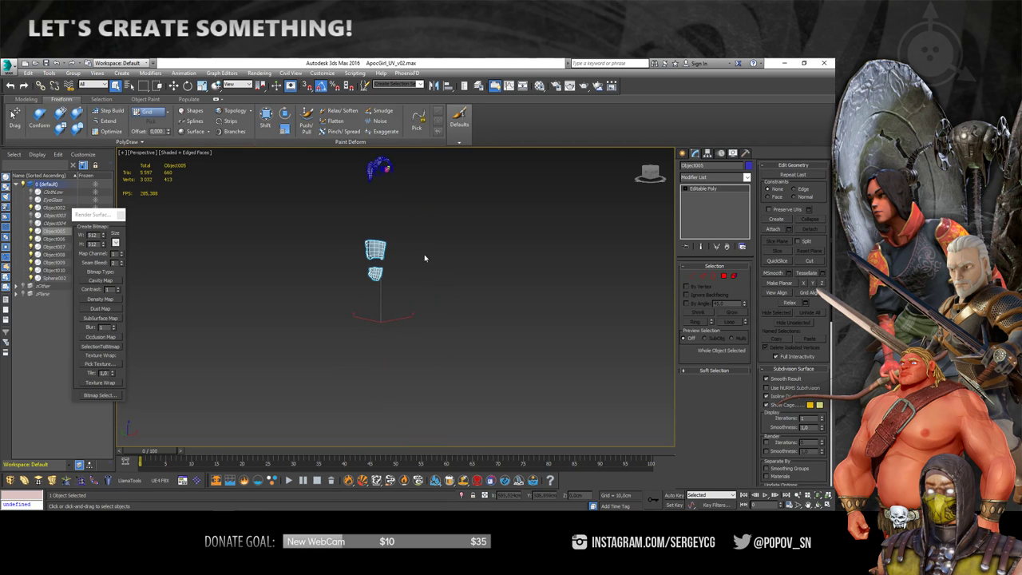
pyautogui.hotkey('alt', 'h')
pyautogui.click(391, 257)
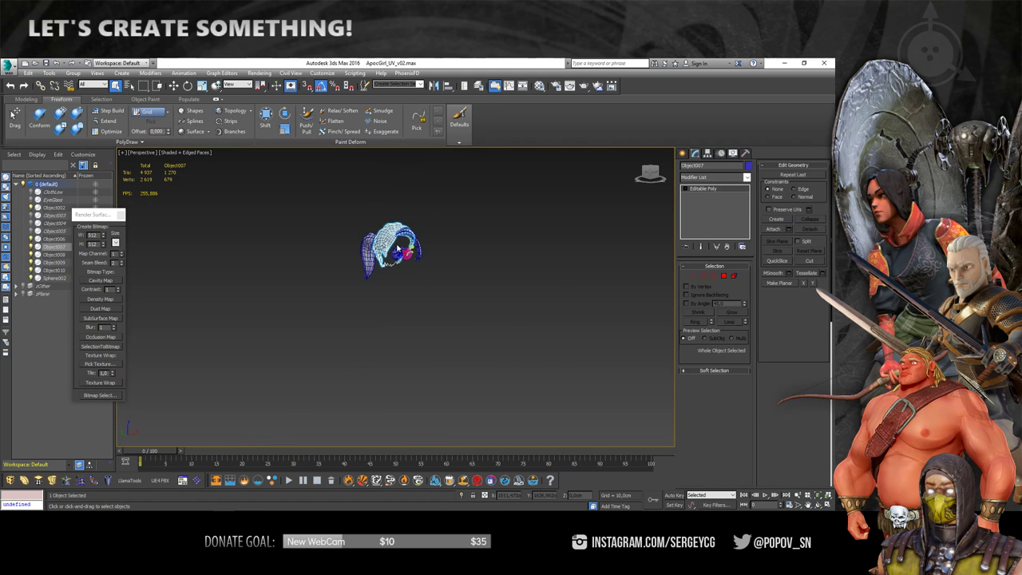
pyautogui.press('z')
pyautogui.moveTo(399, 247)
pyautogui.keyDown('alt'); pyautogui.mouseDown(button='middle')
pyautogui.moveTo(429, 229)
pyautogui.moveTo(413, 273)
pyautogui.mouseUp(button='middle'); pyautogui.keyUp('alt')
pyautogui.click(429, 229)
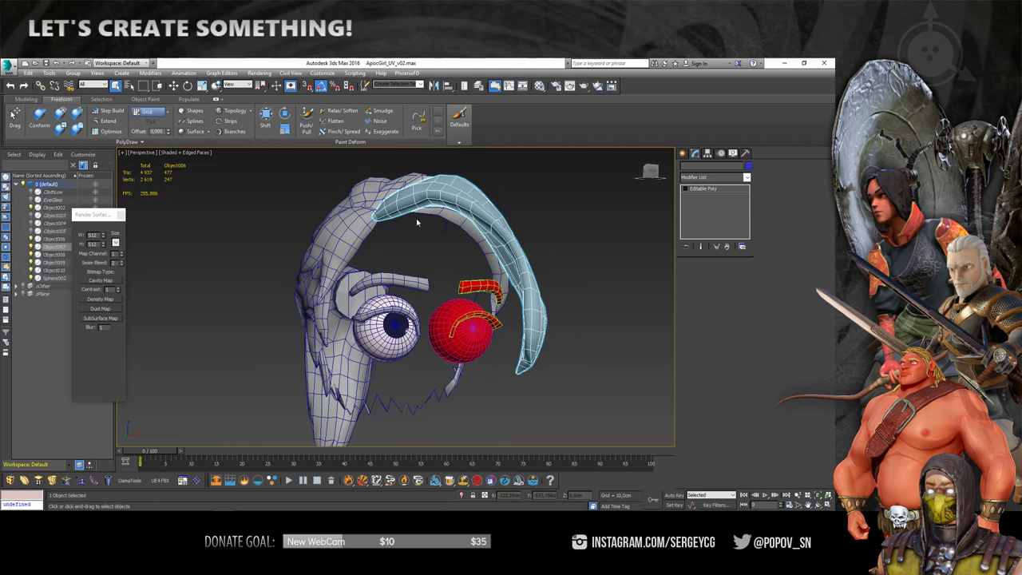
pyautogui.hotkey('alt', 'h')
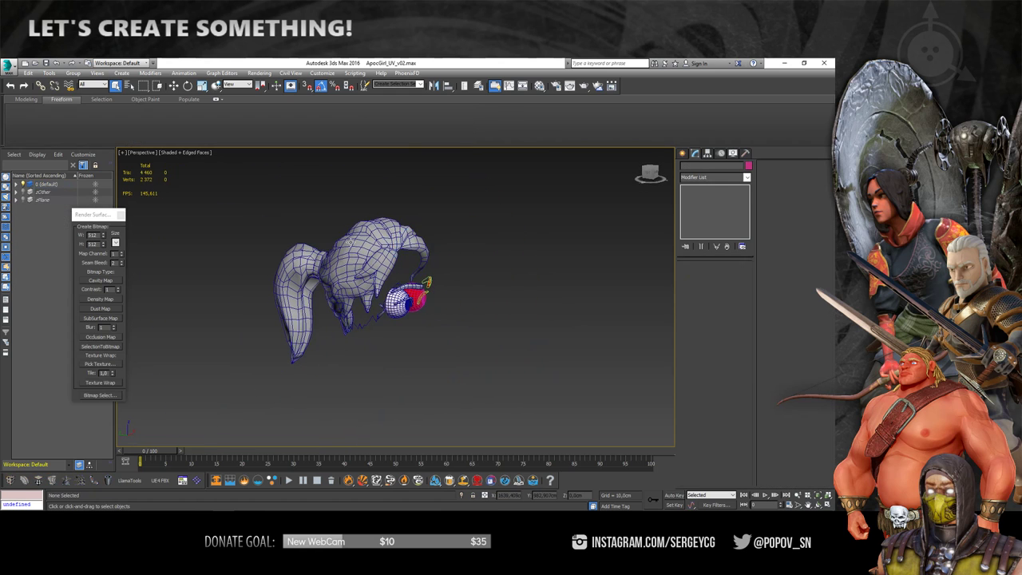
# Hide the helmet and horn, undo that, then hide the white and cyan head pieces
pyautogui.click(360, 256)
pyautogui.hotkey('alt', 'h')
pyautogui.click(320, 287)
pyautogui.hotkey('alt', 'h')
pyautogui.hotkey('ctrl', 'z')
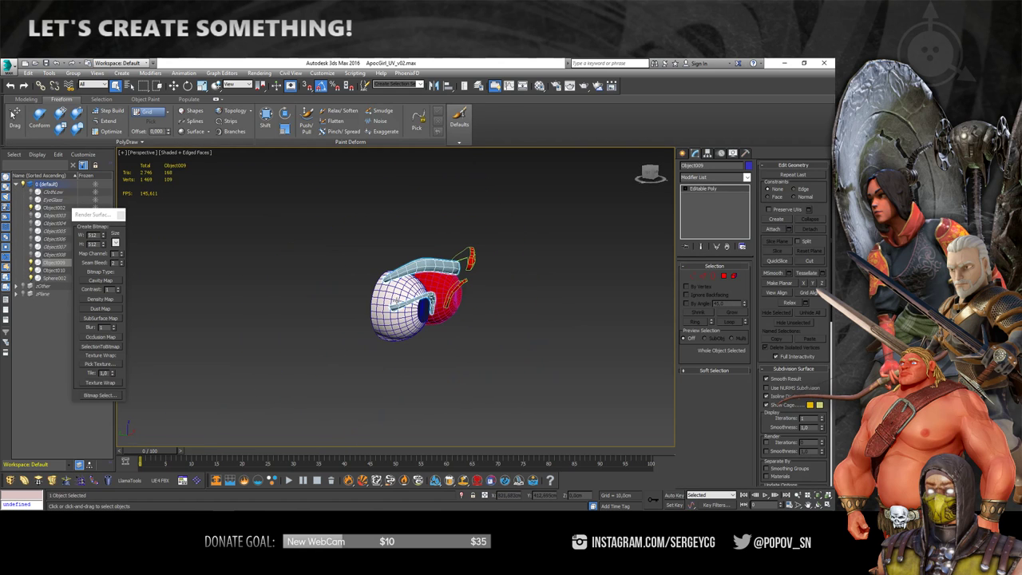
pyautogui.hotkey('alt', 'h')
pyautogui.click(408, 257)
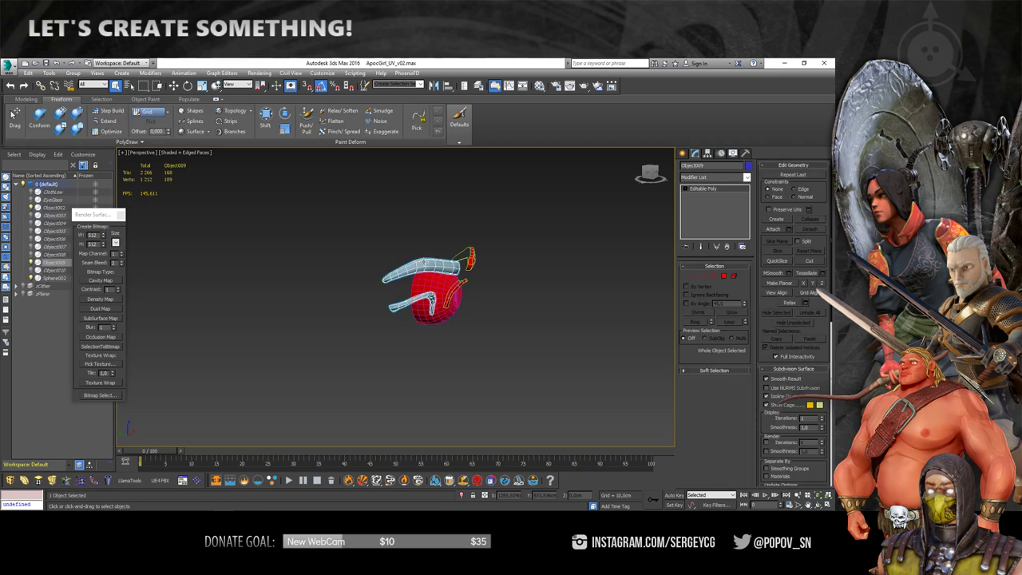
pyautogui.hotkey('alt', 'h')
# Unhide all objects, then select Object004 bodysuit and isolate it with Alt+Q
pyautogui.hotkey('alt', 'u')
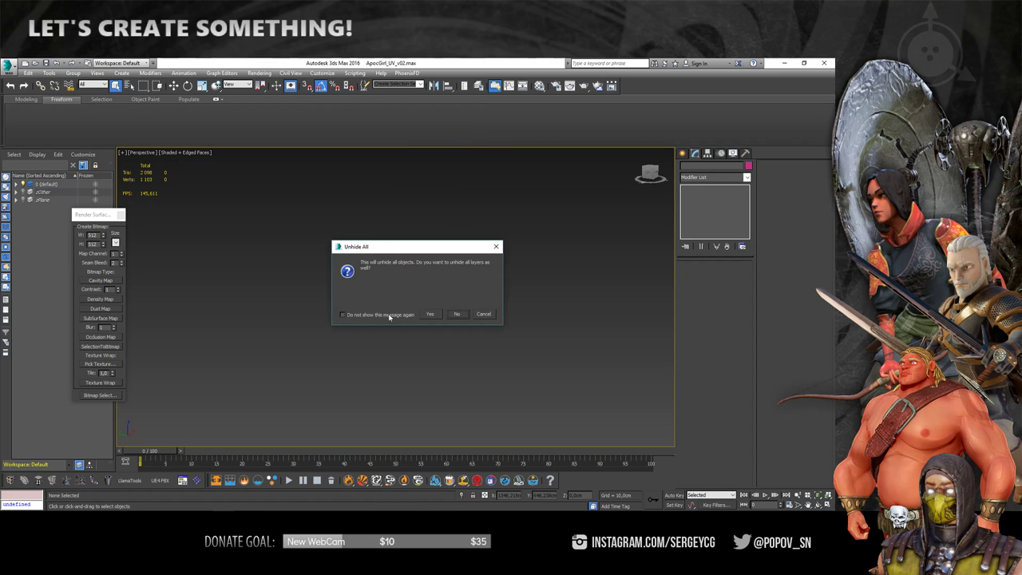
pyautogui.click(454, 314)
pyautogui.keyDown('alt'); pyautogui.moveTo(450, 283); pyautogui.dragTo(417, 287, button='middle'); pyautogui.keyUp('alt')
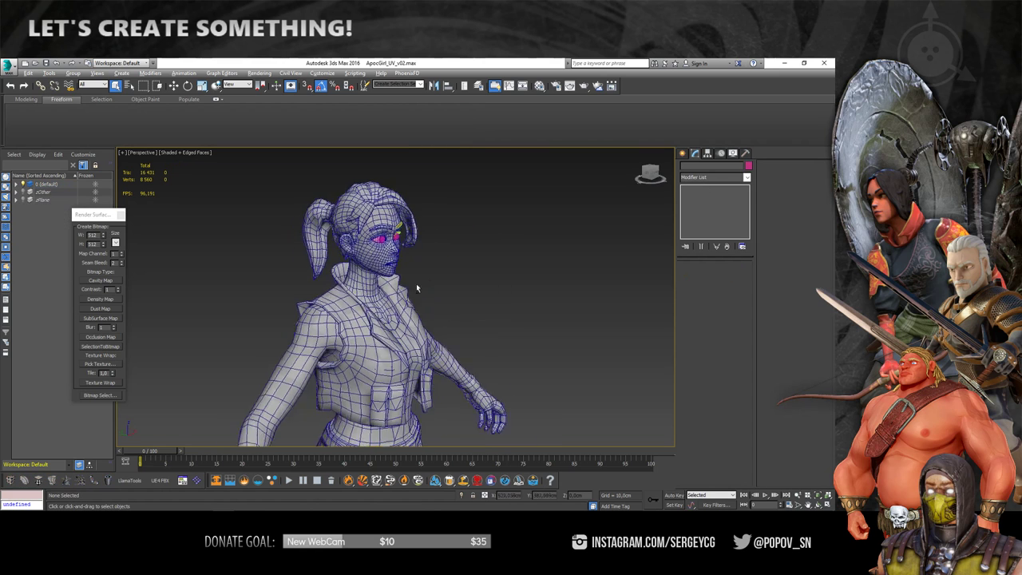
pyautogui.press('F4')
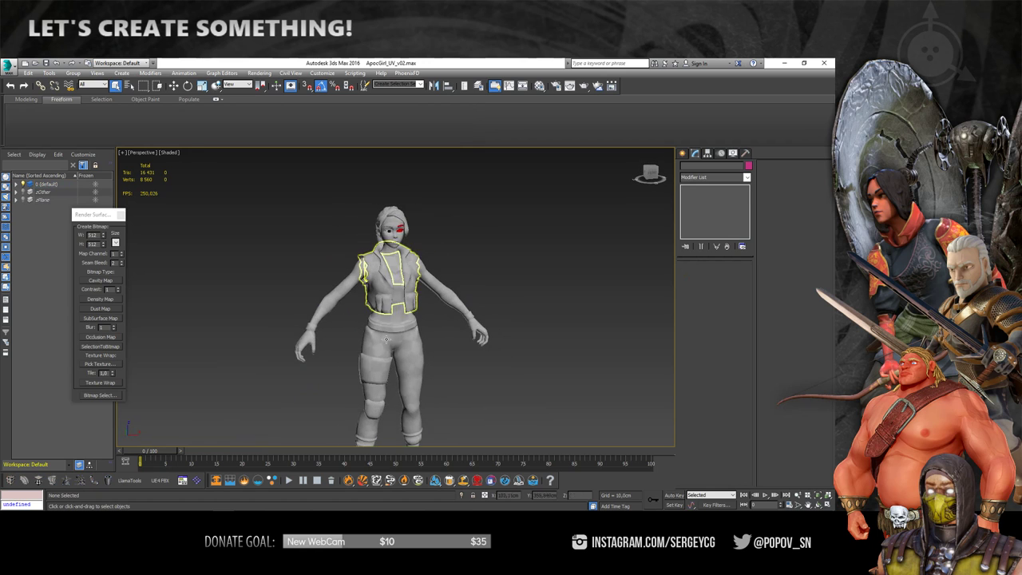
pyautogui.click(367, 286)
pyautogui.press('F4')
pyautogui.hotkey('alt', 'q')
pyautogui.rightClick(395, 241)
# Add an Unwrap UVW modifier to the bodysuit and open its UV editor
pyautogui.click(349, 242)
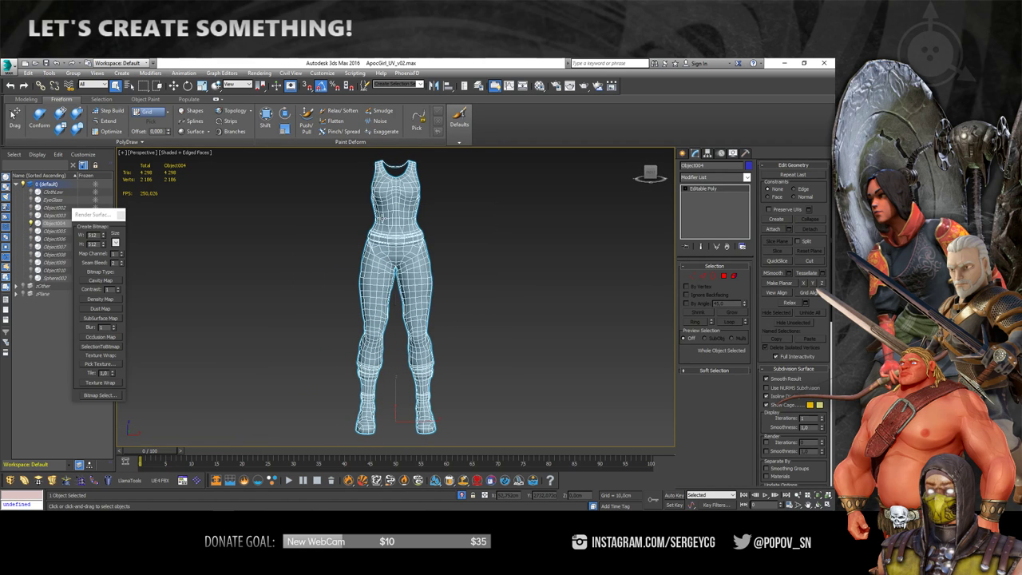
pyautogui.click(726, 368)
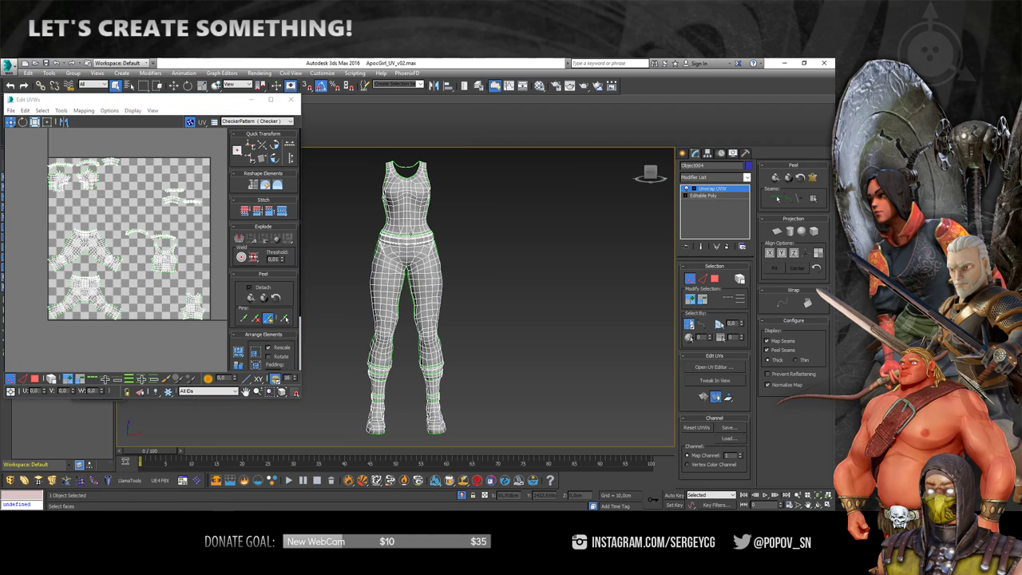
pyautogui.keyDown('alt'); pyautogui.moveTo(349, 280); pyautogui.dragTo(319, 267, button='middle'); pyautogui.keyUp('alt')
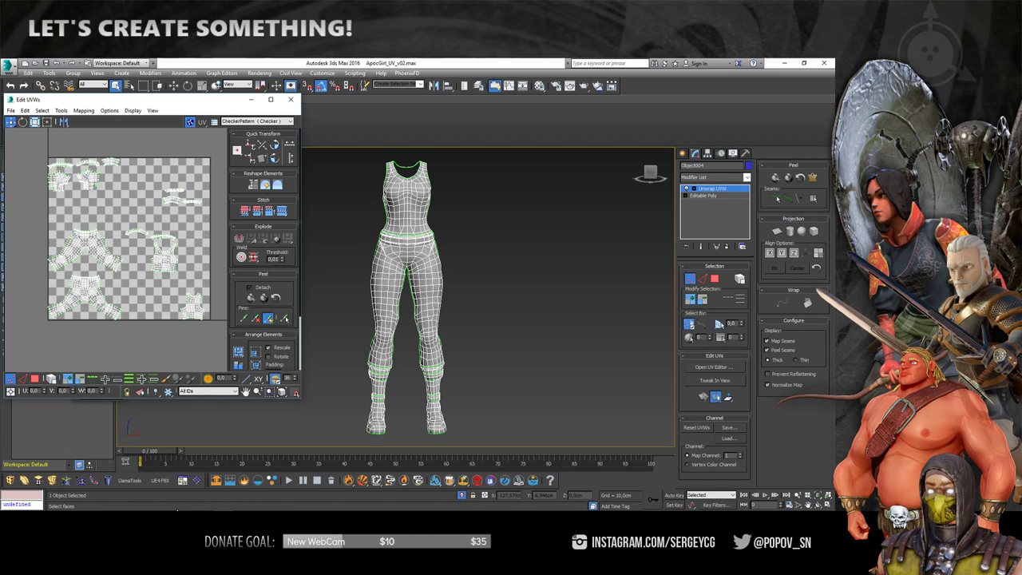
# In face mode, box-select the boot and foot UV shells at the top-left
pyautogui.click(35, 379)
pyautogui.click(118, 347)
pyautogui.moveTo(37, 157); pyautogui.dragTo(112, 191)
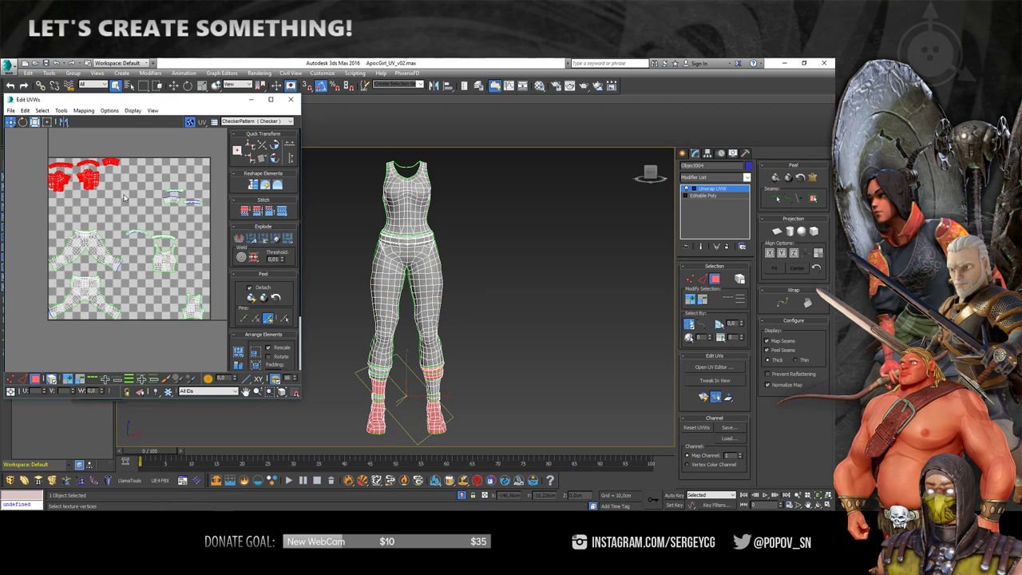
pyautogui.click(144, 322)
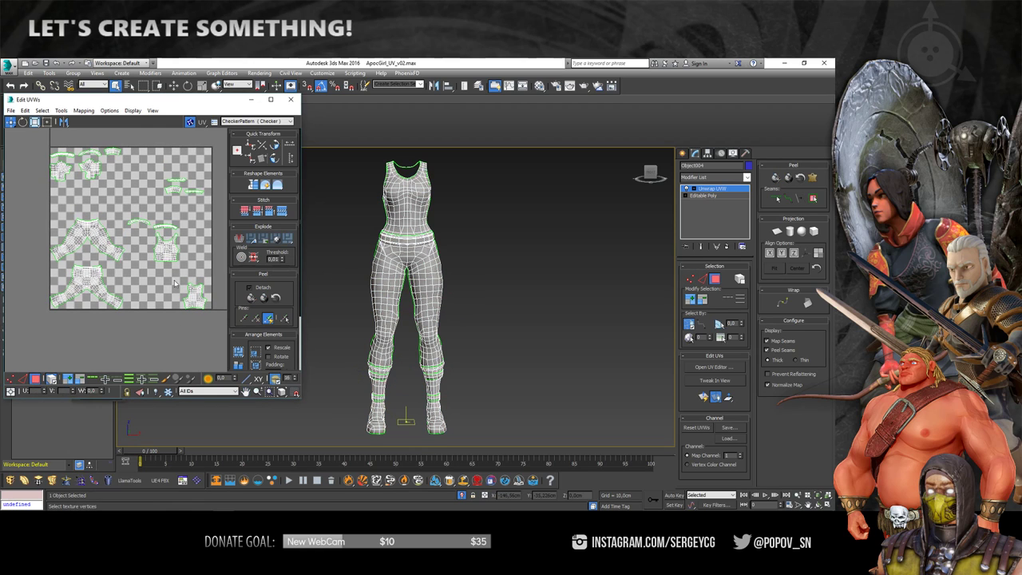
pyautogui.moveTo(199, 322); pyautogui.dragTo(202, 313, button='middle')
pyautogui.moveTo(35, 136); pyautogui.dragTo(128, 192)
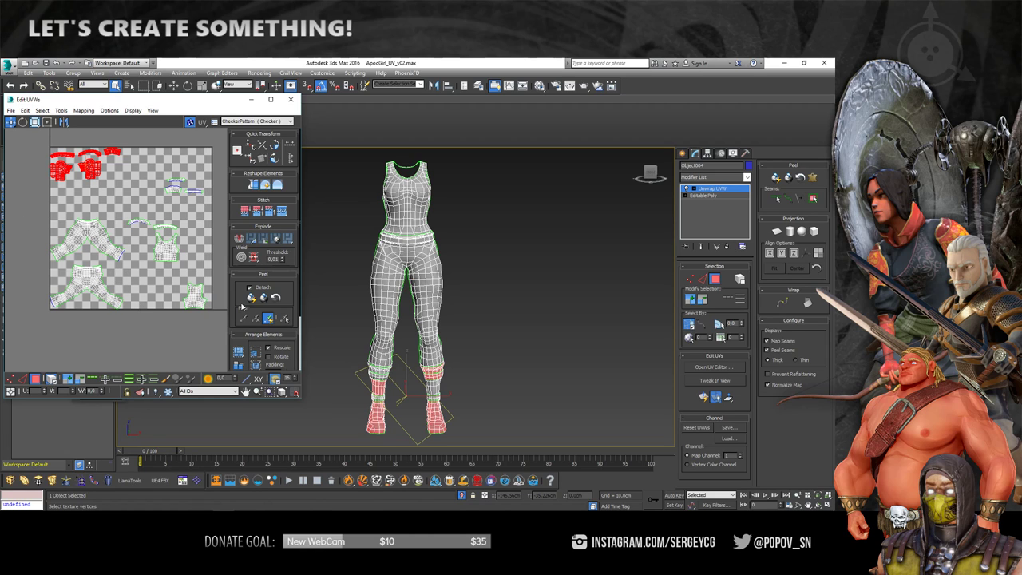
pyautogui.moveTo(238, 326); pyautogui.dragTo(235, 250)
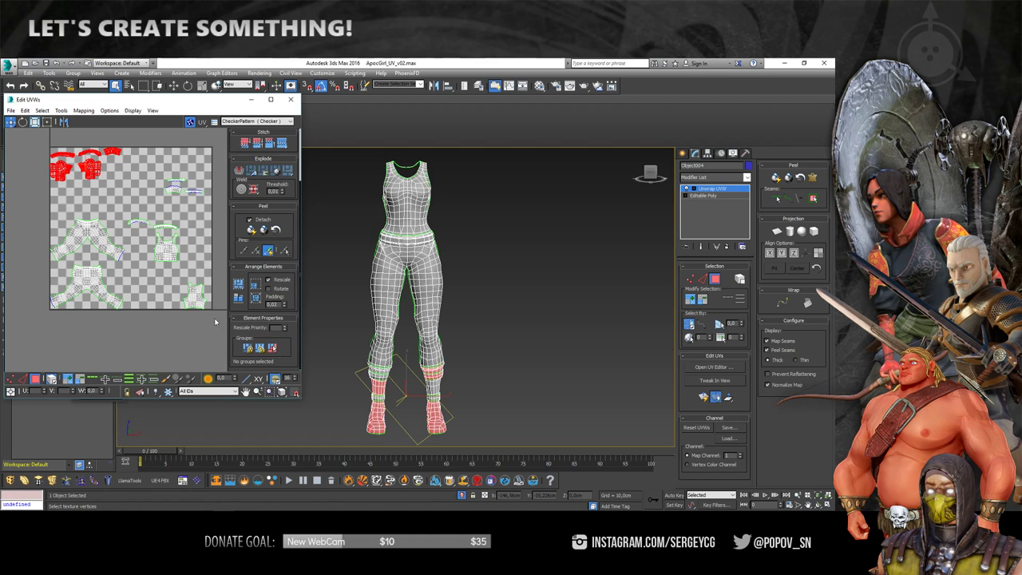
pyautogui.moveTo(44, 145); pyautogui.dragTo(215, 325)
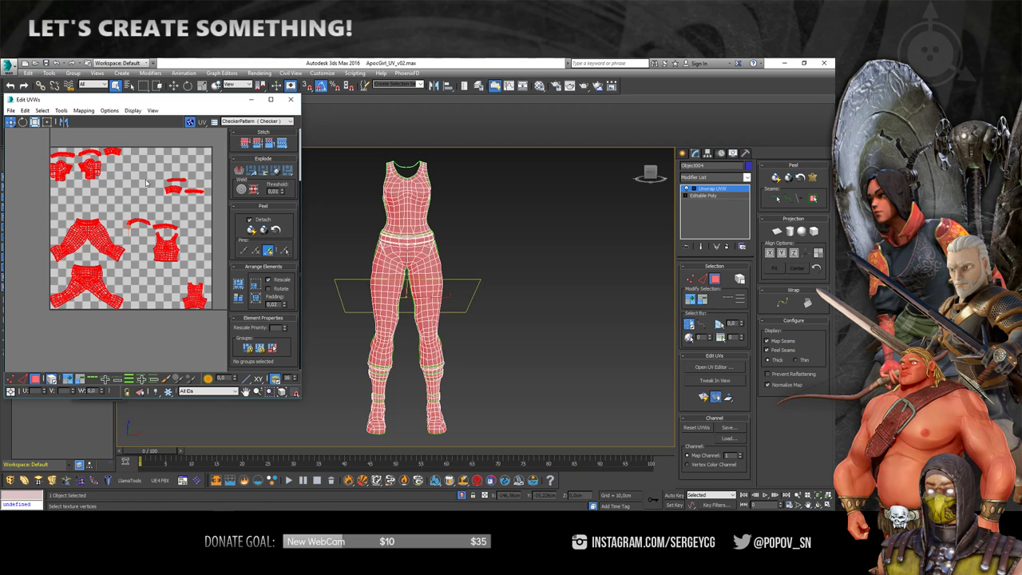
pyautogui.click(124, 224)
pyautogui.moveTo(121, 181); pyautogui.dragTo(125, 203, button='middle')
pyautogui.click(128, 212)
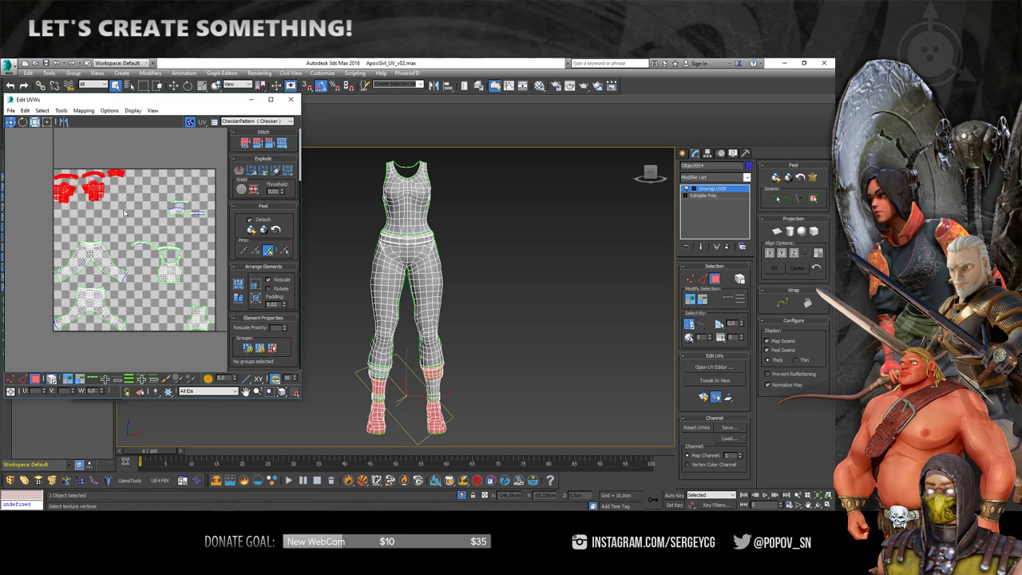
pyautogui.click(124, 213)
pyautogui.hotkey('ctrl', 'a')
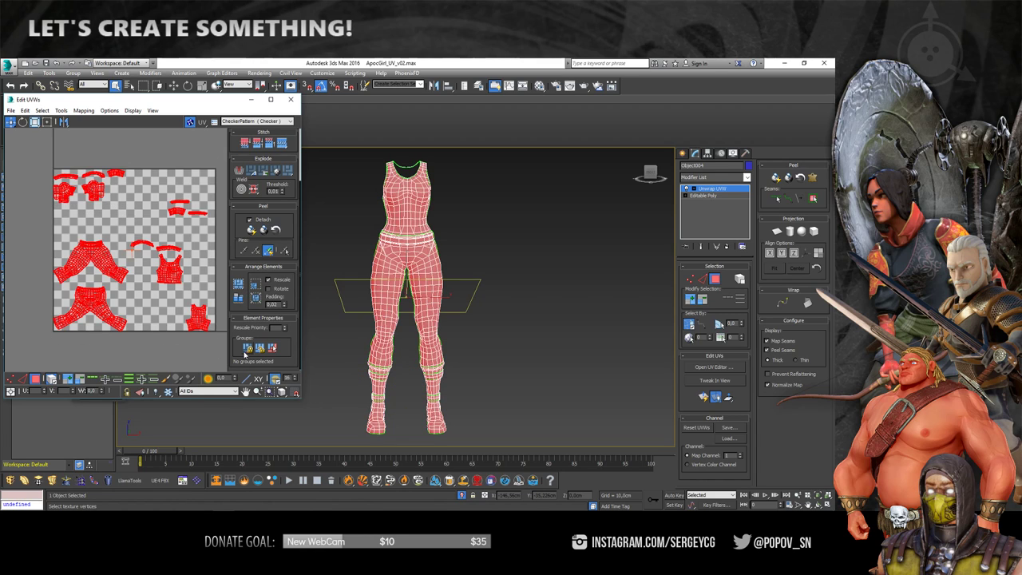
pyautogui.click(142, 210)
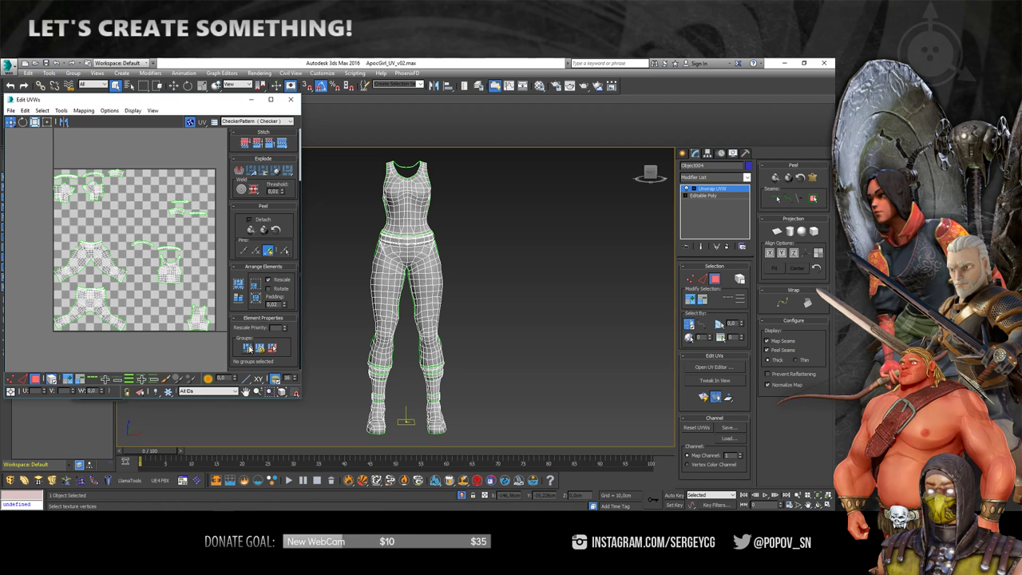
pyautogui.hotkey('ctrl', 'a')
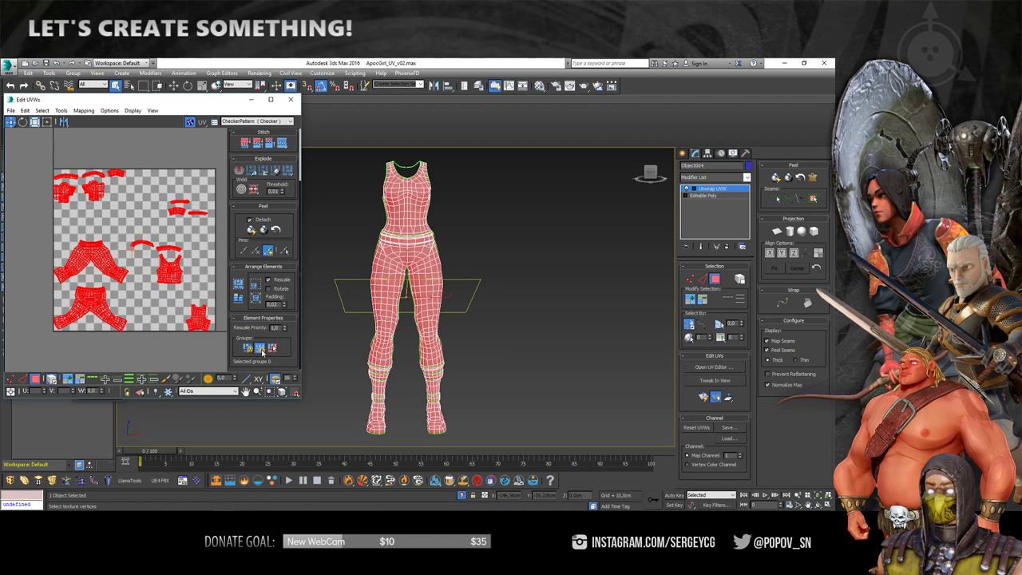
pyautogui.click(224, 311)
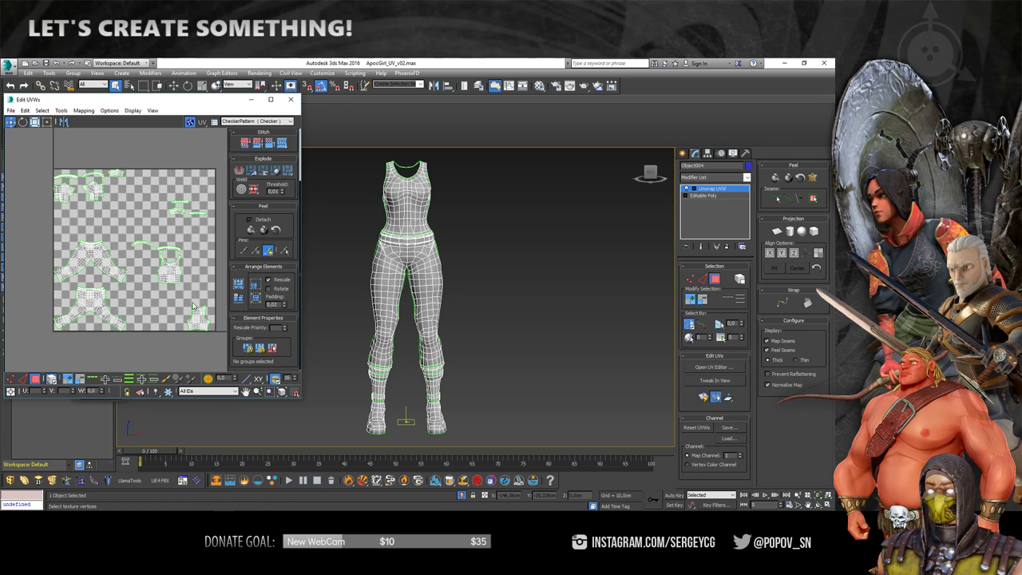
pyautogui.scroll(2, 157, 317)
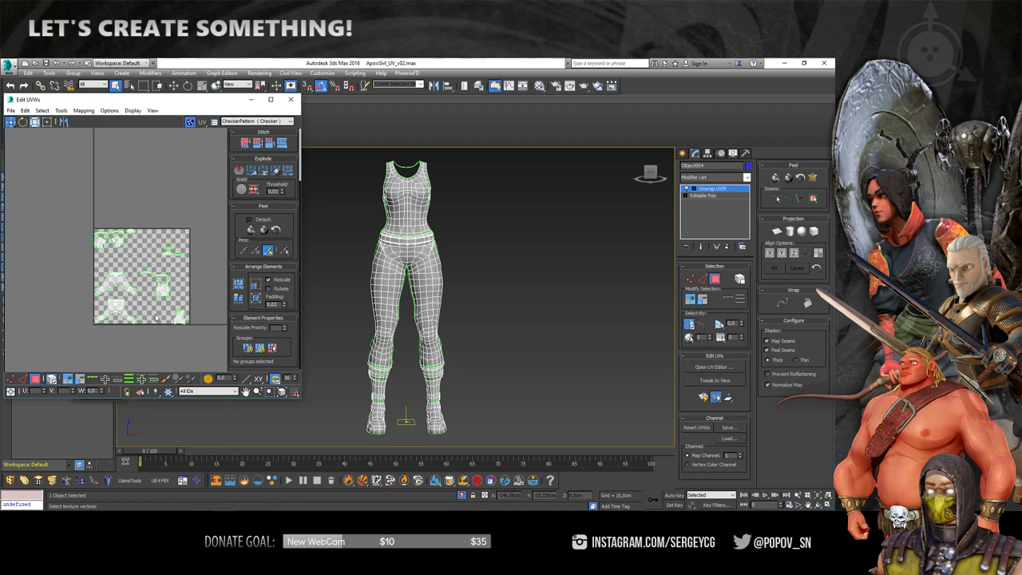
pyautogui.scroll(-2, 157, 317)
pyautogui.scroll(1, 157, 317)
pyautogui.scroll(-1, 157, 317)
pyautogui.scroll(1, 156, 317)
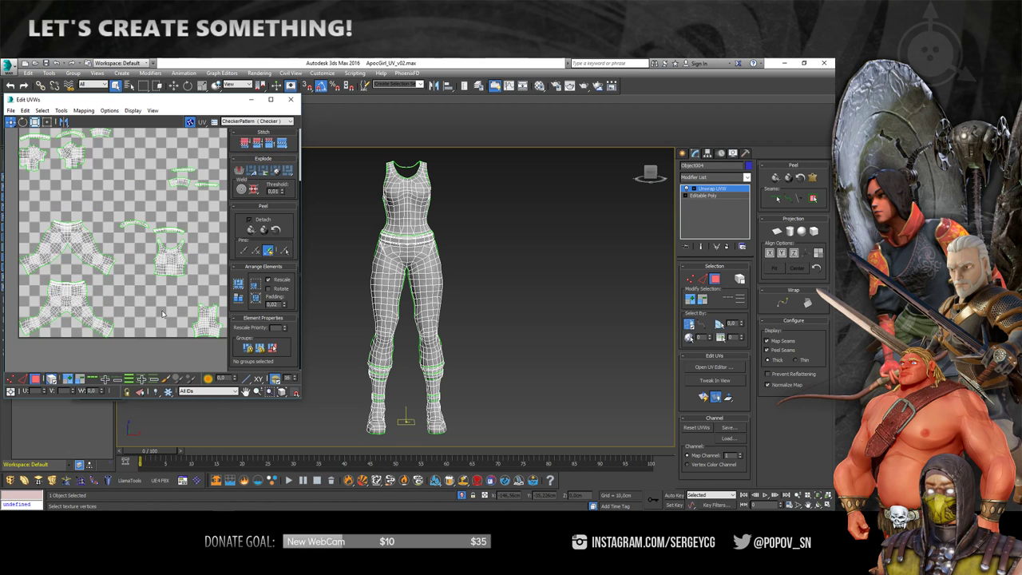
pyautogui.scroll(-1, 156, 319)
pyautogui.scroll(1, 155, 313)
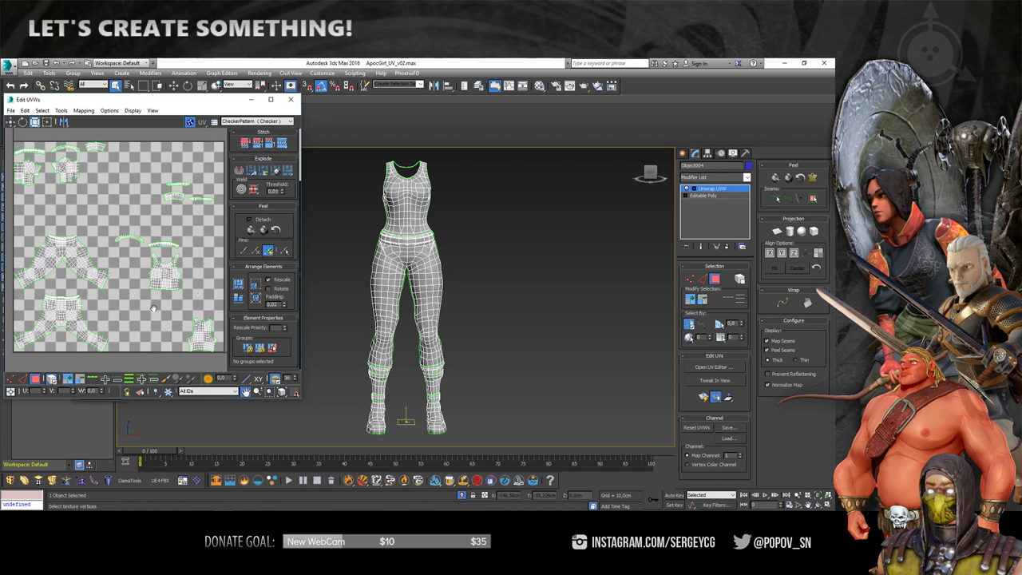